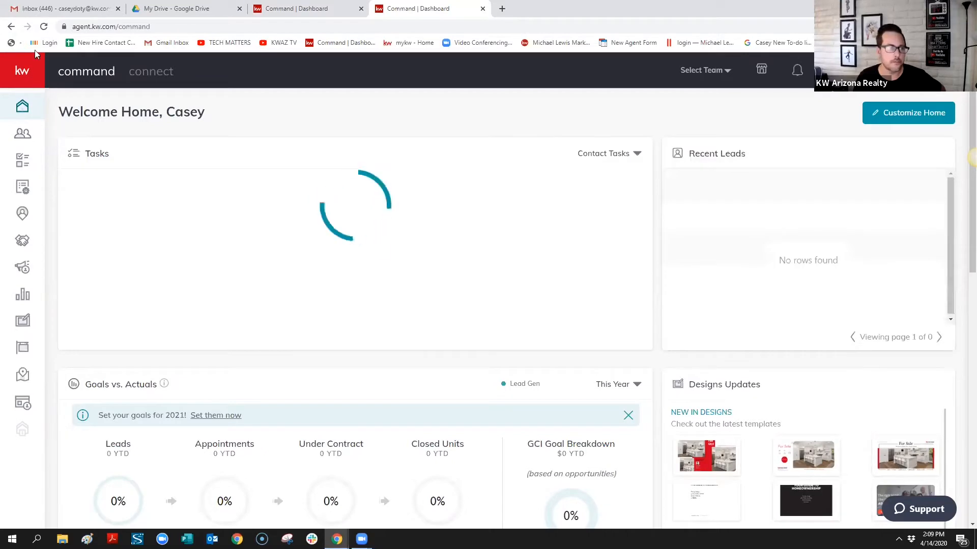
Reload the Command home dashboard and scroll through its past-due Tasks list
{"action": "left_click", "coordinate": [44, 27]}
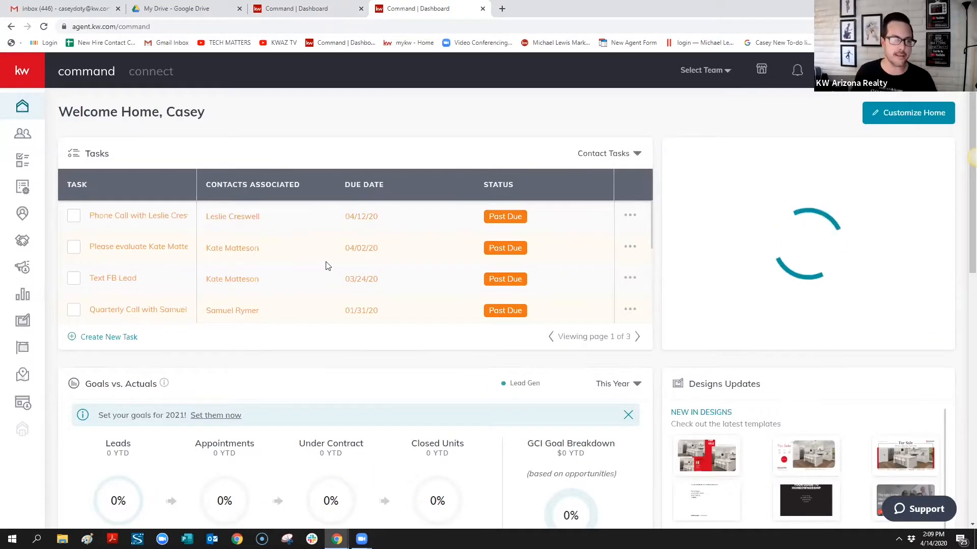
{"action": "scroll", "coordinate": [327, 266], "scroll_direction": "down", "scroll_amount": 6}
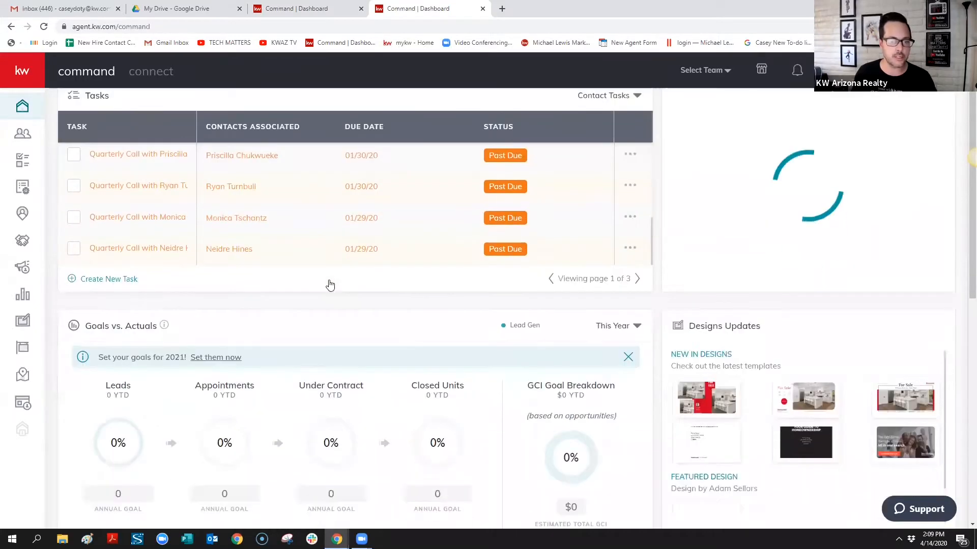
{"action": "scroll", "coordinate": [329, 282], "scroll_direction": "up", "scroll_amount": 5}
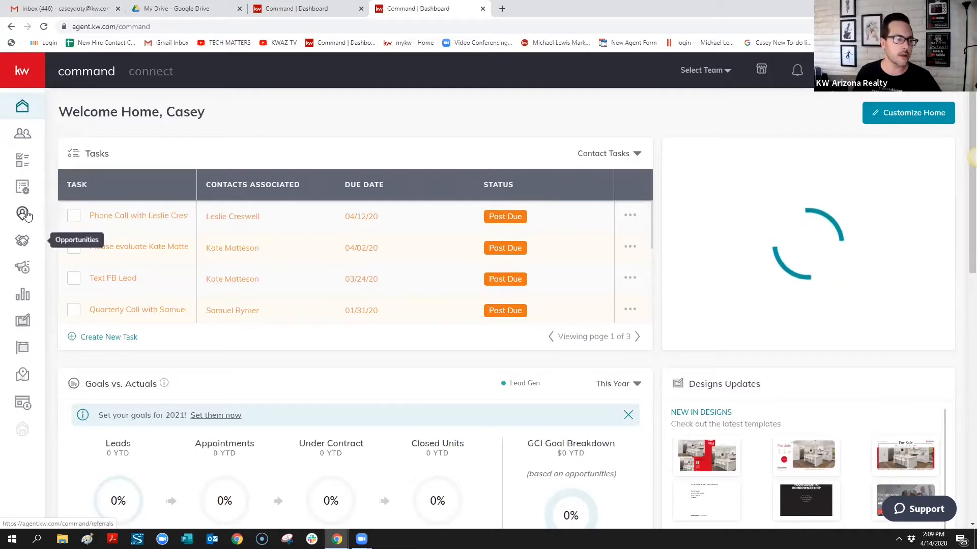
Open the Contact Tasks manager showing 23 tasks to do, keeping the Today period
{"action": "left_click", "coordinate": [21, 162]}
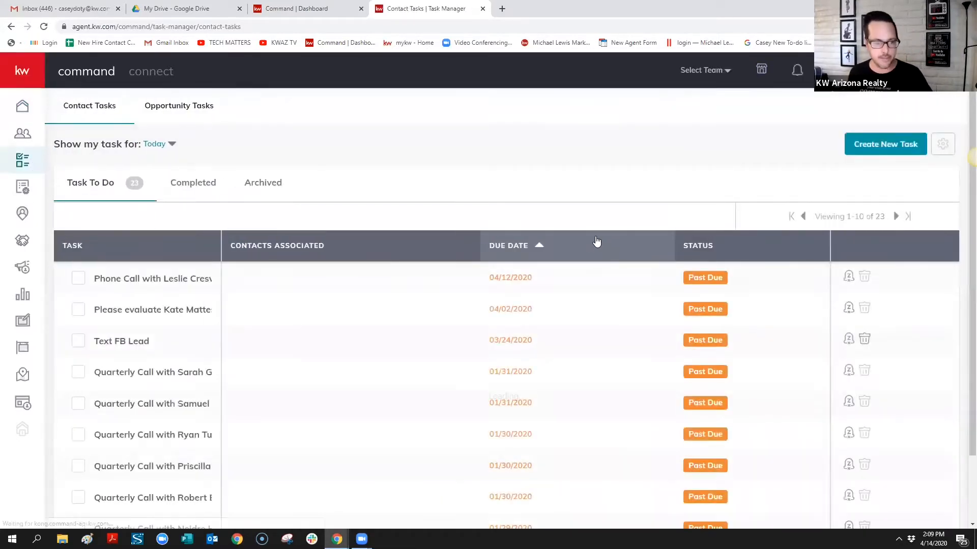
{"action": "scroll", "coordinate": [594, 285], "scroll_direction": "down", "scroll_amount": 2}
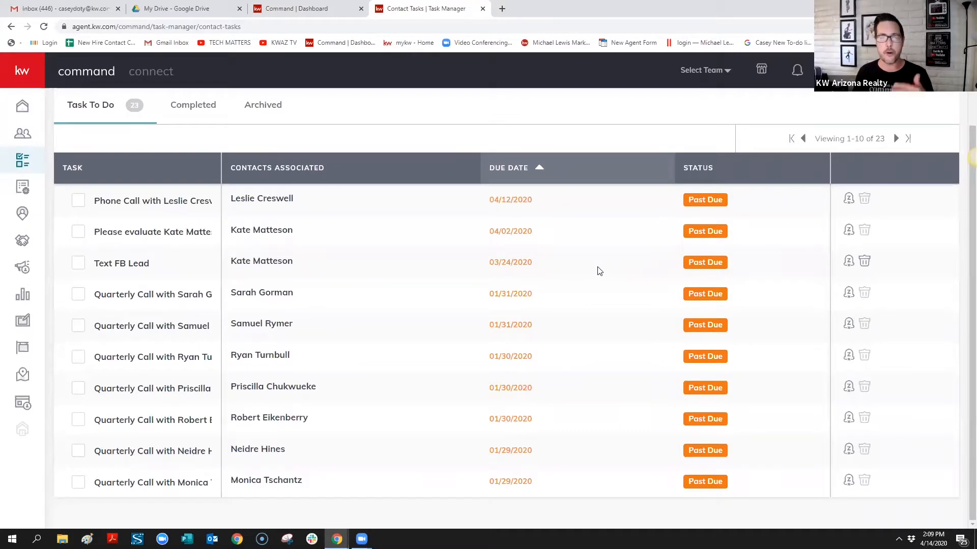
{"action": "scroll", "coordinate": [599, 271], "scroll_direction": "up", "scroll_amount": 2}
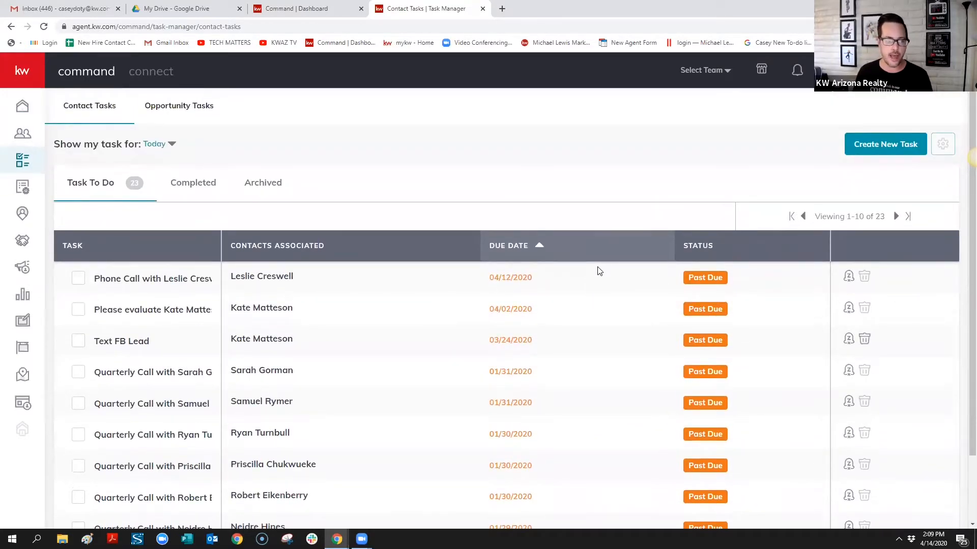
{"action": "left_click", "coordinate": [172, 144]}
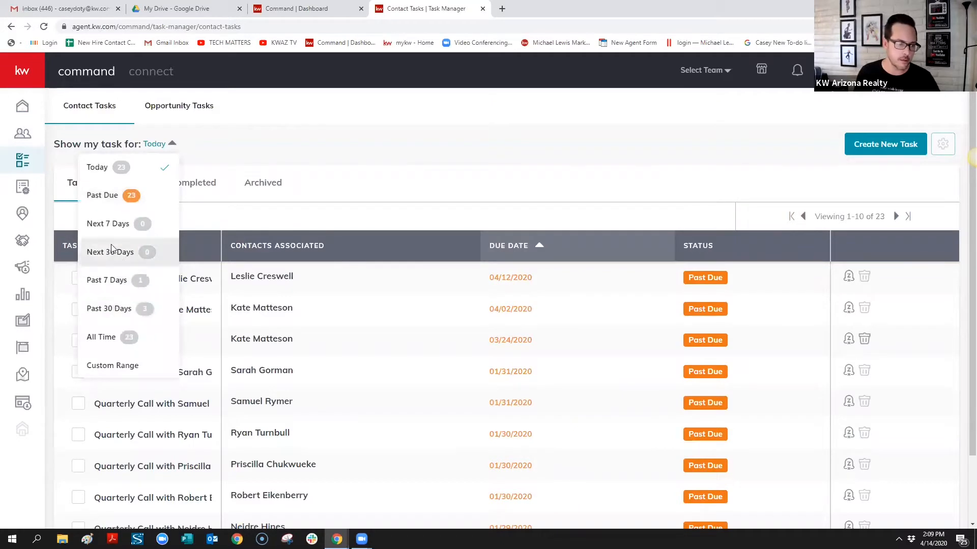
{"action": "left_click", "coordinate": [316, 139]}
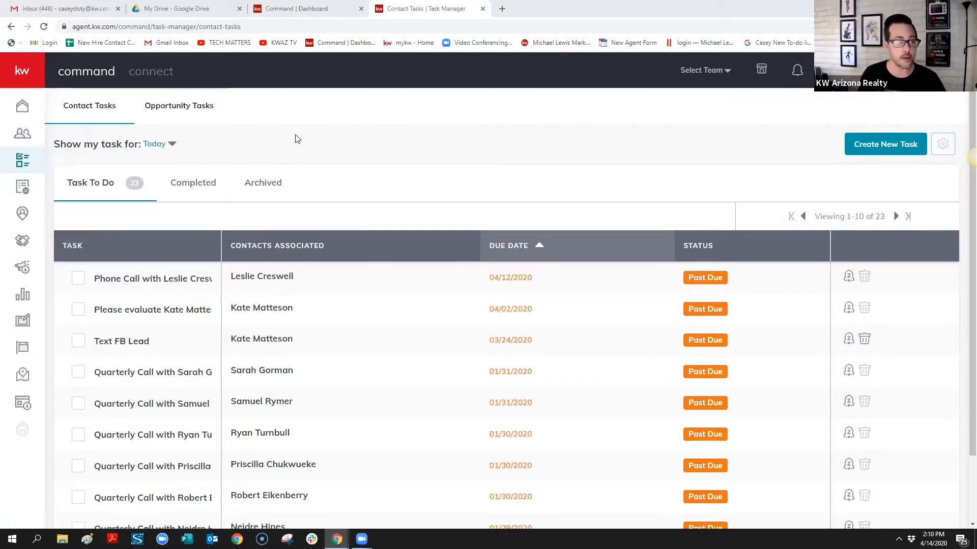
Browse the SmartPlans Library cards, then switch to the five plans under My SmartPlans
{"action": "left_click", "coordinate": [22, 189]}
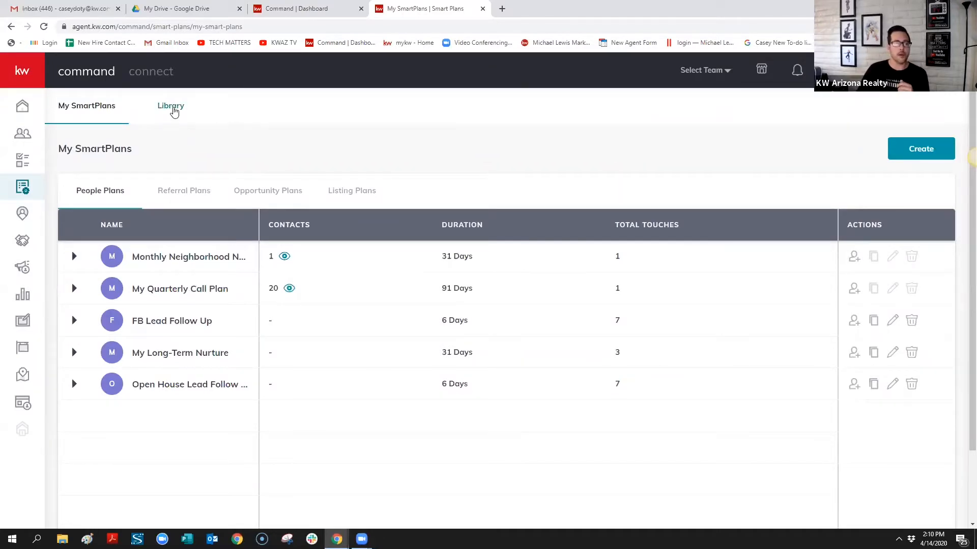
{"action": "left_click", "coordinate": [170, 109]}
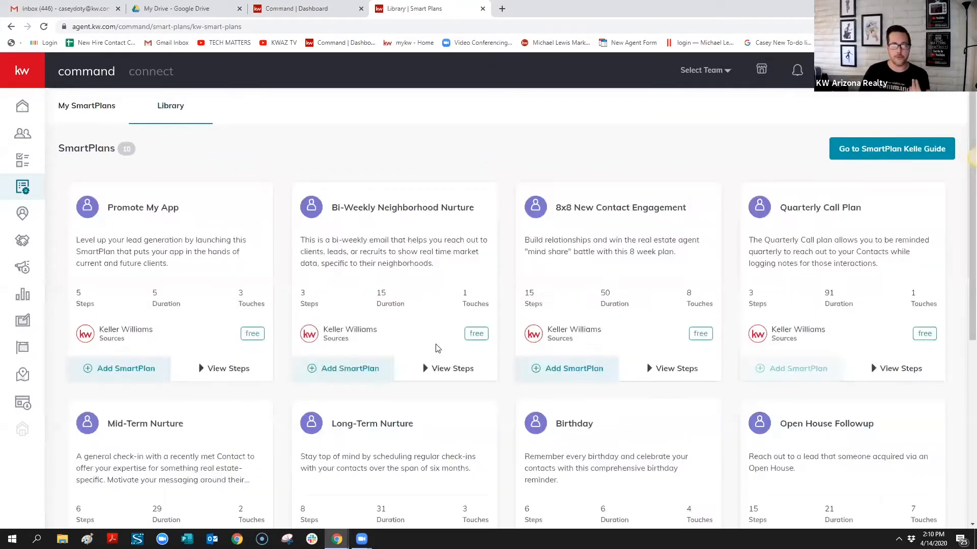
{"action": "scroll", "coordinate": [618, 313], "scroll_direction": "down", "scroll_amount": 2}
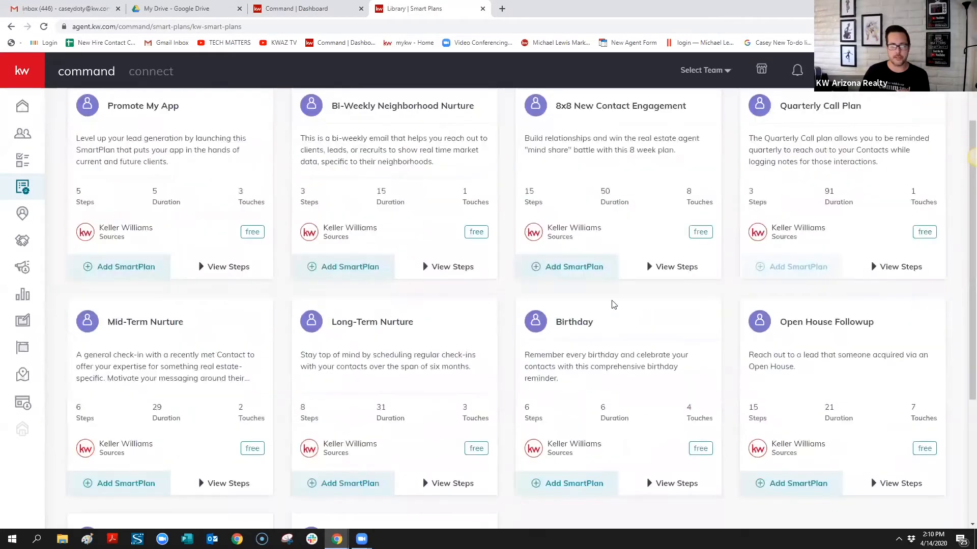
{"action": "scroll", "coordinate": [614, 304], "scroll_direction": "down", "scroll_amount": 3}
{"action": "scroll", "coordinate": [586, 303], "scroll_direction": "up", "scroll_amount": 5}
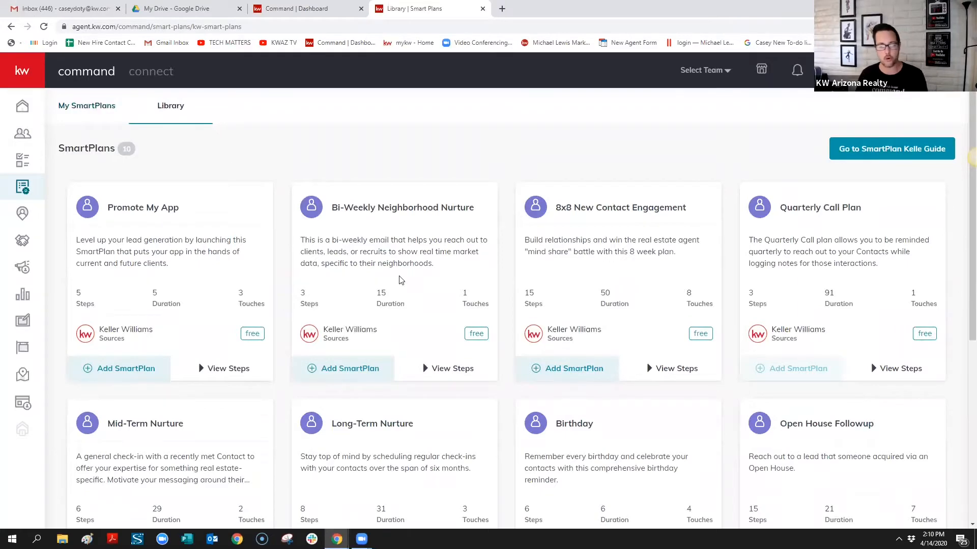
{"action": "scroll", "coordinate": [400, 272], "scroll_direction": "down", "scroll_amount": 6}
{"action": "scroll", "coordinate": [496, 294], "scroll_direction": "up", "scroll_amount": 5}
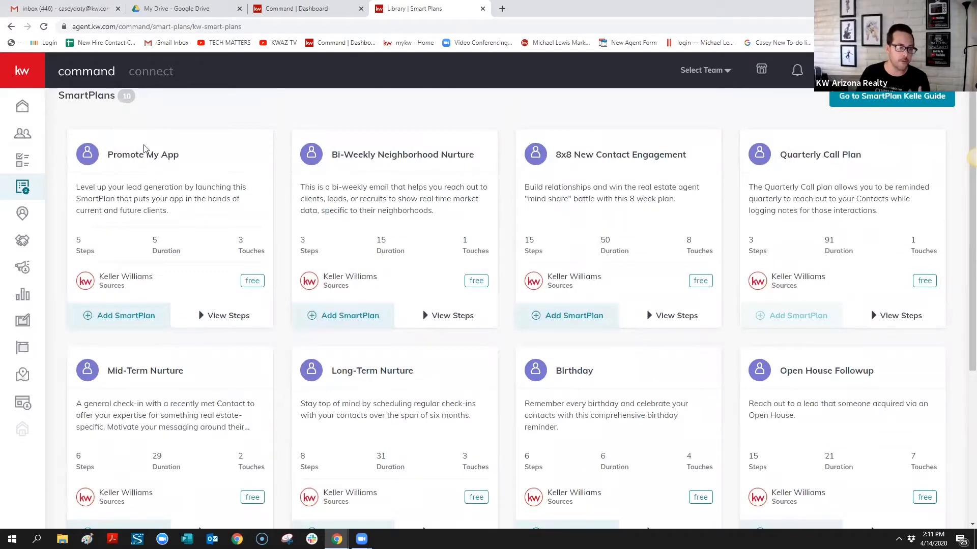
{"action": "scroll", "coordinate": [260, 168], "scroll_direction": "up", "scroll_amount": 1}
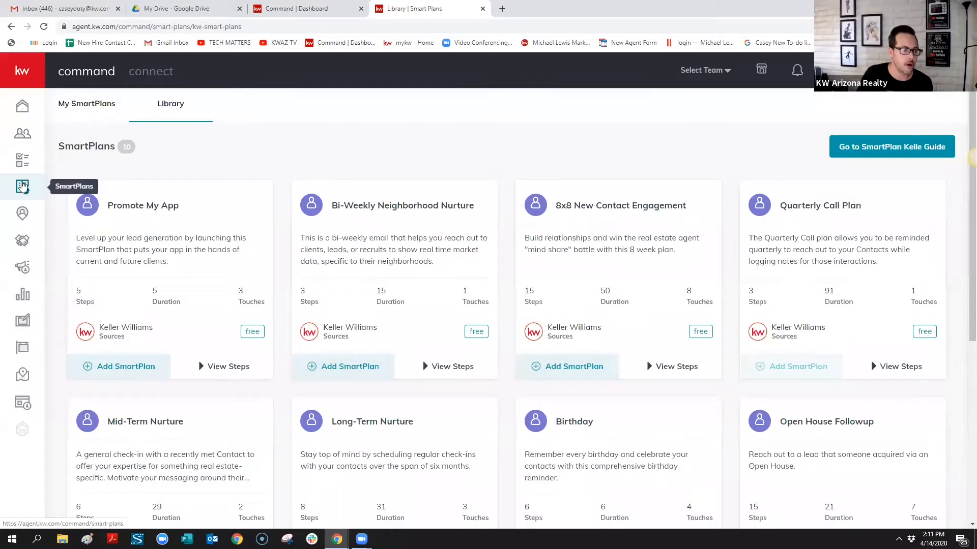
{"action": "left_click", "coordinate": [80, 106]}
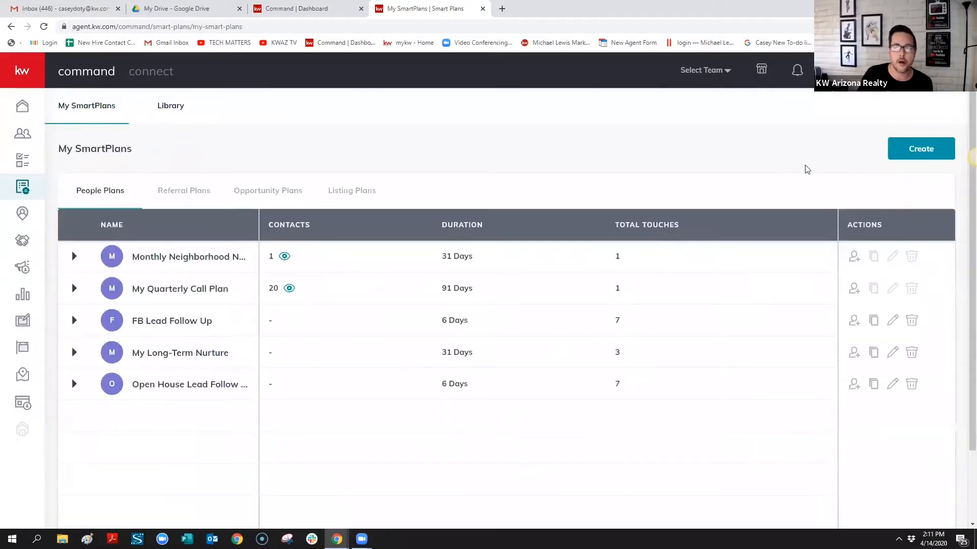
Create a new SmartPlan named 'FB Lead Follow Up #2' and apply it
{"action": "left_click", "coordinate": [921, 149]}
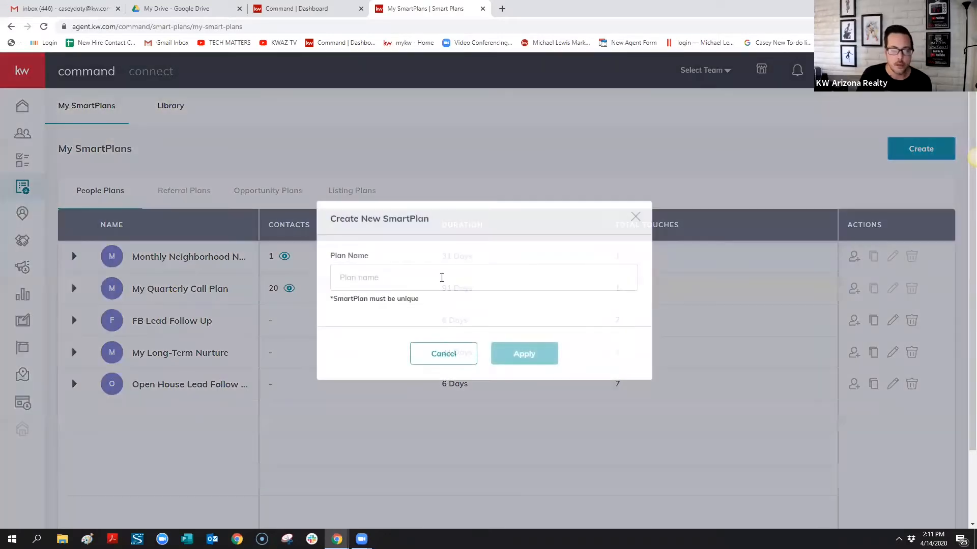
{"action": "left_click", "coordinate": [622, 284]}
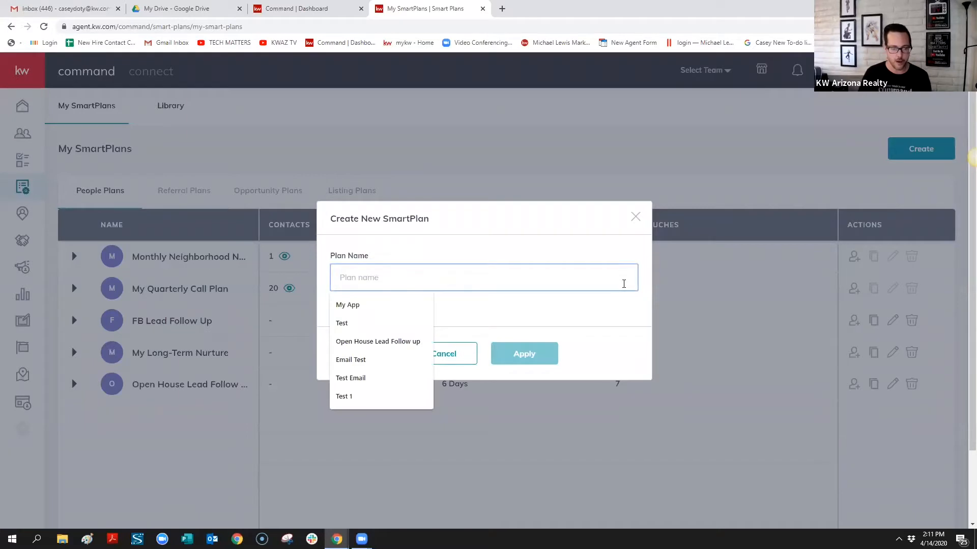
{"action": "type", "text": "FB "}
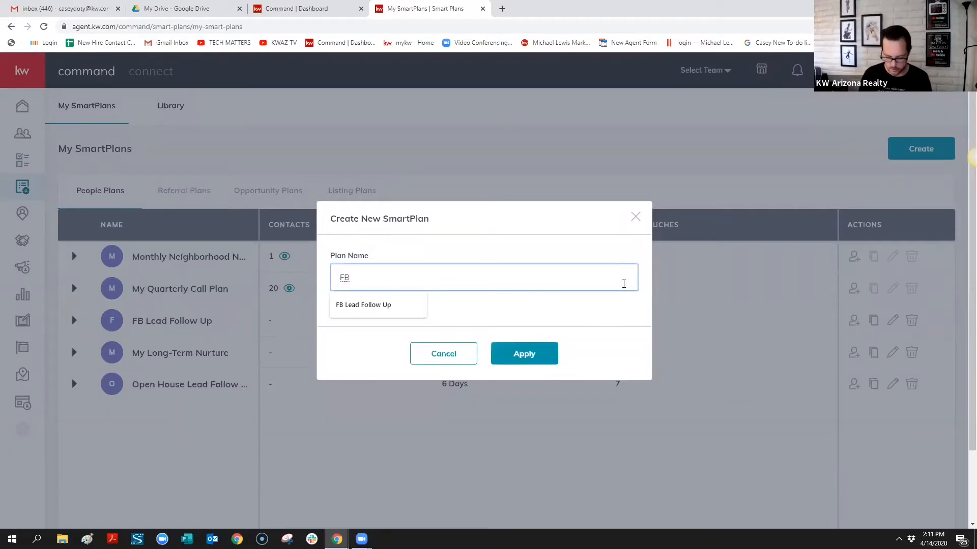
{"action": "type", "text": "Lead Follo"}
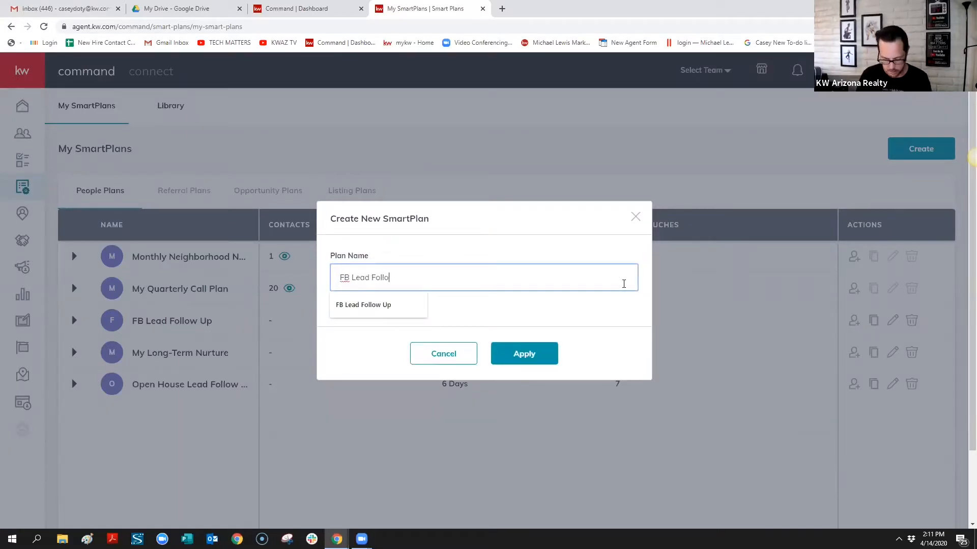
{"action": "type", "text": "w Up"}
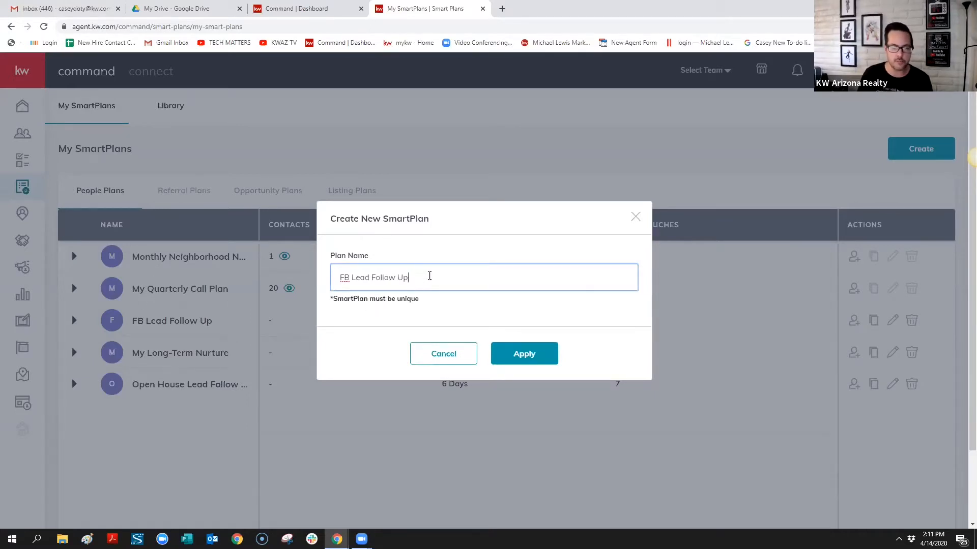
{"action": "type", "text": " #2"}
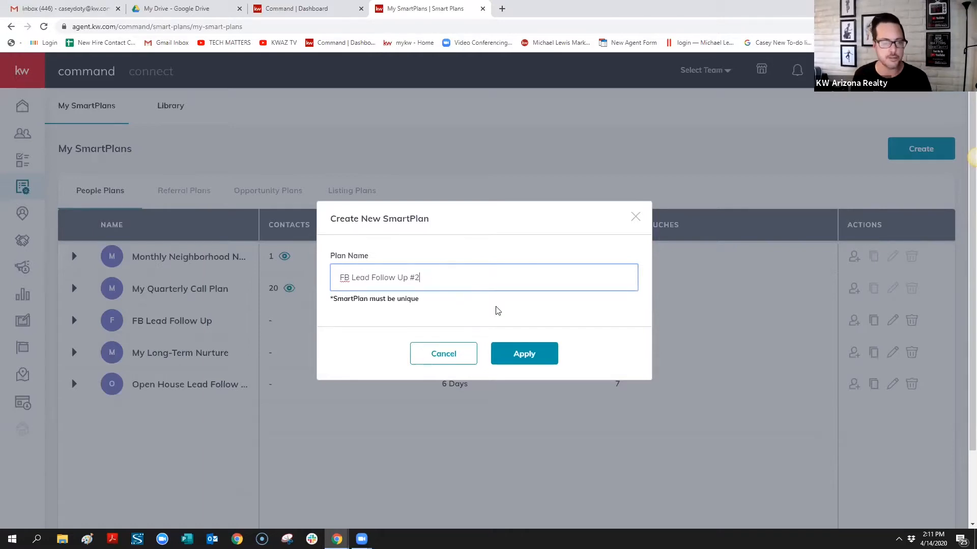
{"action": "left_click", "coordinate": [530, 354]}
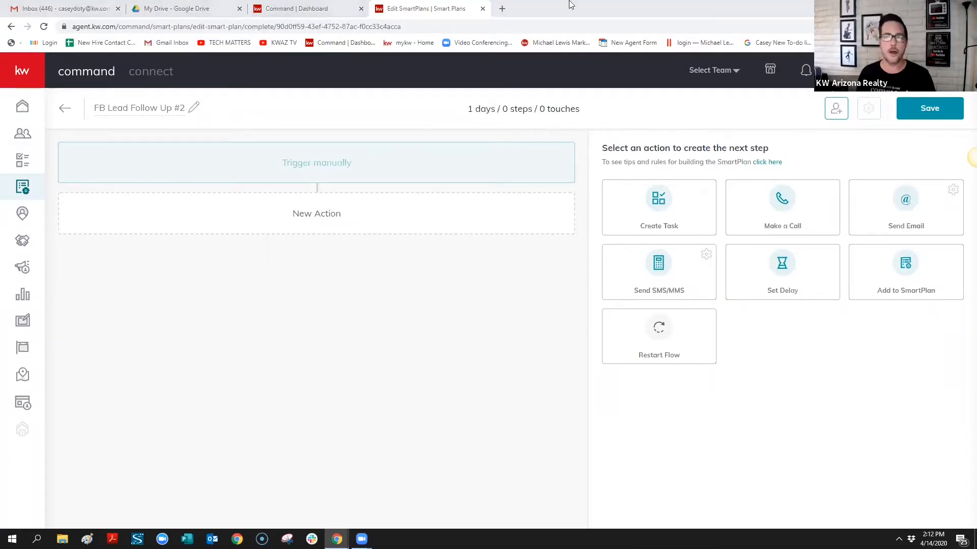
{"action": "left_click_drag", "start_coordinate": [571, 2], "coordinate": [675, 0]}
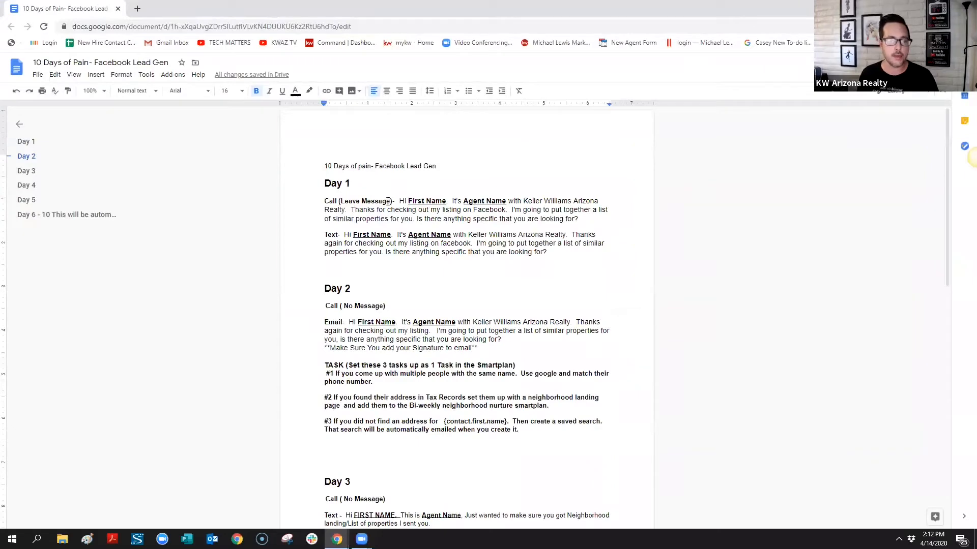
Copy the share link of the '10 Days of Pain' script doc and return to the SmartPlan editor
{"action": "scroll", "coordinate": [401, 327], "scroll_direction": "down", "scroll_amount": 4}
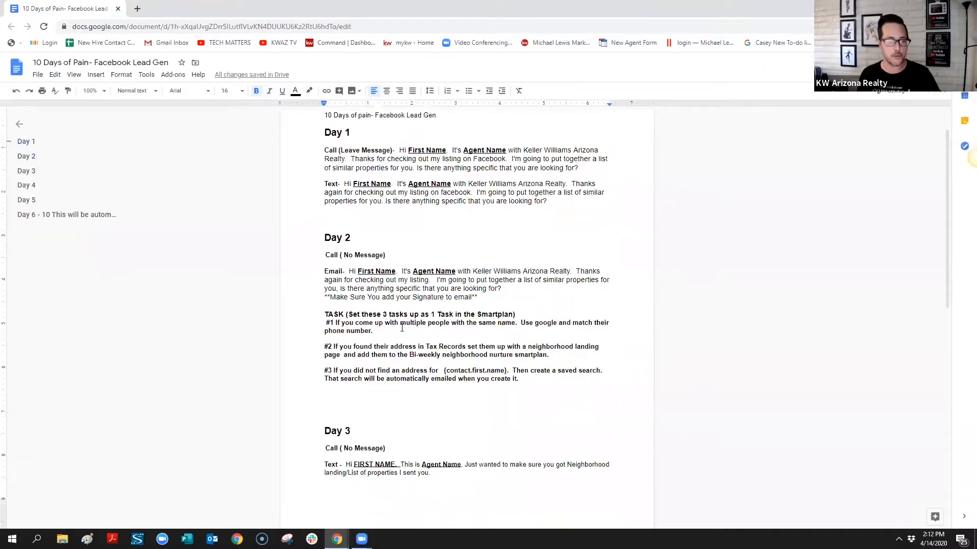
{"action": "scroll", "coordinate": [410, 318], "scroll_direction": "up", "scroll_amount": 4}
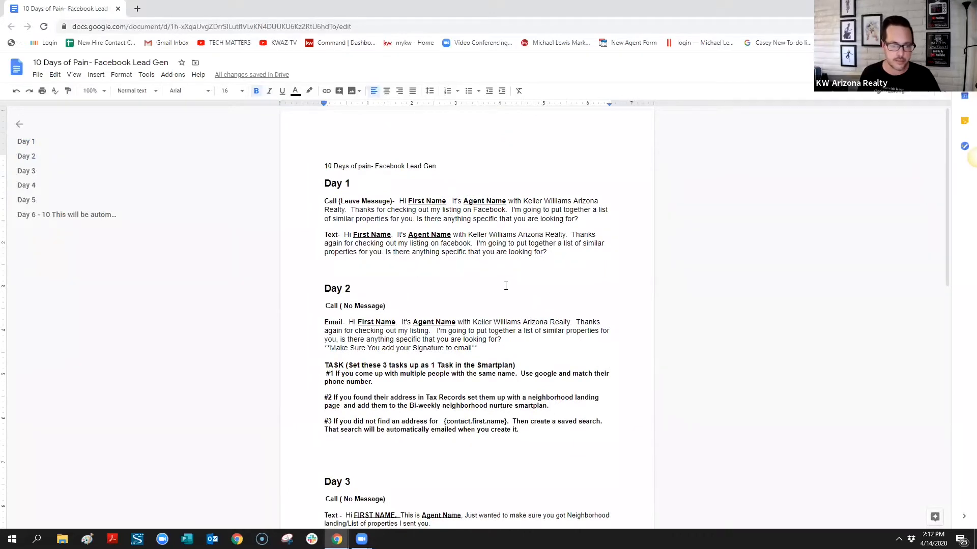
{"action": "scroll", "coordinate": [506, 286], "scroll_direction": "down", "scroll_amount": 4}
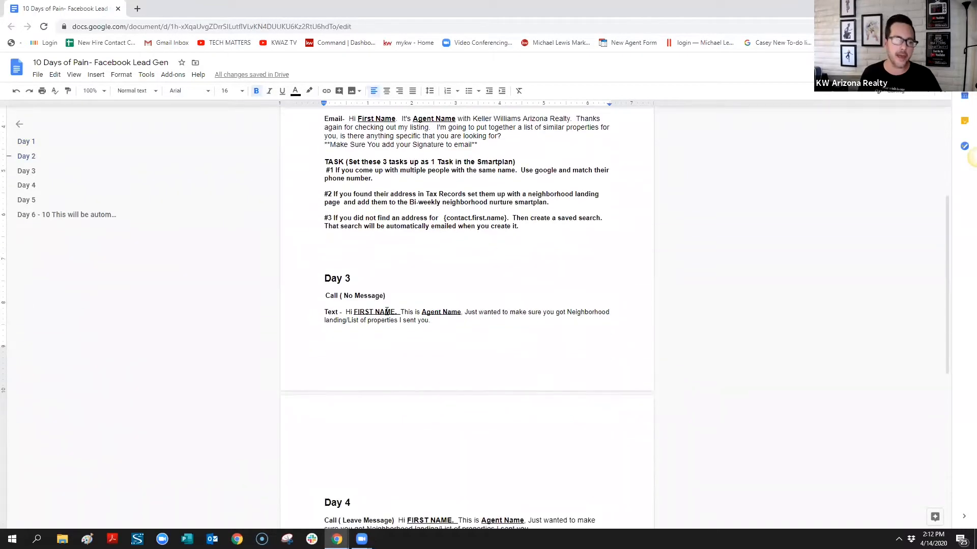
{"action": "scroll", "coordinate": [386, 312], "scroll_direction": "up", "scroll_amount": 4}
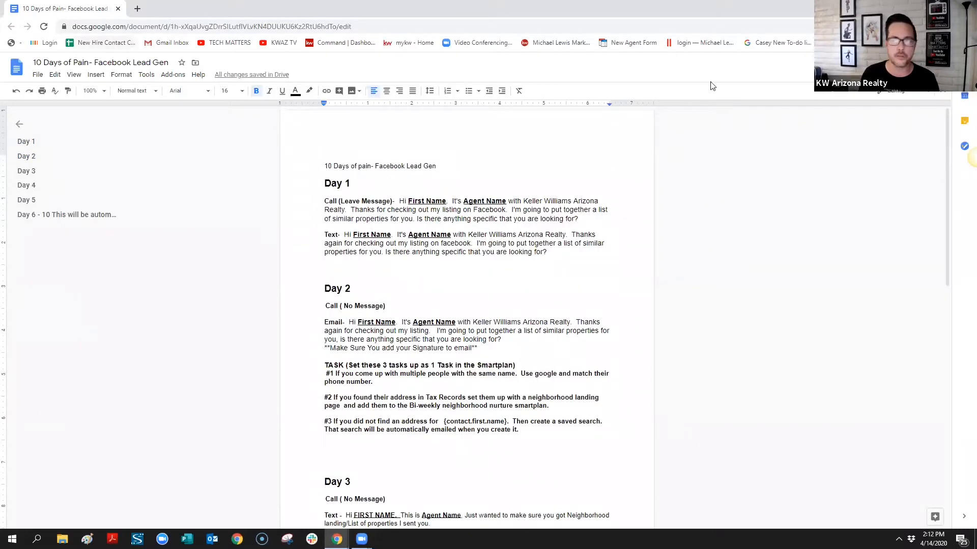
{"action": "left_click", "coordinate": [910, 68]}
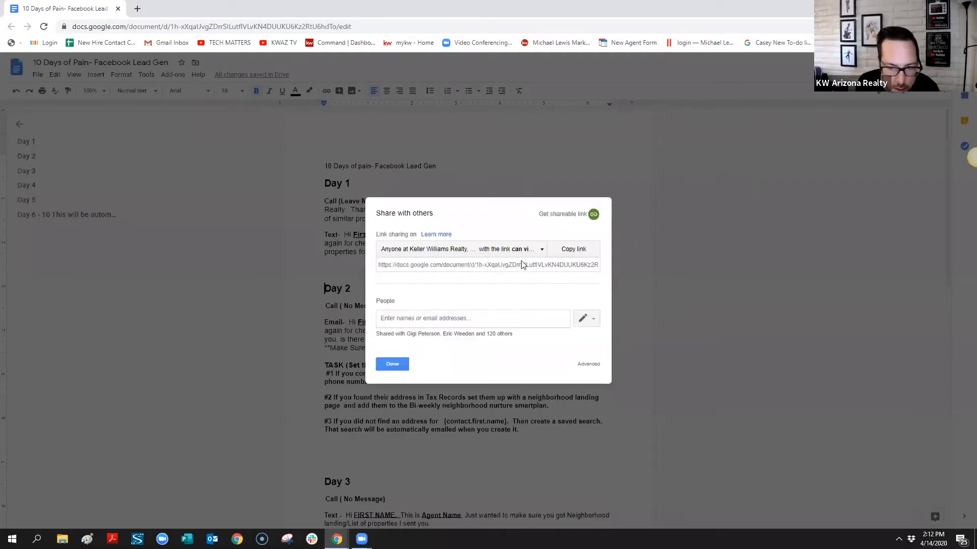
{"action": "left_click", "coordinate": [572, 250]}
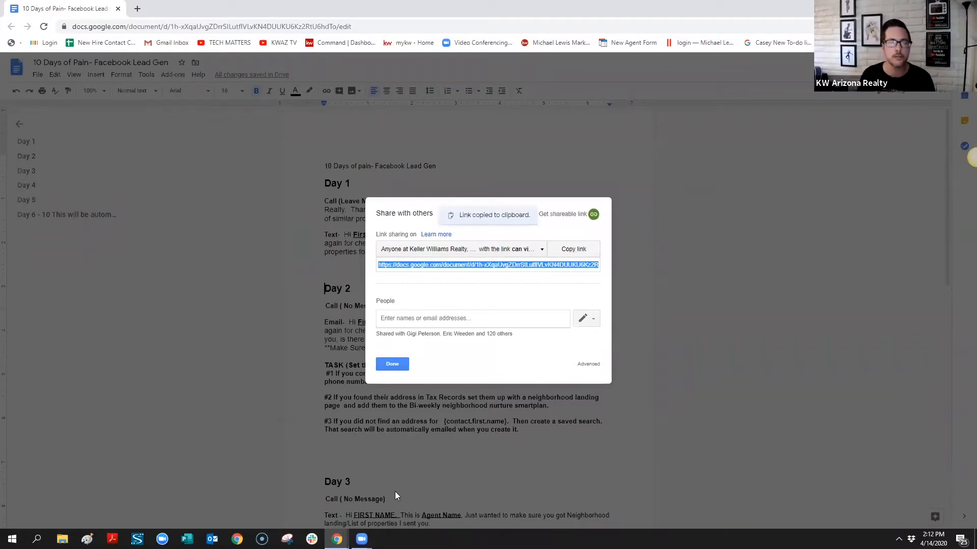
{"action": "key", "text": "alt+Tab"}
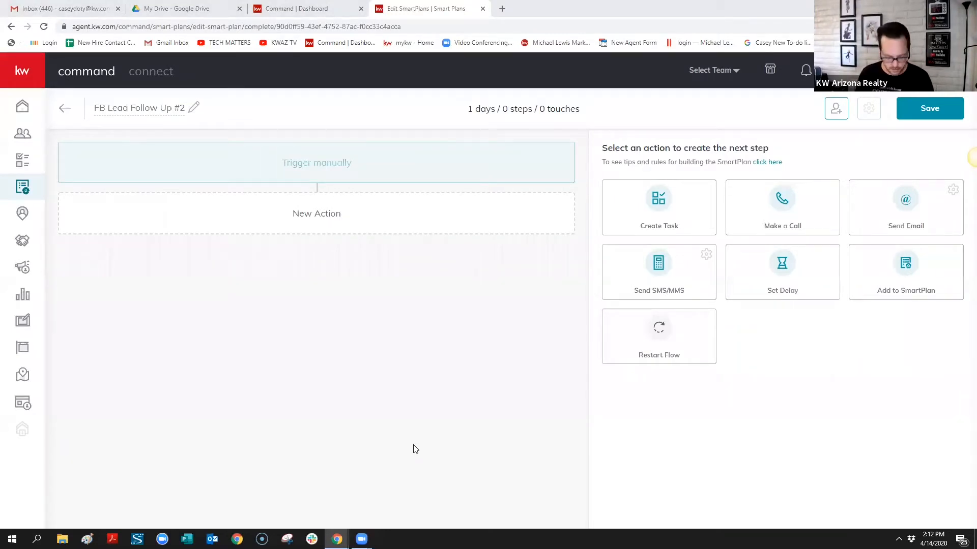
Paste the copied link into a new tab to load the 10 Days of Pain script
{"action": "left_click", "coordinate": [502, 9]}
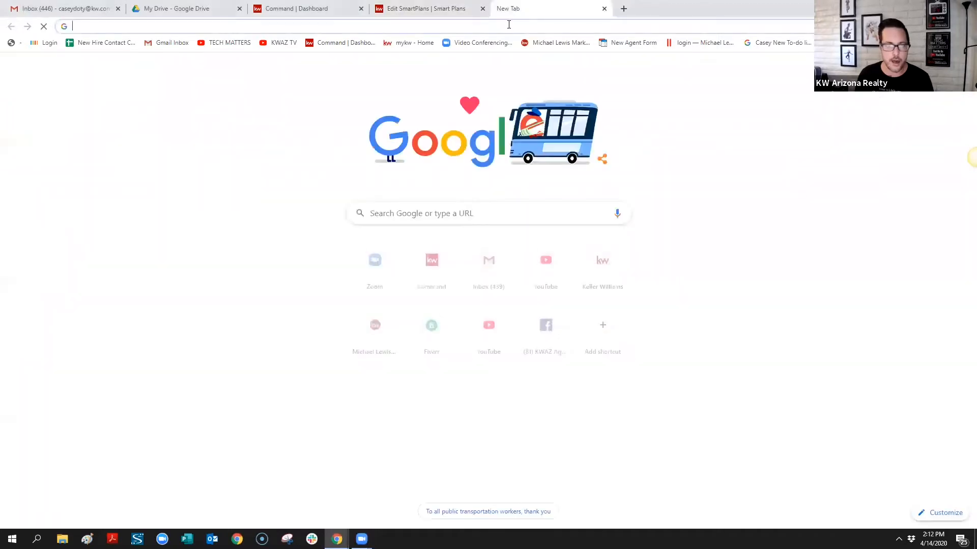
{"action": "key", "text": "ctrl+v"}
{"action": "key", "text": "Return"}
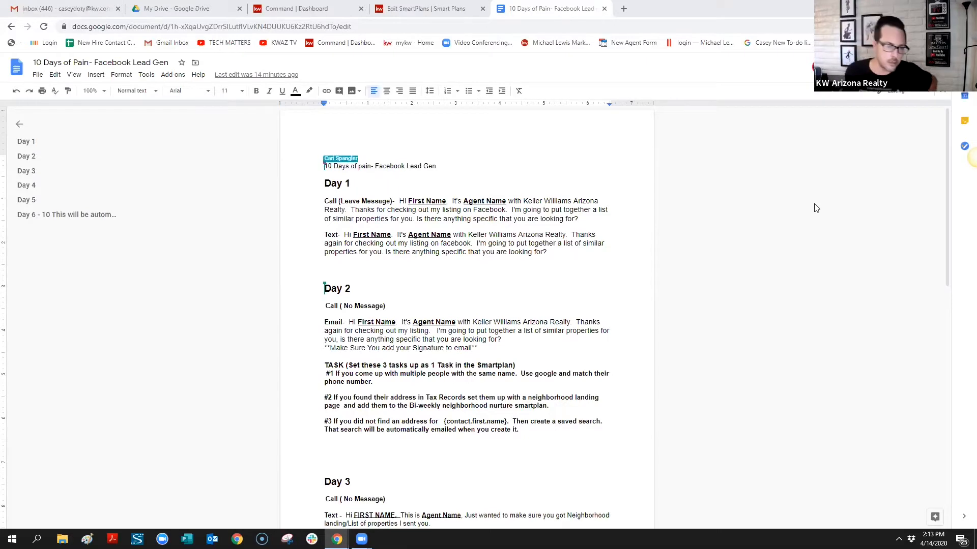
Look over the script's Day 1 and Day 2 sections, then show the My Drive file list
{"action": "left_click", "coordinate": [434, 170]}
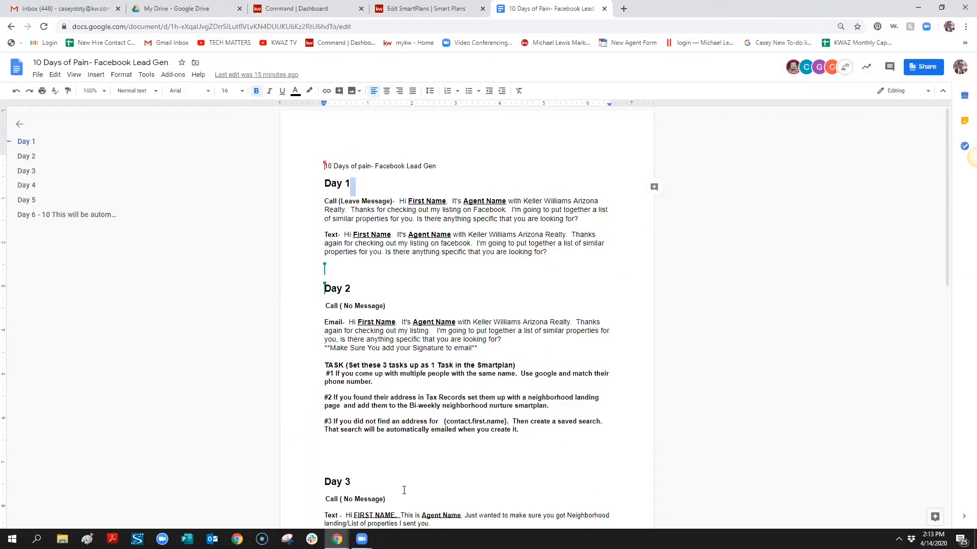
{"action": "scroll", "coordinate": [403, 490], "scroll_direction": "down", "scroll_amount": 3}
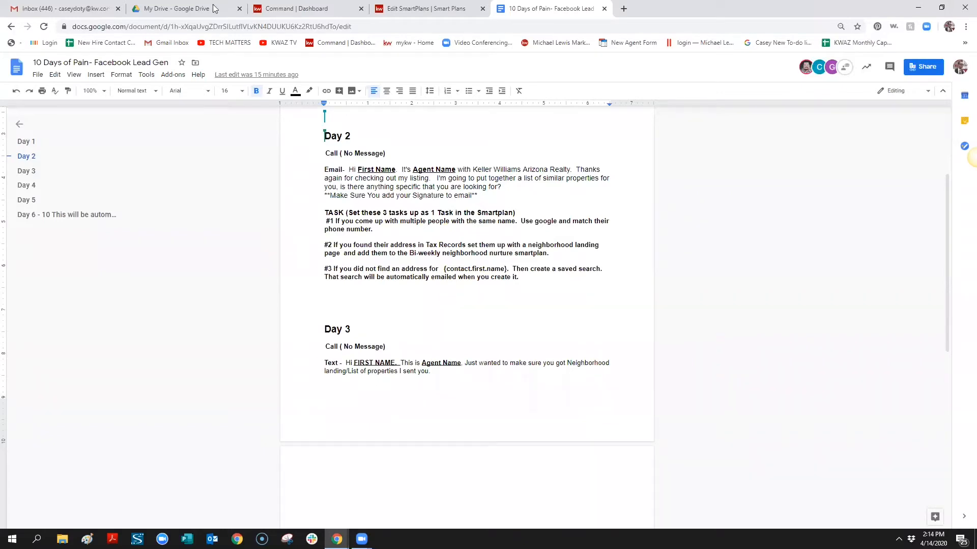
{"action": "left_click", "coordinate": [164, 7]}
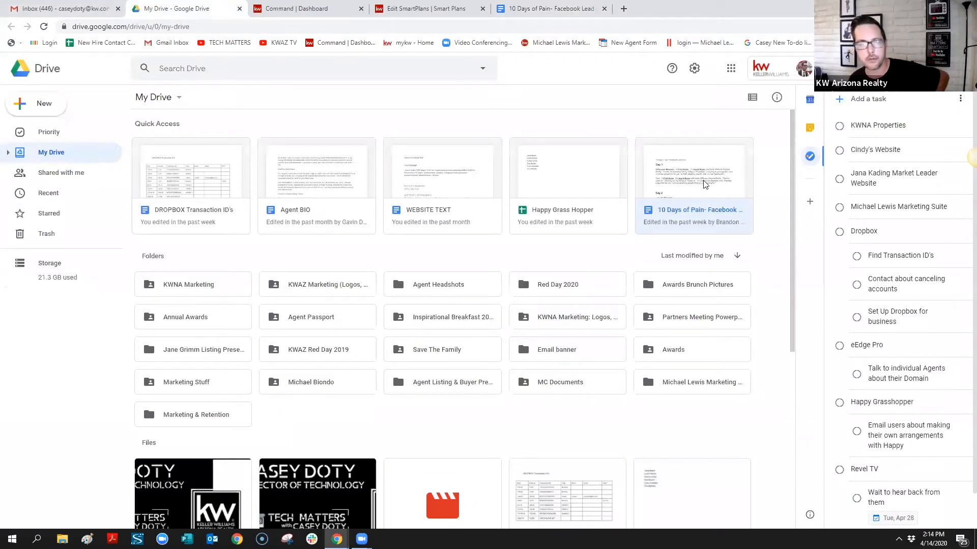
Share the lead-gen script document with a colleague picked from the name suggestions
{"action": "left_click", "coordinate": [549, 8]}
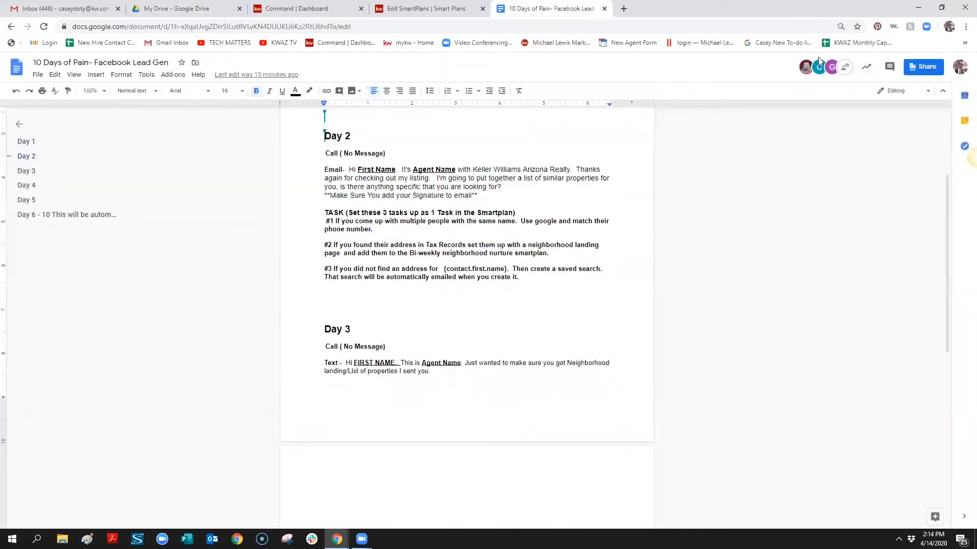
{"action": "left_click", "coordinate": [908, 67]}
{"action": "type", "text": "sa"}
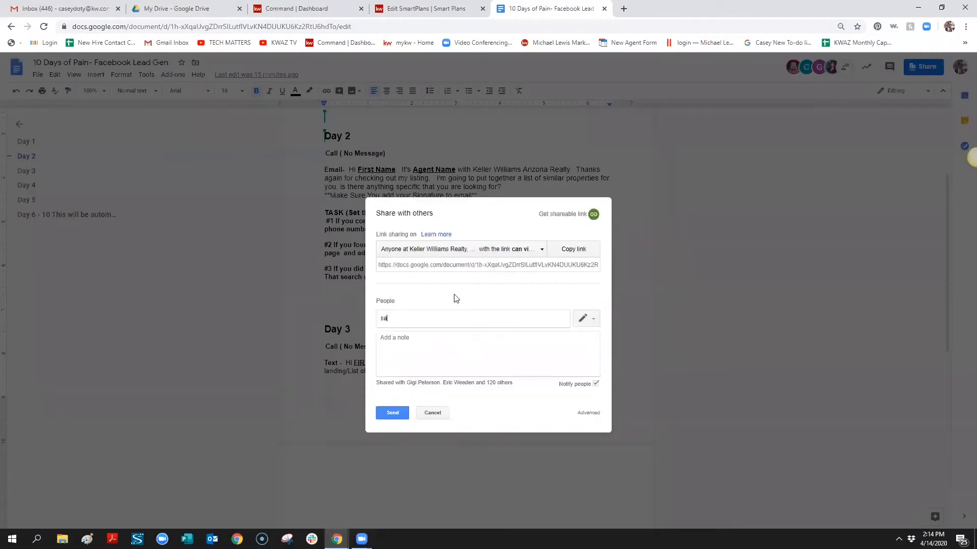
{"action": "type", "text": "m"}
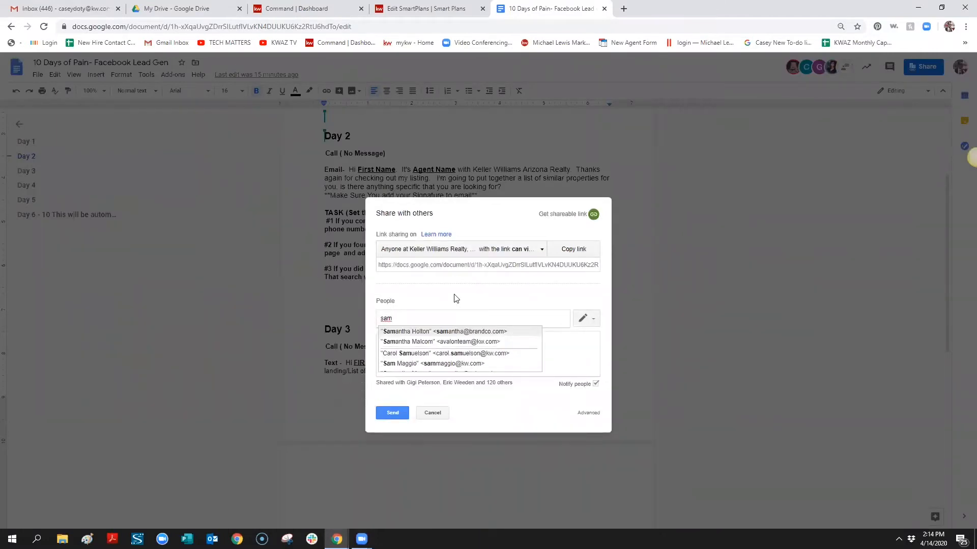
{"action": "left_click", "coordinate": [480, 344]}
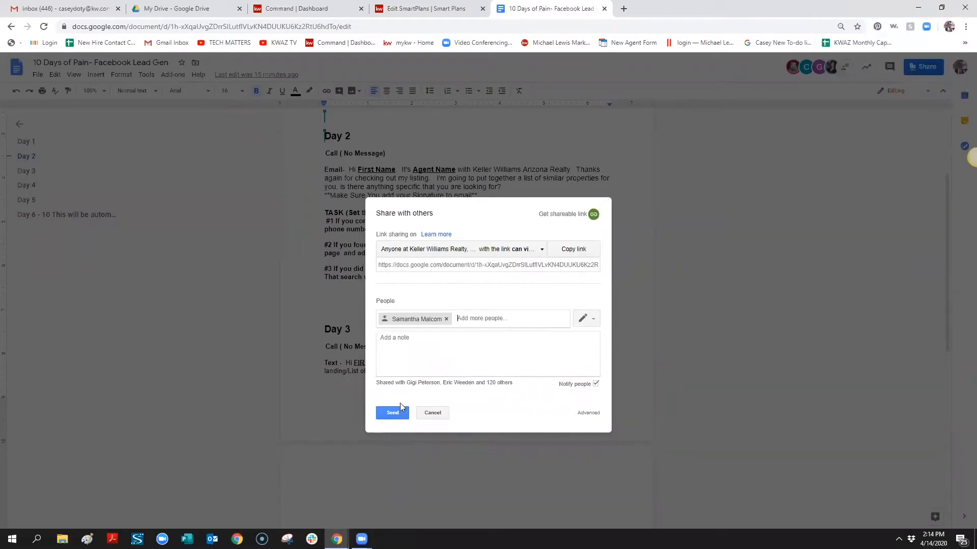
{"action": "left_click", "coordinate": [395, 414]}
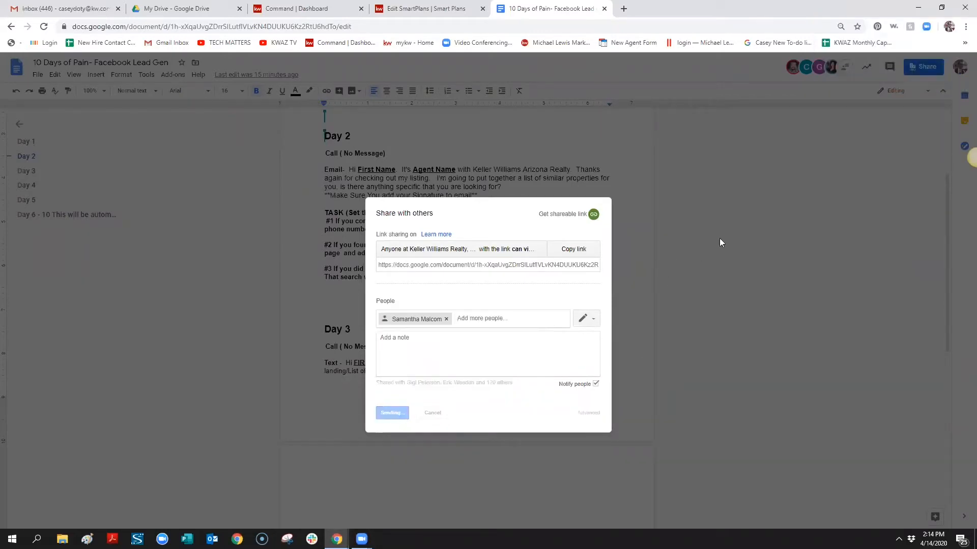
Go back to the FB Lead Follow Up #2 SmartPlan editor
{"action": "scroll", "coordinate": [697, 267], "scroll_direction": "up", "scroll_amount": 3}
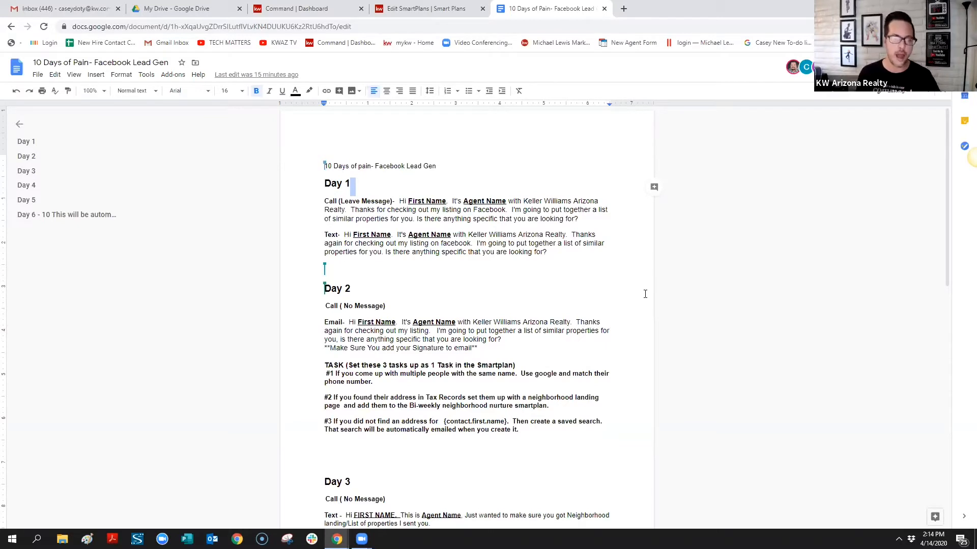
{"action": "left_click", "coordinate": [804, 240]}
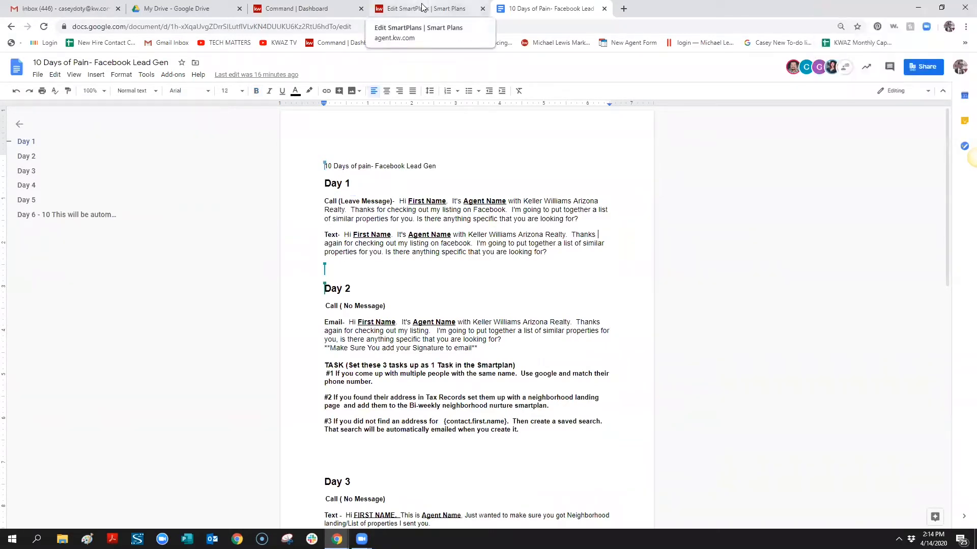
{"action": "left_click", "coordinate": [373, 13]}
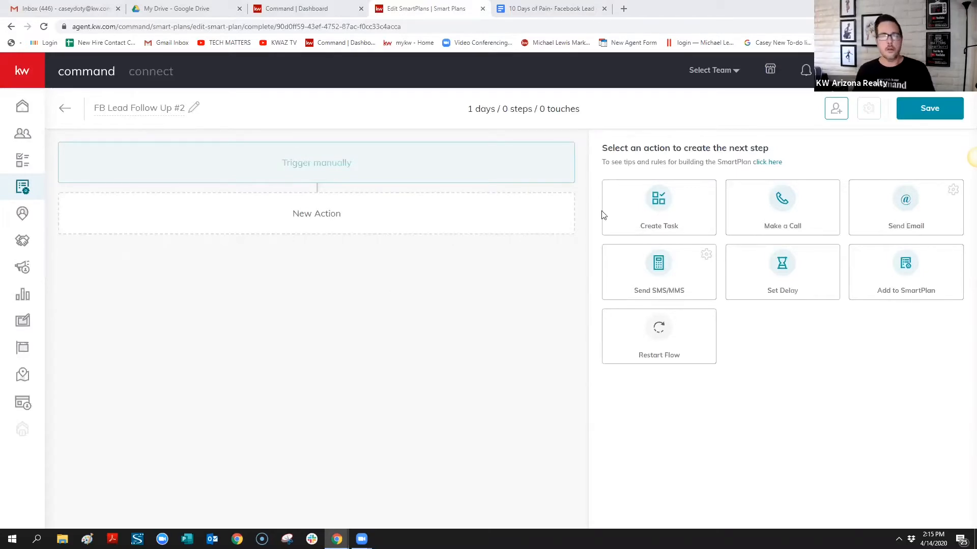
Close the script tab, retry dragging Make a Call, and reload the empty SmartPlan editor
{"action": "left_click", "coordinate": [549, 9]}
{"action": "left_click", "coordinate": [605, 8]}
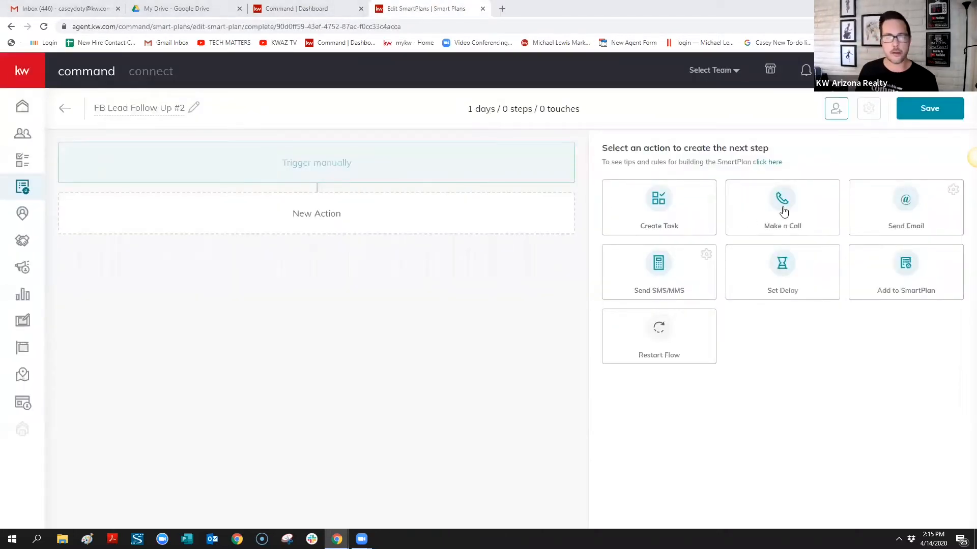
{"action": "left_click_drag", "start_coordinate": [782, 208], "coordinate": [395, 243]}
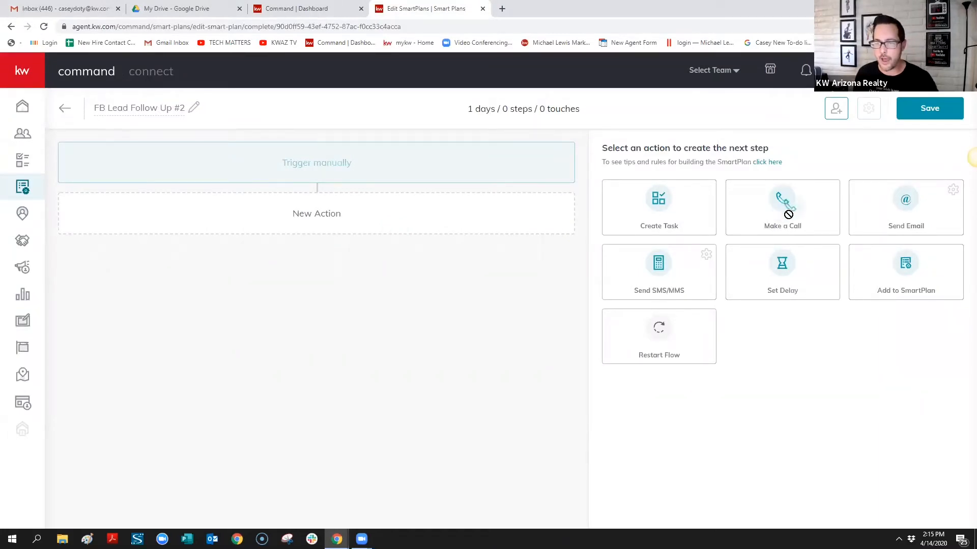
{"action": "left_click_drag", "start_coordinate": [786, 207], "coordinate": [299, 223]}
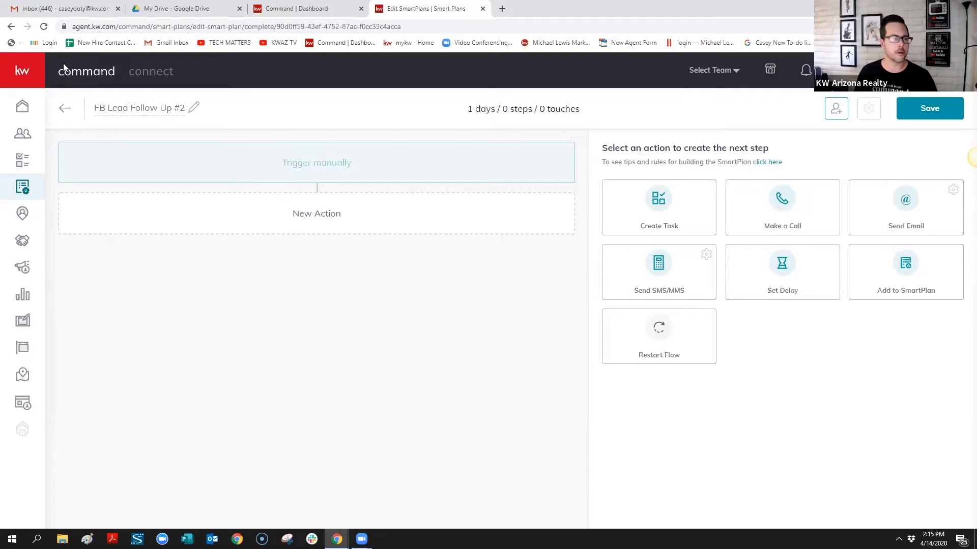
{"action": "left_click", "coordinate": [43, 26]}
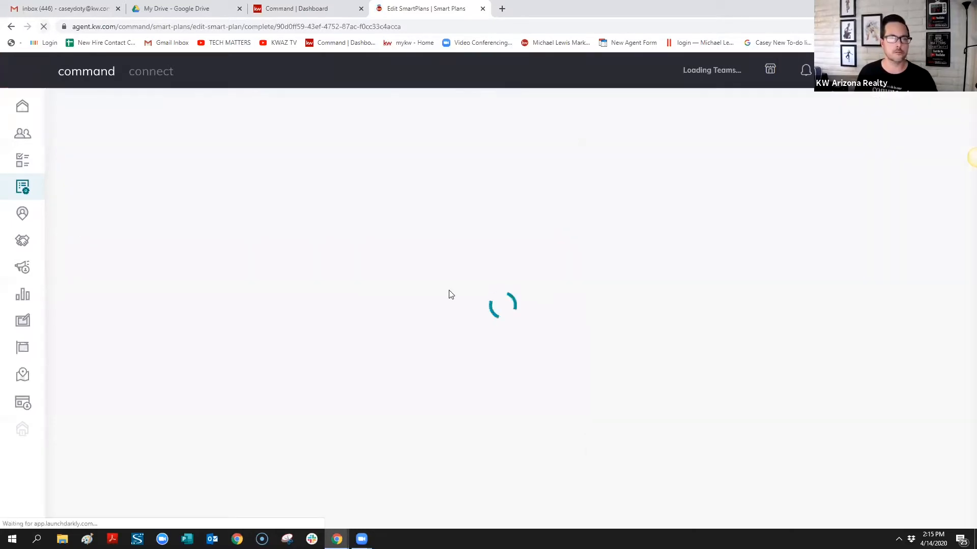
{"action": "left_click_drag", "start_coordinate": [786, 207], "coordinate": [335, 319]}
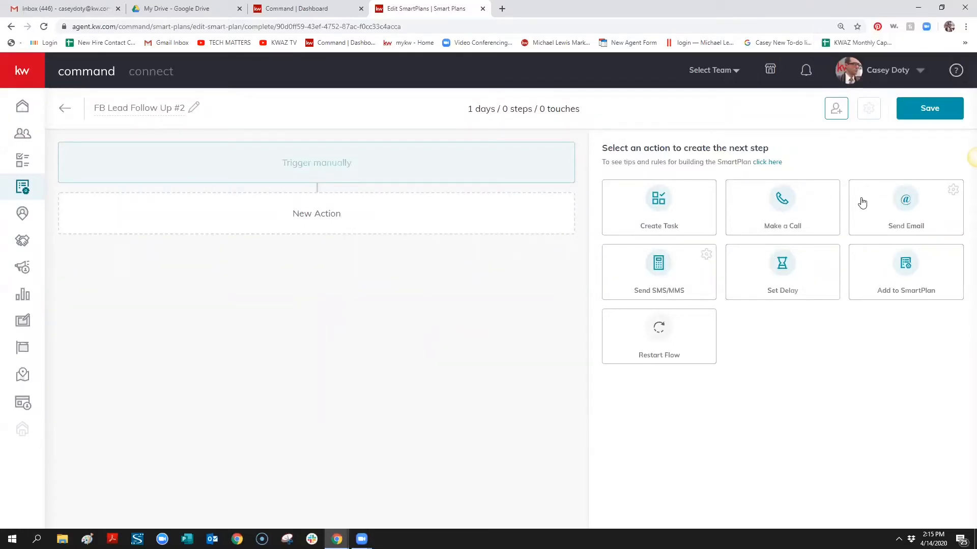
Add a Make a Call step named 'Call' plus first name, last name and phone merge fields
{"action": "left_click", "coordinate": [780, 203]}
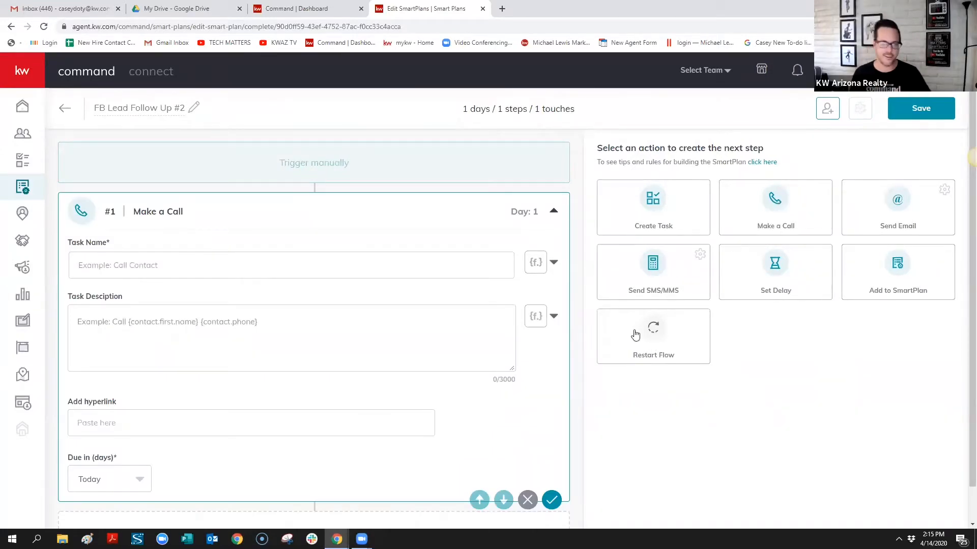
{"action": "left_click", "coordinate": [277, 263]}
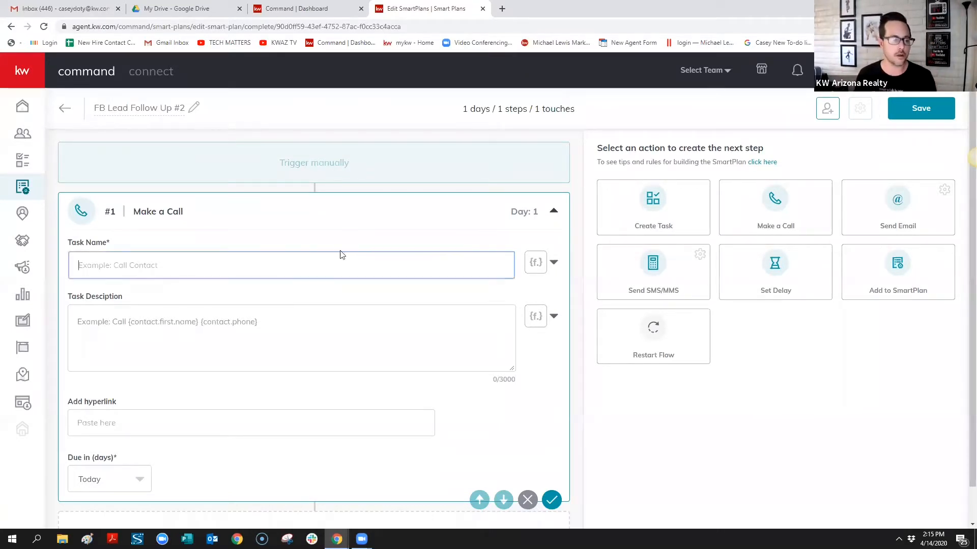
{"action": "type", "text": "Call"}
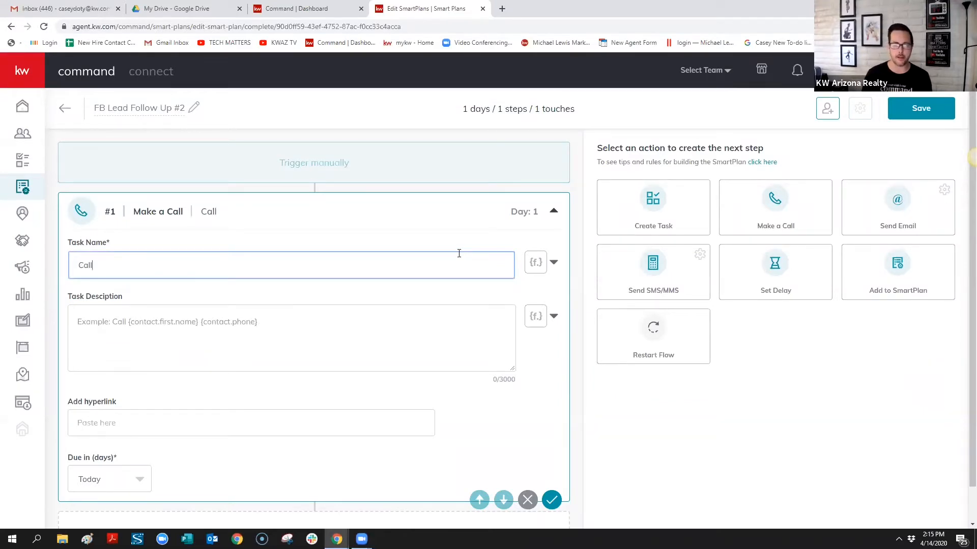
{"action": "left_click", "coordinate": [553, 265]}
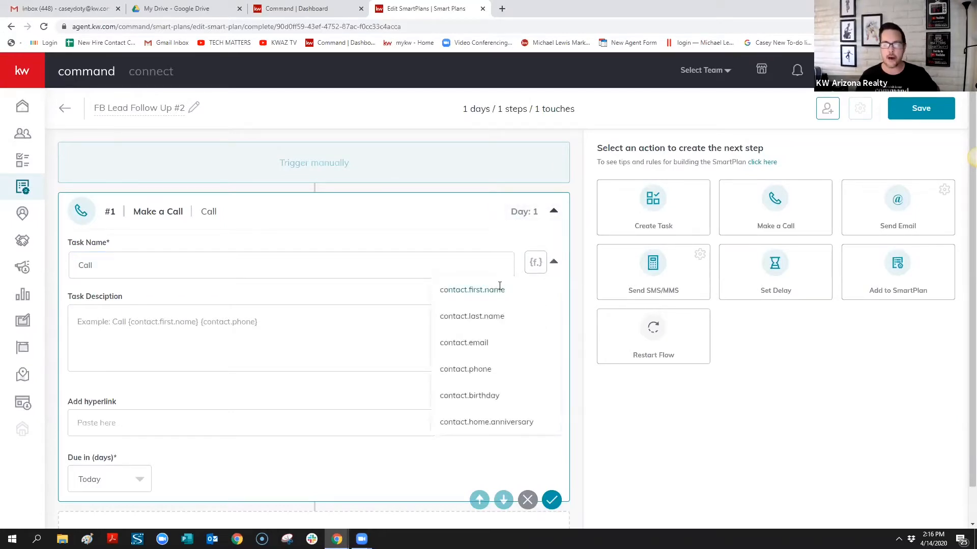
{"action": "left_click", "coordinate": [473, 289]}
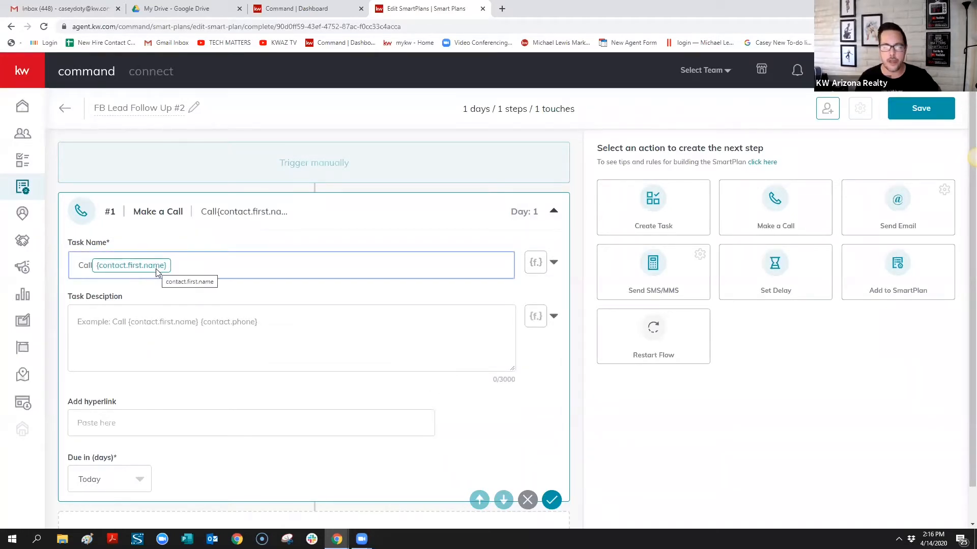
{"action": "left_click", "coordinate": [554, 262]}
{"action": "left_click", "coordinate": [193, 251]}
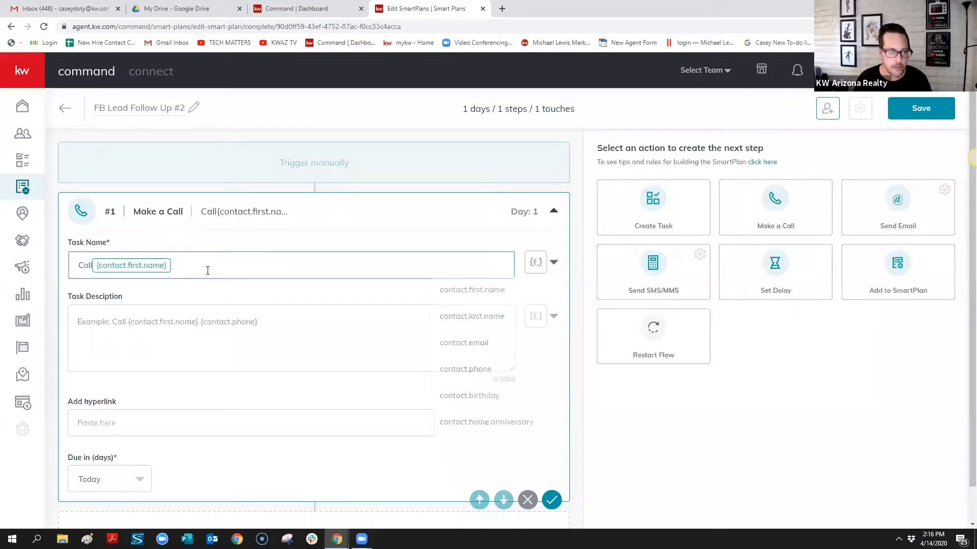
{"action": "left_click", "coordinate": [554, 262]}
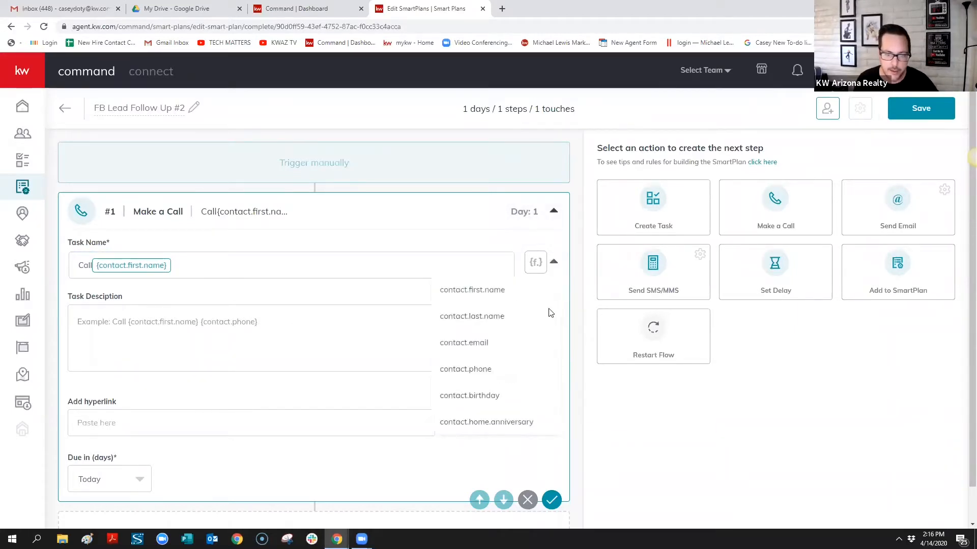
{"action": "left_click", "coordinate": [473, 317]}
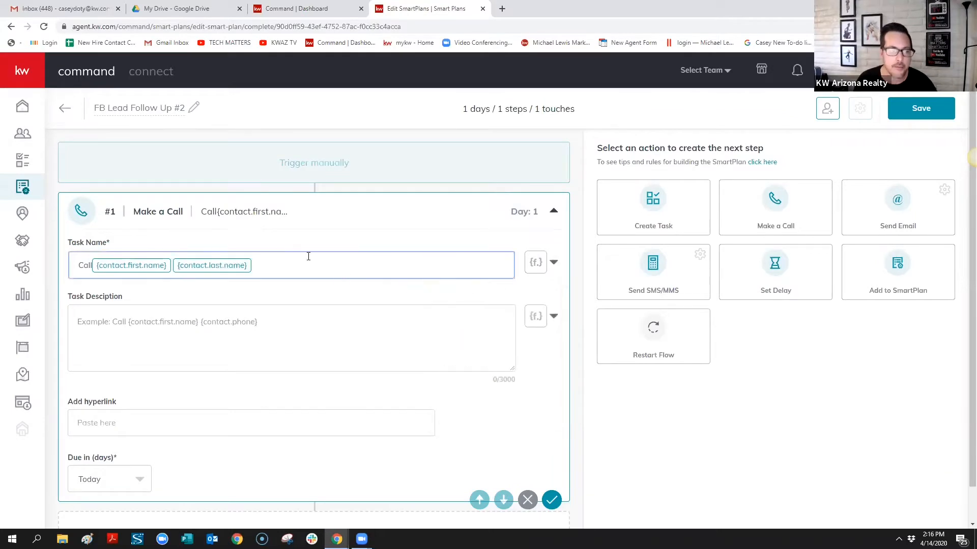
{"action": "left_click", "coordinate": [556, 265]}
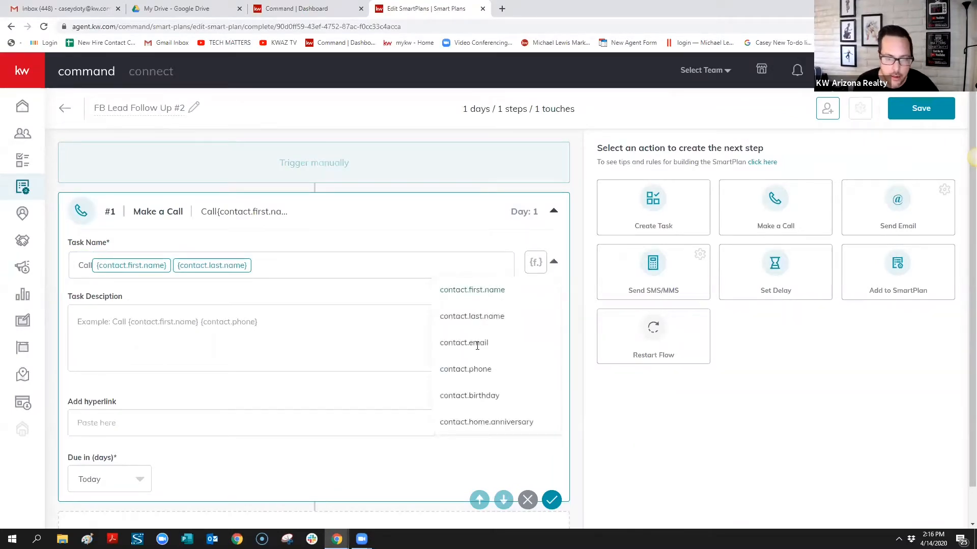
{"action": "left_click", "coordinate": [479, 371]}
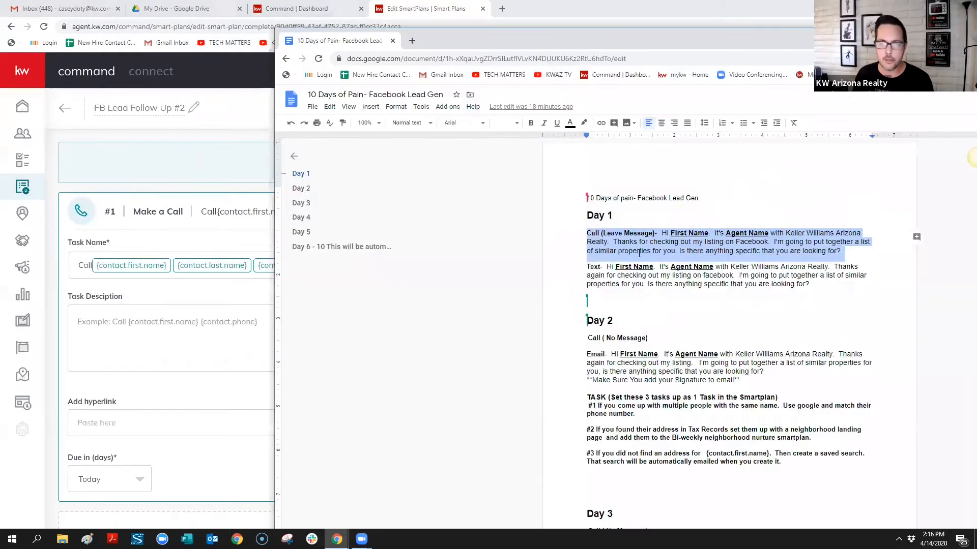
Copy the Day 1 leave-message call script and paste it into the empty task description
{"action": "left_click", "coordinate": [721, 197]}
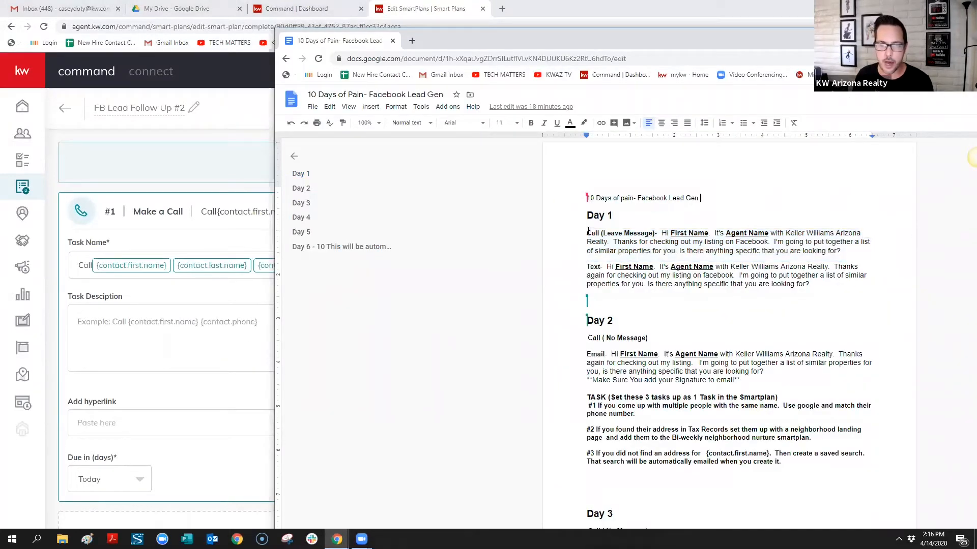
{"action": "double_click", "coordinate": [591, 233]}
{"action": "left_click_drag", "start_coordinate": [607, 231], "coordinate": [840, 249]}
{"action": "key", "text": "ctrl+c"}
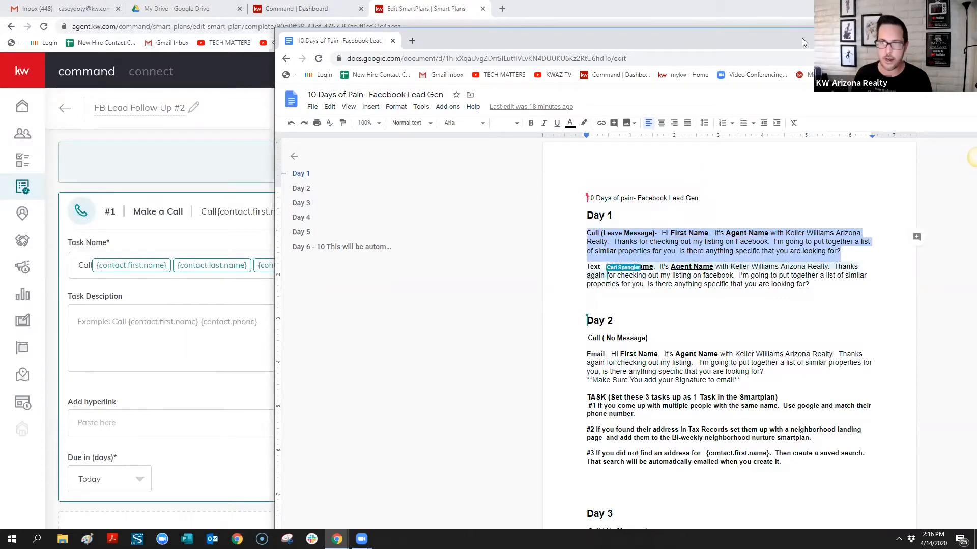
{"action": "left_click_drag", "start_coordinate": [807, 41], "coordinate": [976, 41]}
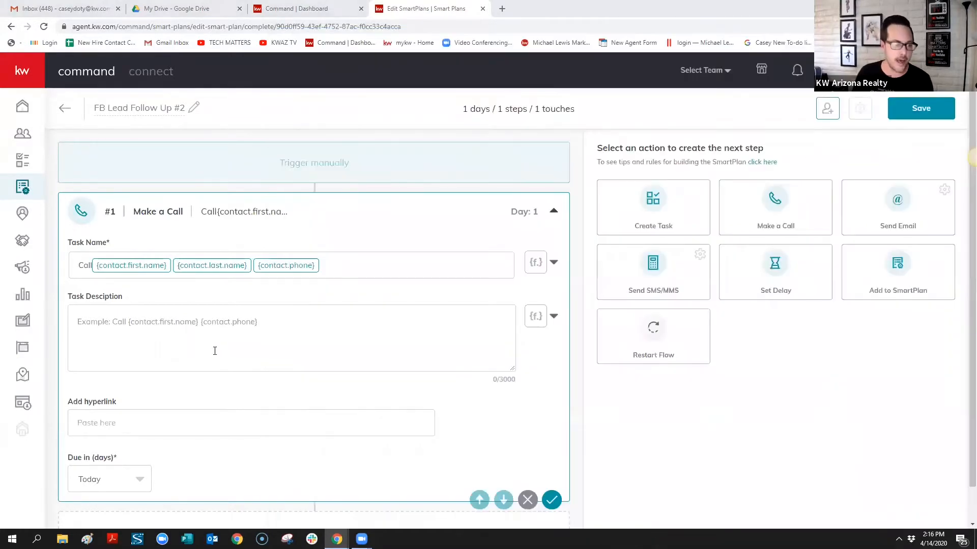
{"action": "left_click", "coordinate": [163, 324]}
{"action": "key", "text": "ctrl+v"}
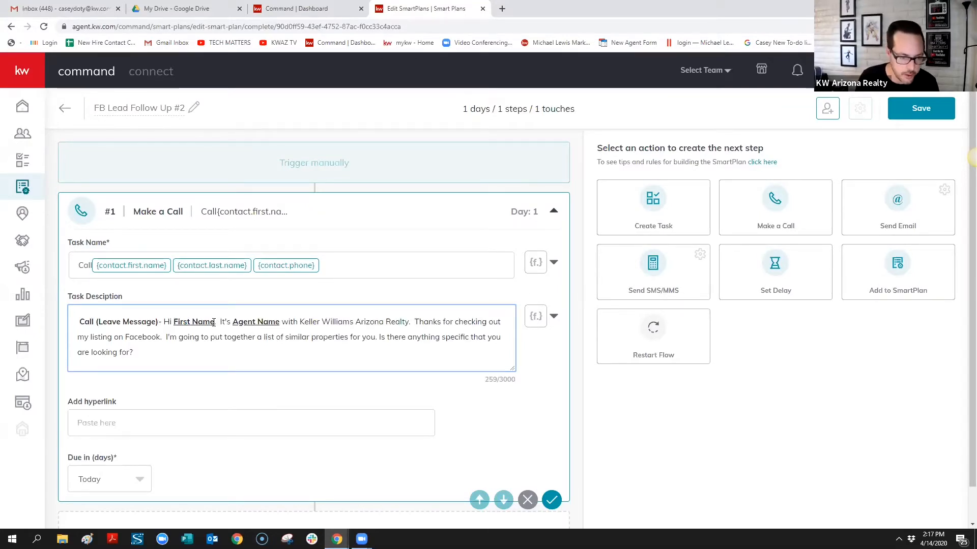
Replace the First Name placeholder after 'Hi' with the contact.first.name merge field
{"action": "left_click_drag", "start_coordinate": [215, 321], "coordinate": [171, 322]}
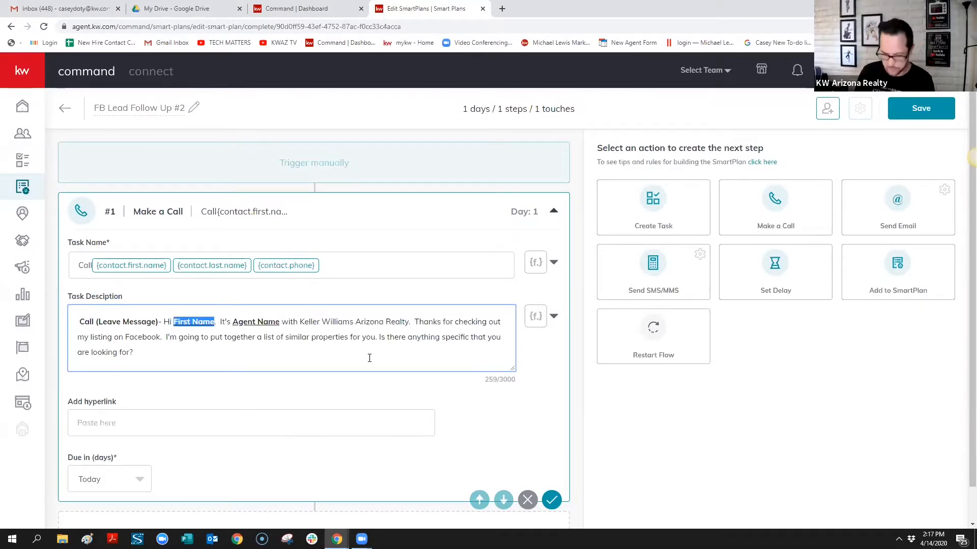
{"action": "key", "text": "BackSpace"}
{"action": "left_click", "coordinate": [553, 315]}
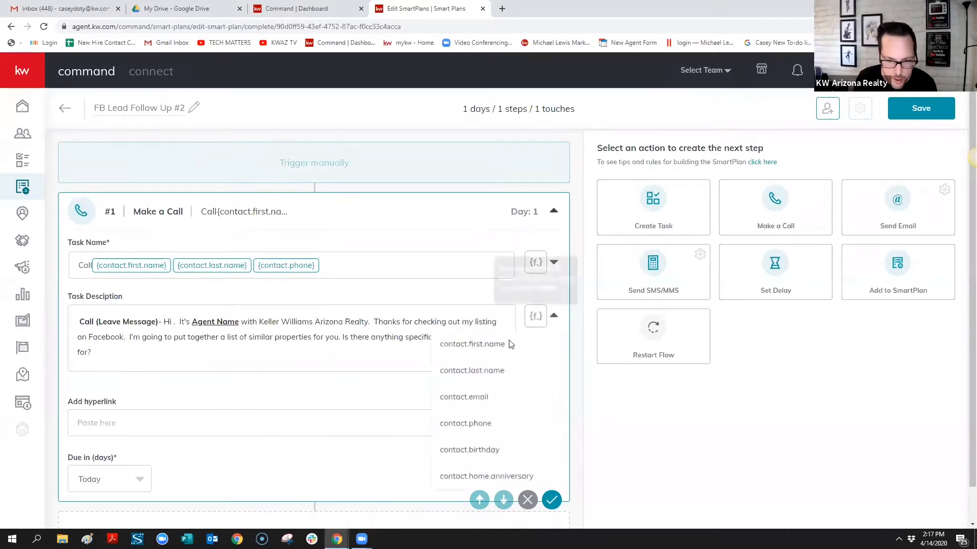
{"action": "left_click", "coordinate": [498, 346]}
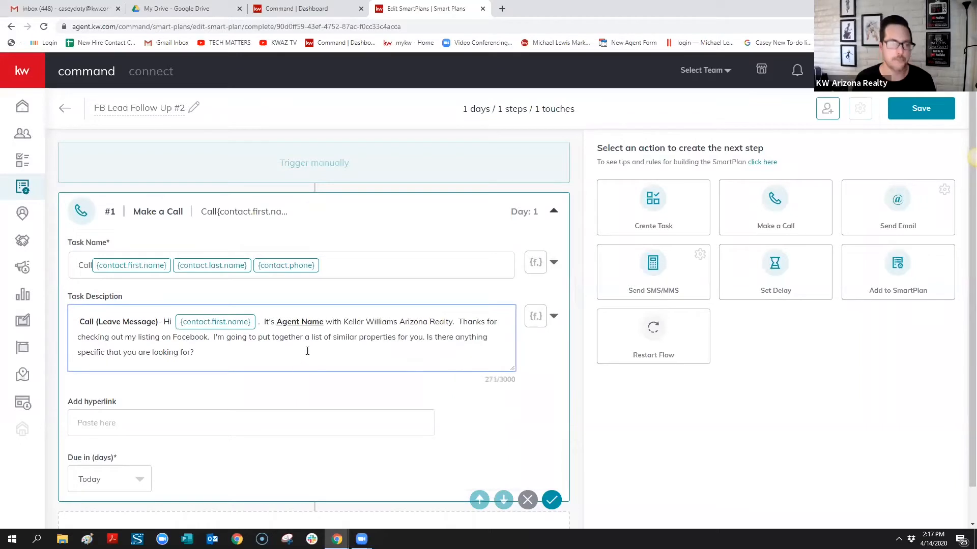
Replace the Agent Name placeholder in the script with the agent's own name
{"action": "left_click_drag", "start_coordinate": [324, 323], "coordinate": [277, 323]}
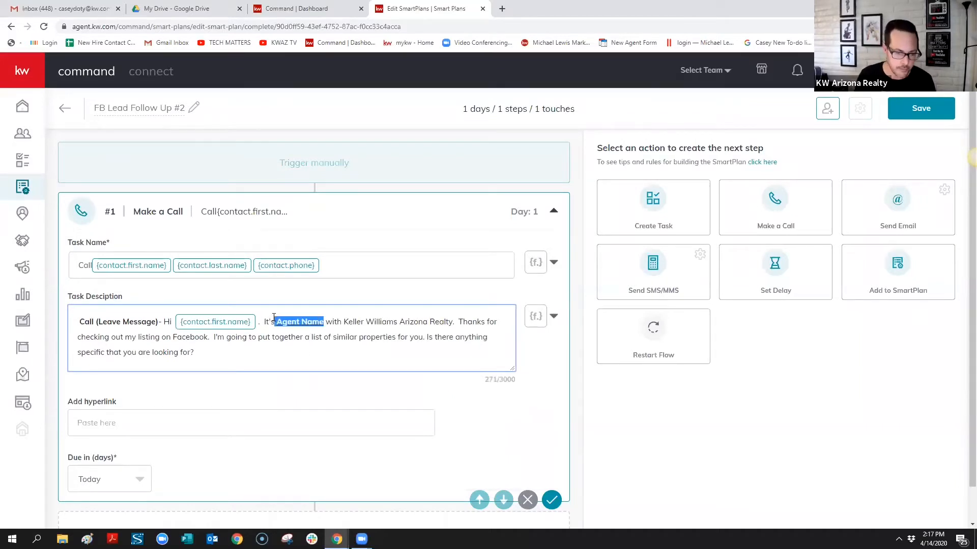
{"action": "left_click", "coordinate": [553, 316]}
{"action": "scroll", "coordinate": [527, 398], "scroll_direction": "down", "scroll_amount": 1}
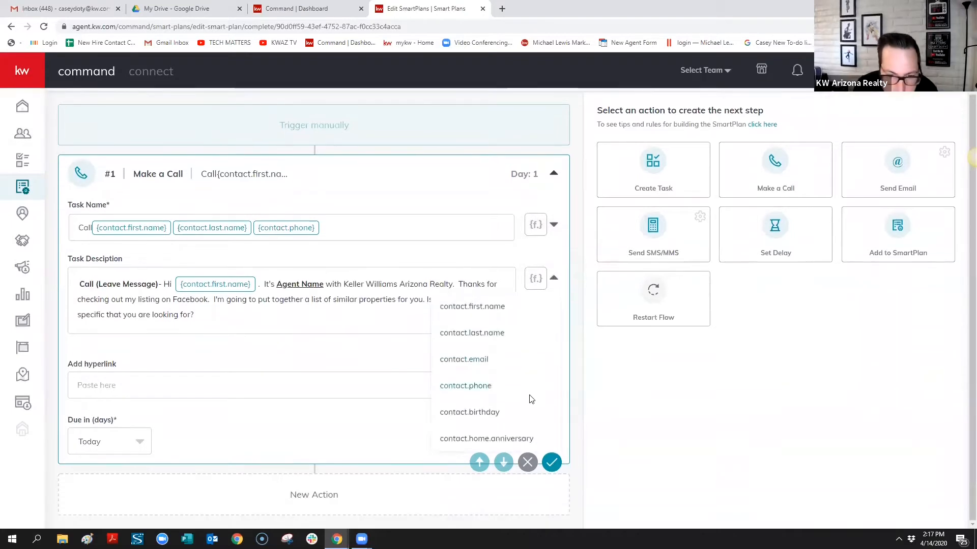
{"action": "left_click", "coordinate": [325, 285]}
{"action": "left_click_drag", "start_coordinate": [324, 286], "coordinate": [278, 289]}
{"action": "type", "text": "Casey "}
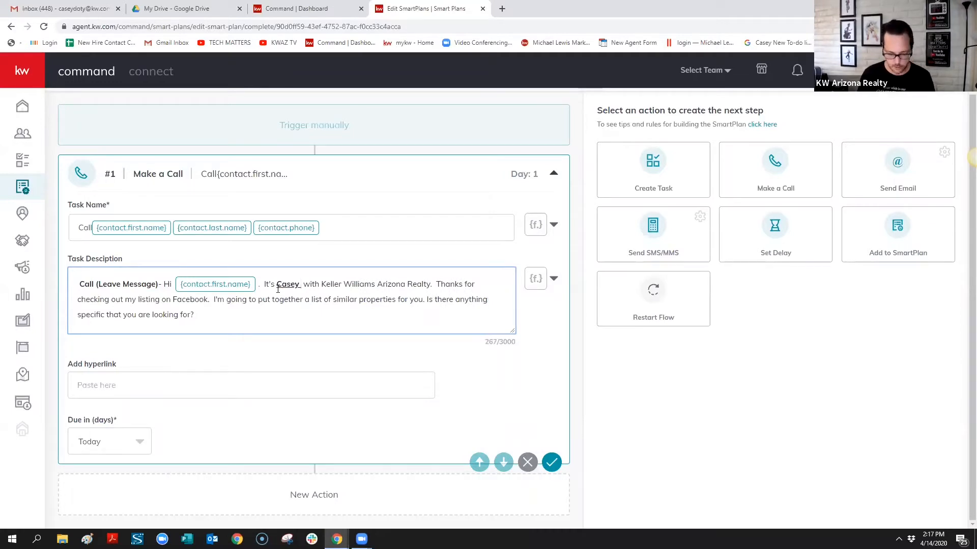
{"action": "type", "text": "Doty"}
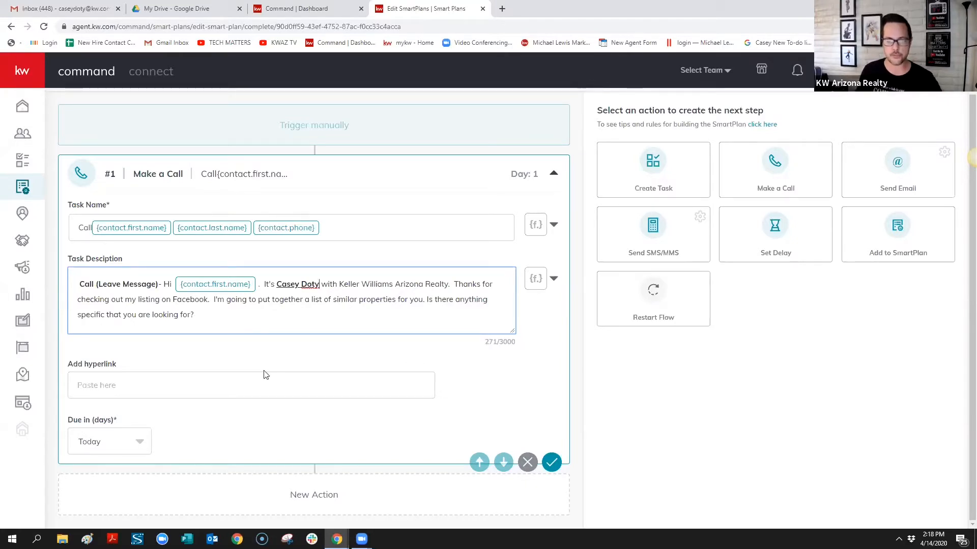
Add a Send SMS/MMS step with a Static message type as the second Day 1 step
{"action": "left_click", "coordinate": [655, 228]}
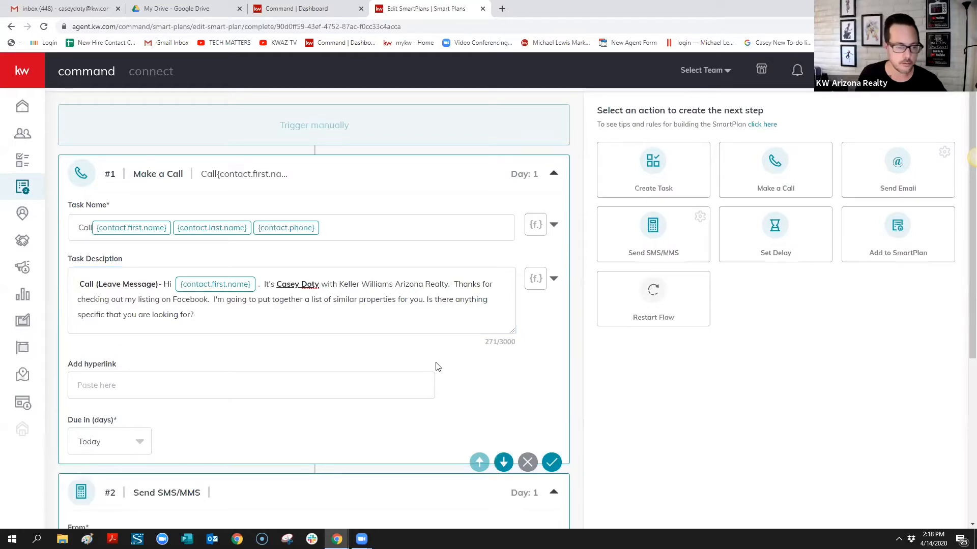
{"action": "scroll", "coordinate": [237, 349], "scroll_direction": "down", "scroll_amount": 2}
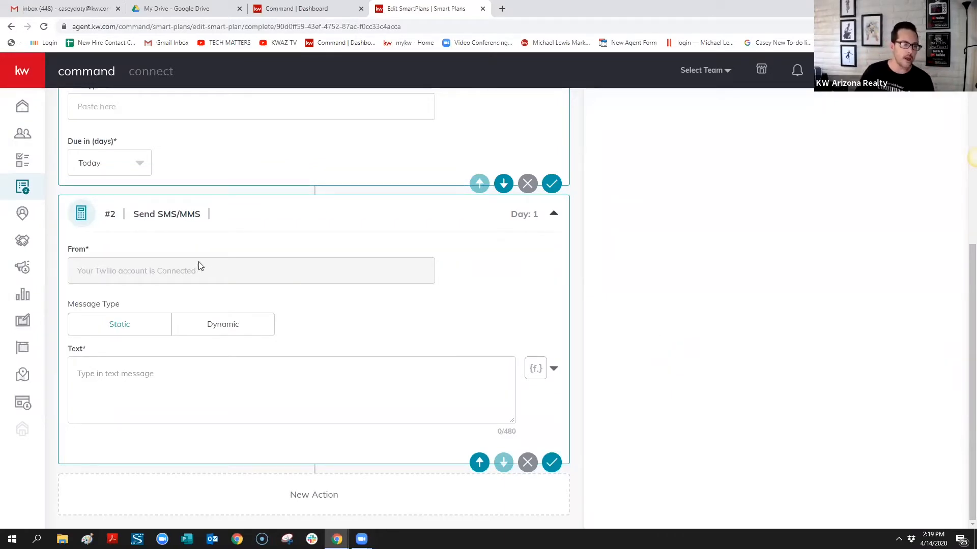
Paste the prepared Facebook listing follow-up message into the SMS text body
{"action": "left_click", "coordinate": [114, 379]}
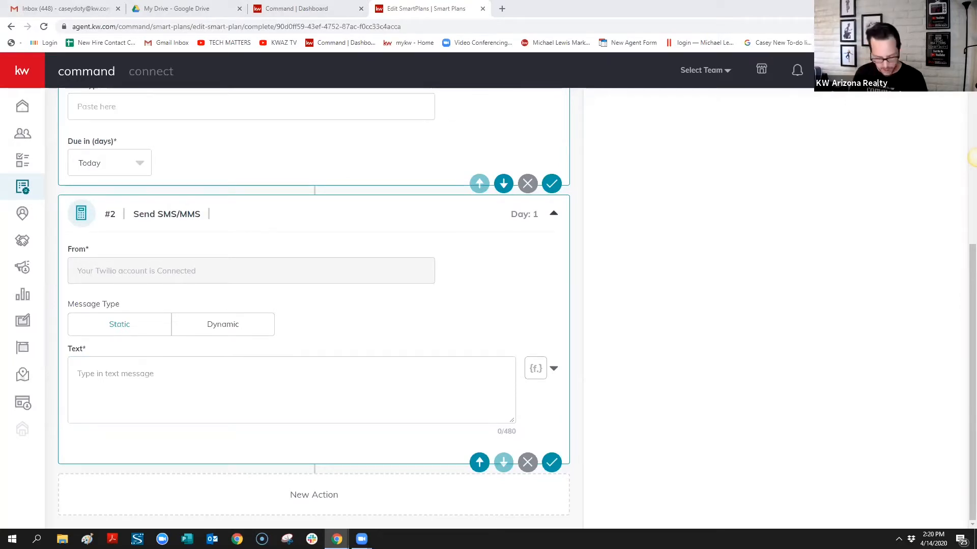
{"action": "left_click", "coordinate": [314, 392]}
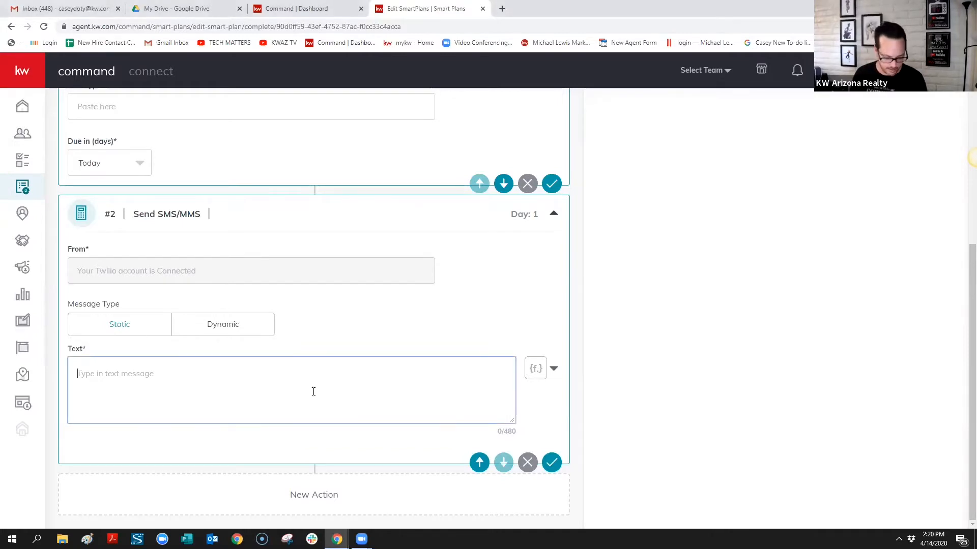
{"action": "type", "text": "Hi First Name.  It's Agent Name with Keller Williams Arizona Realty.  Thanks again for checking out my listing on facebook.  I'm going to put together a list of similar properties for you. Is there anything specific that you are looking for?"}
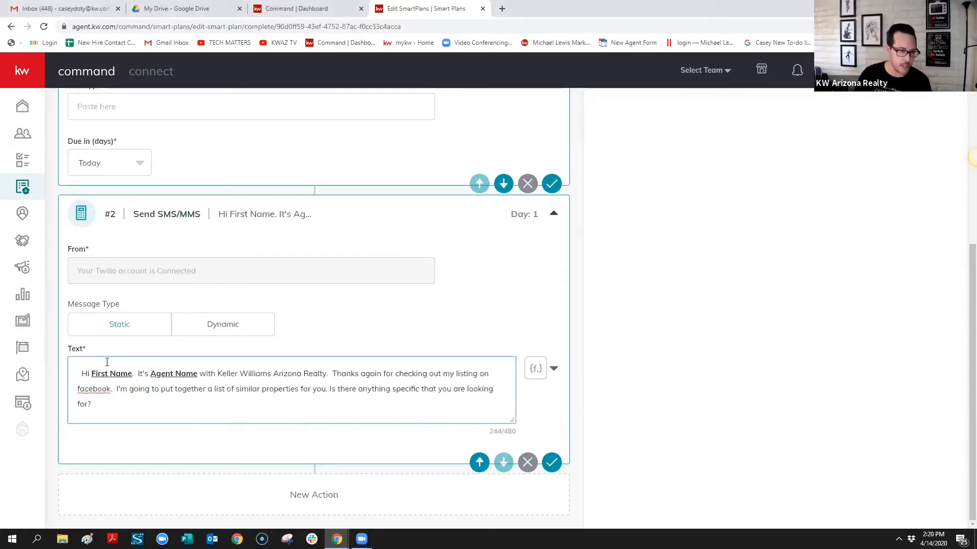
{"action": "left_click", "coordinate": [194, 275]}
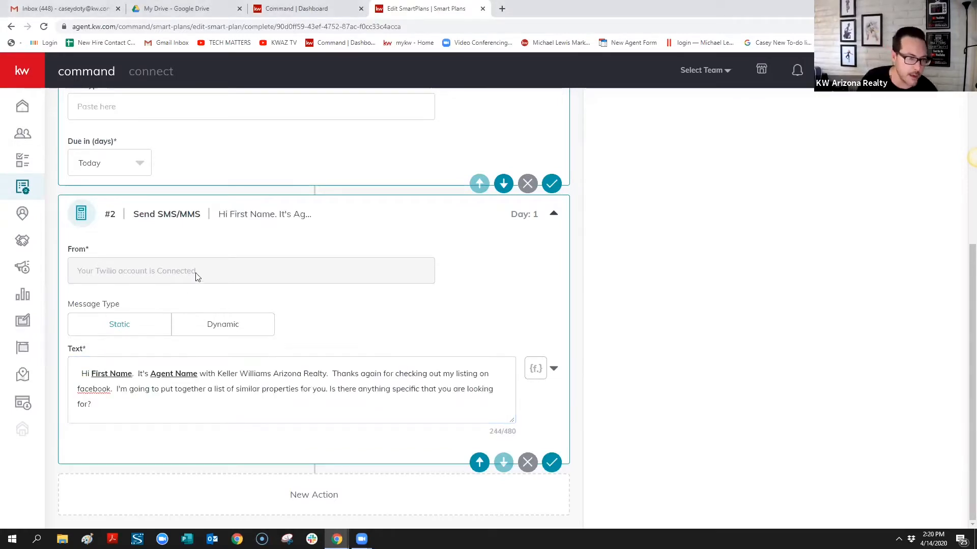
Swap the 'First Name.' placeholder for the contact.first.name merge field
{"action": "left_click", "coordinate": [134, 374]}
{"action": "left_click_drag", "start_coordinate": [134, 374], "coordinate": [92, 373]}
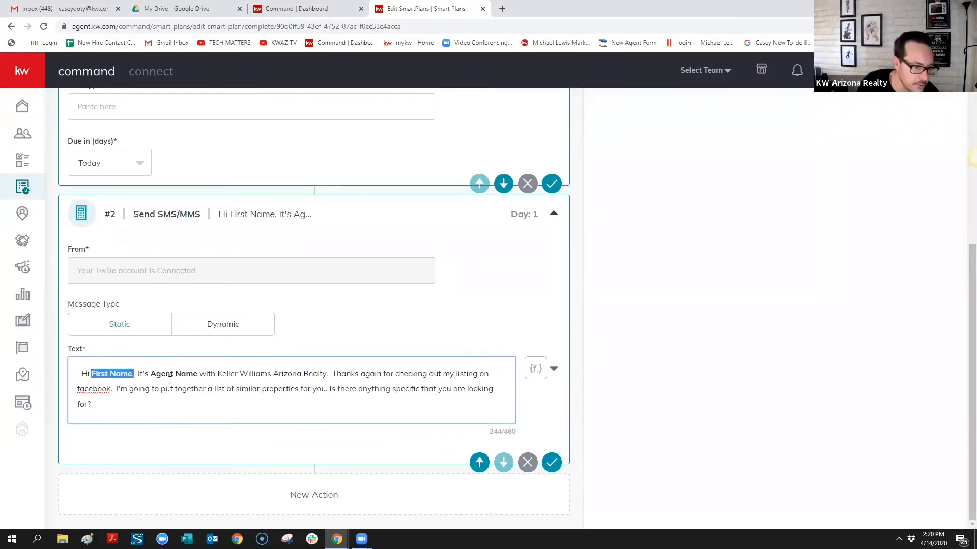
{"action": "left_click", "coordinate": [543, 374]}
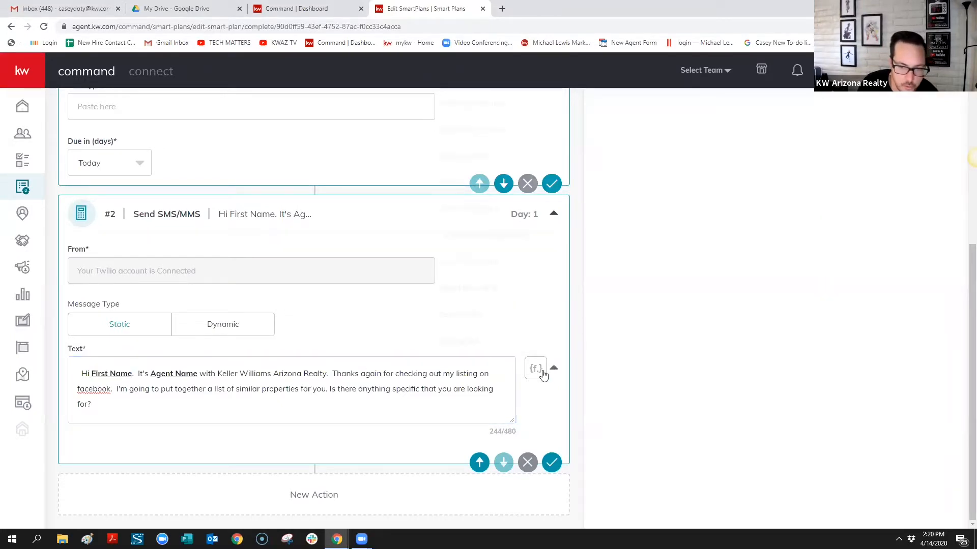
{"action": "left_click", "coordinate": [489, 102]}
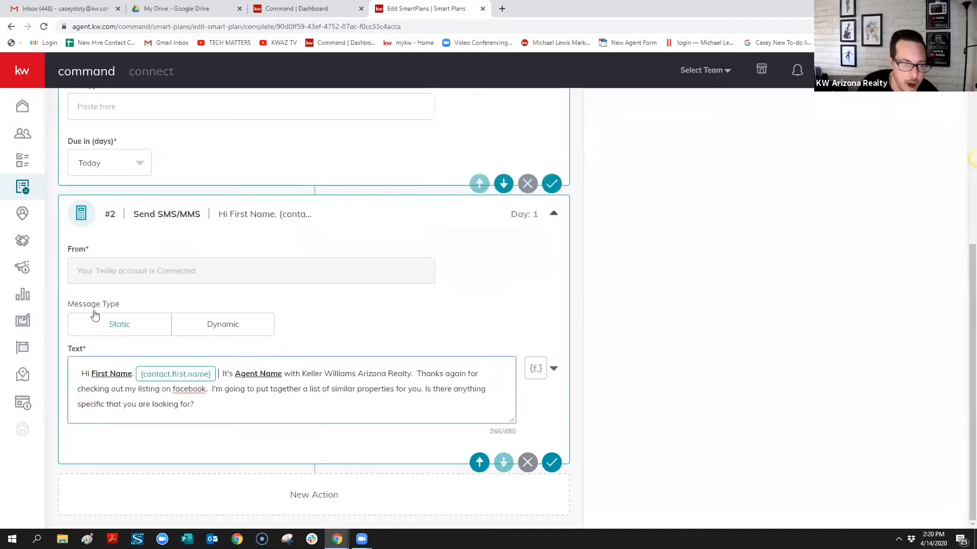
{"action": "left_click", "coordinate": [135, 373]}
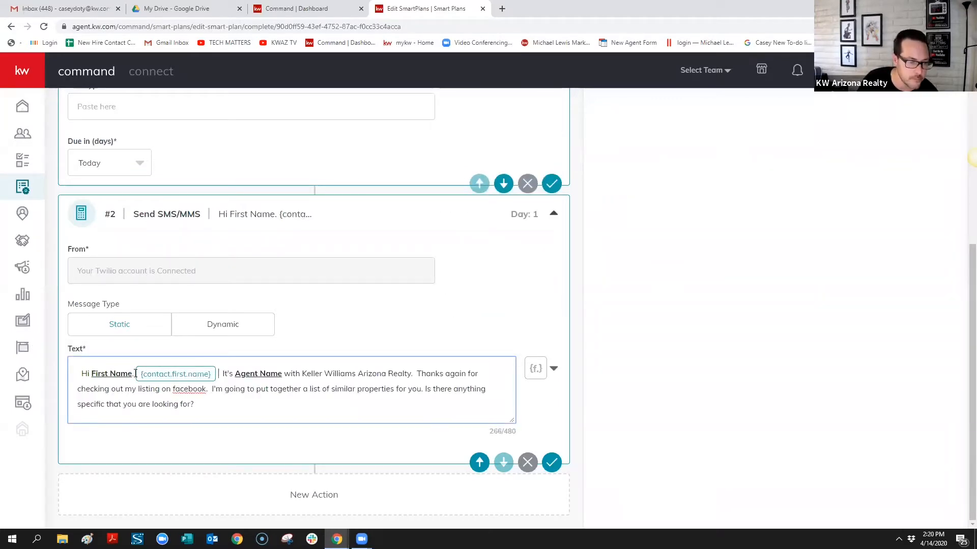
{"action": "left_click_drag", "start_coordinate": [135, 374], "coordinate": [90, 373]}
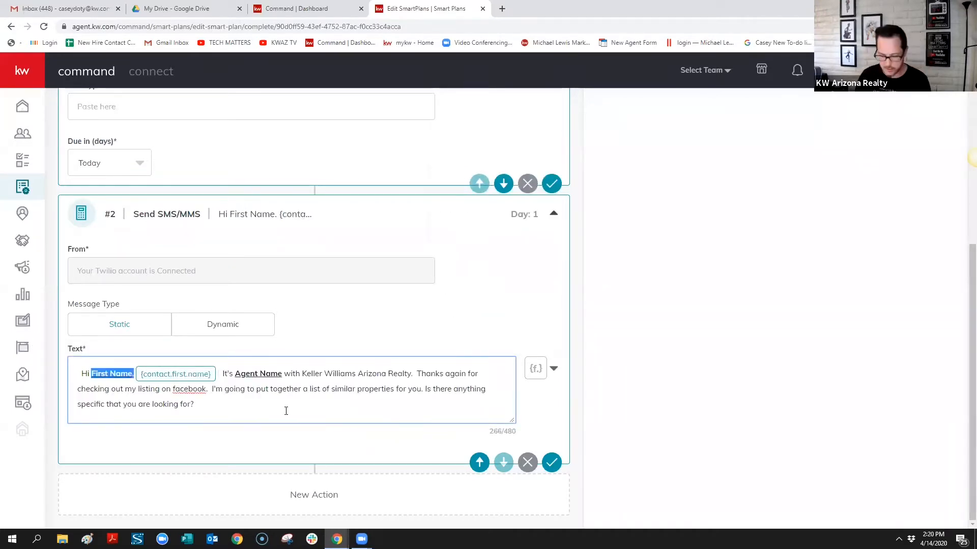
{"action": "key", "text": "BackSpace"}
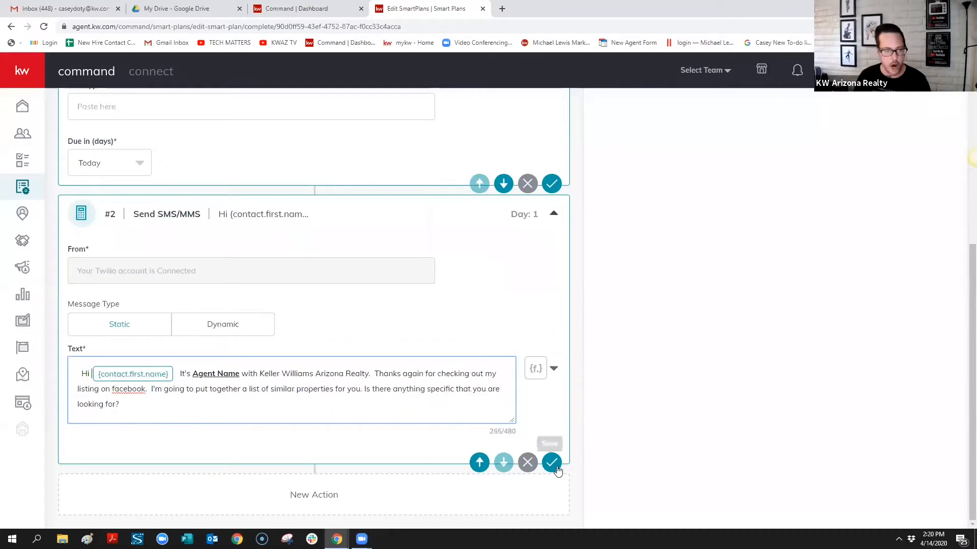
{"action": "left_click", "coordinate": [705, 528]}
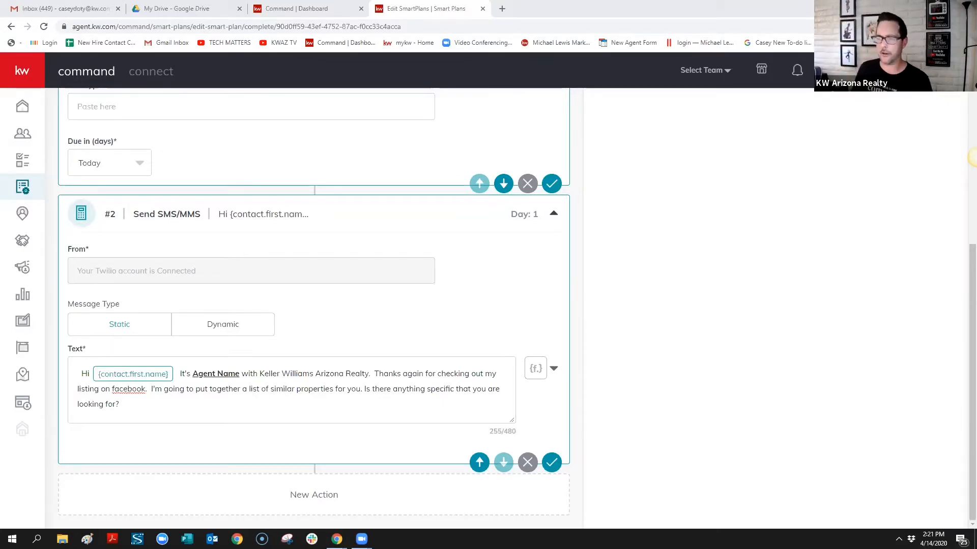
{"action": "left_click", "coordinate": [668, 237]}
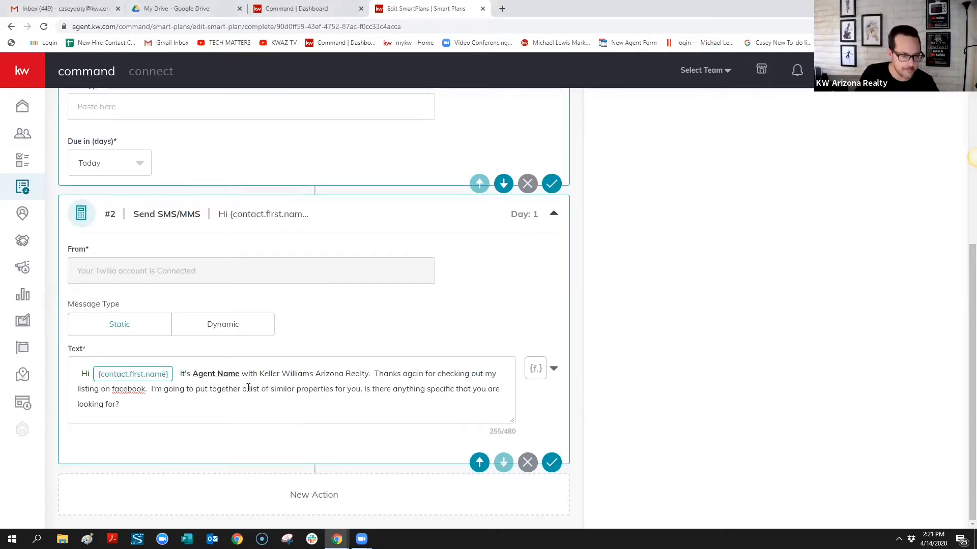
Overwrite Agent Name in the SMS text with the agent's own name
{"action": "left_click_drag", "start_coordinate": [192, 374], "coordinate": [241, 374]}
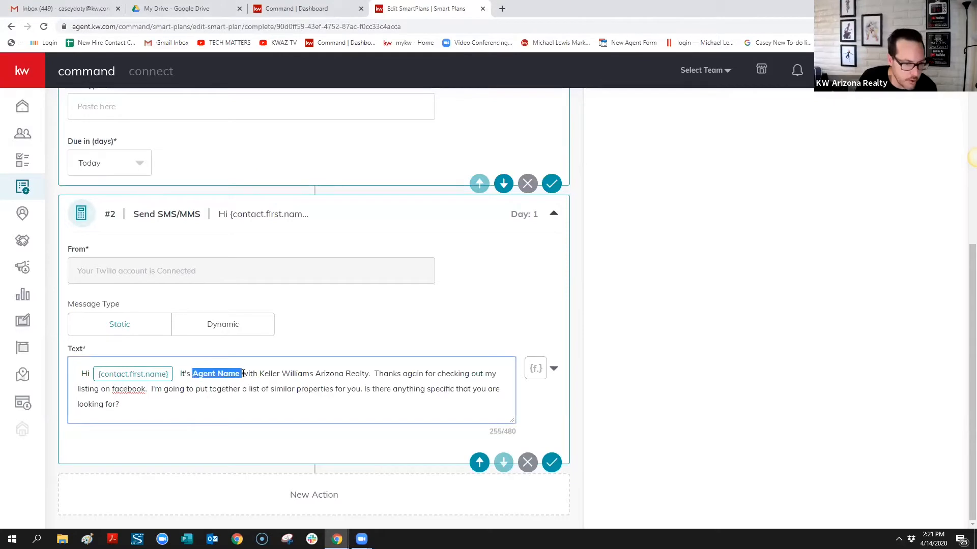
{"action": "type", "text": "Casey Do"}
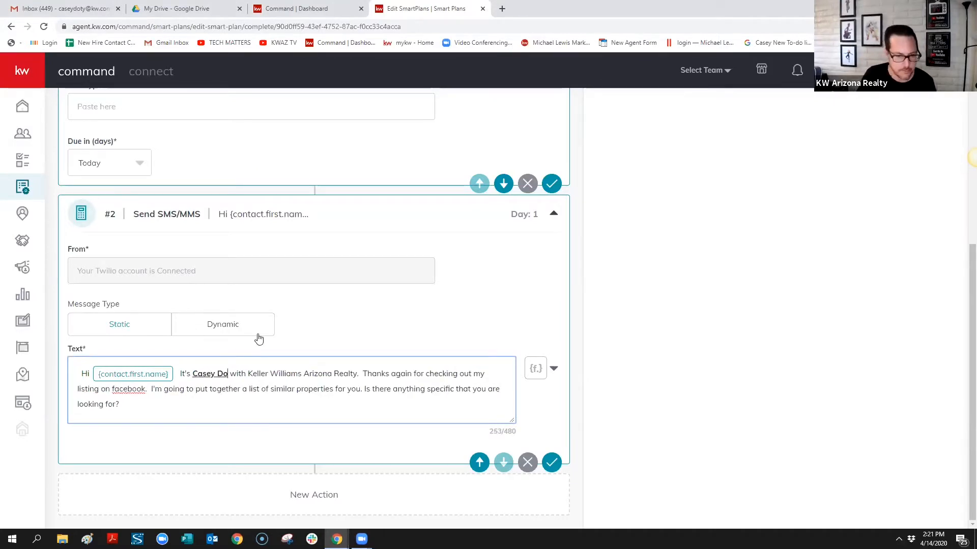
{"action": "type", "text": "t"}
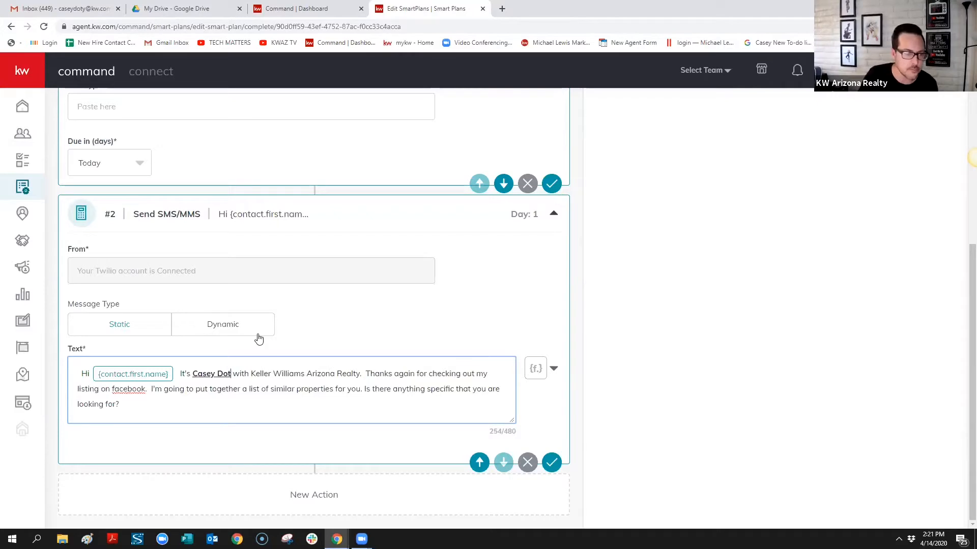
{"action": "type", "text": "y"}
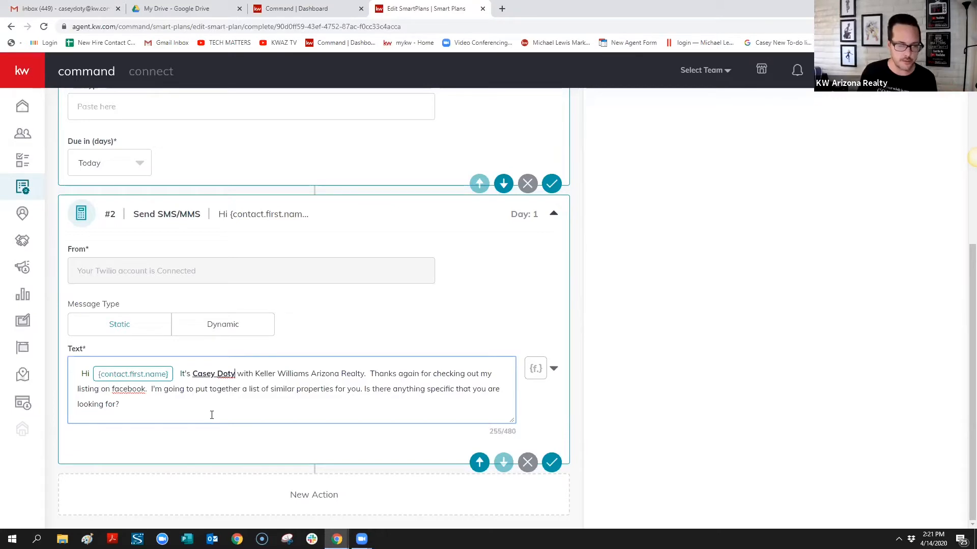
{"action": "left_click", "coordinate": [590, 487]}
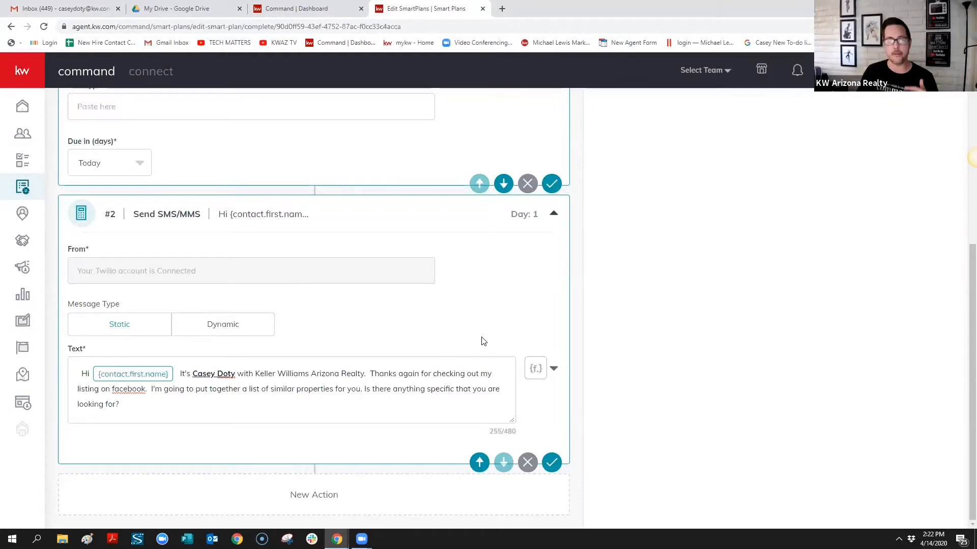
{"action": "scroll", "coordinate": [461, 349], "scroll_direction": "up", "scroll_amount": 6}
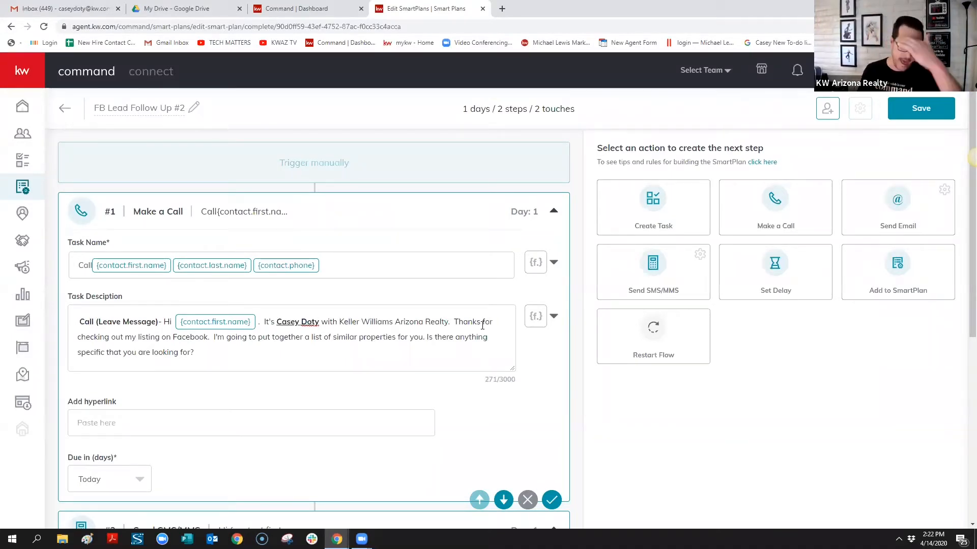
{"action": "scroll", "coordinate": [381, 375], "scroll_direction": "down", "scroll_amount": 6}
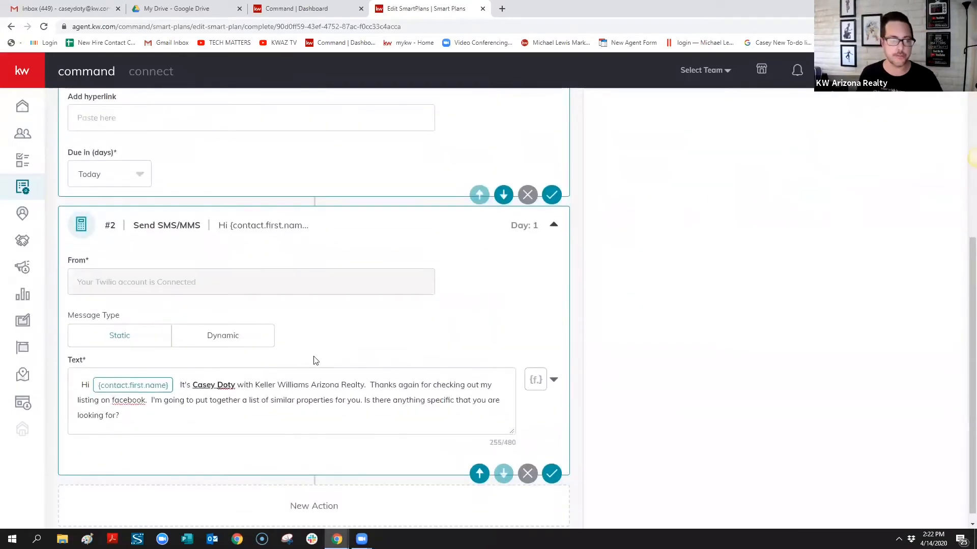
{"action": "scroll", "coordinate": [374, 293], "scroll_direction": "down", "scroll_amount": 1}
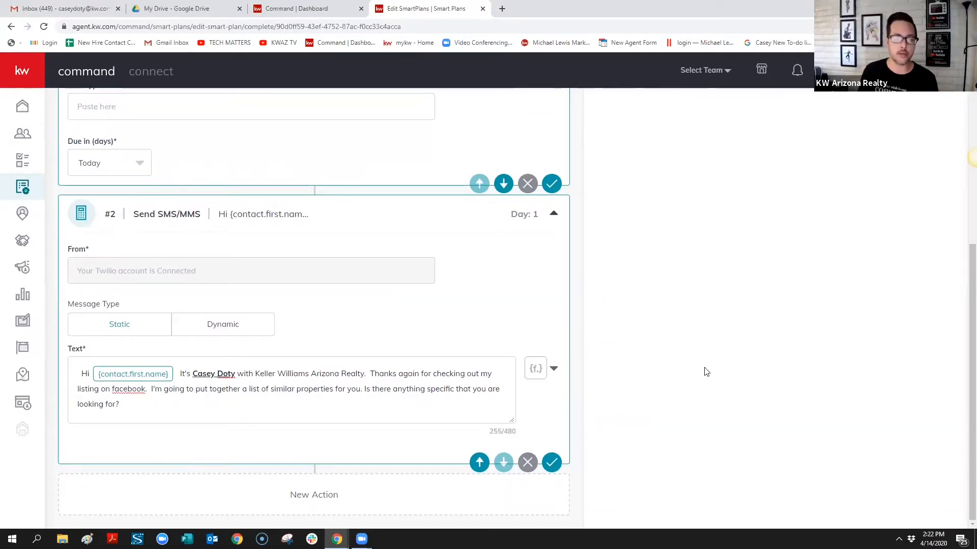
{"action": "scroll", "coordinate": [811, 385], "scroll_direction": "up", "scroll_amount": 6}
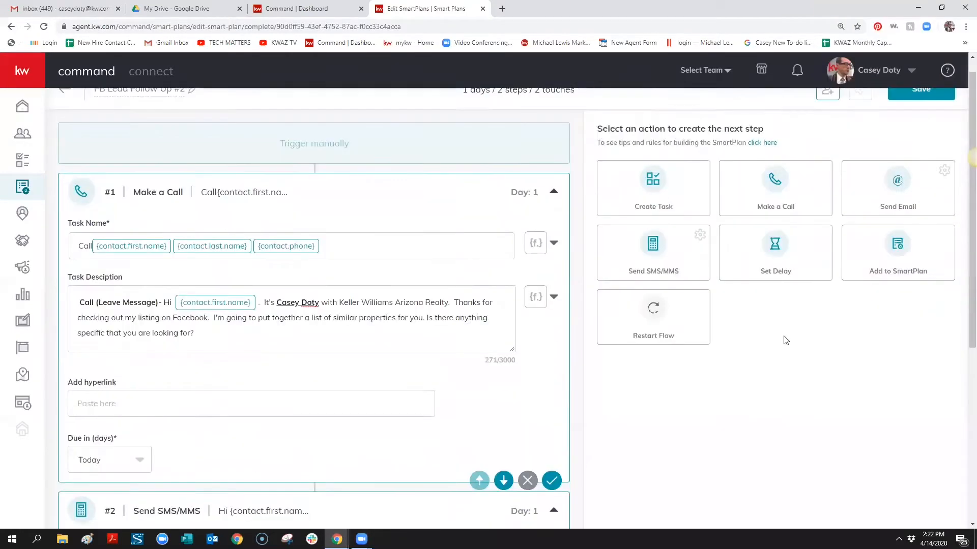
{"action": "scroll", "coordinate": [349, 364], "scroll_direction": "down", "scroll_amount": 4}
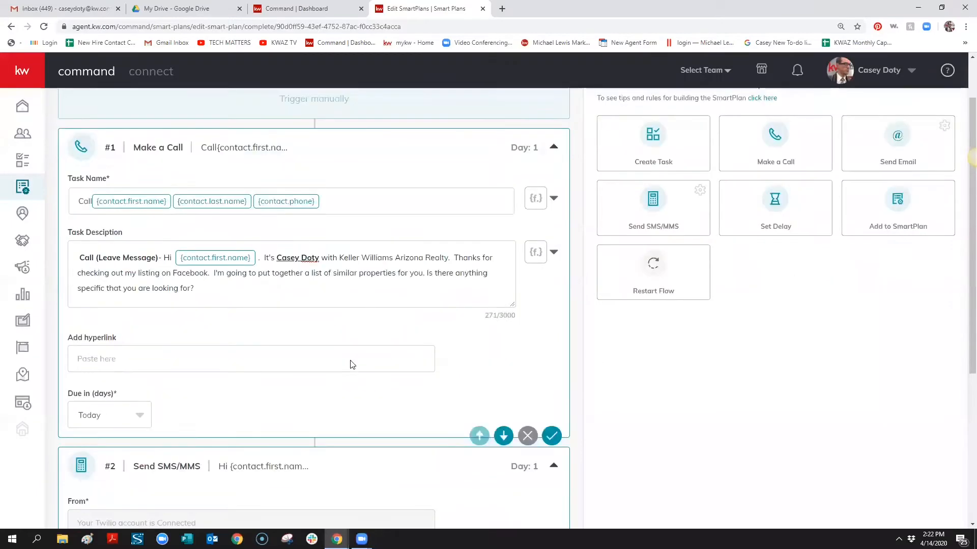
{"action": "scroll", "coordinate": [737, 320], "scroll_direction": "down", "scroll_amount": 2}
{"action": "scroll", "coordinate": [713, 303], "scroll_direction": "up", "scroll_amount": 6}
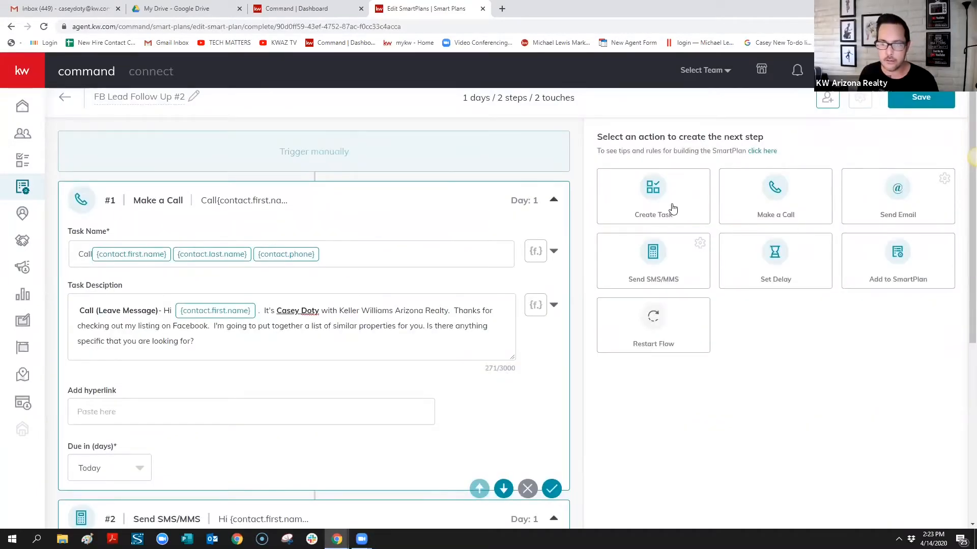
Enter 'Text' as the Create Task step's task name
{"action": "scroll", "coordinate": [216, 361], "scroll_direction": "down", "scroll_amount": 7}
{"action": "scroll", "coordinate": [218, 353], "scroll_direction": "down", "scroll_amount": 4}
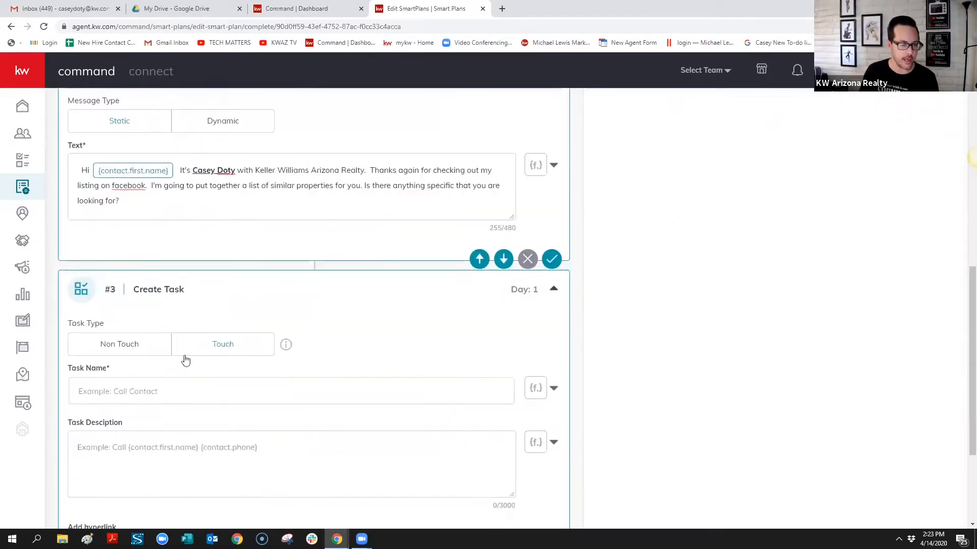
{"action": "left_click", "coordinate": [141, 341]}
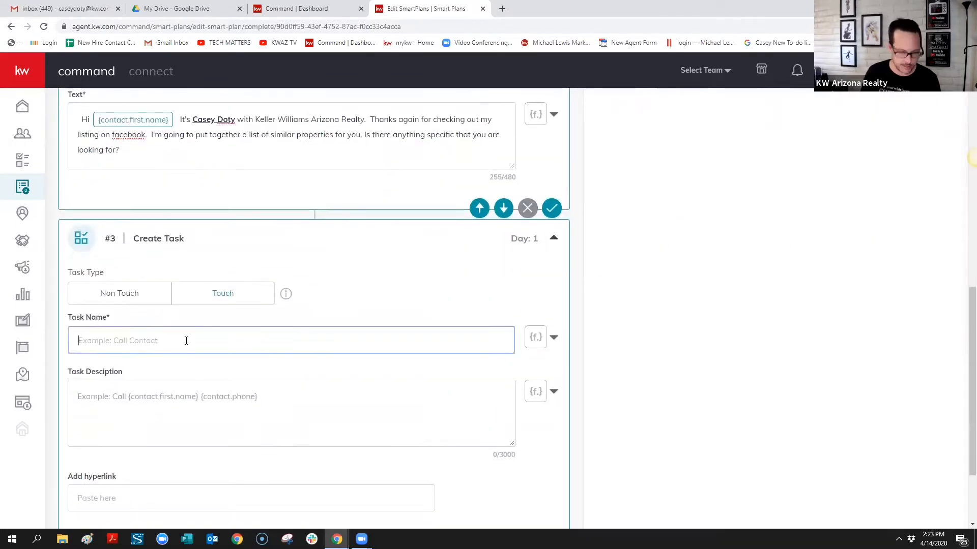
{"action": "type", "text": "TExt"}
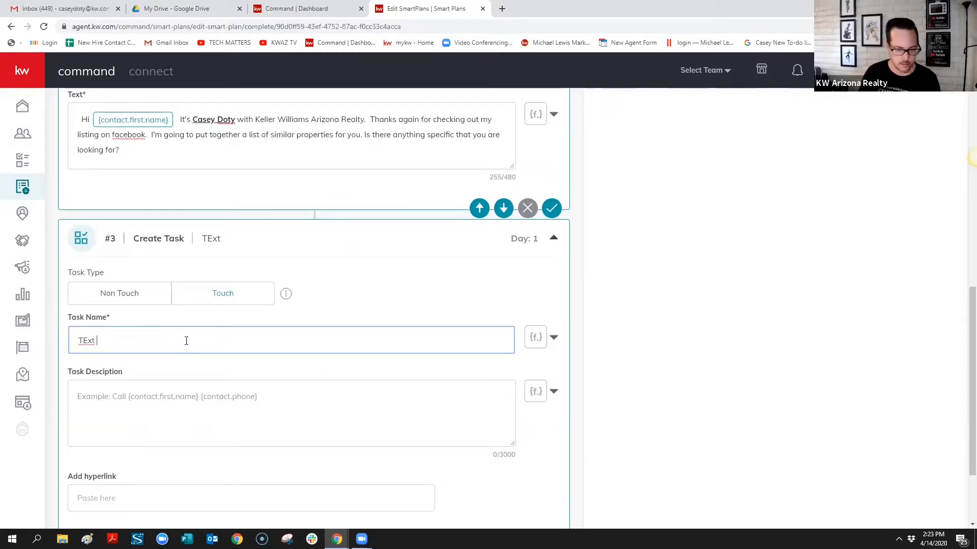
{"action": "key", "text": "BackSpace"}
{"action": "key", "text": "BackSpace"}
{"action": "key", "text": "BackSpace"}
{"action": "key", "text": "BackSpace"}
{"action": "type", "text": "ext"}
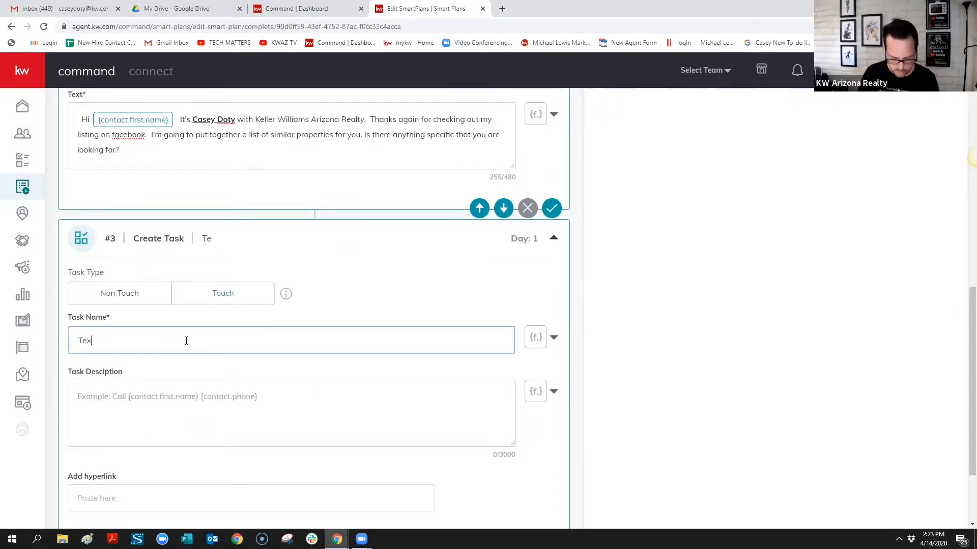
Append contact.first.name, contact.last.name and contact.phone merge fields to the task name
{"action": "left_click", "coordinate": [553, 339]}
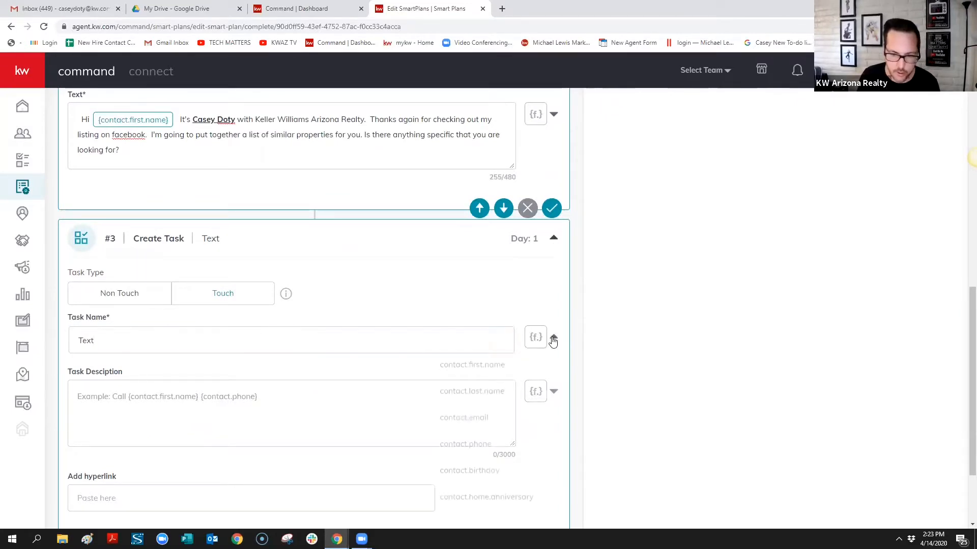
{"action": "left_click", "coordinate": [461, 365]}
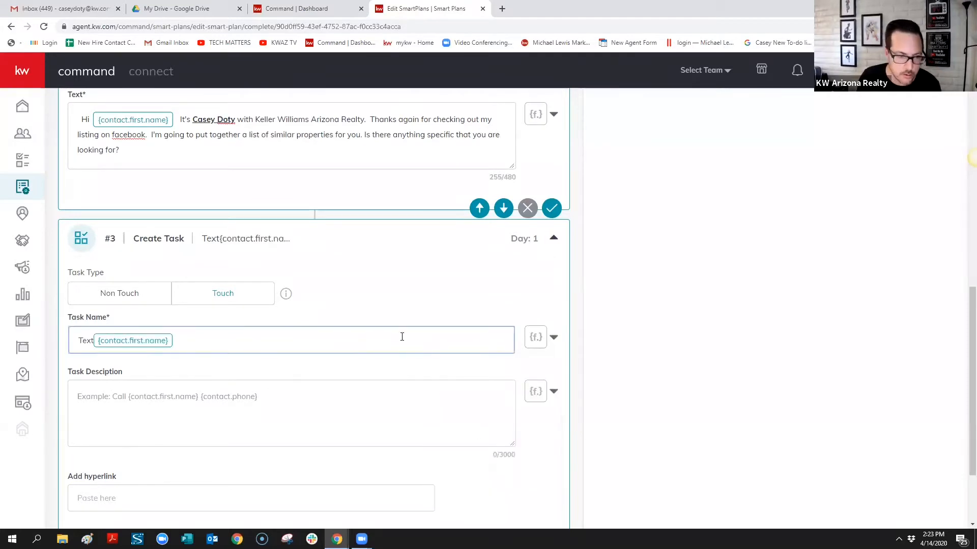
{"action": "left_click", "coordinate": [553, 339]}
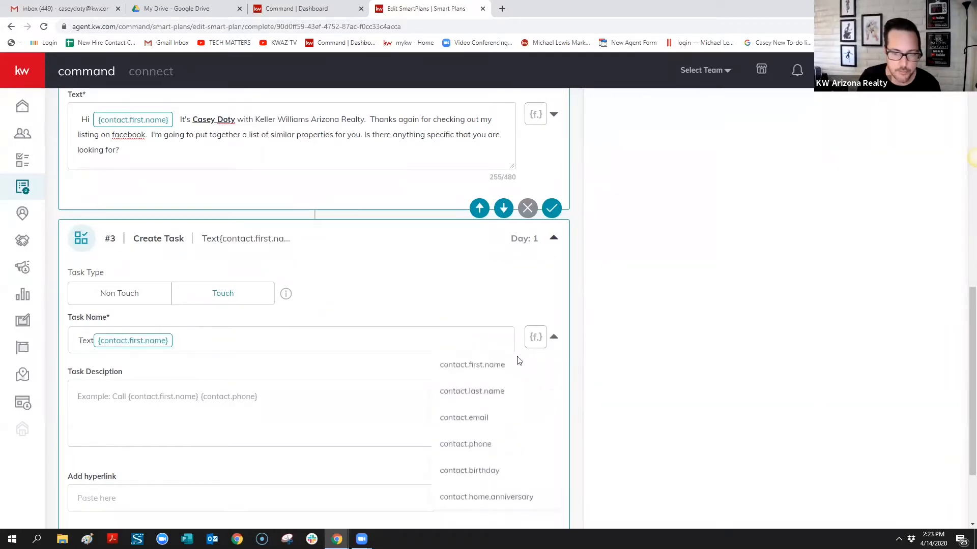
{"action": "left_click", "coordinate": [506, 392]}
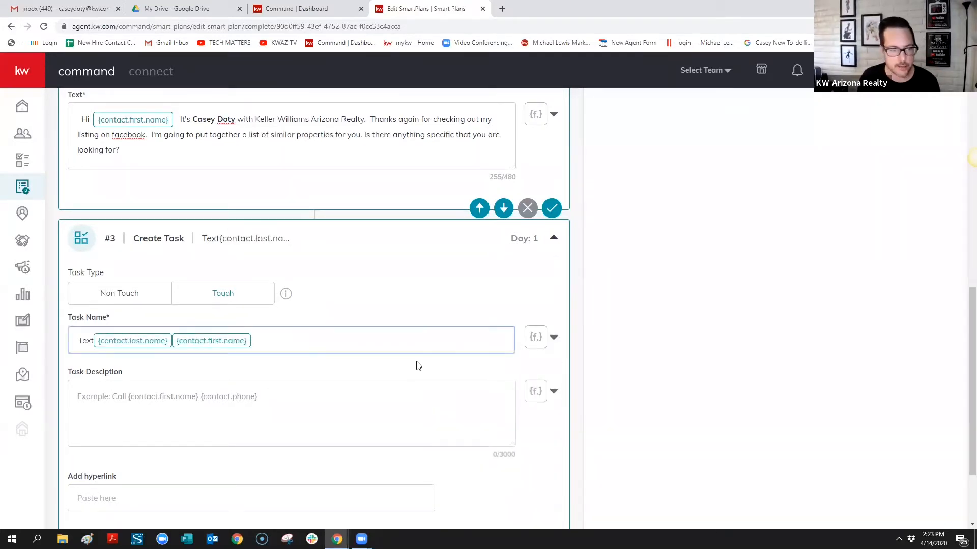
{"action": "left_click", "coordinate": [553, 338]}
{"action": "left_click", "coordinate": [483, 442]}
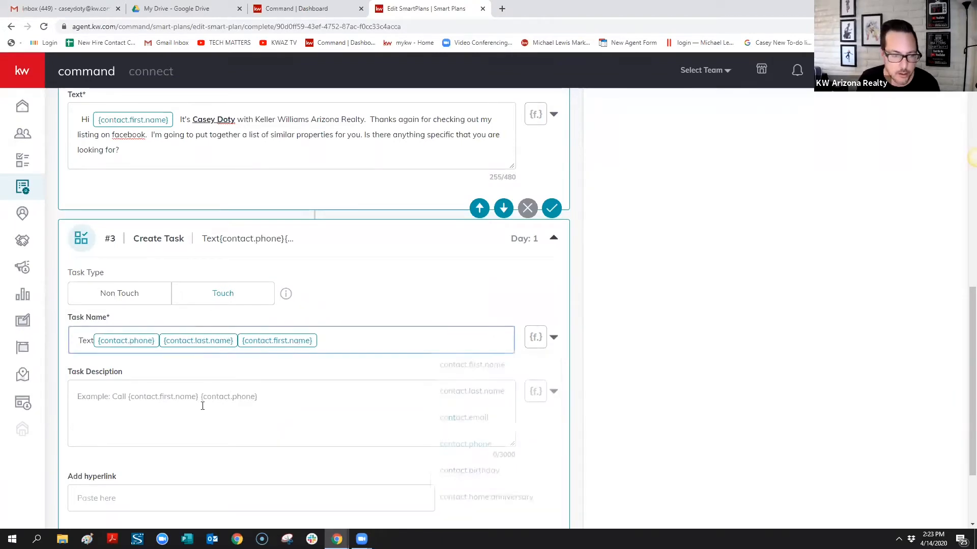
{"action": "left_click", "coordinate": [206, 397]}
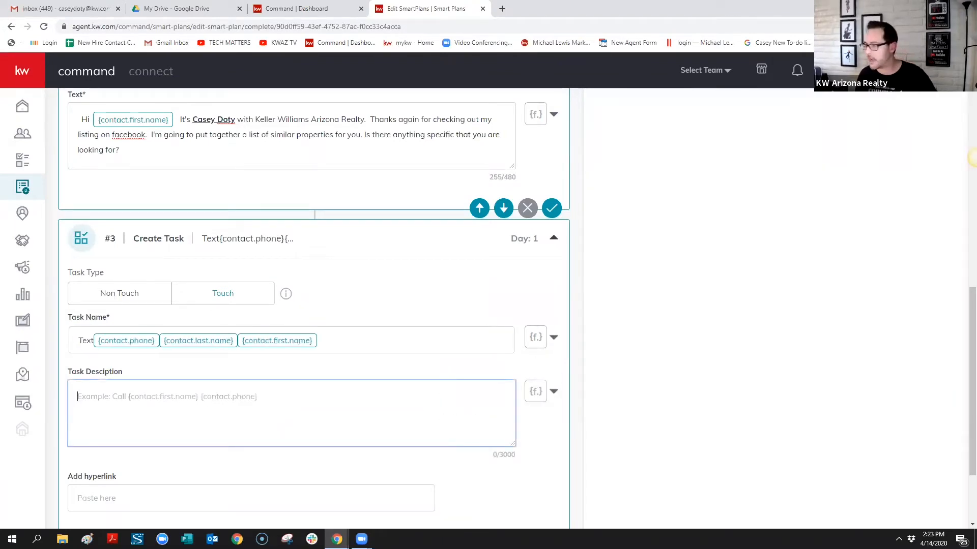
{"action": "left_click", "coordinate": [975, 158]}
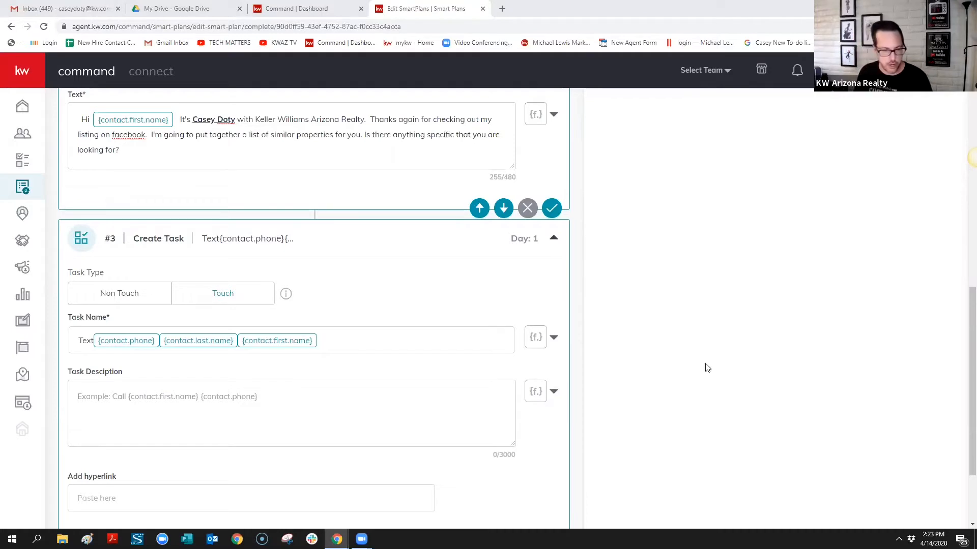
Paste the follow-up message into Task Description and replace 'First Name' with contact.first.name
{"action": "left_click", "coordinate": [285, 395]}
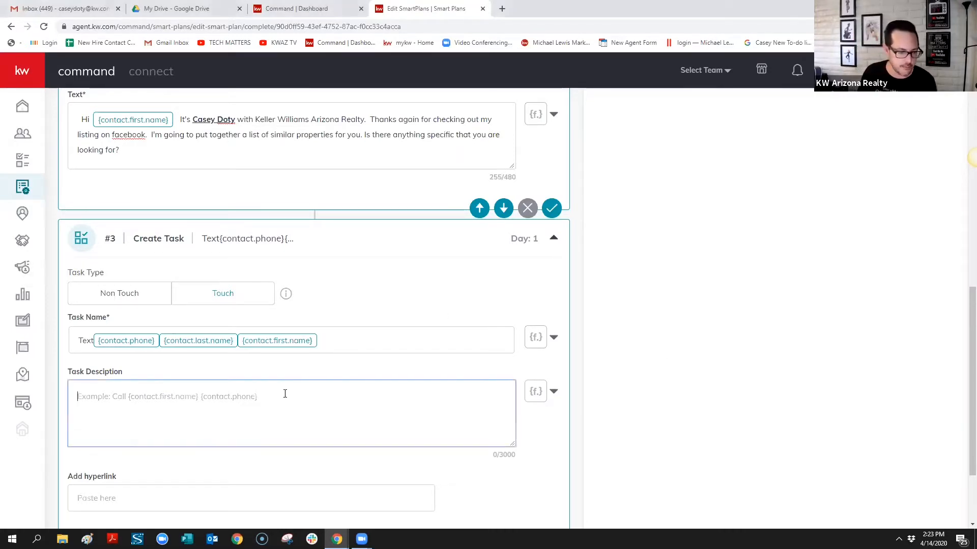
{"action": "type", "text": "Hi First Name.  It's Agent Name with Keller Williams Arizona Realty.  Thanks again for checking out my listing on facebook.  I'm going to put together a list of similar properties for you. Is there anything specific that you are looking for?"}
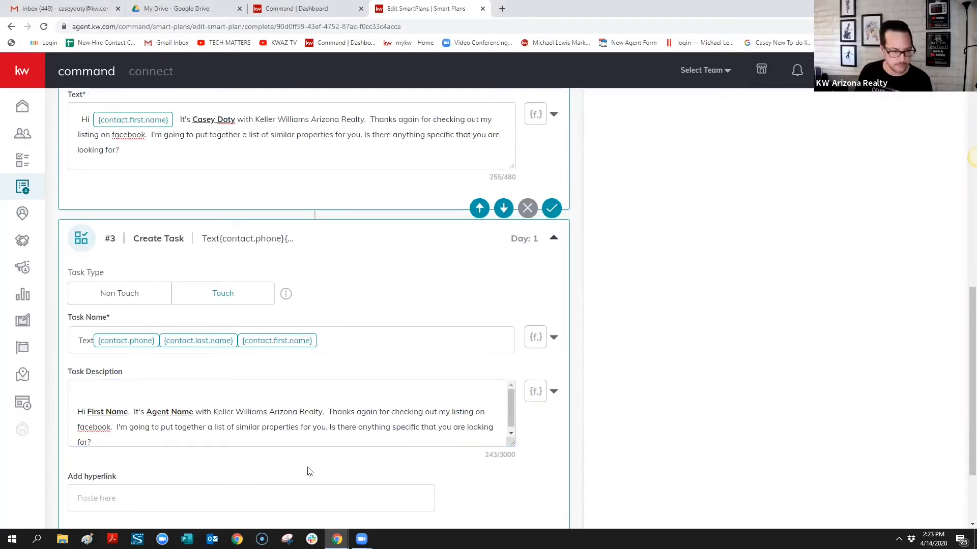
{"action": "scroll", "coordinate": [361, 415], "scroll_direction": "down", "scroll_amount": 1}
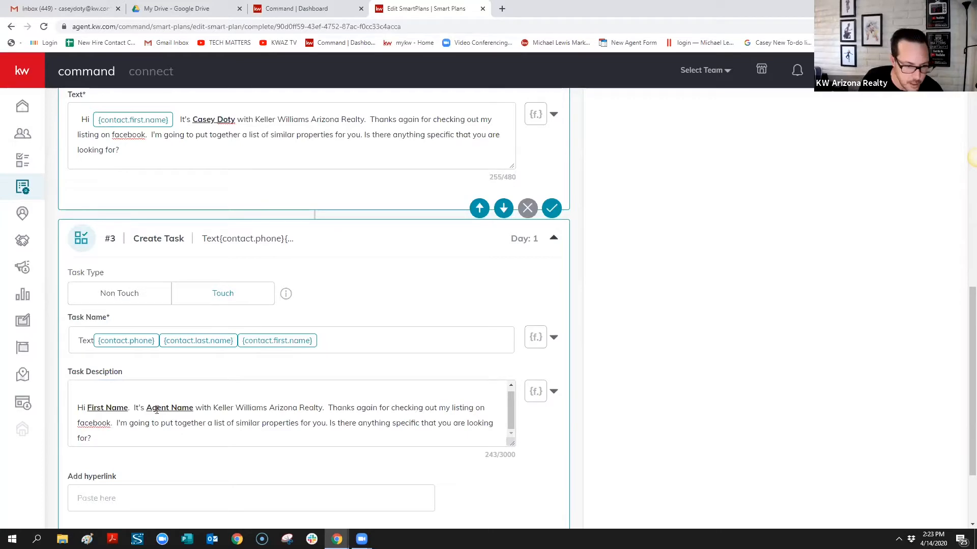
{"action": "left_click_drag", "start_coordinate": [130, 407], "coordinate": [86, 407]}
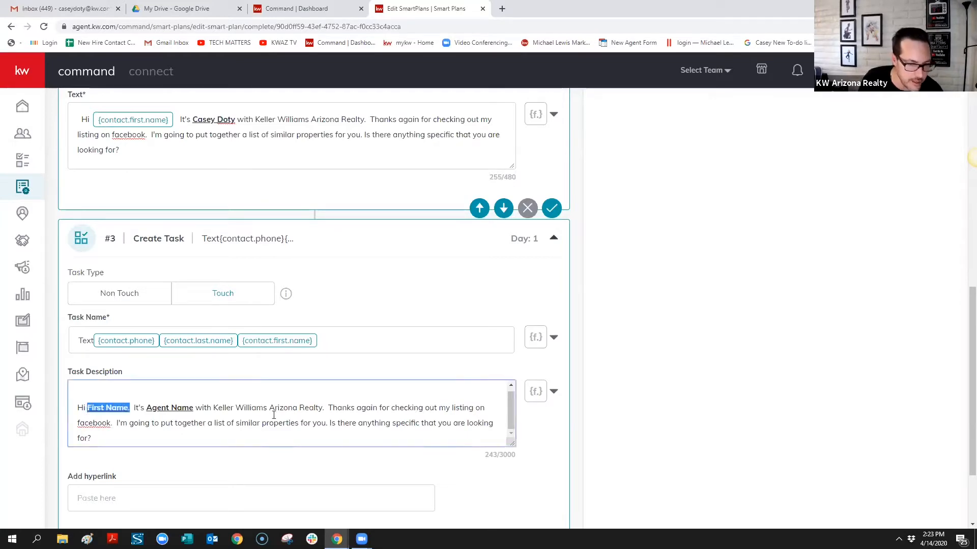
{"action": "left_click", "coordinate": [554, 391]}
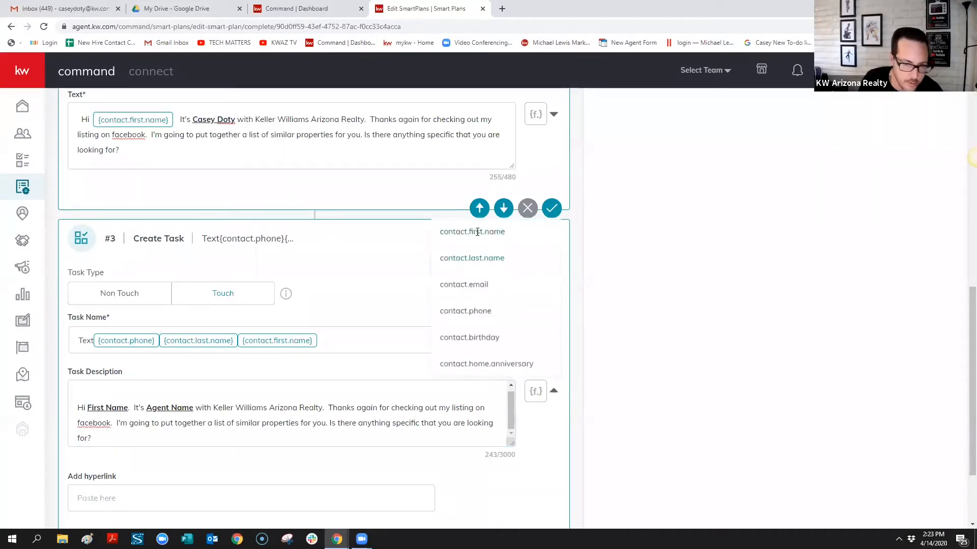
{"action": "left_click", "coordinate": [465, 228]}
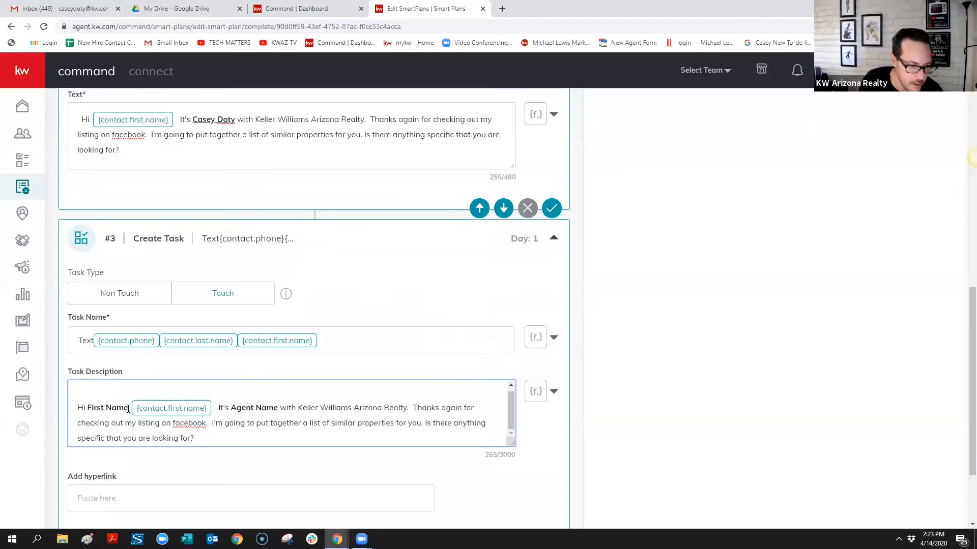
{"action": "left_click_drag", "start_coordinate": [128, 408], "coordinate": [87, 411]}
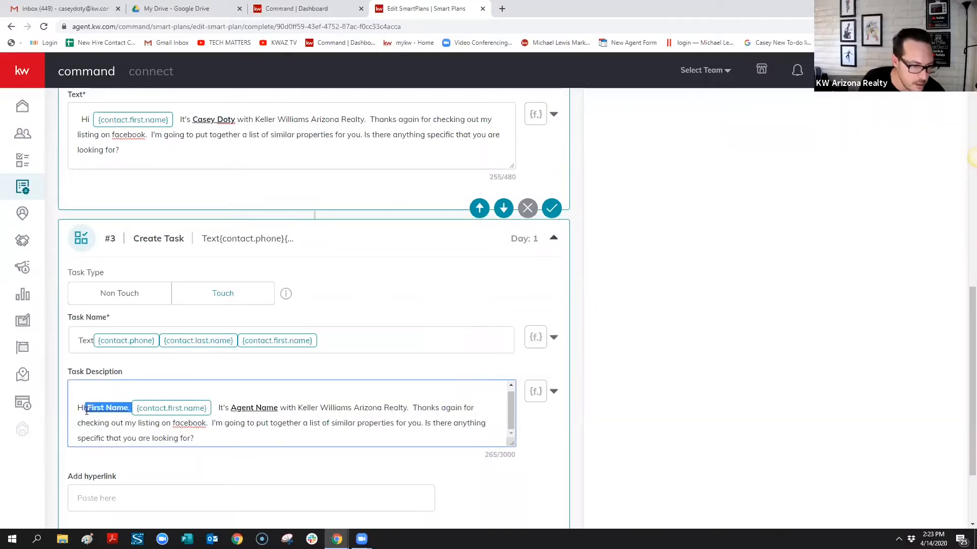
{"action": "key", "text": "BackSpace"}
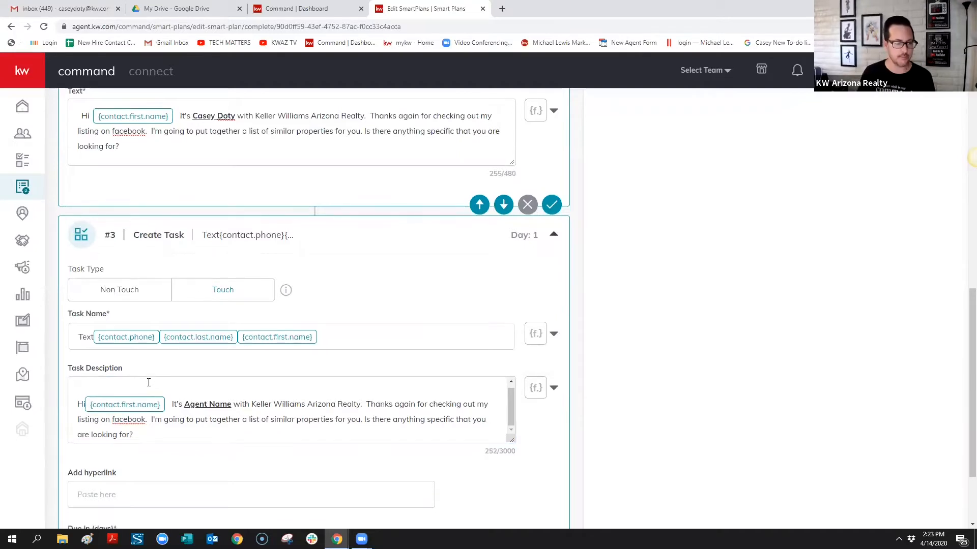
{"action": "scroll", "coordinate": [159, 365], "scroll_direction": "down", "scroll_amount": 2}
{"action": "scroll", "coordinate": [299, 371], "scroll_direction": "up", "scroll_amount": 3}
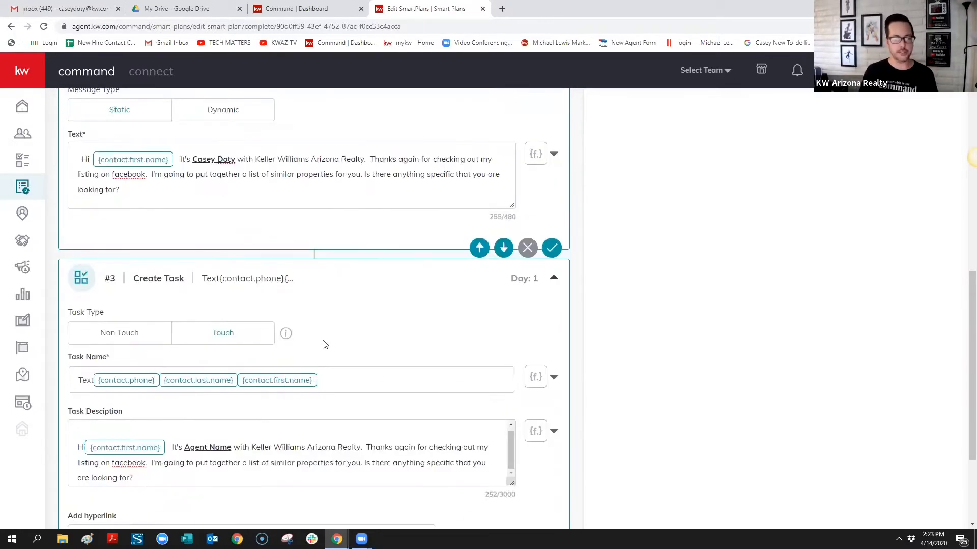
{"action": "scroll", "coordinate": [337, 349], "scroll_direction": "up", "scroll_amount": 5}
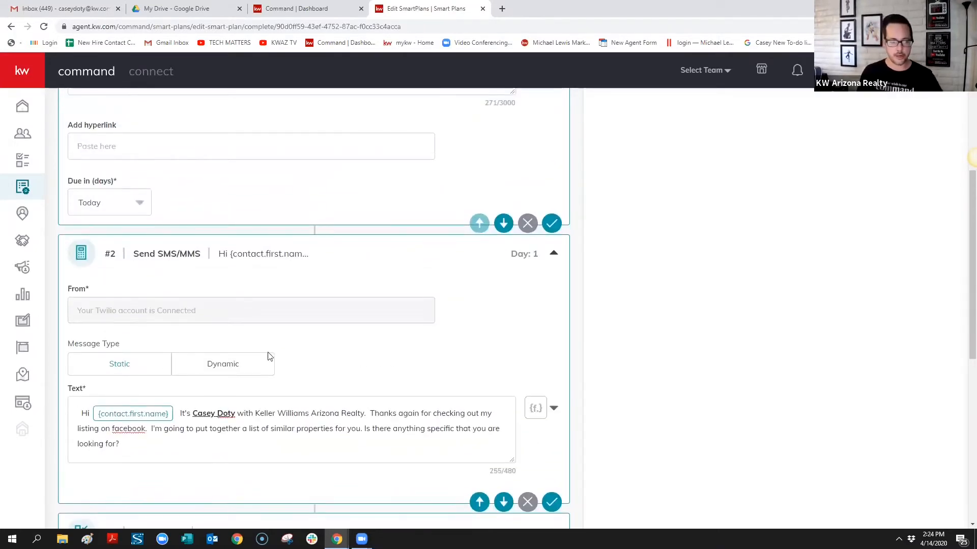
{"action": "scroll", "coordinate": [213, 359], "scroll_direction": "down", "scroll_amount": 6}
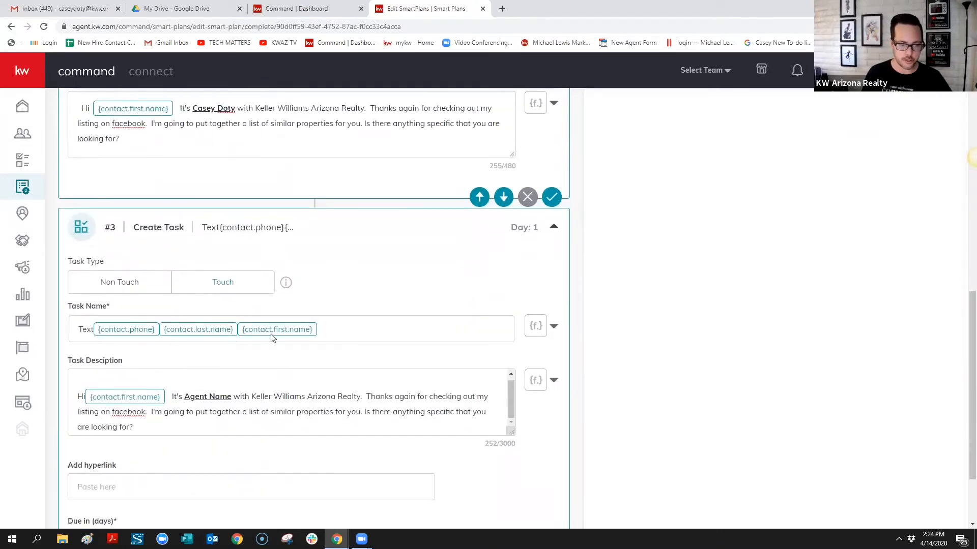
{"action": "scroll", "coordinate": [356, 269], "scroll_direction": "up", "scroll_amount": 1}
{"action": "scroll", "coordinate": [359, 264], "scroll_direction": "up", "scroll_amount": 1}
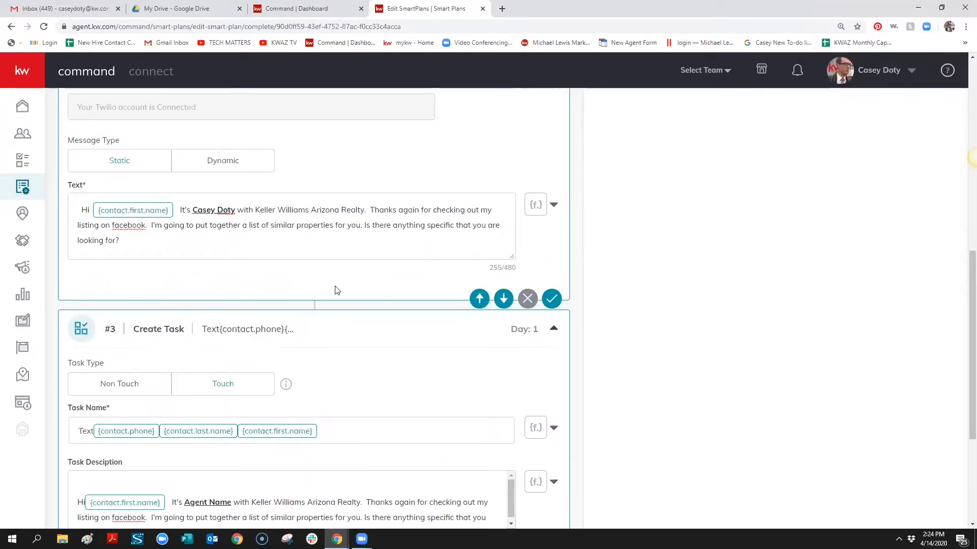
{"action": "scroll", "coordinate": [339, 286], "scroll_direction": "up", "scroll_amount": 2}
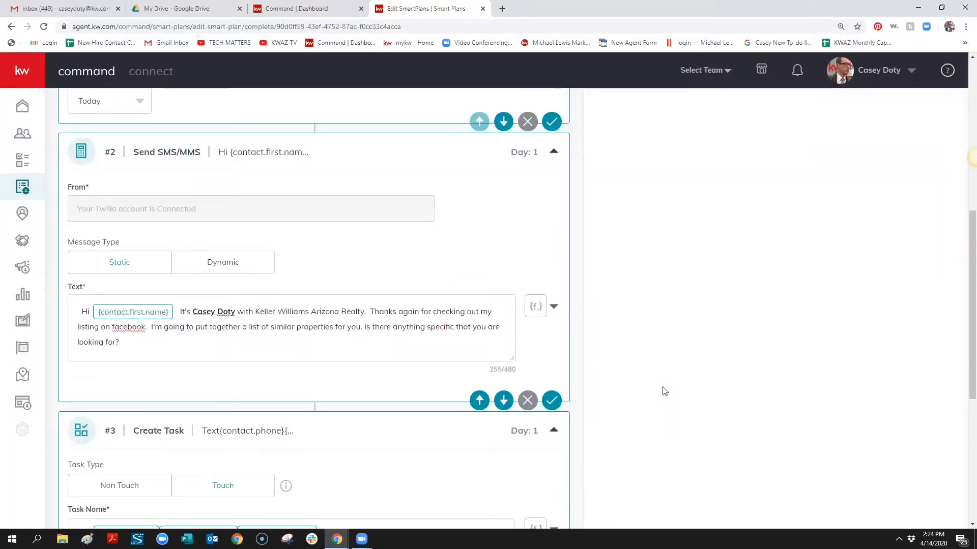
{"action": "scroll", "coordinate": [463, 243], "scroll_direction": "down", "scroll_amount": 1}
{"action": "scroll", "coordinate": [463, 243], "scroll_direction": "down", "scroll_amount": 3}
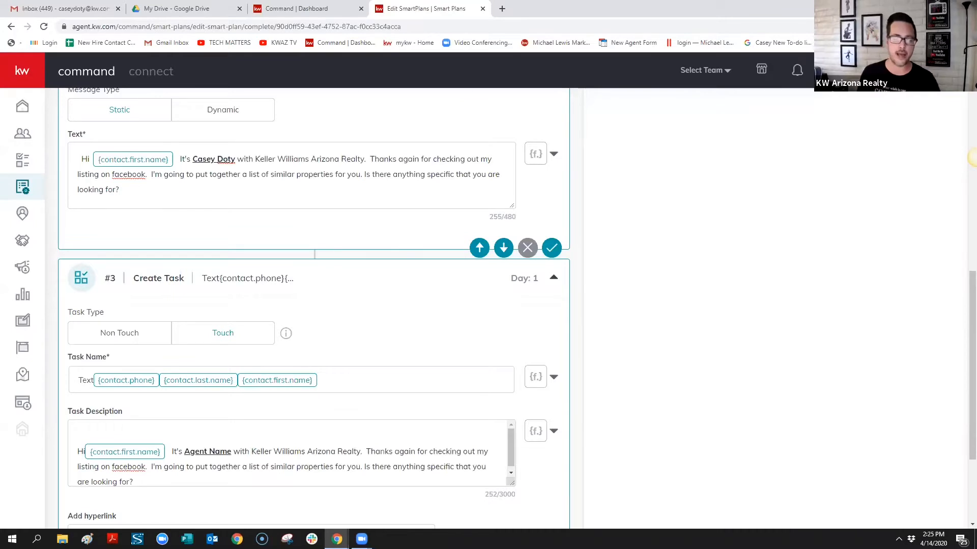
Replace Agent Name in the task description with the agent's own name
{"action": "left_click", "coordinate": [231, 452]}
{"action": "left_click_drag", "start_coordinate": [231, 452], "coordinate": [185, 454]}
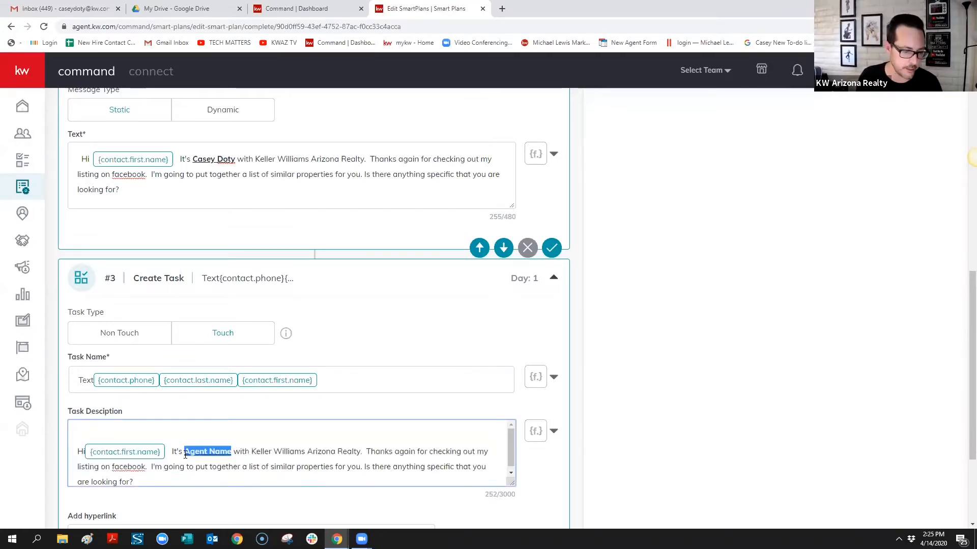
{"action": "type", "text": "Casey Doty"}
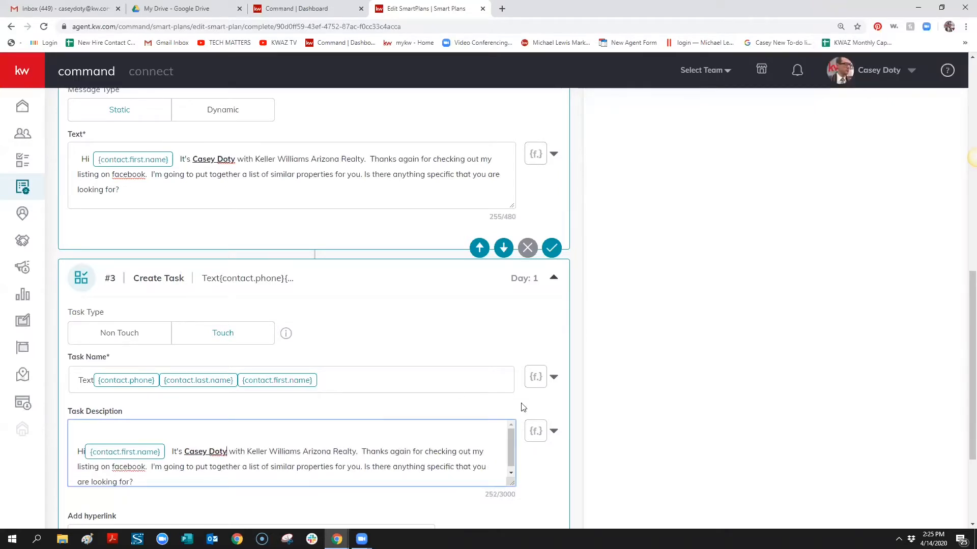
{"action": "left_click_drag", "start_coordinate": [515, 446], "coordinate": [515, 458]}
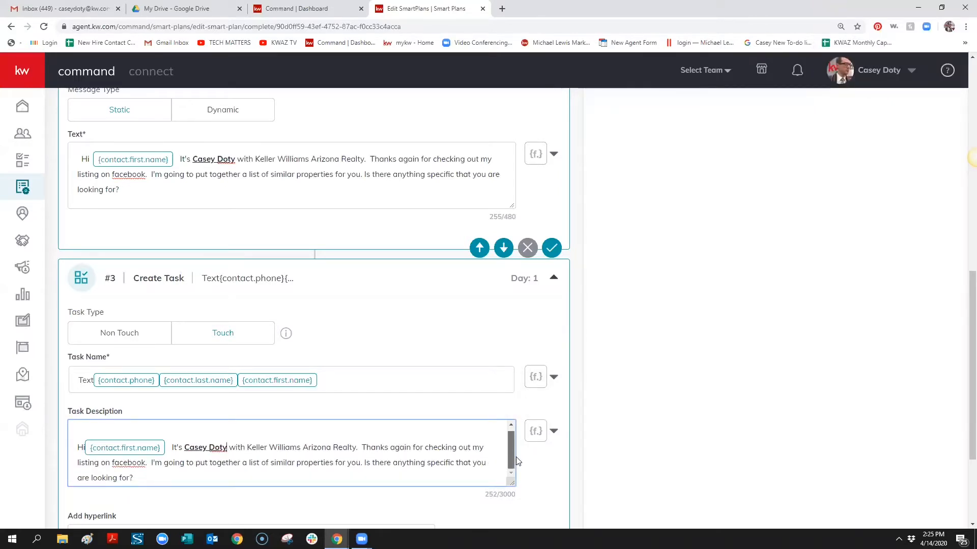
Paste copied text at the word 'facebook' in the description and scroll to the step's end
{"action": "left_click", "coordinate": [129, 463]}
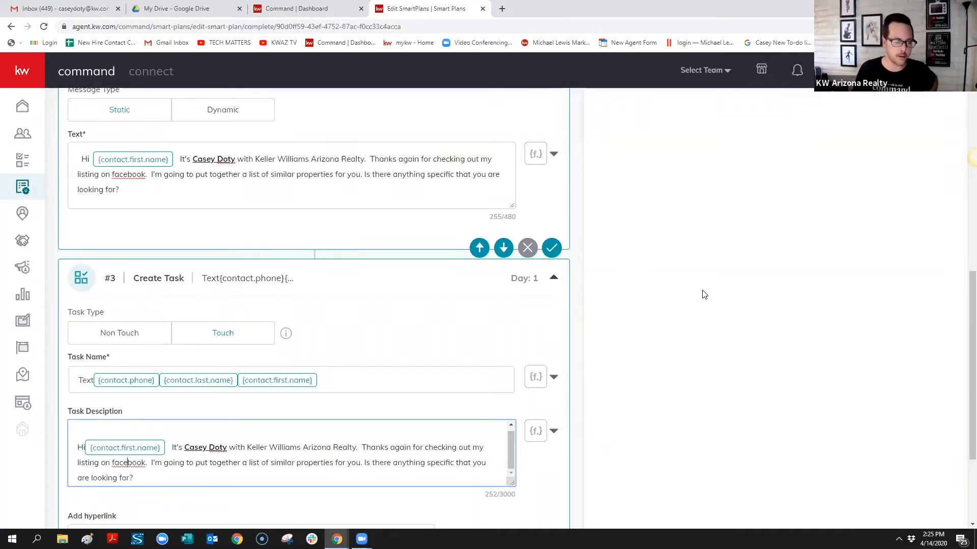
{"action": "scroll", "coordinate": [616, 314], "scroll_direction": "up", "scroll_amount": 1}
{"action": "scroll", "coordinate": [615, 314], "scroll_direction": "down", "scroll_amount": 1}
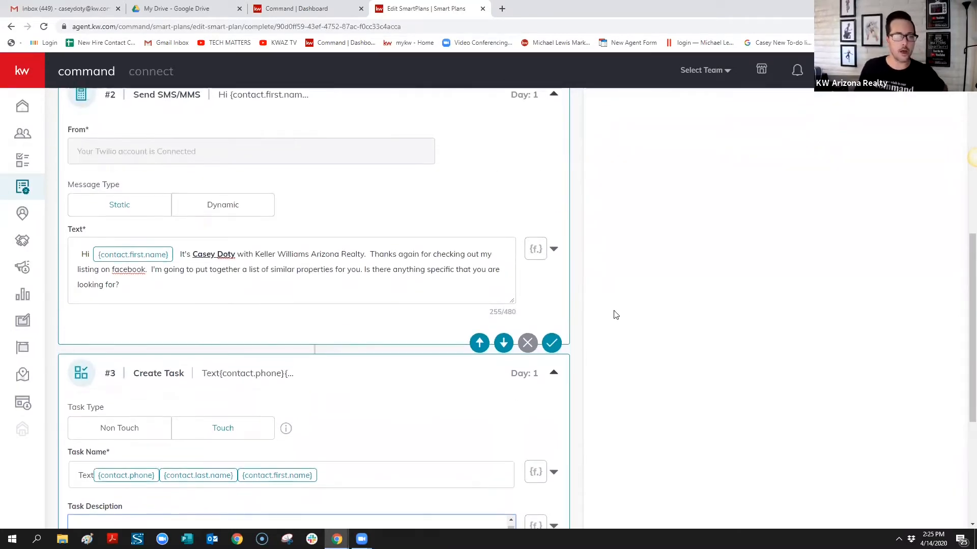
{"action": "scroll", "coordinate": [397, 369], "scroll_direction": "up", "scroll_amount": 1}
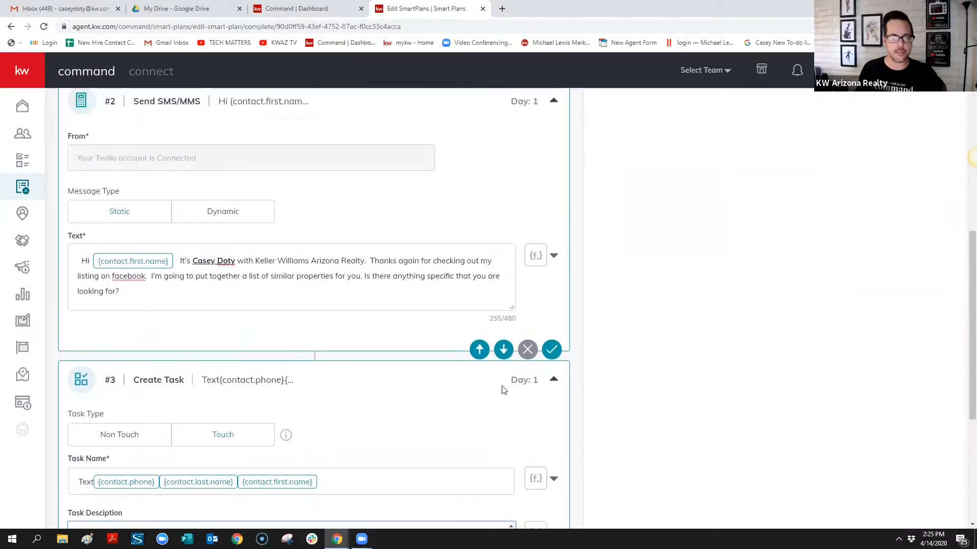
{"action": "type", "text": "Hi {contact.first.name} It's Casey Doty with Keller Williams Arizona Realty.  Thanks again for checking out my listing on facebook.  I'm going to put together a list of similar properties for you. Is there anything specific that you are looking for?"}
{"action": "scroll", "coordinate": [502, 389], "scroll_direction": "down", "scroll_amount": 2}
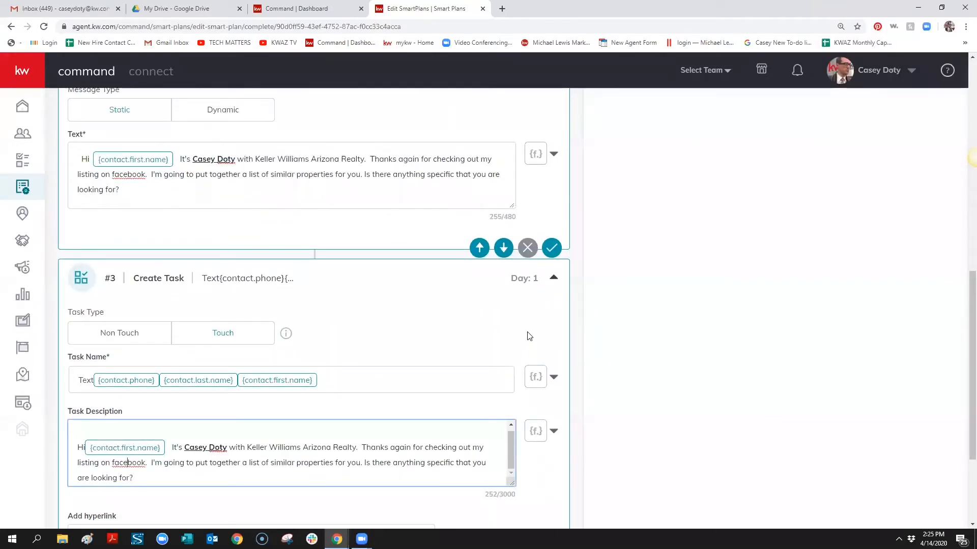
{"action": "scroll", "coordinate": [518, 341], "scroll_direction": "up", "scroll_amount": 1}
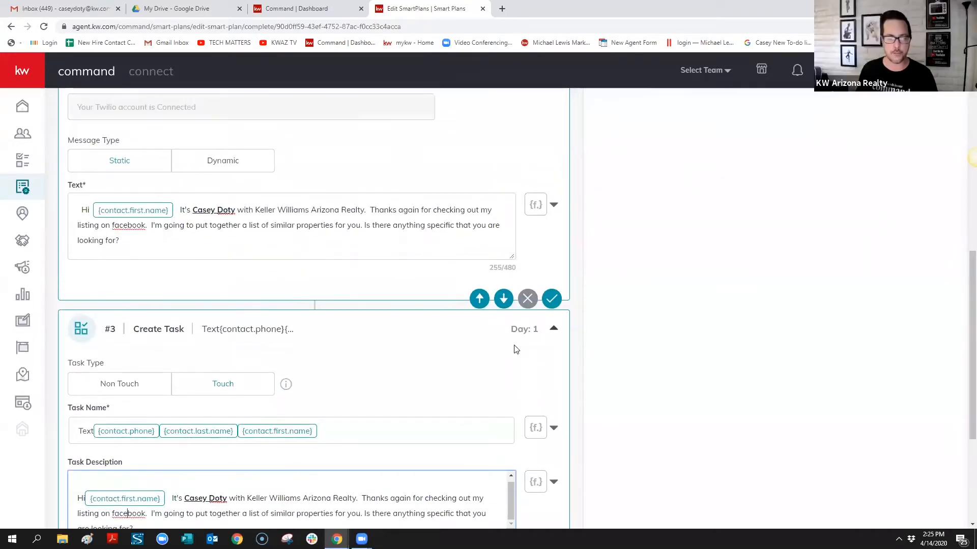
{"action": "scroll", "coordinate": [516, 346], "scroll_direction": "down", "scroll_amount": 1}
{"action": "scroll", "coordinate": [511, 326], "scroll_direction": "down", "scroll_amount": 2}
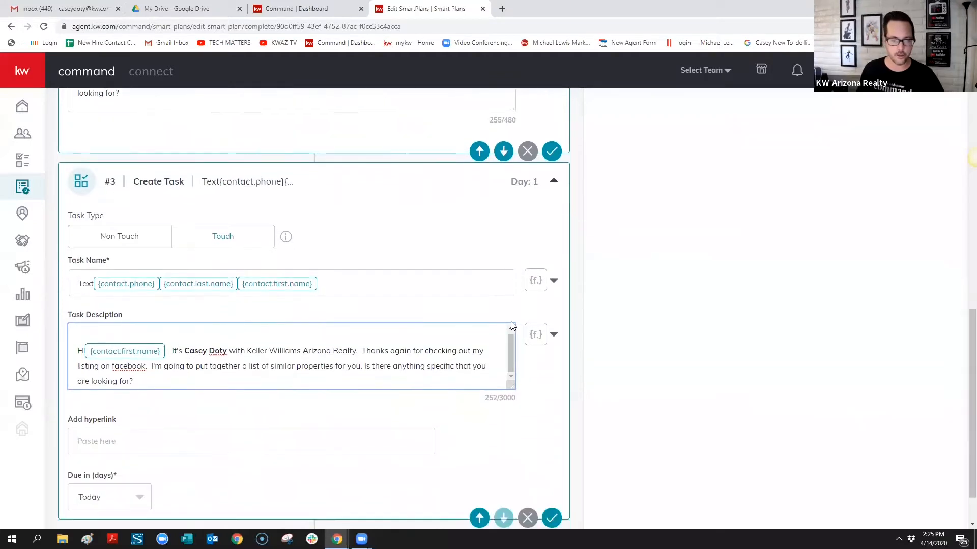
Remove the Create Task step, leaving 1 day, 2 steps and 2 touches
{"action": "scroll", "coordinate": [519, 399], "scroll_direction": "down", "scroll_amount": 1}
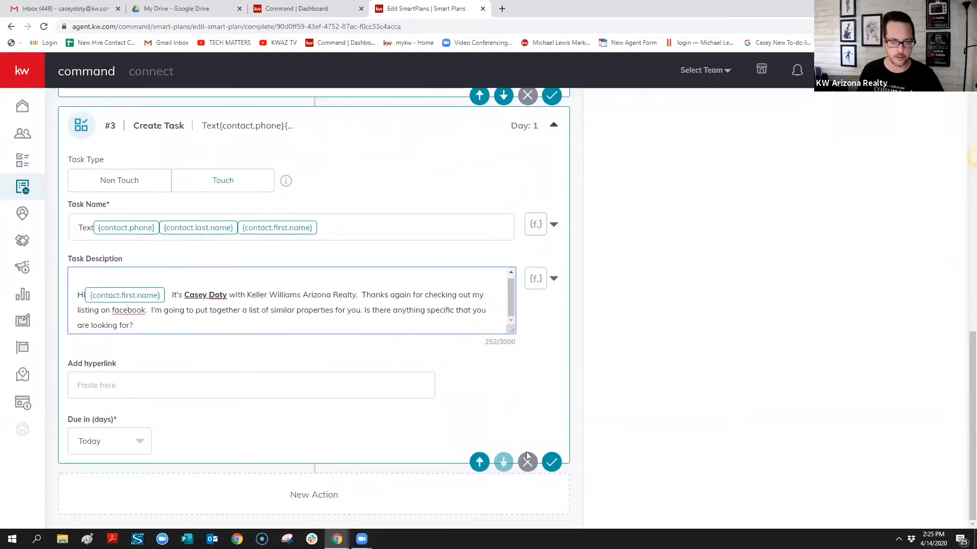
{"action": "left_click", "coordinate": [527, 460]}
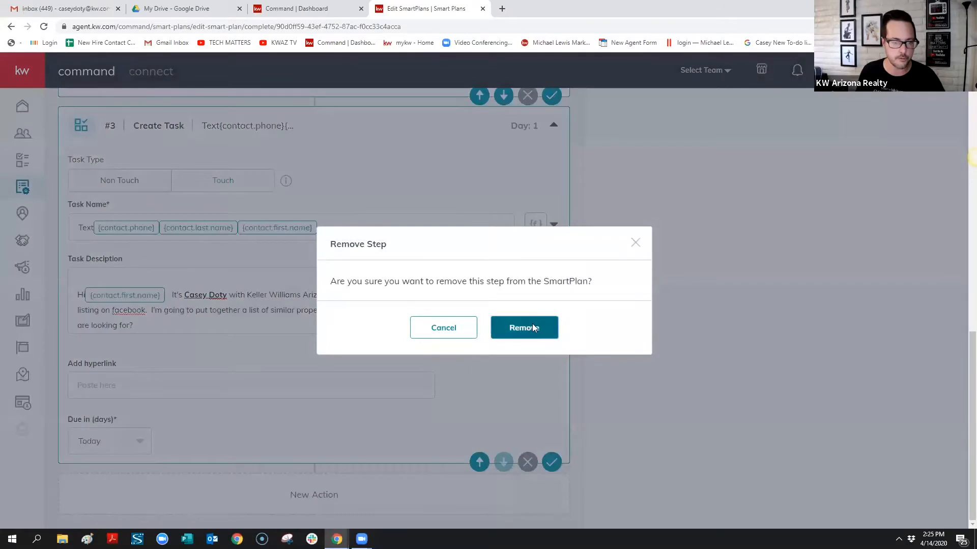
{"action": "left_click", "coordinate": [532, 327]}
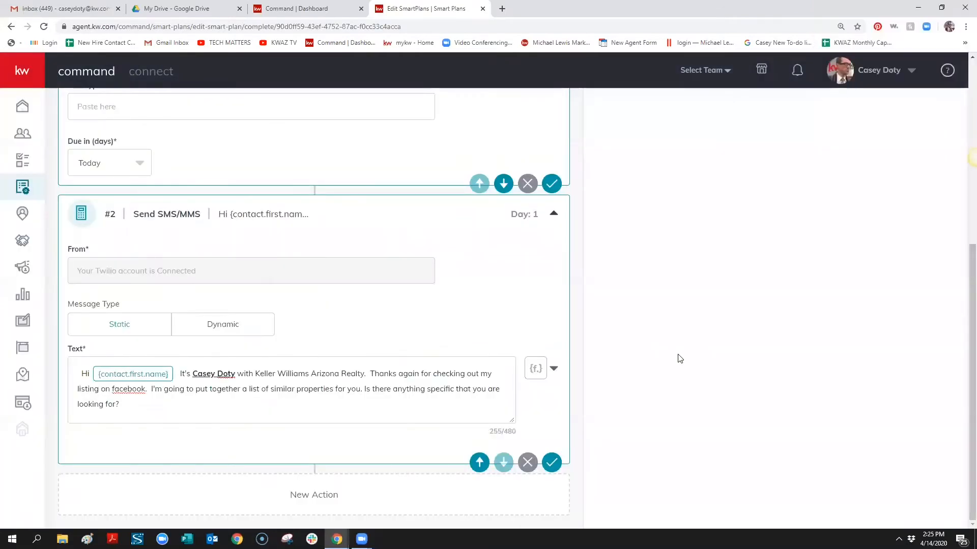
{"action": "scroll", "coordinate": [644, 384], "scroll_direction": "up", "scroll_amount": 5}
{"action": "scroll", "coordinate": [644, 384], "scroll_direction": "up", "scroll_amount": 1}
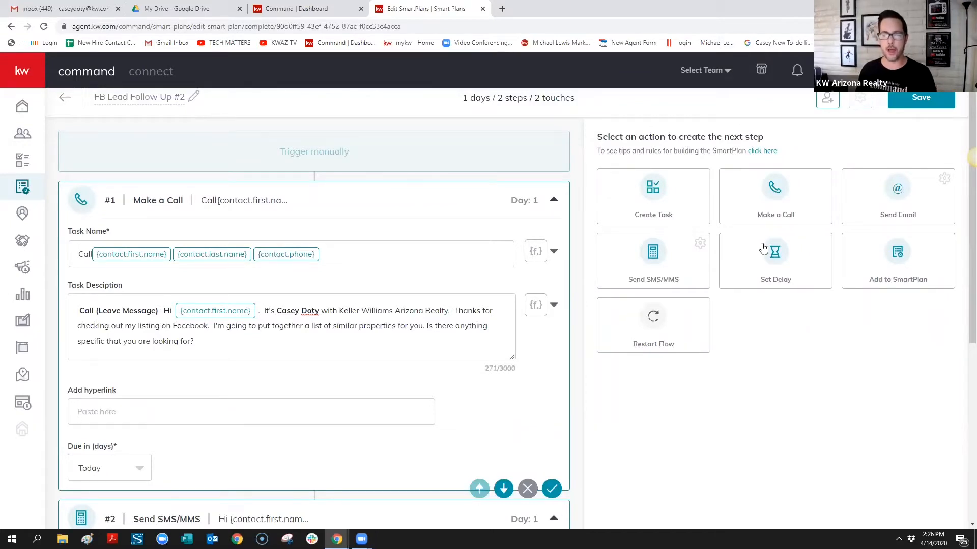
Add a Set Delay step after the SMS, trying 30 days before settling on 1 day
{"action": "left_click", "coordinate": [777, 264]}
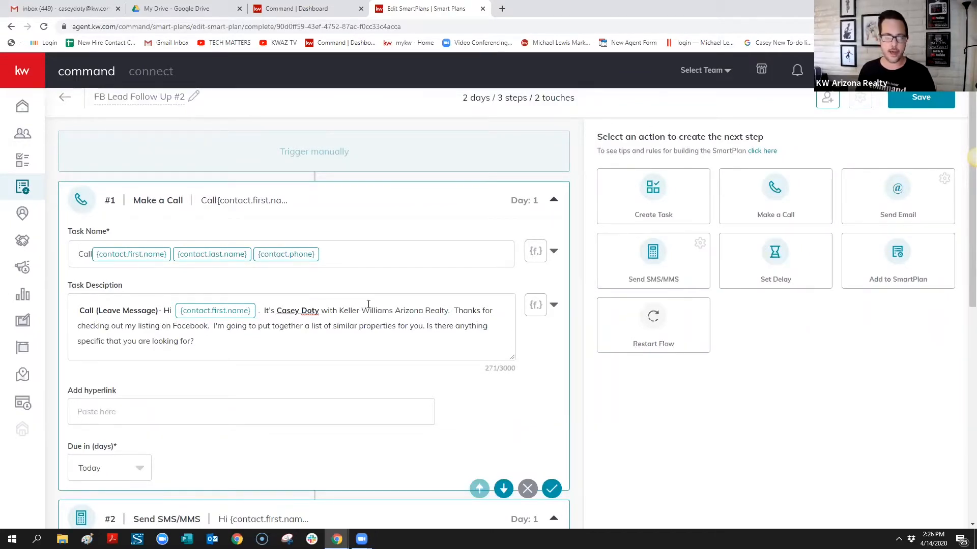
{"action": "scroll", "coordinate": [387, 313], "scroll_direction": "down", "scroll_amount": 6}
{"action": "scroll", "coordinate": [403, 319], "scroll_direction": "down", "scroll_amount": 2}
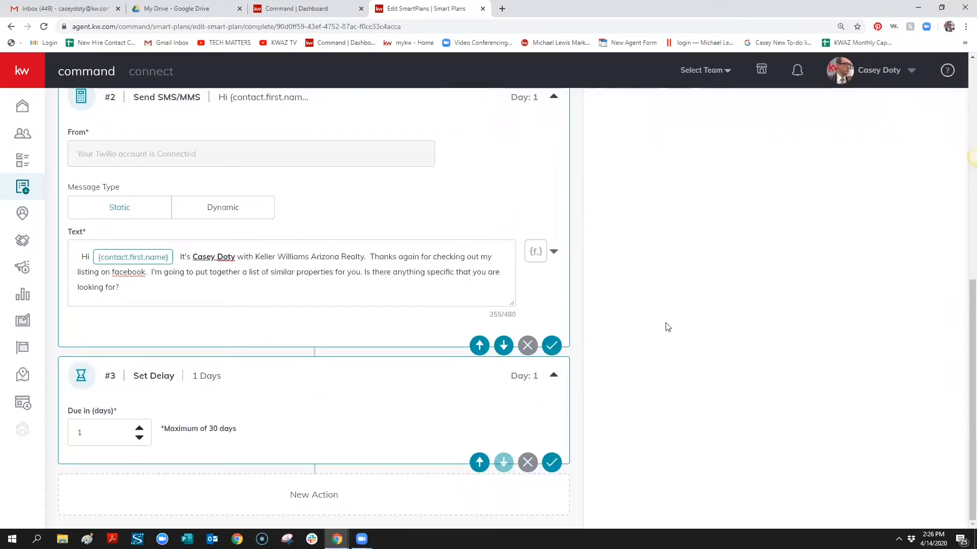
{"action": "scroll", "coordinate": [722, 329], "scroll_direction": "up", "scroll_amount": 8}
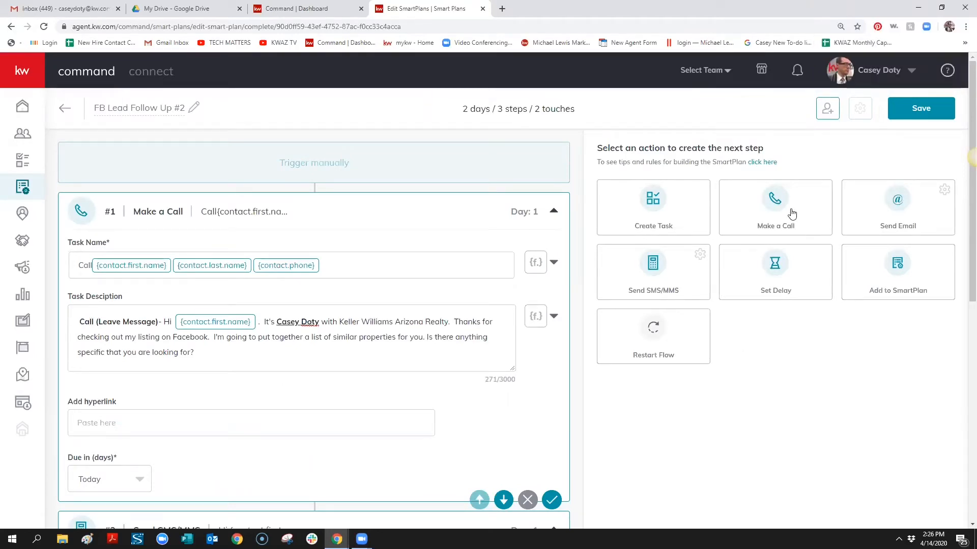
{"action": "scroll", "coordinate": [401, 340], "scroll_direction": "down", "scroll_amount": 7}
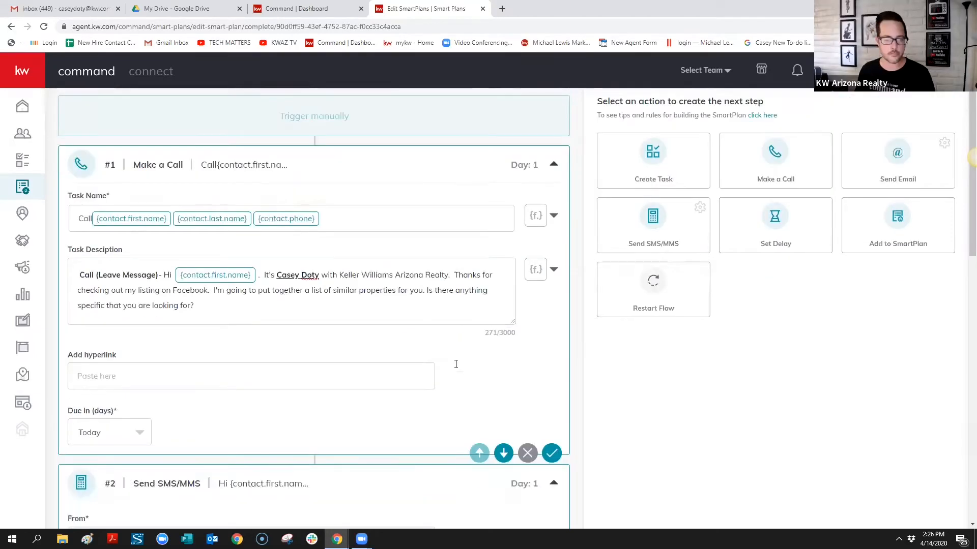
{"action": "scroll", "coordinate": [401, 340], "scroll_direction": "down", "scroll_amount": 4}
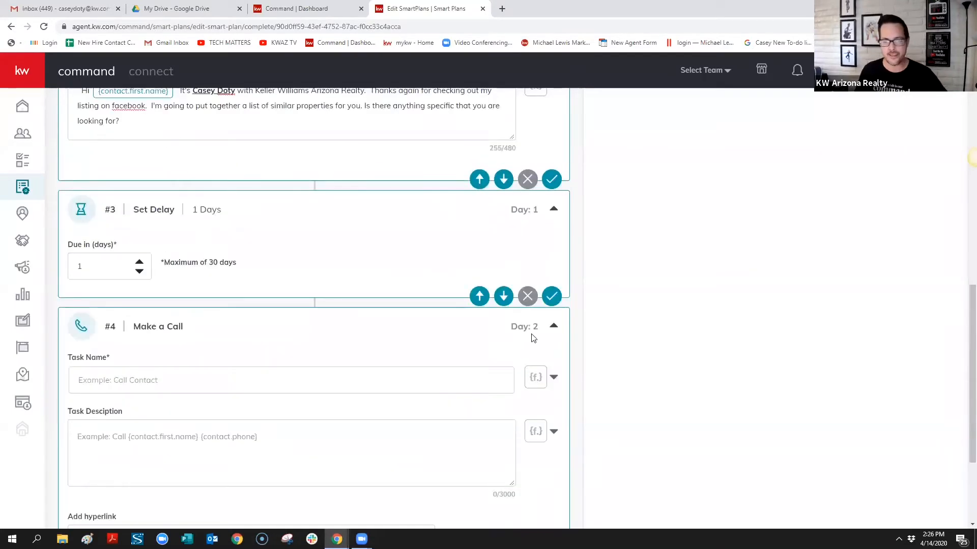
{"action": "left_click", "coordinate": [140, 262]}
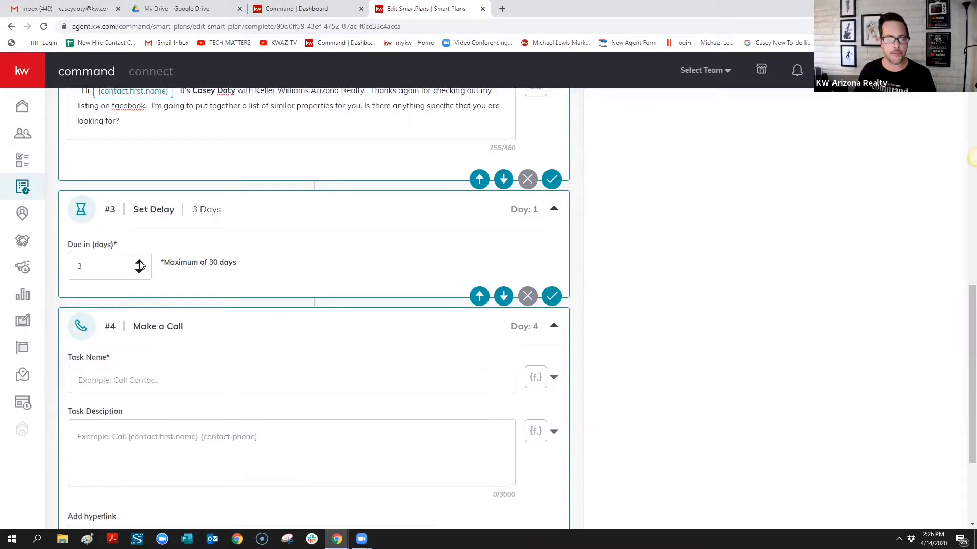
{"action": "left_click", "coordinate": [139, 262]}
{"action": "double_click", "coordinate": [140, 262]}
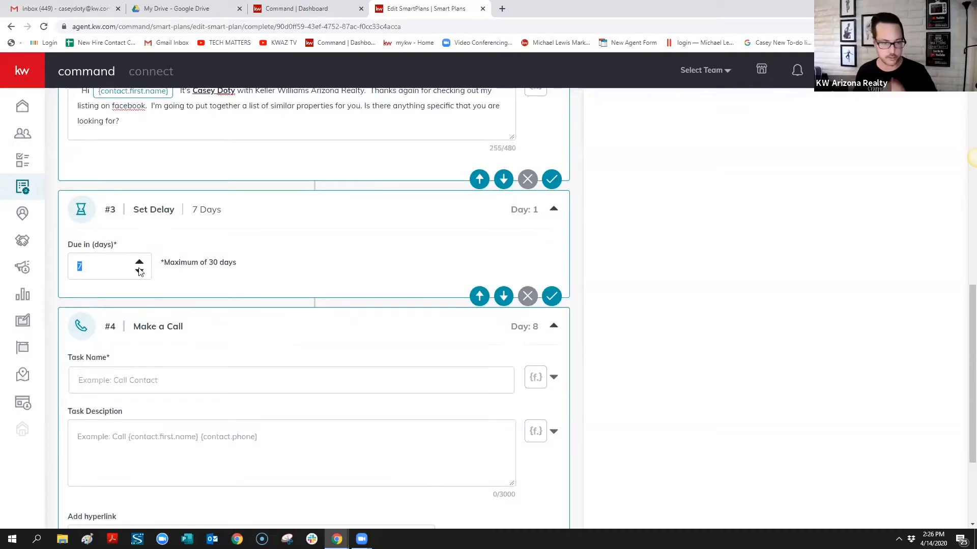
{"action": "type", "text": "30"}
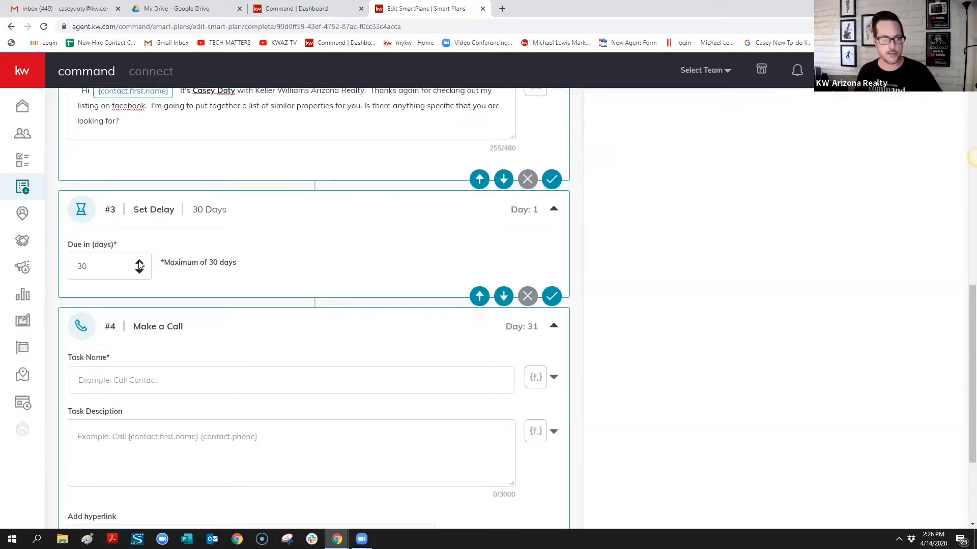
{"action": "left_click", "coordinate": [139, 262]}
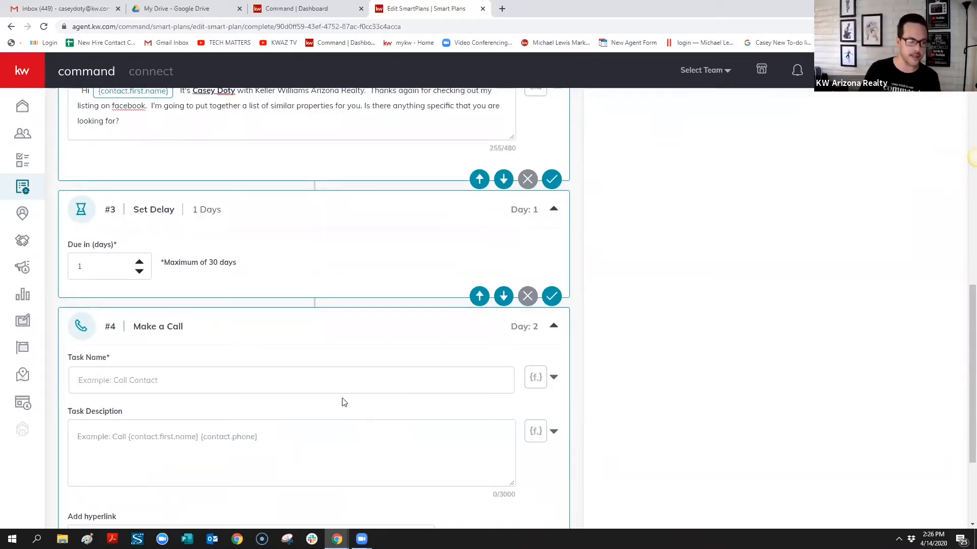
Name the Day 2 call task 'Call' plus contact.first.name, contact.last.name and contact.phone fields
{"action": "left_click", "coordinate": [321, 375]}
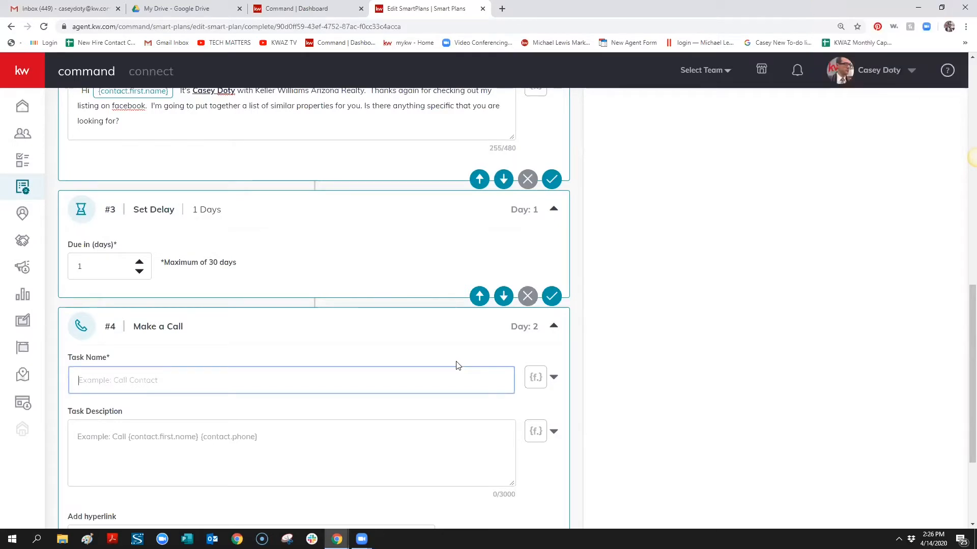
{"action": "type", "text": "Call"}
{"action": "left_click", "coordinate": [553, 378]}
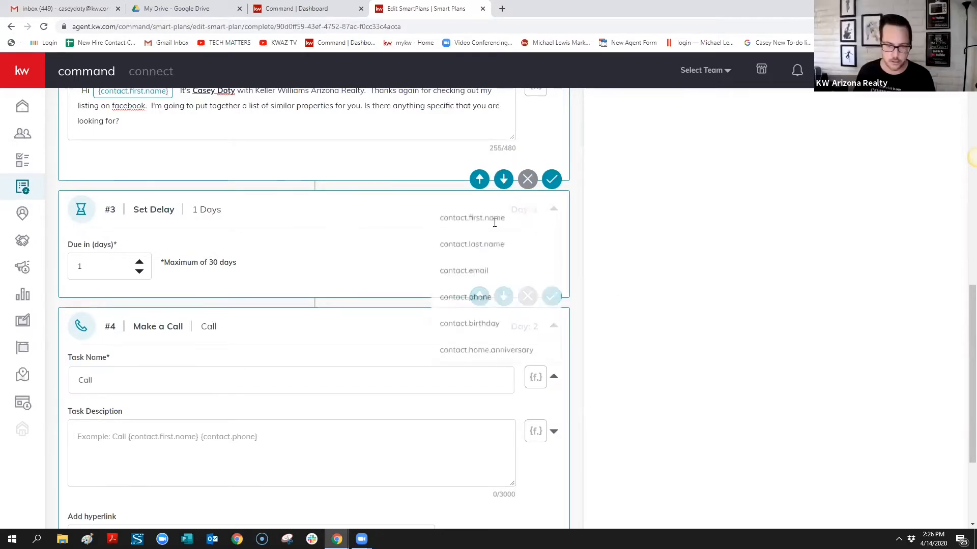
{"action": "left_click", "coordinate": [493, 220]}
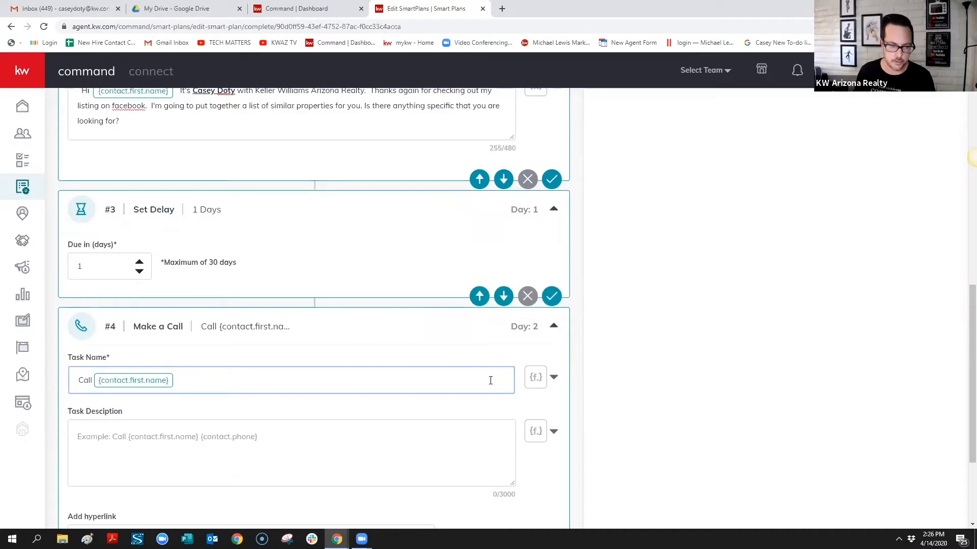
{"action": "left_click", "coordinate": [553, 378]}
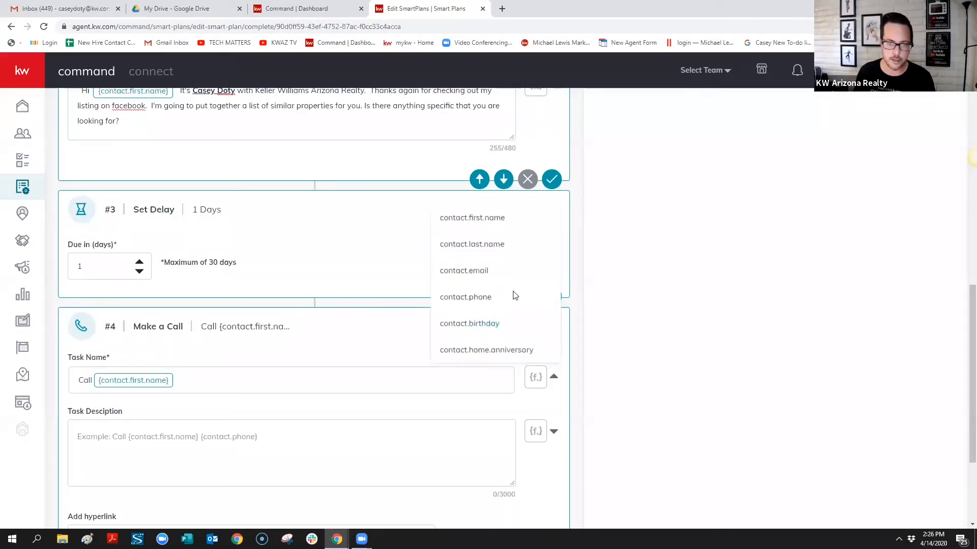
{"action": "left_click", "coordinate": [458, 244]}
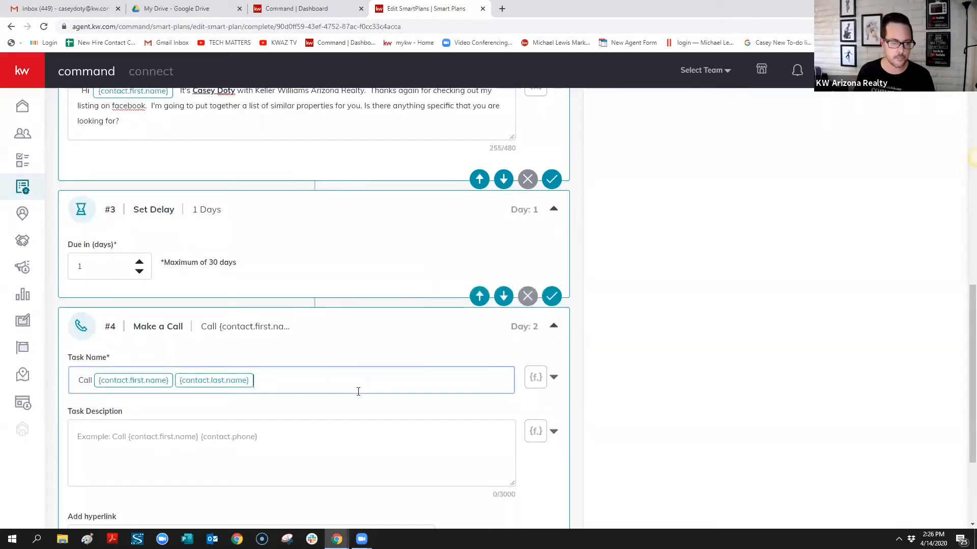
{"action": "left_click", "coordinate": [552, 376]}
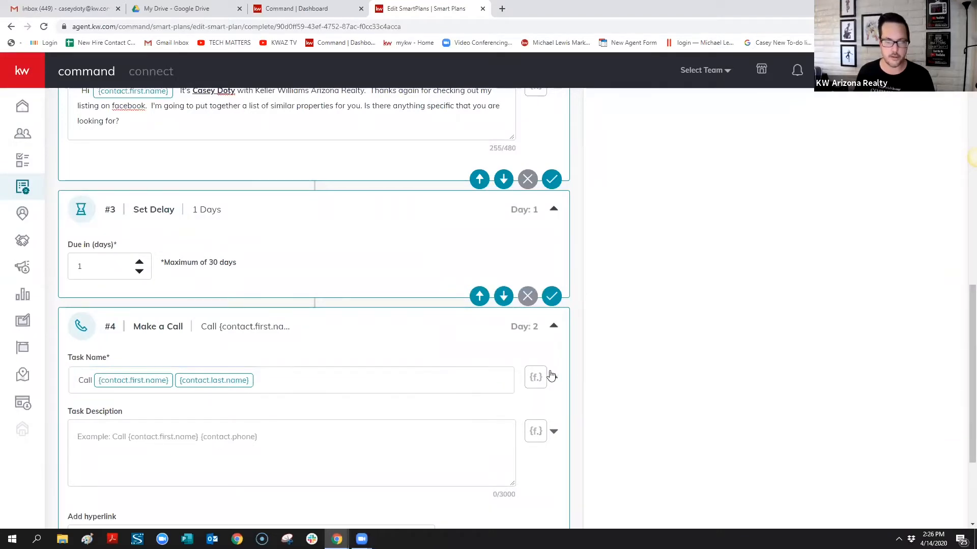
{"action": "left_click", "coordinate": [466, 294]}
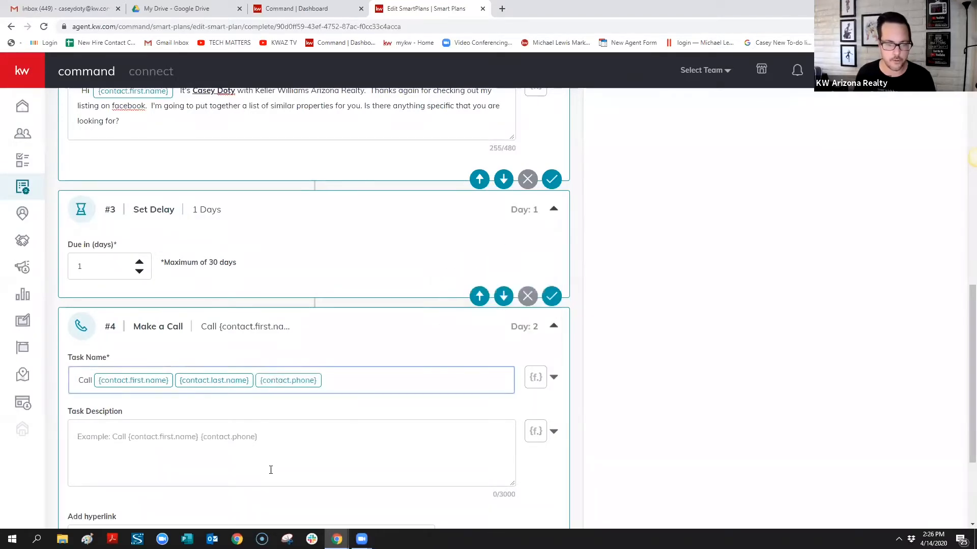
{"action": "left_click", "coordinate": [283, 441]}
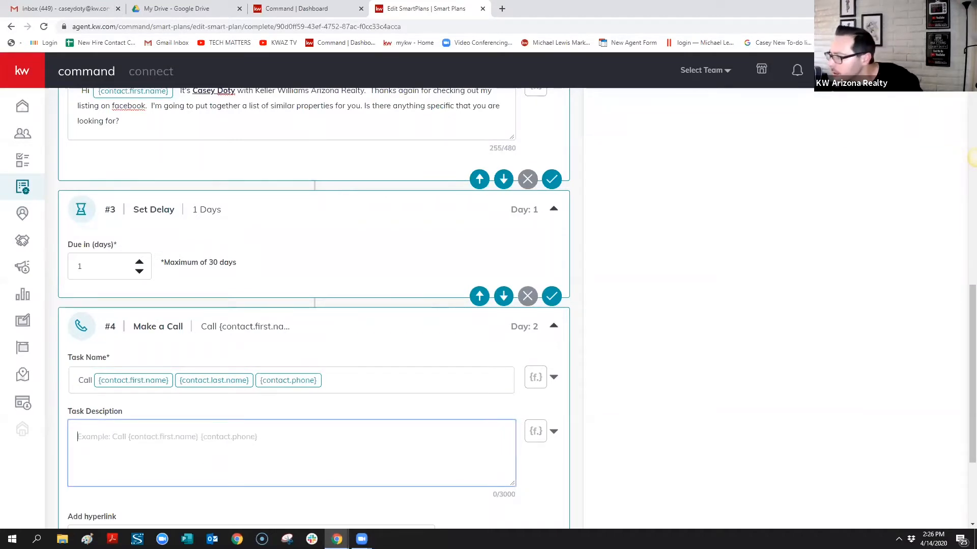
{"action": "left_click", "coordinate": [976, 157]}
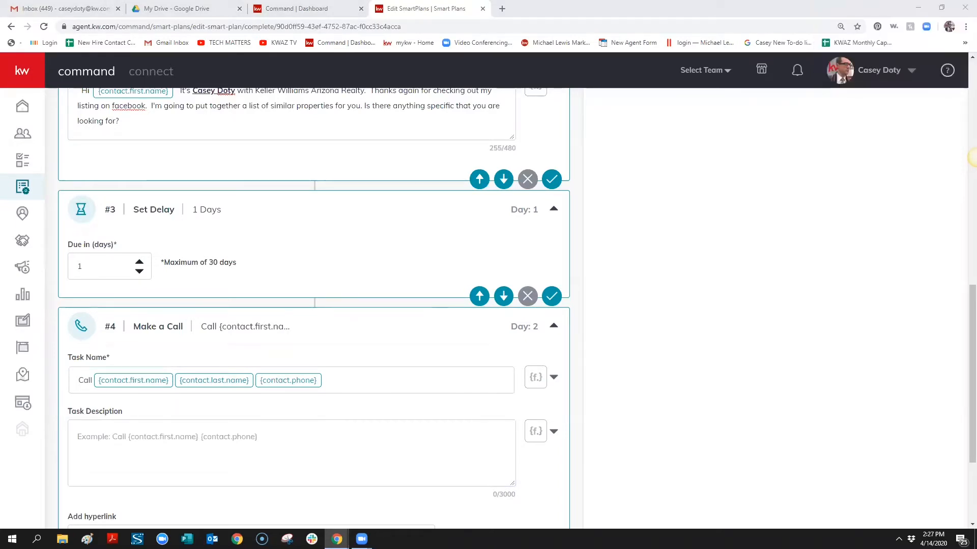
Paste the call script into the #4 description and replace First Name with the first-name merge field
{"action": "left_click", "coordinate": [124, 443]}
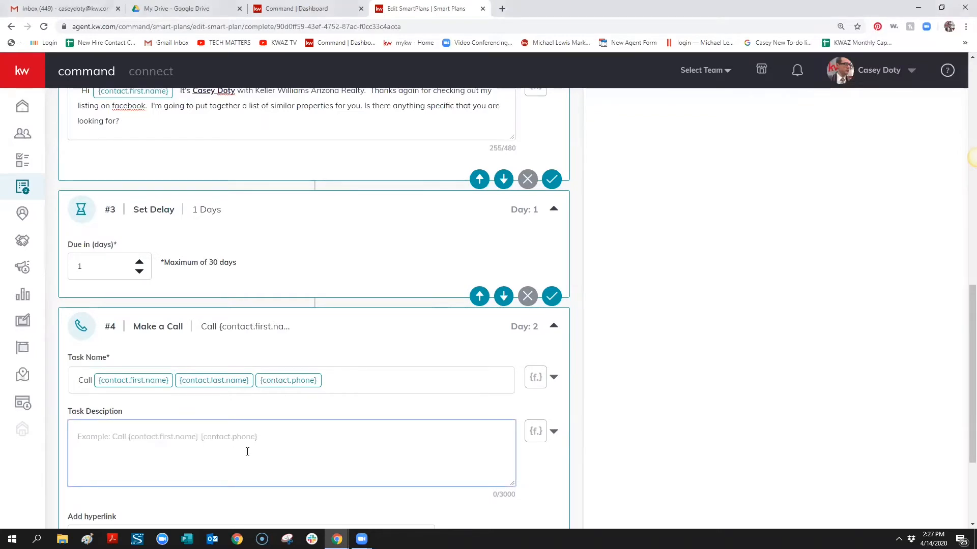
{"action": "type", "text": "Hi First Name.  It's Agent Name with Keller Williams Arizona Realty.  Thanks for checking out my listing on Facebook.  I'm going to put together a list of similar properties for you. Is there anything specific that you are looking for?"}
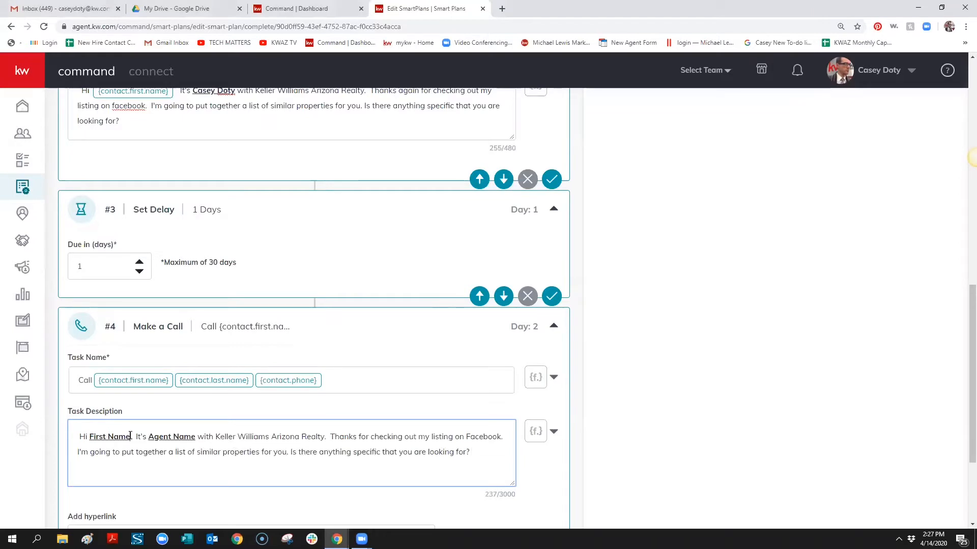
{"action": "left_click_drag", "start_coordinate": [130, 437], "coordinate": [90, 437]}
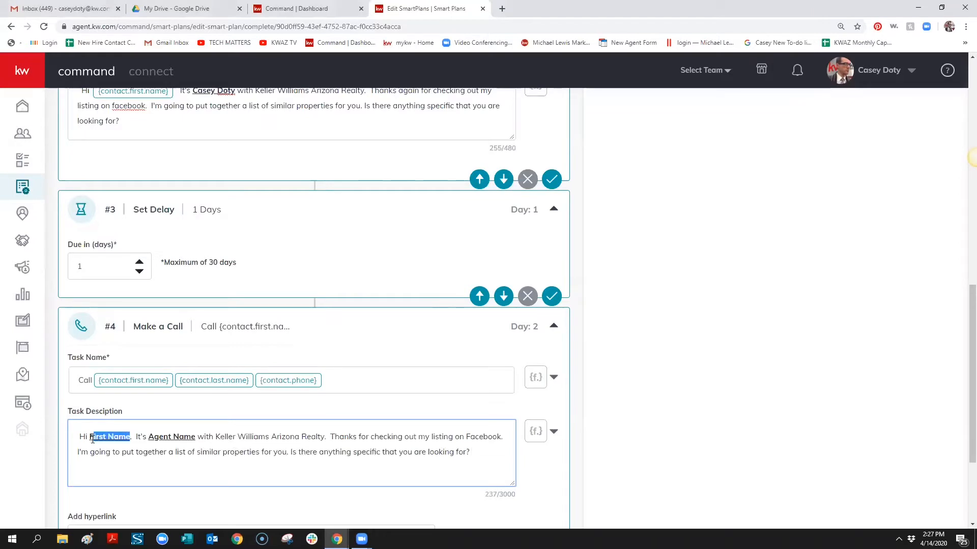
{"action": "left_click", "coordinate": [552, 432]}
{"action": "left_click", "coordinate": [469, 271]}
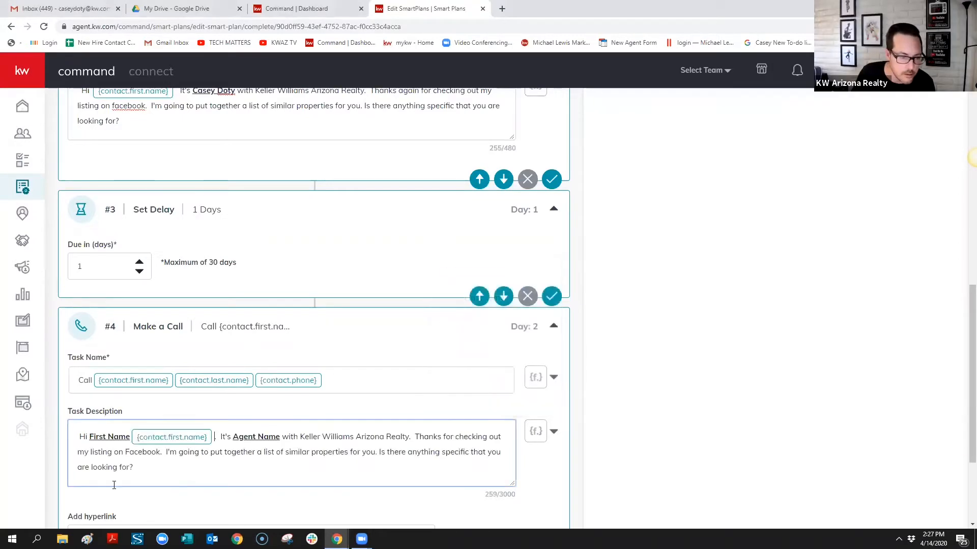
{"action": "left_click_drag", "start_coordinate": [130, 437], "coordinate": [91, 437]}
{"action": "key", "text": "BackSpace"}
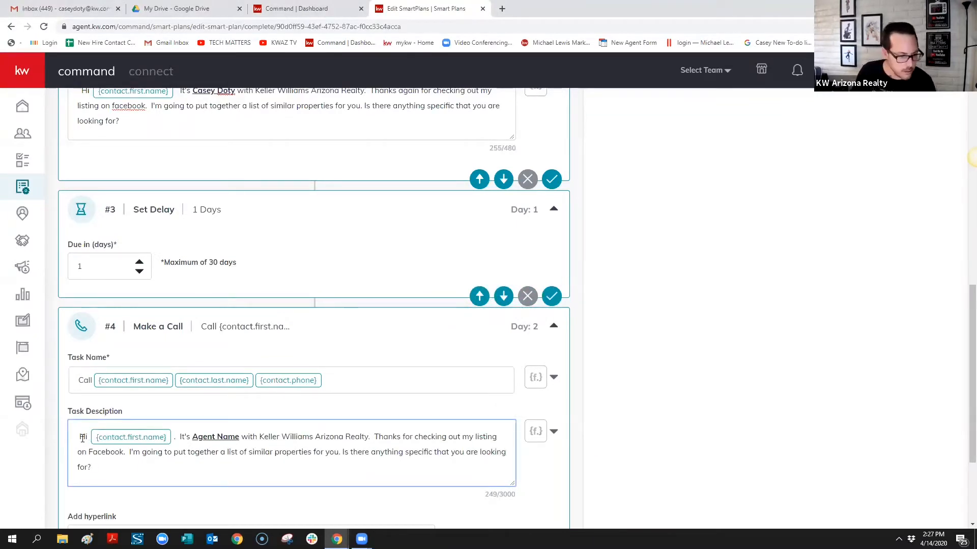
Add '(Do not leave a Message)' and replace the Agent Name placeholder with the agent's name
{"action": "type", "text": "(D"}
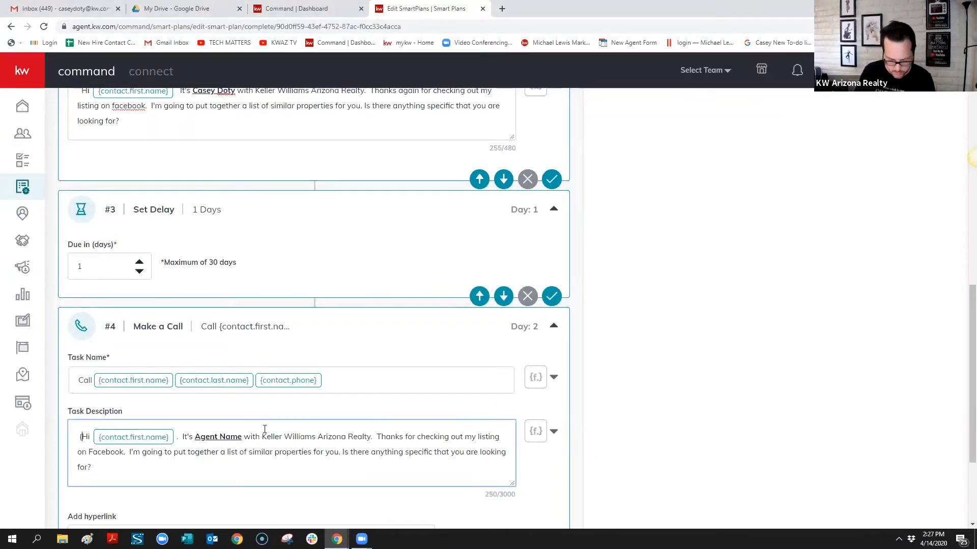
{"action": "type", "text": "o not l"}
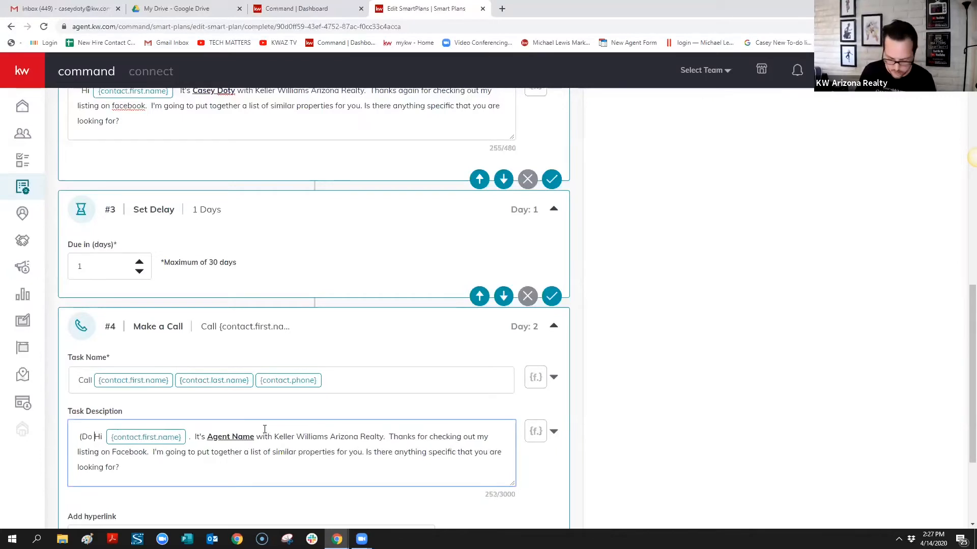
{"action": "type", "text": "eave a Messa"}
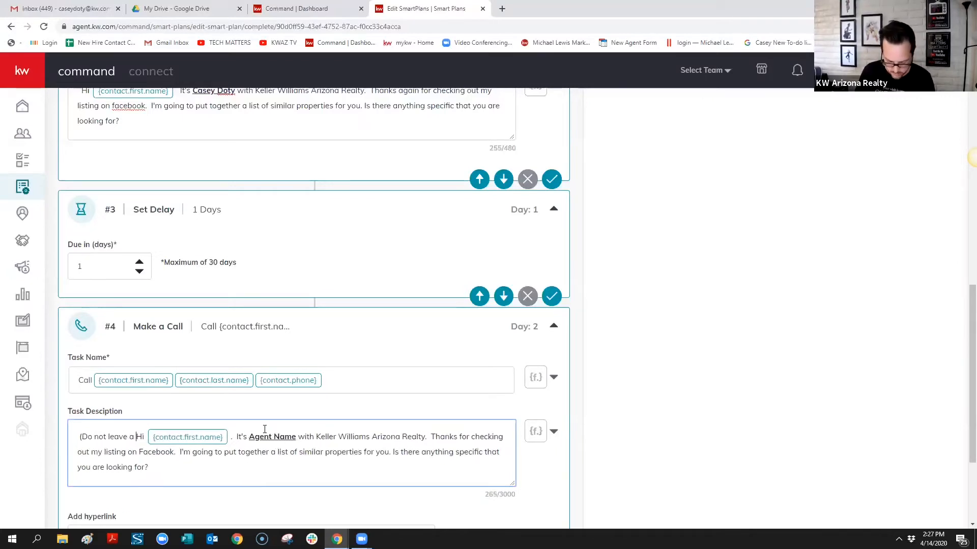
{"action": "type", "text": "ge)"}
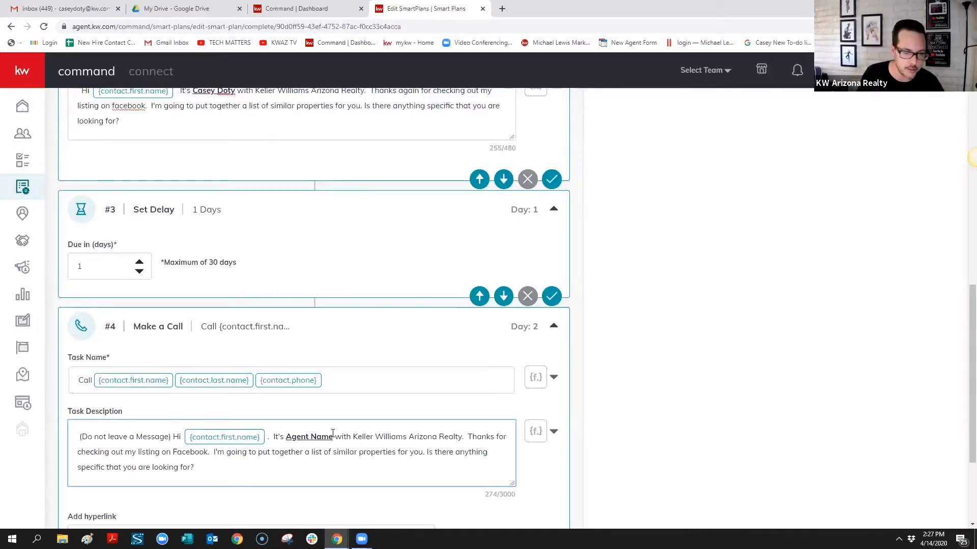
{"action": "left_click_drag", "start_coordinate": [333, 436], "coordinate": [286, 438]}
{"action": "type", "text": "Casey "}
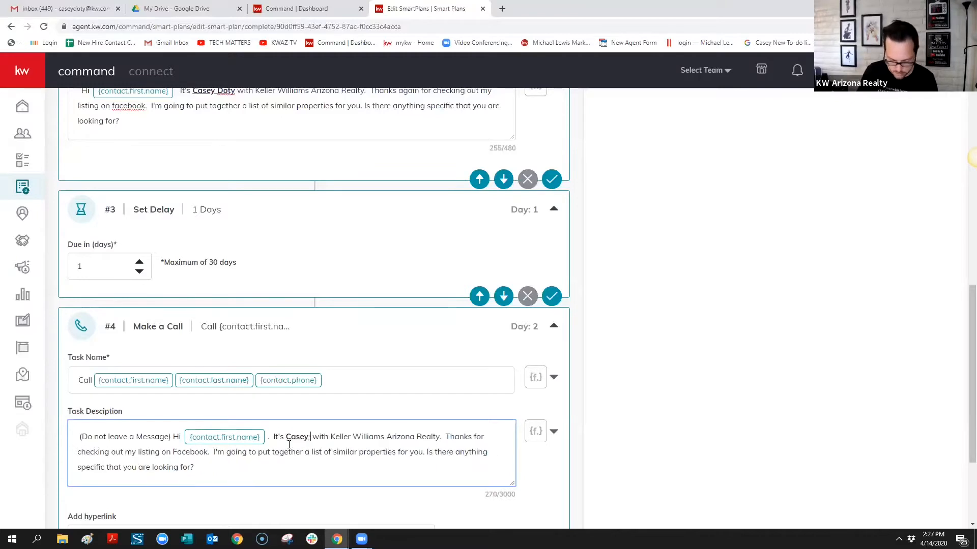
{"action": "type", "text": "Doty"}
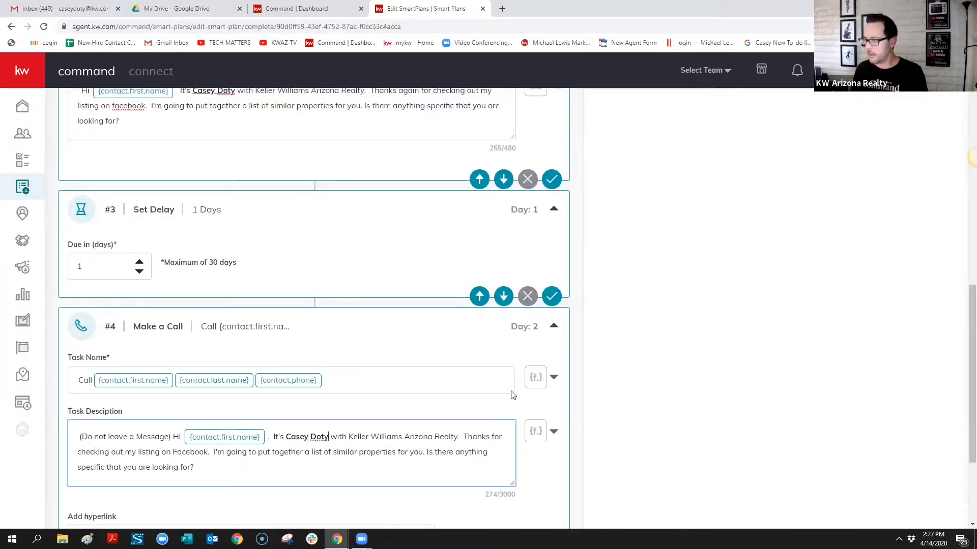
{"action": "scroll", "coordinate": [437, 377], "scroll_direction": "down", "scroll_amount": 2}
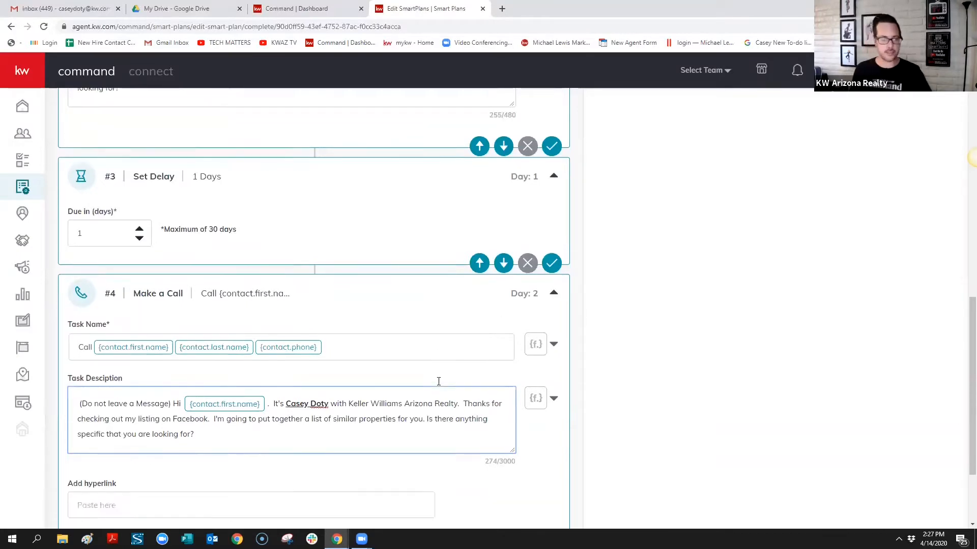
{"action": "scroll", "coordinate": [456, 358], "scroll_direction": "down", "scroll_amount": 1}
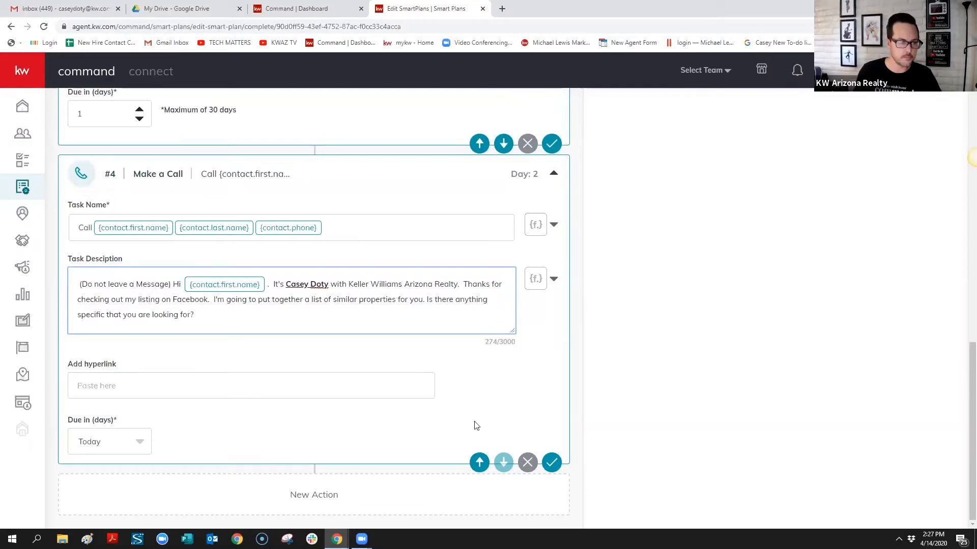
{"action": "scroll", "coordinate": [925, 303], "scroll_direction": "up", "scroll_amount": 15}
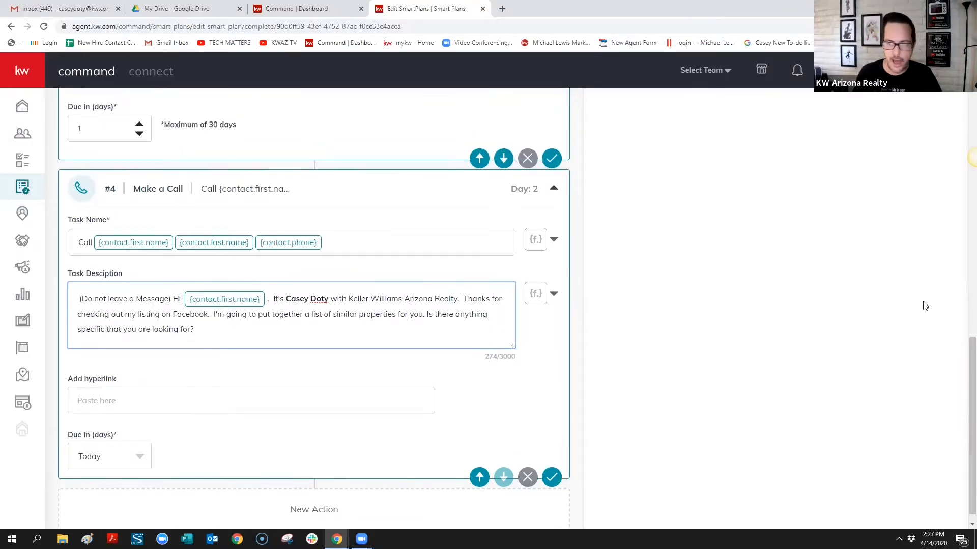
Add a day-2 Send Email step #5, trying HTML before settling on the Simple type
{"action": "scroll", "coordinate": [864, 218], "scroll_direction": "up", "scroll_amount": 2}
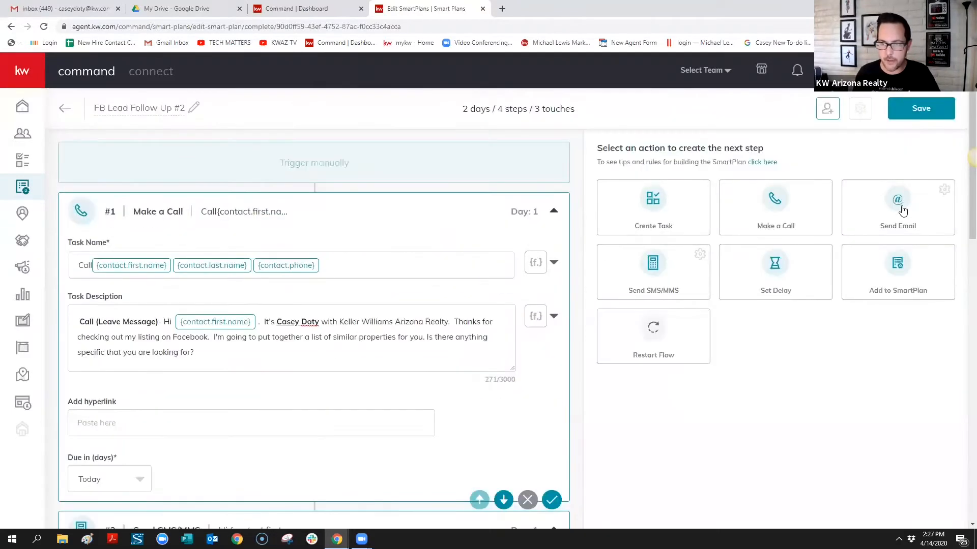
{"action": "left_click", "coordinate": [900, 203]}
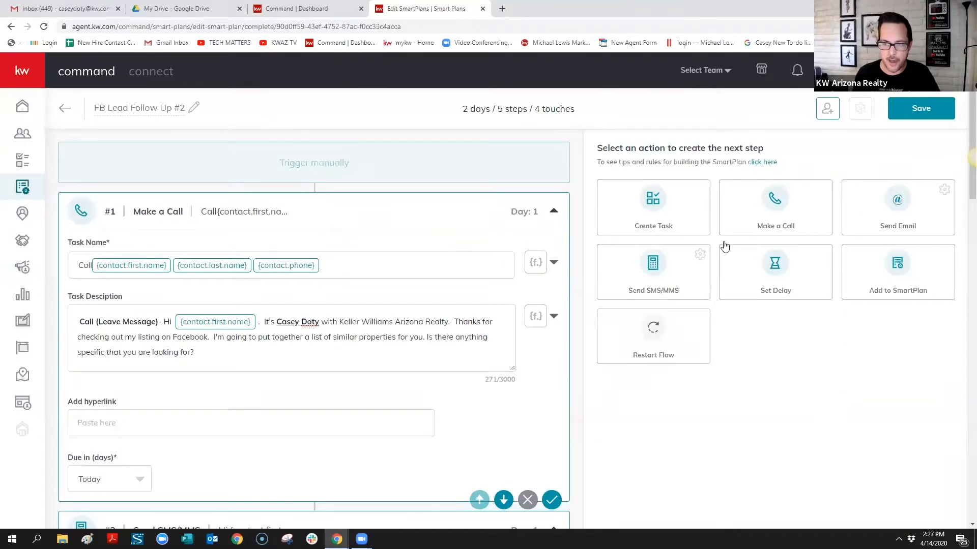
{"action": "scroll", "coordinate": [259, 399], "scroll_direction": "down", "scroll_amount": 15}
{"action": "scroll", "coordinate": [267, 392], "scroll_direction": "down", "scroll_amount": 7}
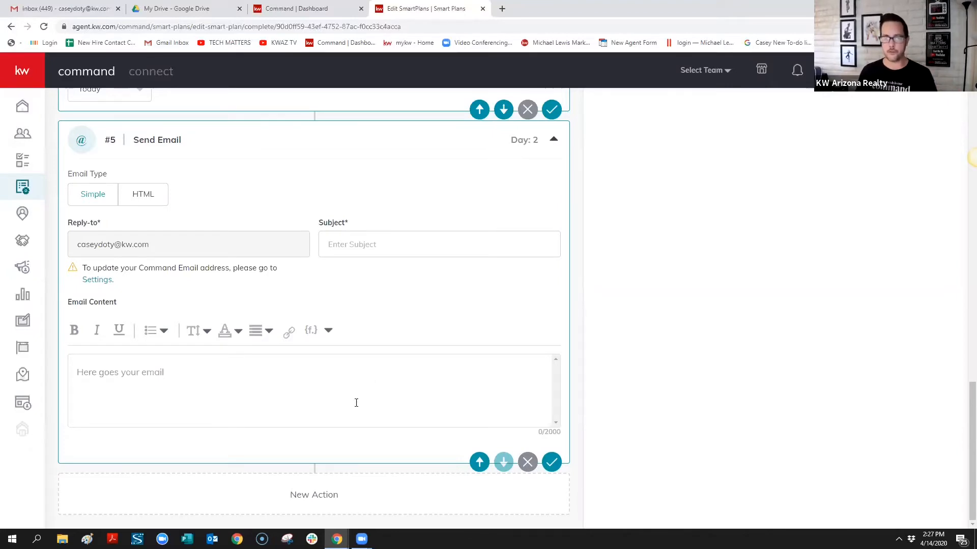
{"action": "left_click", "coordinate": [151, 201]}
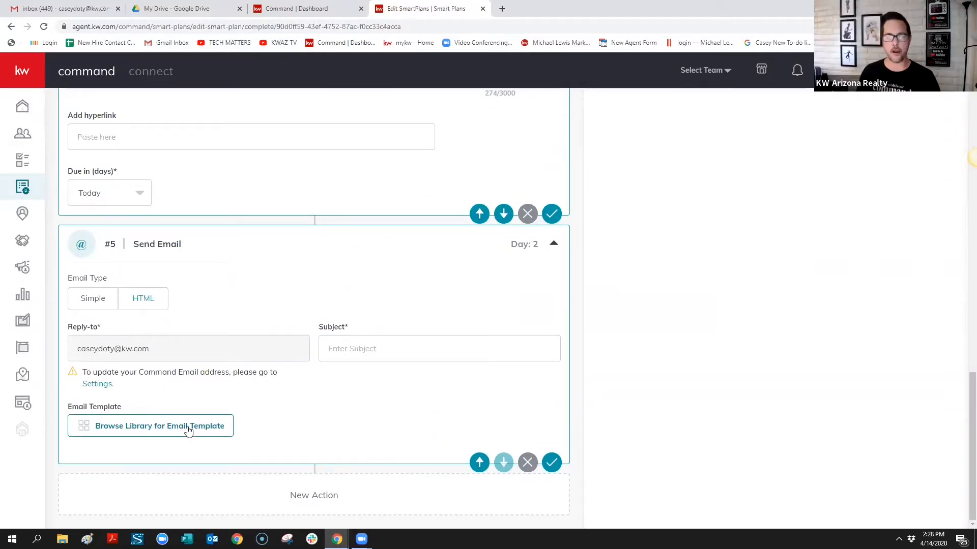
{"action": "left_click", "coordinate": [80, 304]}
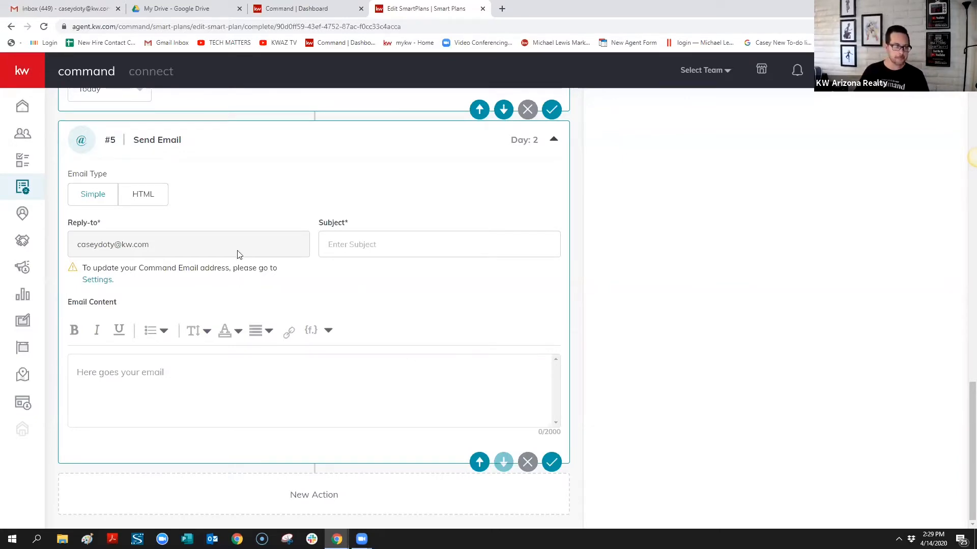
Enter 'Thanks!' as the subject of the day-2 email step
{"action": "left_click", "coordinate": [384, 245]}
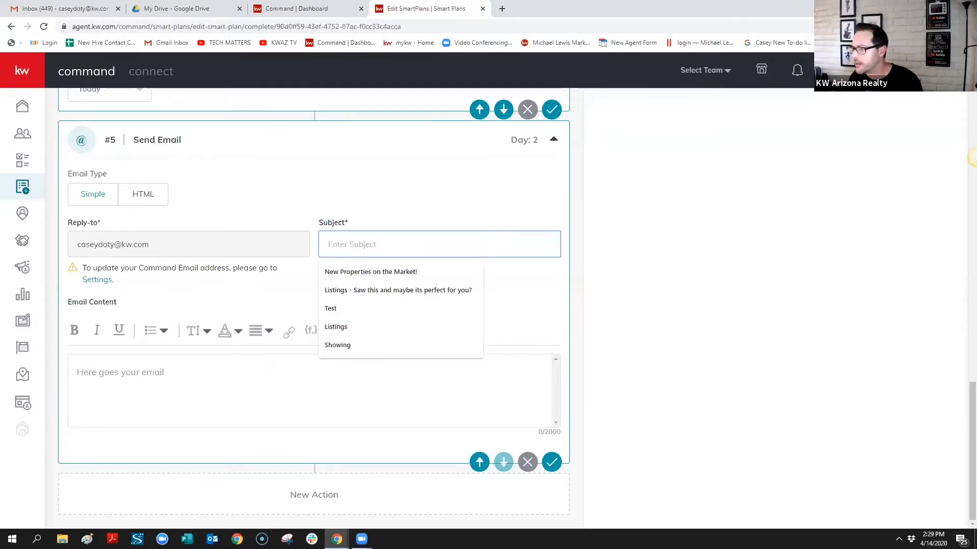
{"action": "left_click", "coordinate": [976, 157]}
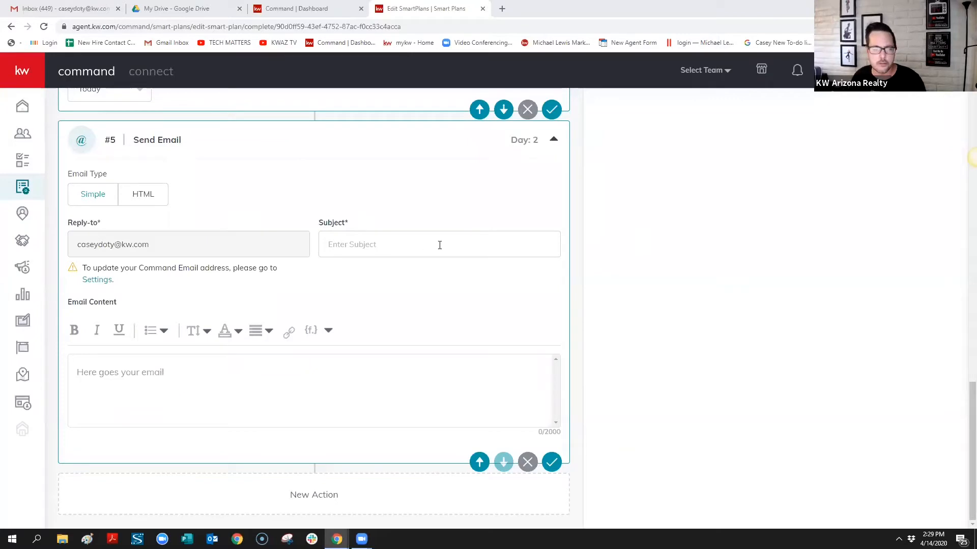
{"action": "left_click", "coordinate": [461, 244]}
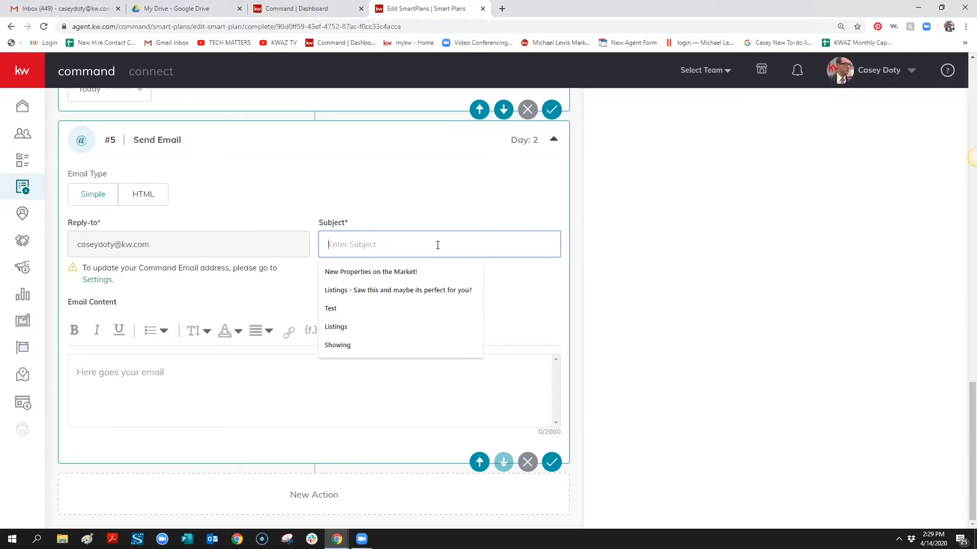
{"action": "type", "text": "Thn"}
{"action": "key", "text": "BackSpace"}
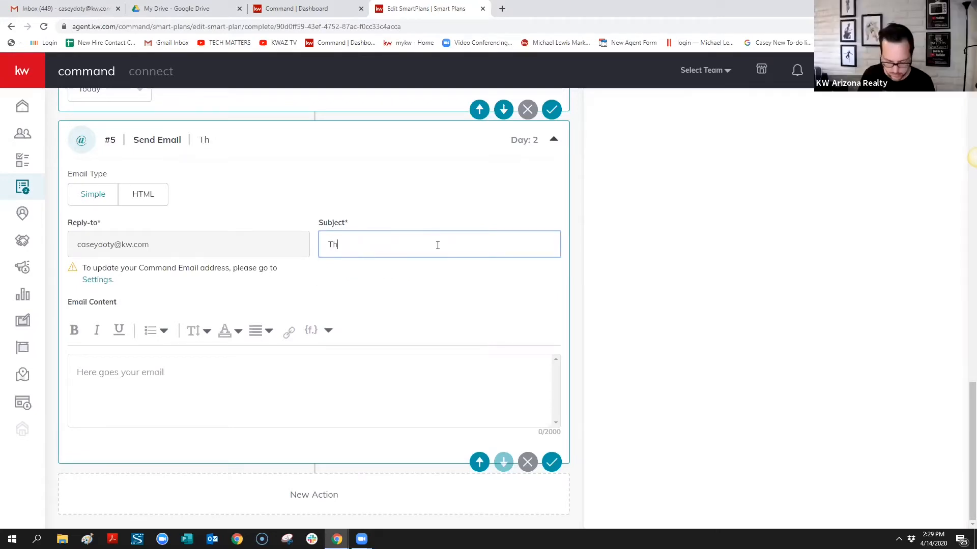
{"action": "type", "text": "anks!"}
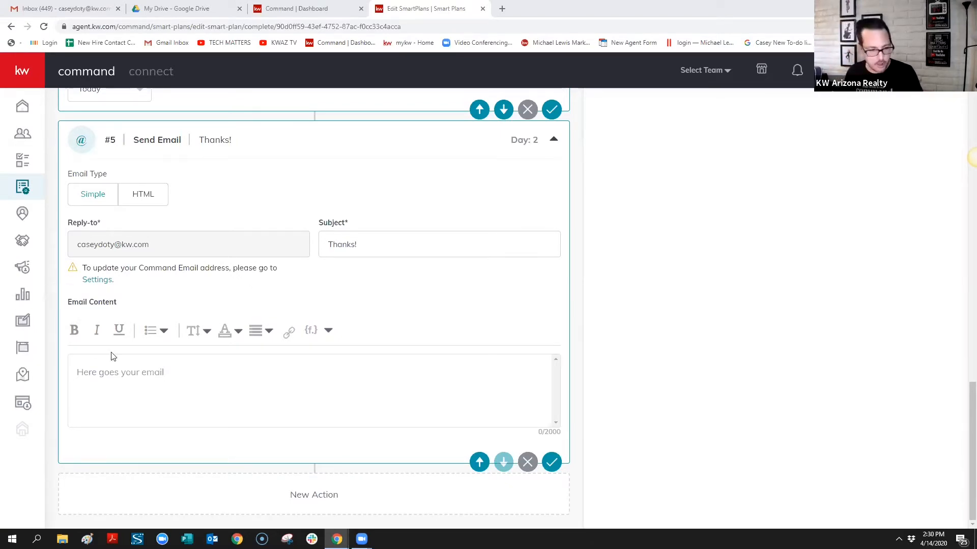
Paste the thank-you message into the email body, replacing the signature reminder with the signature block
{"action": "left_click", "coordinate": [133, 371]}
{"action": "type", "text": "Hi First Name.  It's Agent Name with Keller Williams Arizona Realty.  Thanks again for checking out my listing. I'm going to put together a list of similar properties for you, is there anything specific that you are looking for? **Make Sure You add your Signature to email**"}
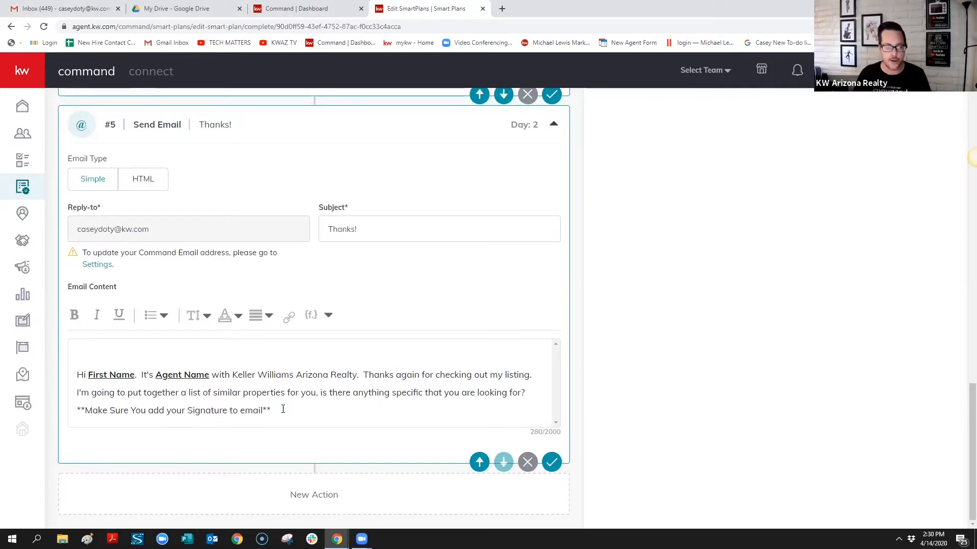
{"action": "left_click_drag", "start_coordinate": [284, 409], "coordinate": [51, 414]}
{"action": "key", "text": "BackSpace"}
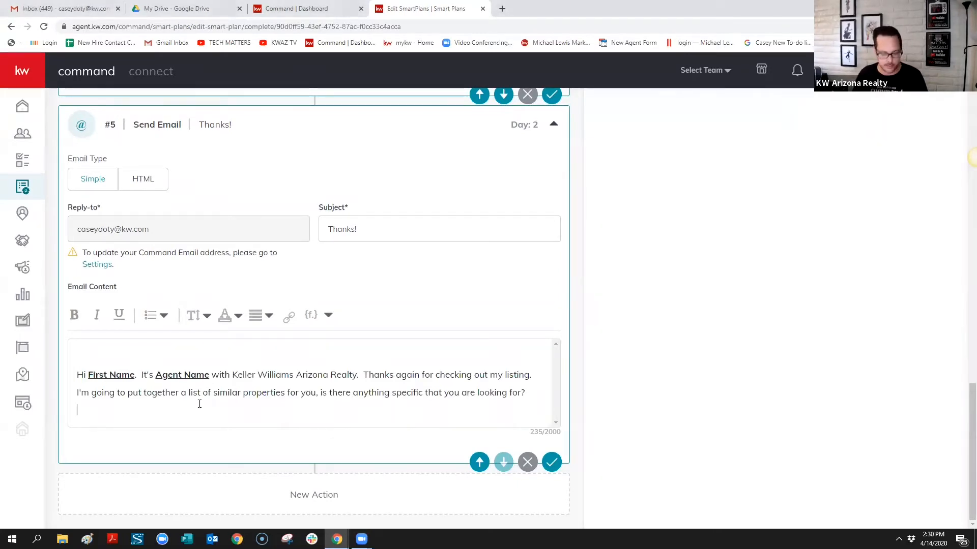
{"action": "scroll", "coordinate": [308, 429], "scroll_direction": "down", "scroll_amount": 2}
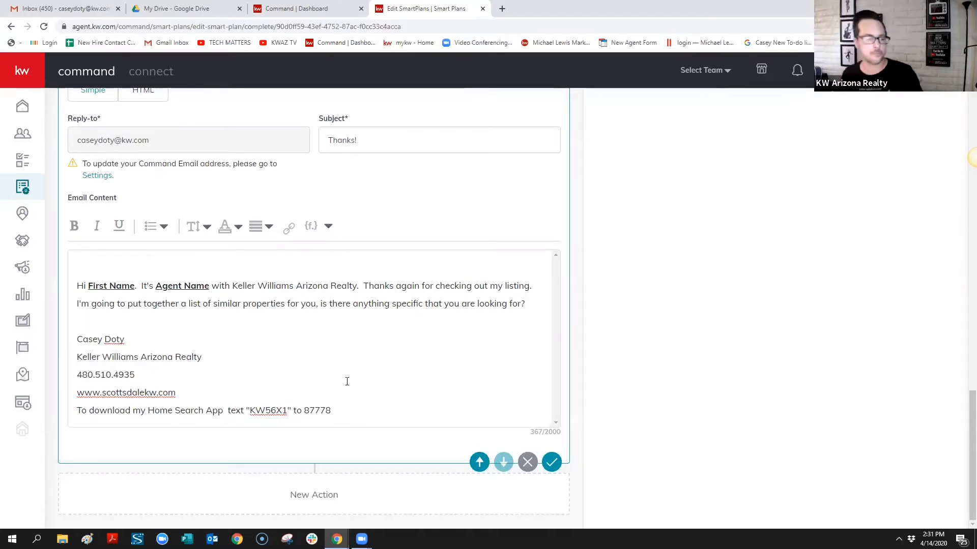
{"action": "scroll", "coordinate": [351, 402], "scroll_direction": "up", "scroll_amount": 1}
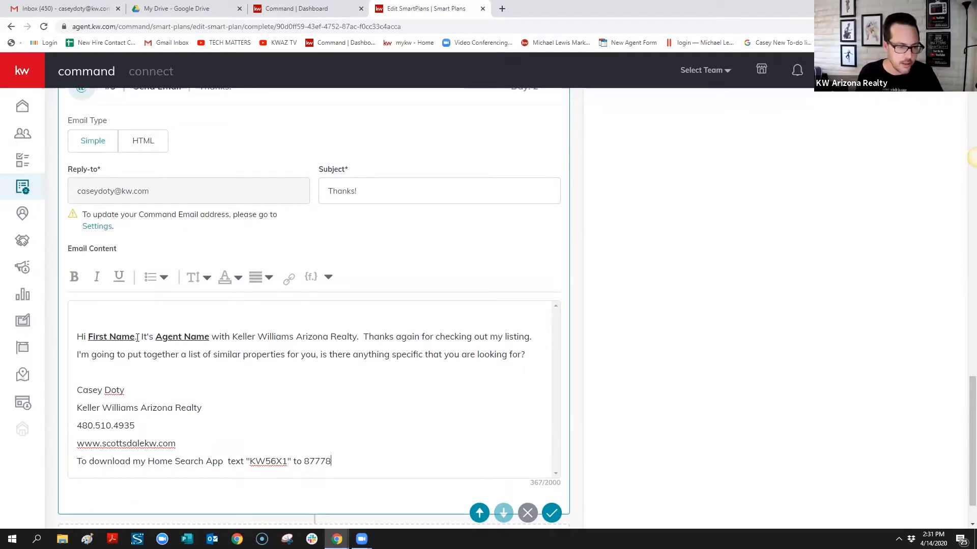
Replace 'First Name' after Hi with the contact.first.name merge field
{"action": "left_click_drag", "start_coordinate": [138, 340], "coordinate": [92, 339]}
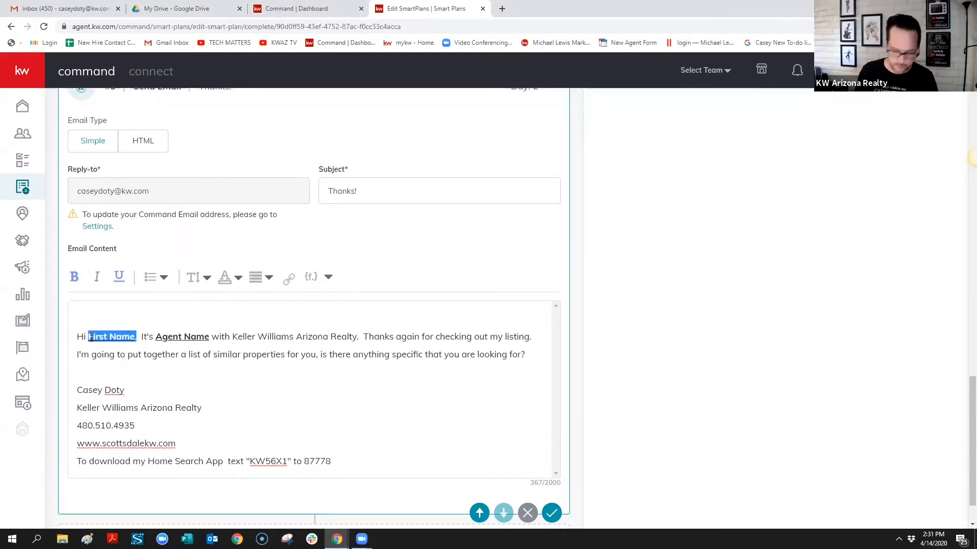
{"action": "key", "text": "BackSpace"}
{"action": "left_click", "coordinate": [331, 279]}
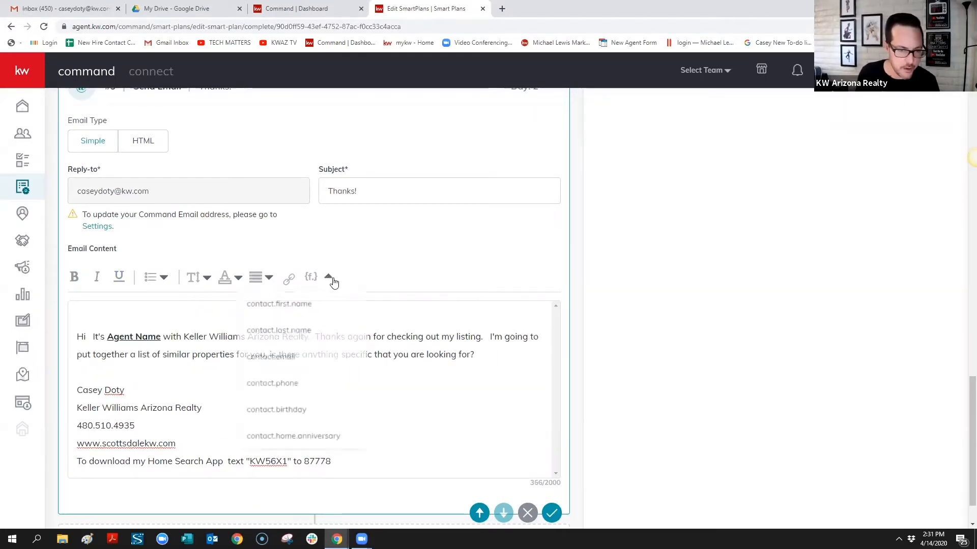
{"action": "left_click", "coordinate": [306, 305]}
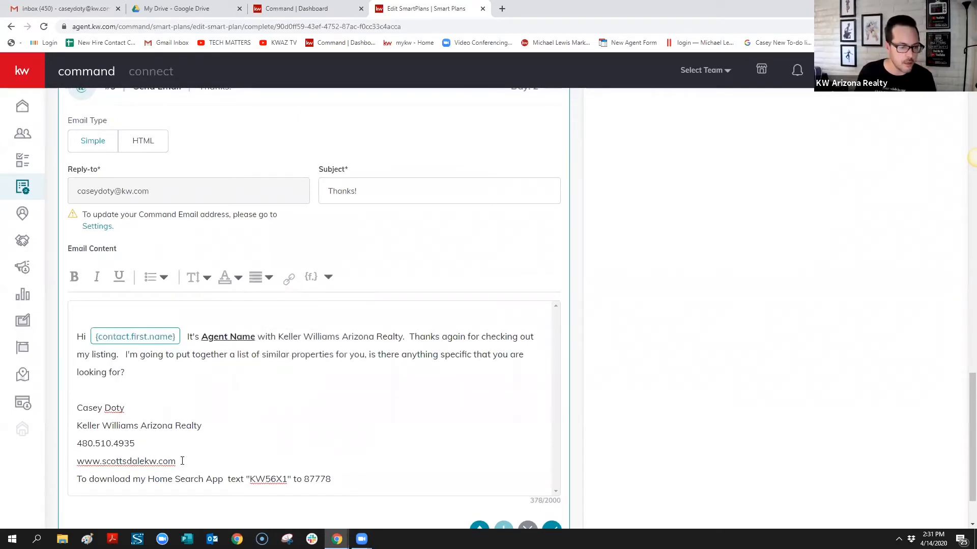
{"action": "left_click_drag", "start_coordinate": [176, 461], "coordinate": [77, 461]}
{"action": "left_click", "coordinate": [288, 280]}
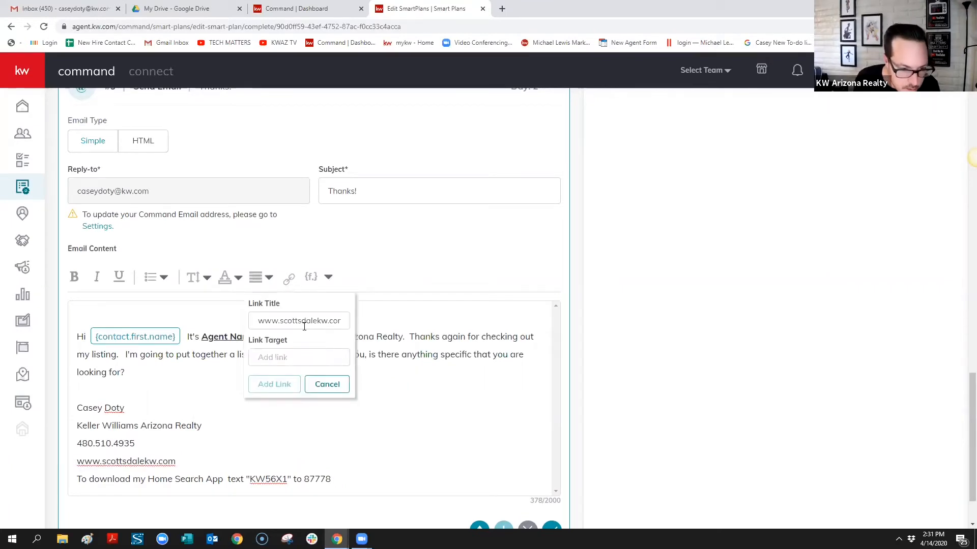
{"action": "left_click", "coordinate": [310, 359]}
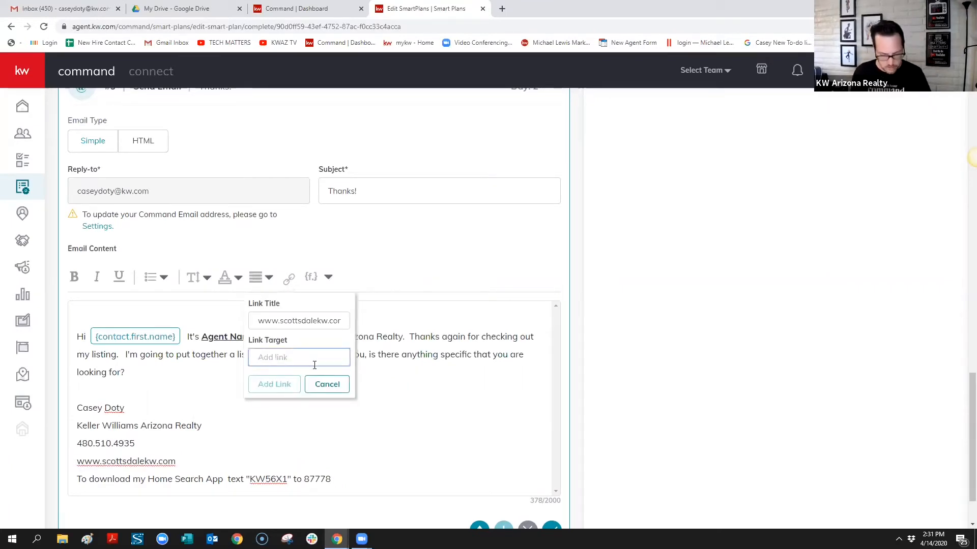
{"action": "left_click_drag", "start_coordinate": [342, 358], "coordinate": [168, 339]}
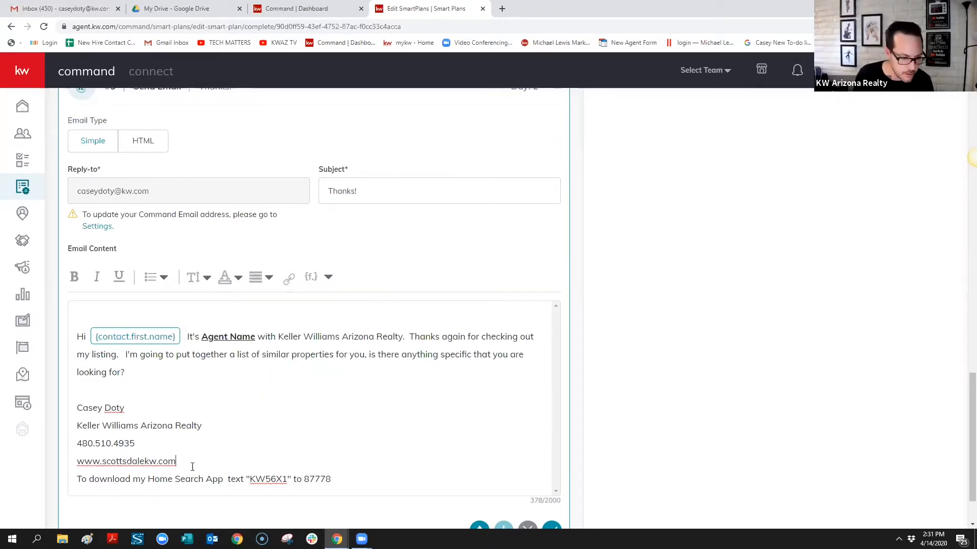
{"action": "left_click_drag", "start_coordinate": [193, 467], "coordinate": [70, 463]}
{"action": "key", "text": "ctrl+c"}
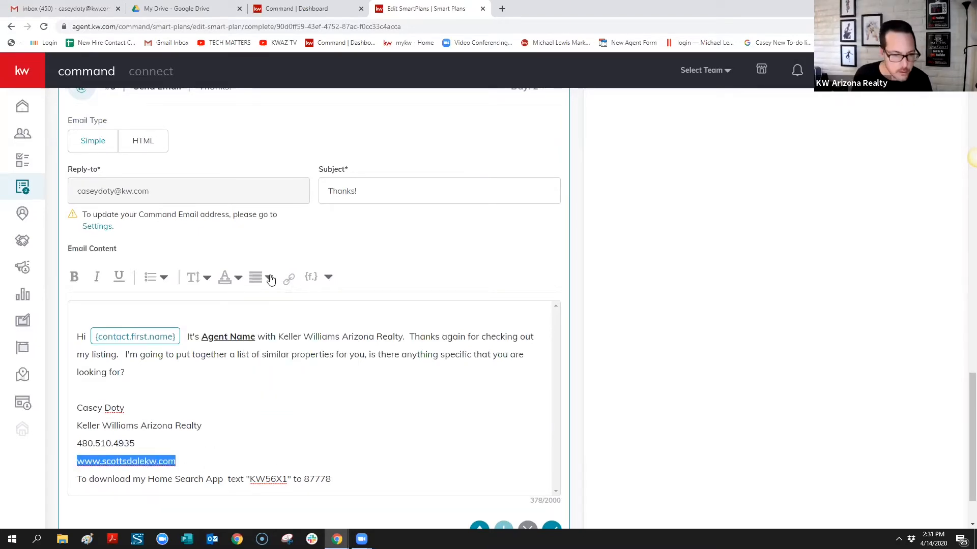
{"action": "left_click", "coordinate": [289, 278]}
{"action": "left_click", "coordinate": [298, 361]}
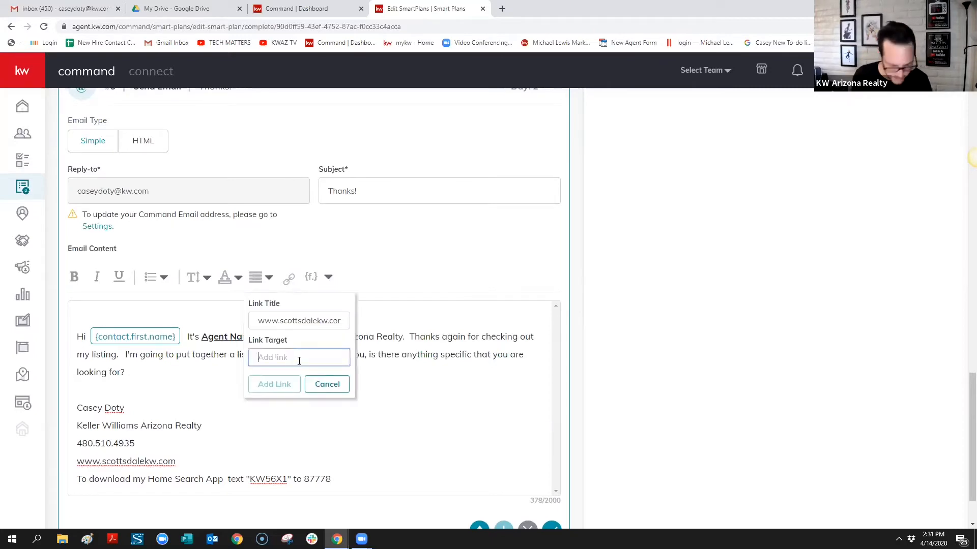
{"action": "key", "text": "ctrl+v"}
{"action": "left_click", "coordinate": [266, 385]}
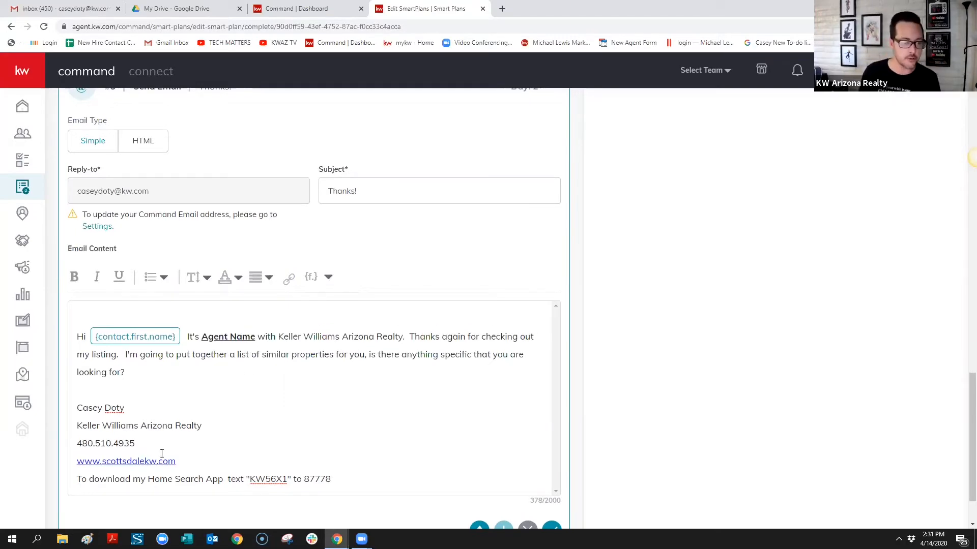
{"action": "left_click_drag", "start_coordinate": [193, 464], "coordinate": [77, 467]}
{"action": "key", "text": "ctrl+c"}
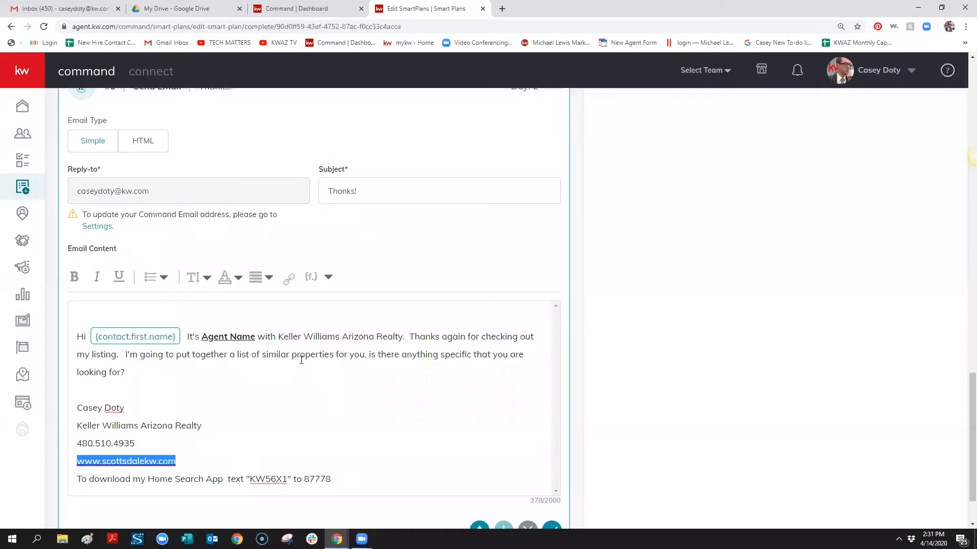
{"action": "left_click", "coordinate": [288, 278]}
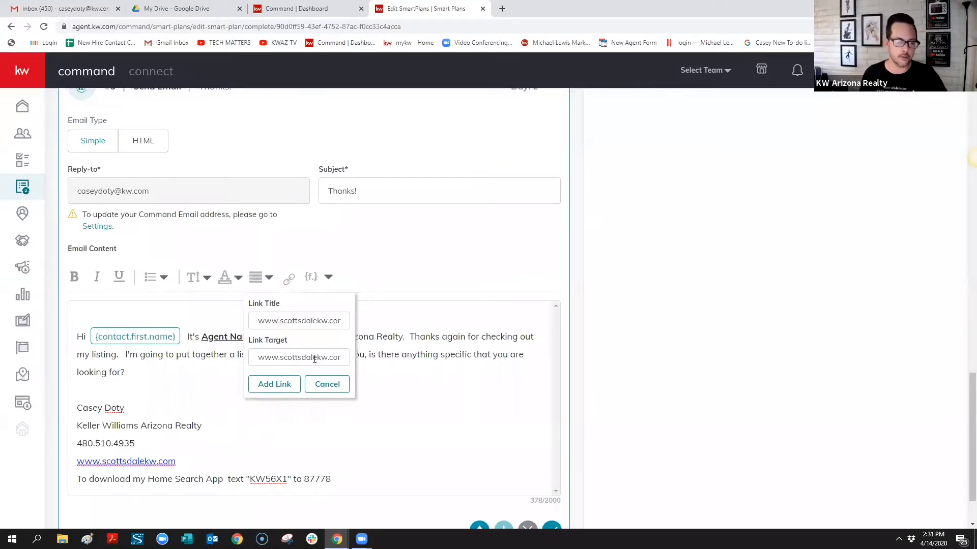
Add a linked 'Check out my Website Here!' line, then delete it, keeping the website link
{"action": "left_click", "coordinate": [198, 444]}
{"action": "key", "text": "Return"}
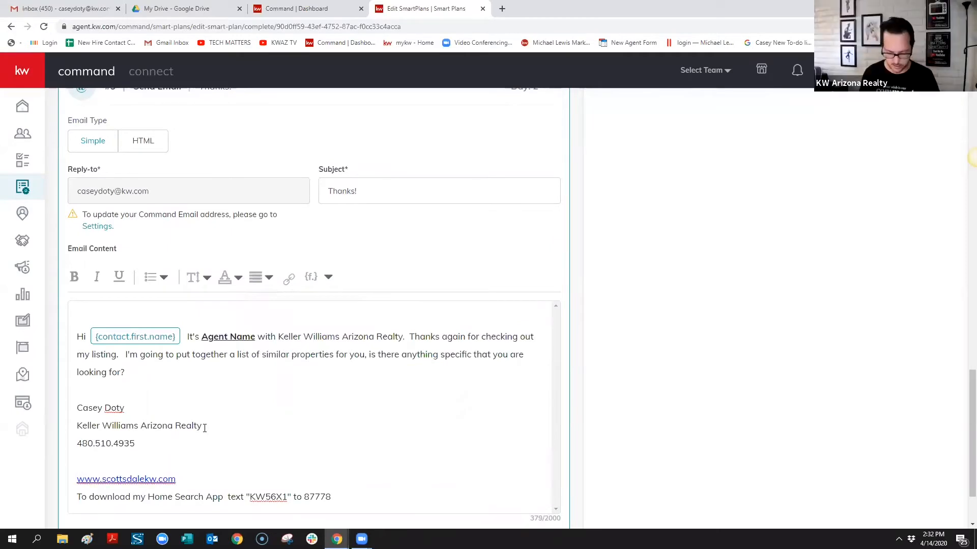
{"action": "type", "text": "Check out"}
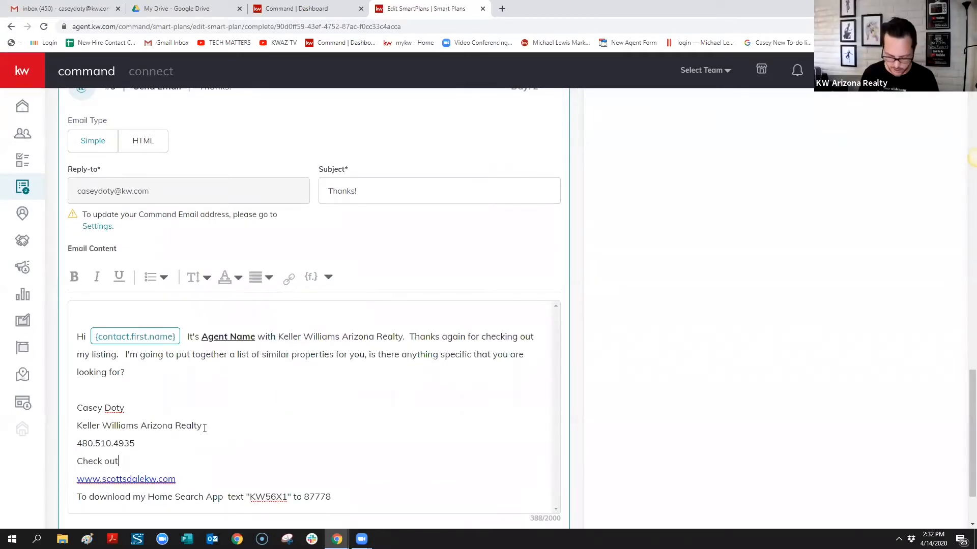
{"action": "type", "text": " my Website "}
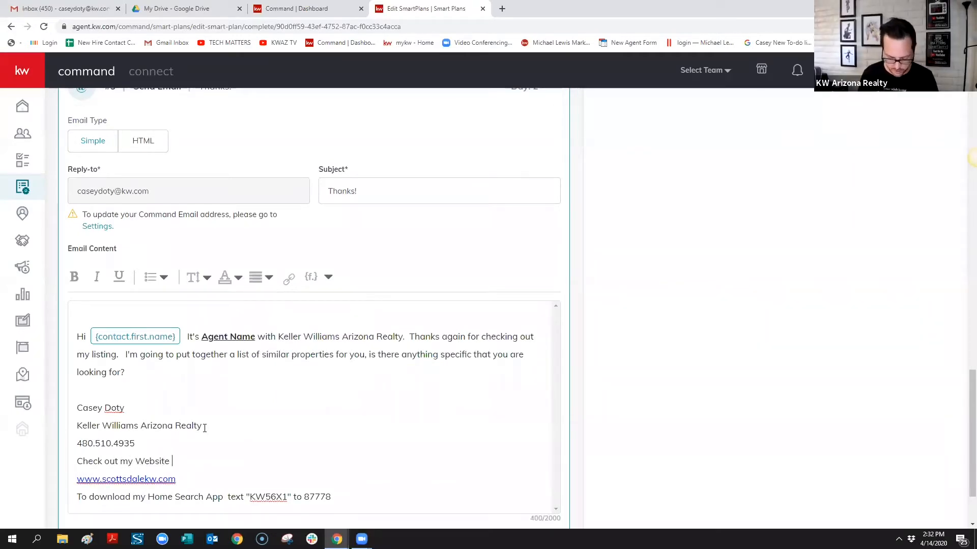
{"action": "type", "text": "Here!"}
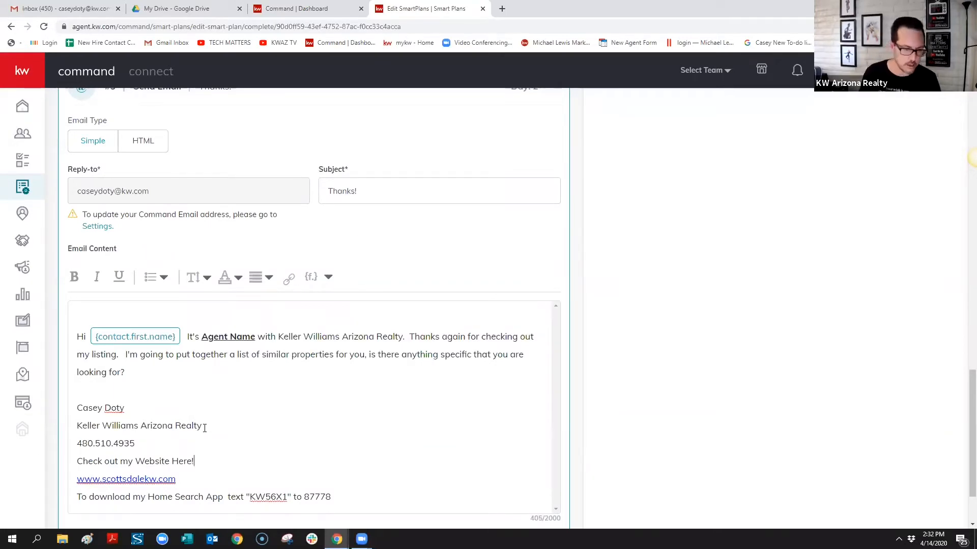
{"action": "left_click_drag", "start_coordinate": [206, 461], "coordinate": [75, 461]}
{"action": "left_click", "coordinate": [288, 279]}
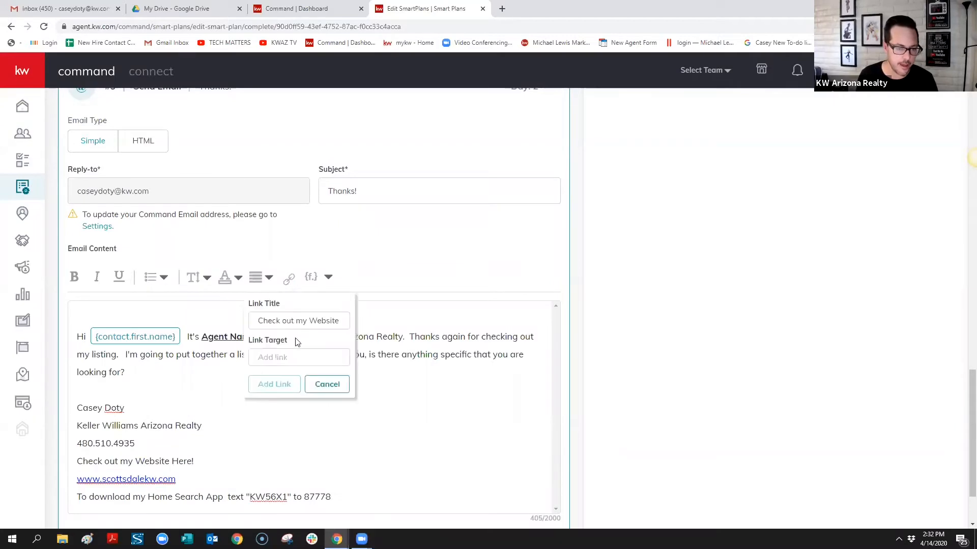
{"action": "left_click", "coordinate": [297, 356]}
{"action": "key", "text": "ctrl+v"}
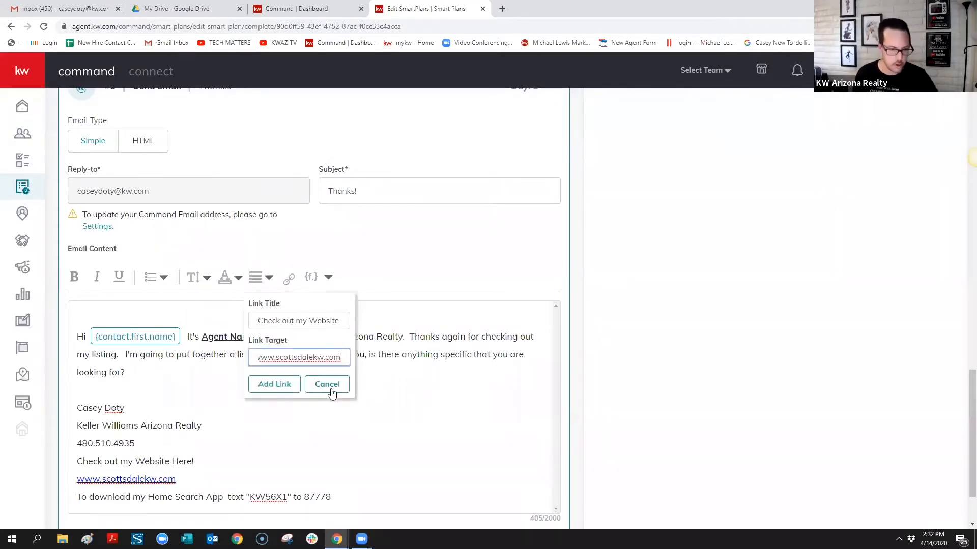
{"action": "left_click", "coordinate": [275, 385]}
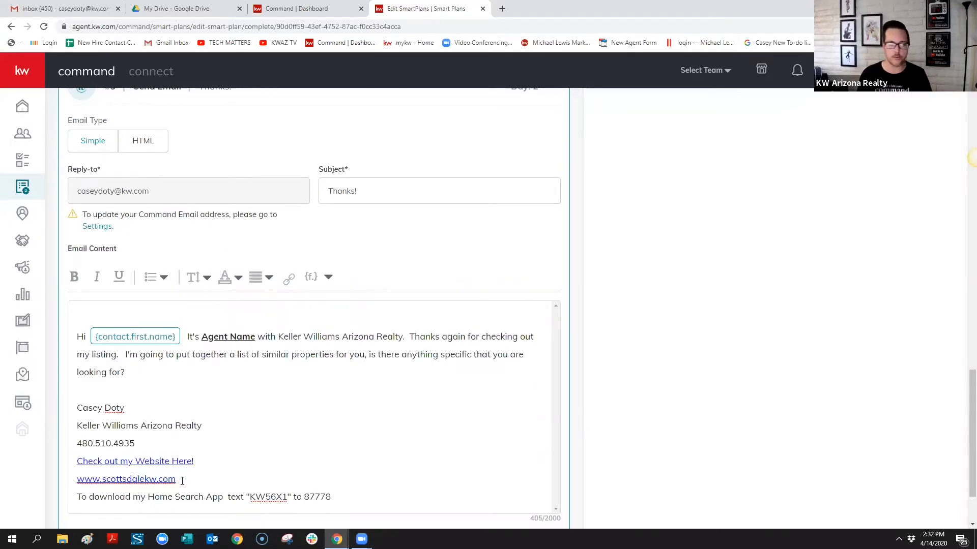
{"action": "left_click_drag", "start_coordinate": [195, 460], "coordinate": [77, 462]}
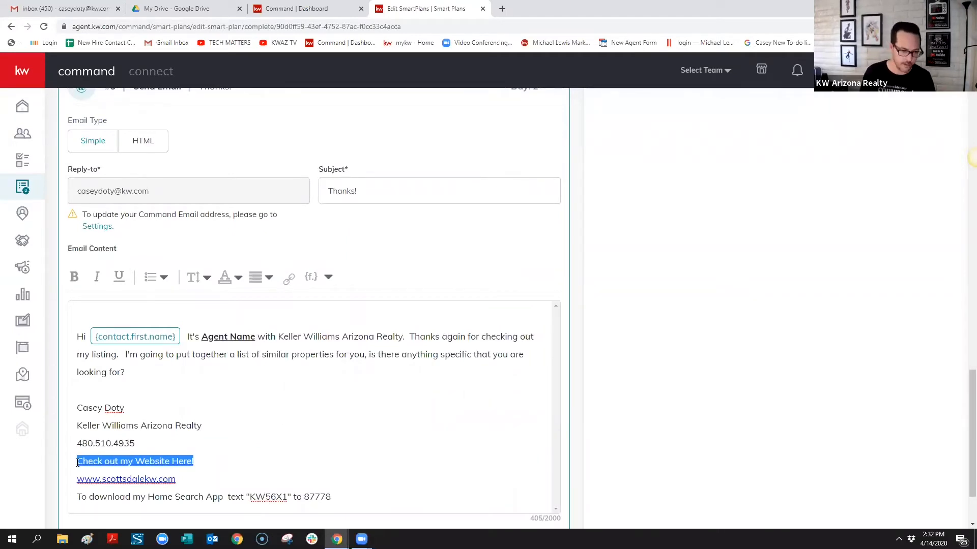
{"action": "key", "text": "BackSpace"}
{"action": "key", "text": "BackSpace"}
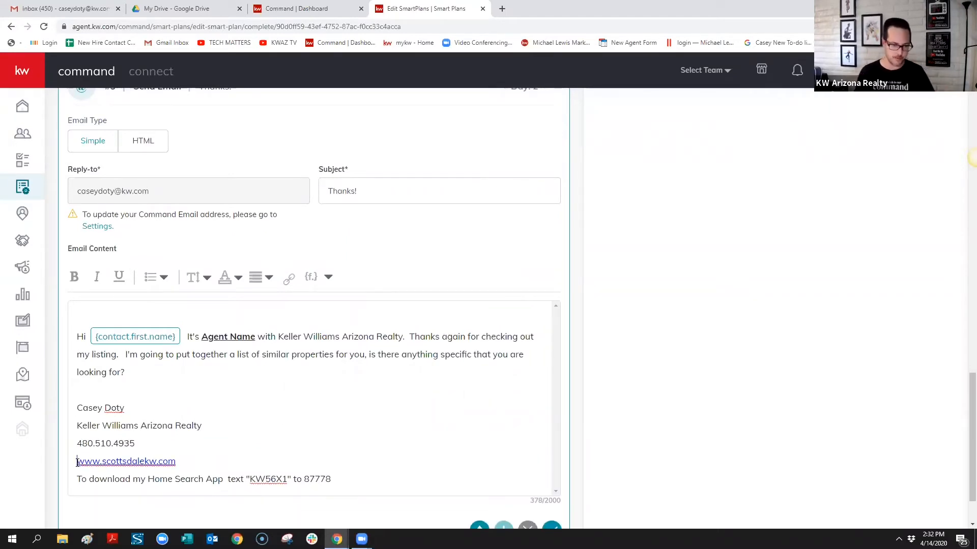
Replace 'Agent Name' in the Thanks! email with the agent's full name, correcting its capitalisation
{"action": "left_click_drag", "start_coordinate": [256, 338], "coordinate": [201, 334]}
{"action": "type", "text": "CAsey Doty"}
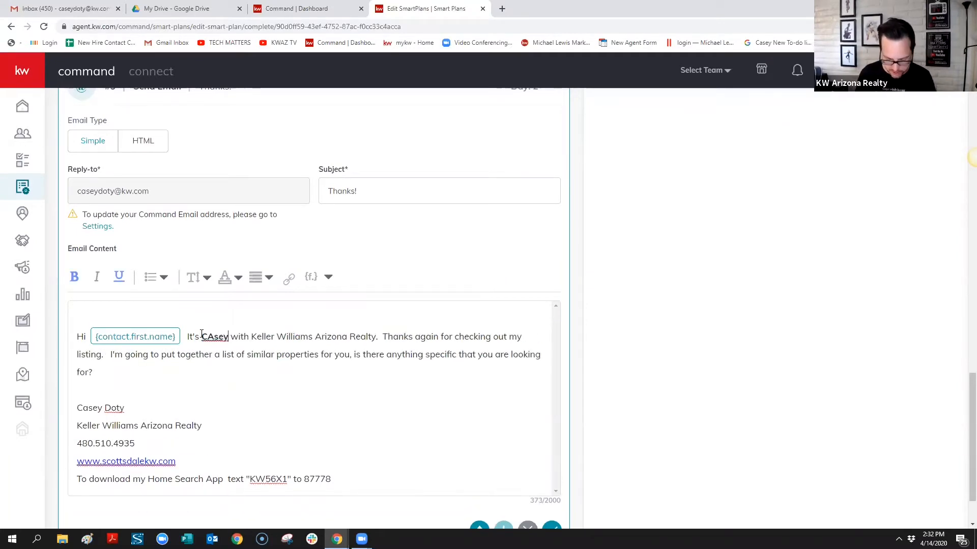
{"action": "key", "text": "BackSpace"}
{"action": "key", "text": "BackSpace"}
{"action": "key", "text": "BackSpace"}
{"action": "key", "text": "BackSpace"}
{"action": "key", "text": "BackSpace"}
{"action": "key", "text": "BackSpace"}
{"action": "key", "text": "BackSpace"}
{"action": "key", "text": "BackSpace"}
{"action": "key", "text": "BackSpace"}
{"action": "key", "text": "BackSpace"}
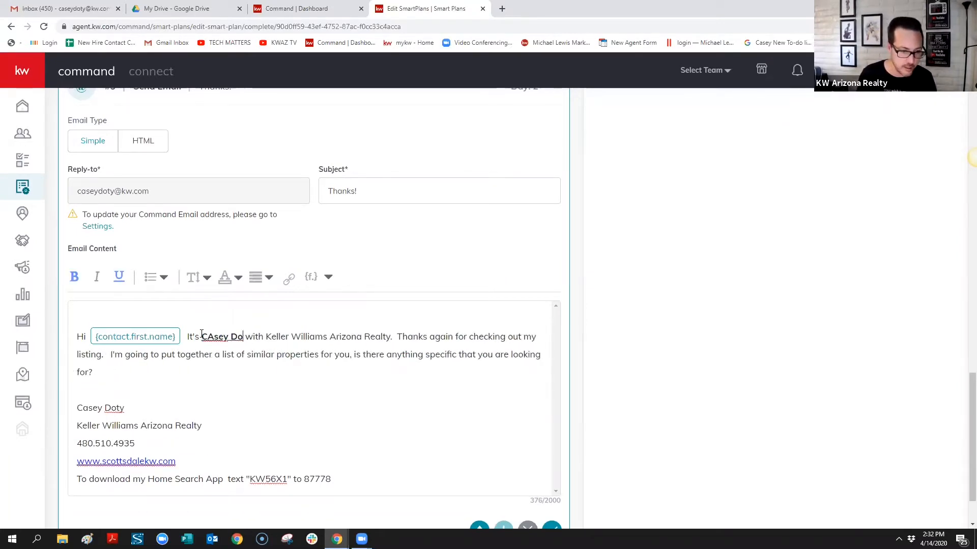
{"action": "type", "text": "Casey "}
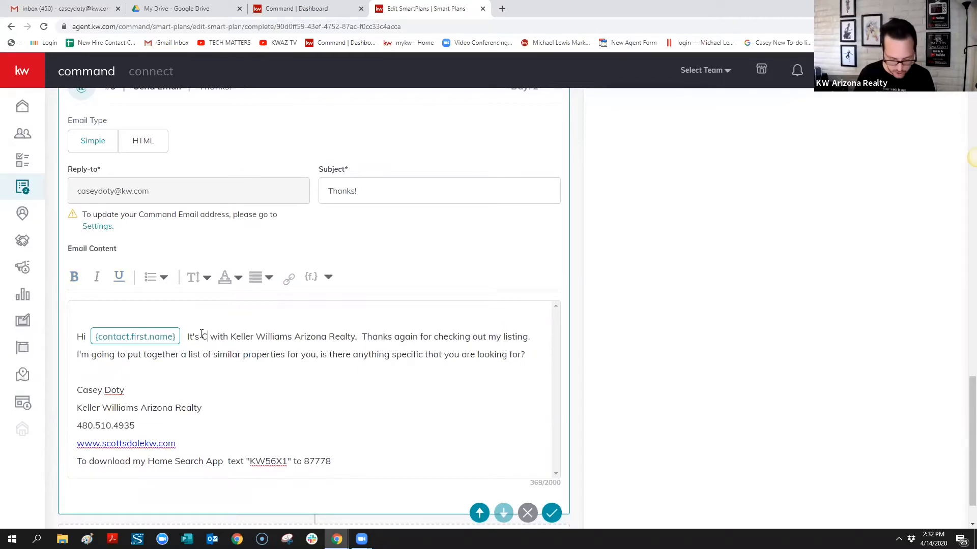
{"action": "type", "text": "Doty"}
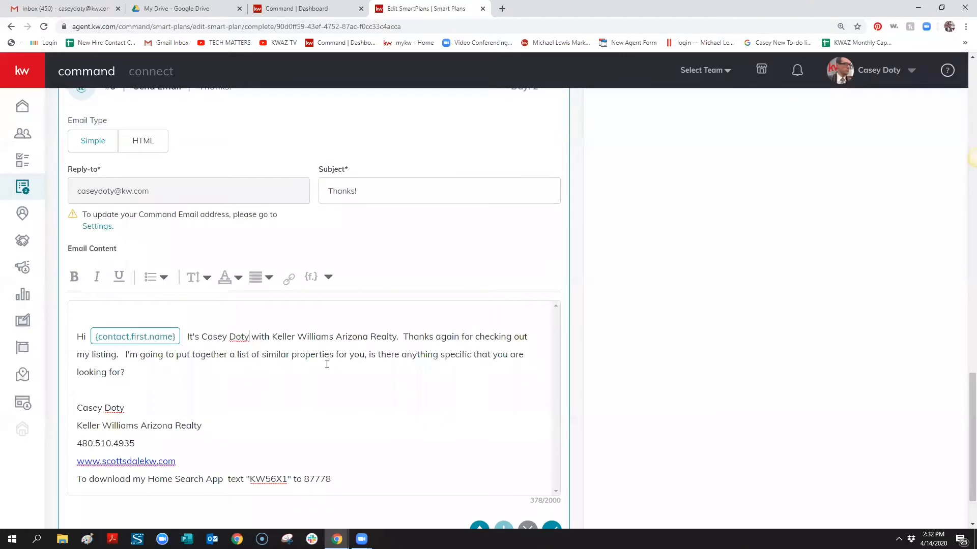
{"action": "scroll", "coordinate": [326, 365], "scroll_direction": "up", "scroll_amount": 7}
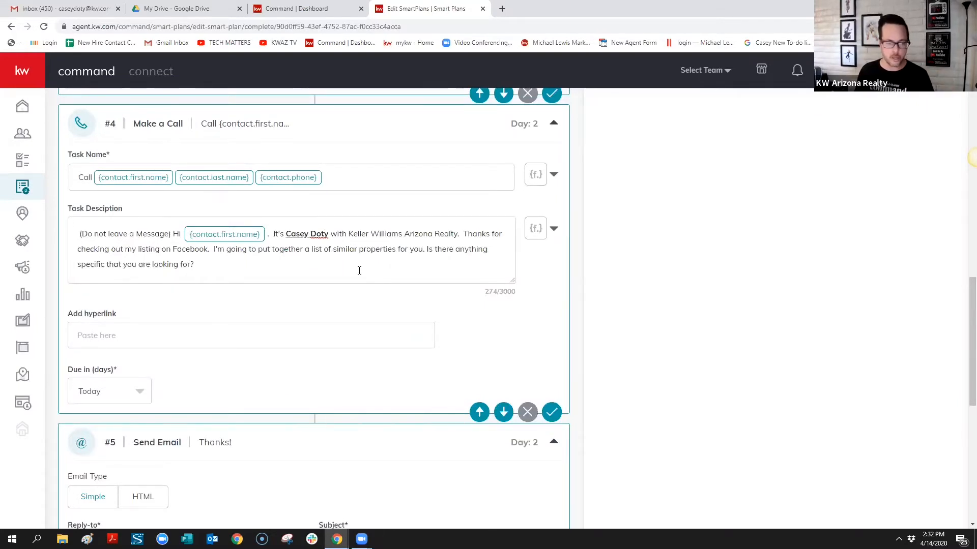
Scroll through the plan's steps down to the new Day 2 Create Task step #6
{"action": "scroll", "coordinate": [360, 271], "scroll_direction": "down", "scroll_amount": 5}
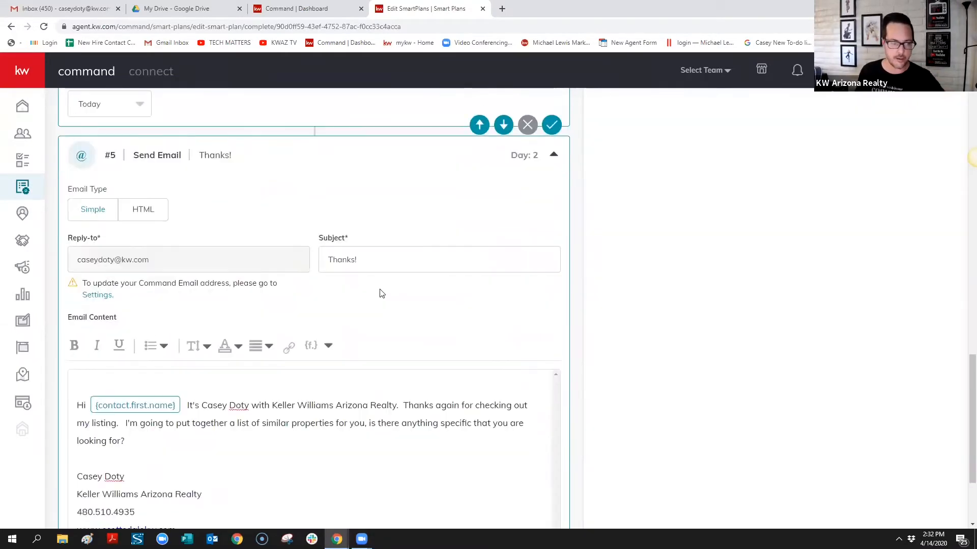
{"action": "scroll", "coordinate": [276, 408], "scroll_direction": "down", "scroll_amount": 1}
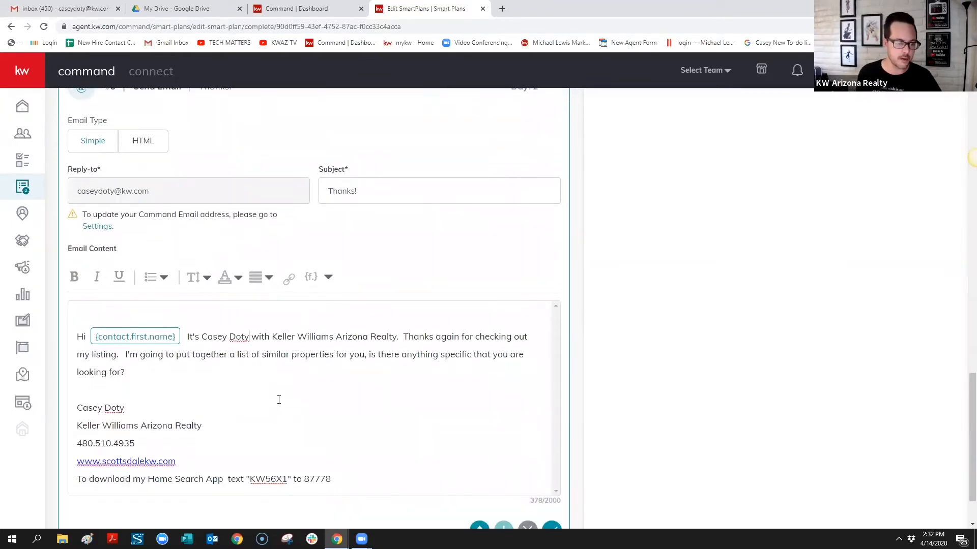
{"action": "scroll", "coordinate": [315, 368], "scroll_direction": "down", "scroll_amount": 1}
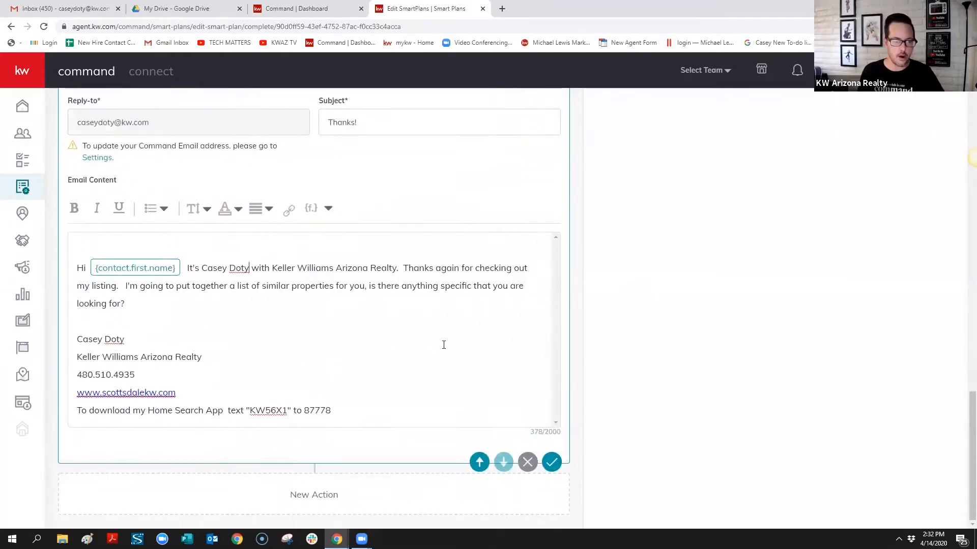
{"action": "scroll", "coordinate": [444, 345], "scroll_direction": "up", "scroll_amount": 2}
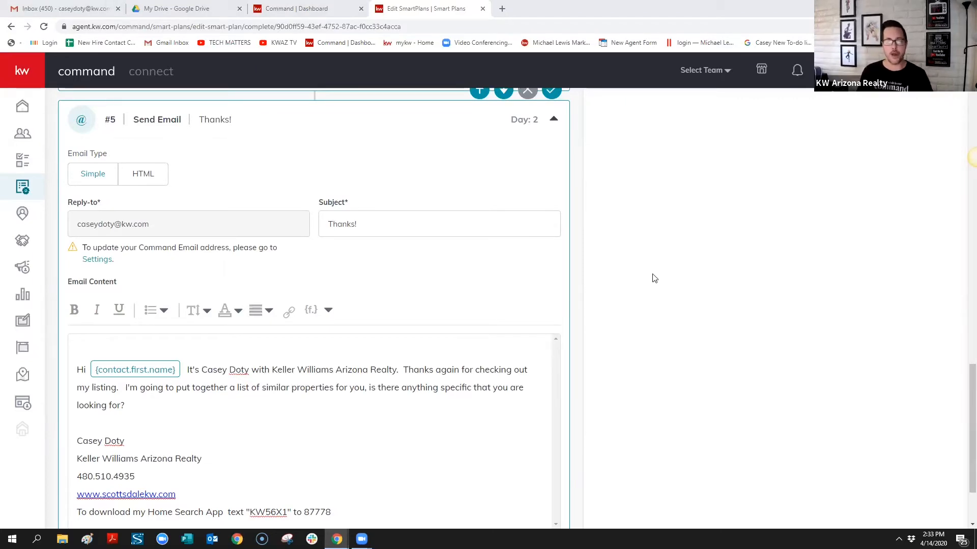
{"action": "scroll", "coordinate": [654, 277], "scroll_direction": "up", "scroll_amount": 4}
{"action": "scroll", "coordinate": [830, 274], "scroll_direction": "up", "scroll_amount": 20}
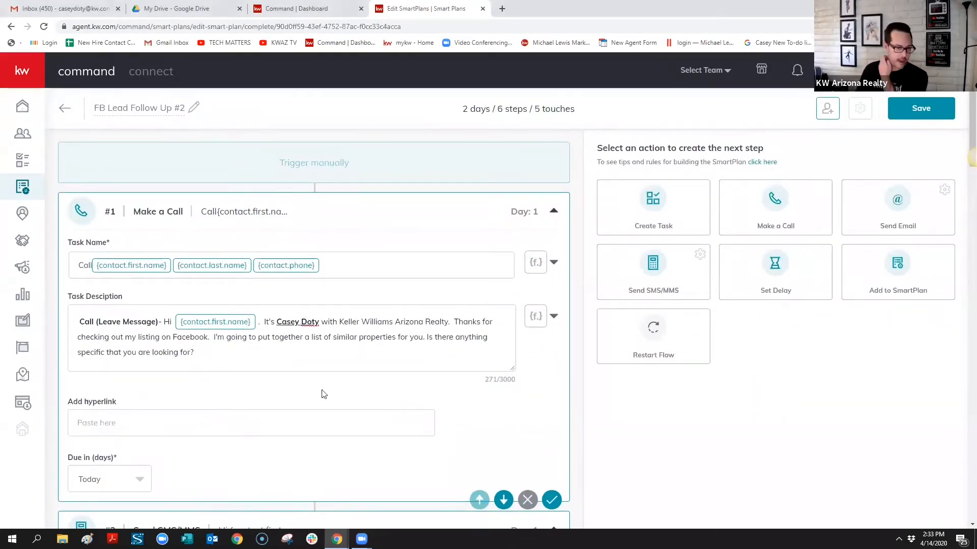
{"action": "scroll", "coordinate": [326, 396], "scroll_direction": "down", "scroll_amount": 11}
{"action": "scroll", "coordinate": [331, 399], "scroll_direction": "down", "scroll_amount": 11}
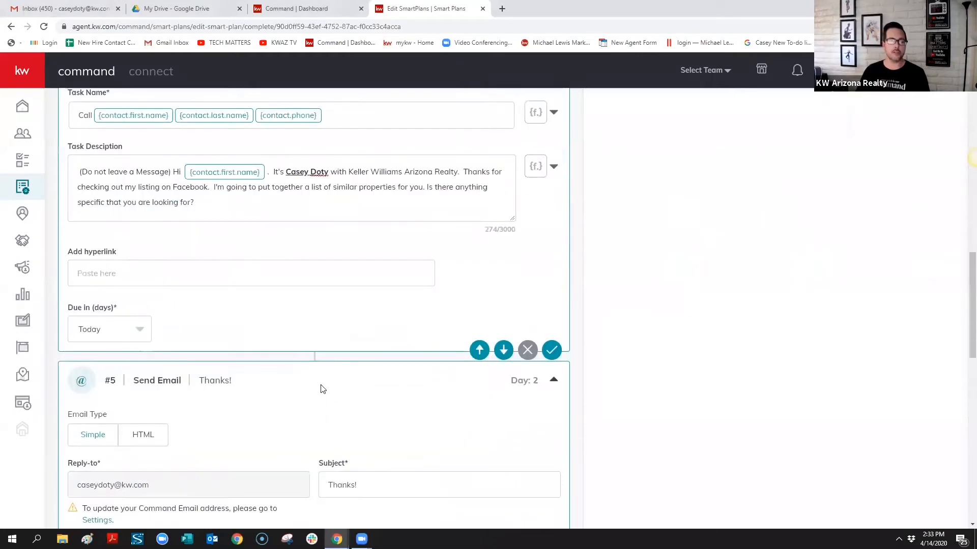
{"action": "scroll", "coordinate": [321, 386], "scroll_direction": "down", "scroll_amount": 10}
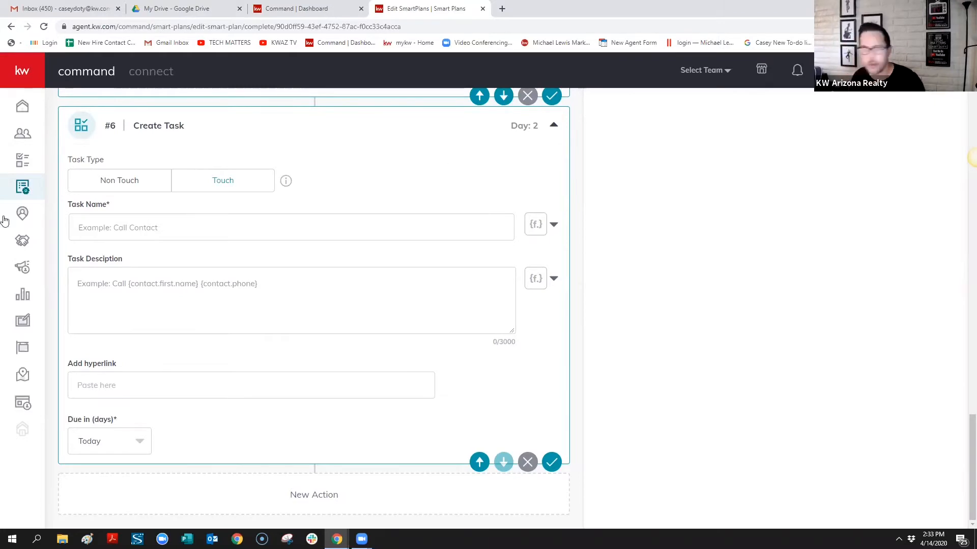
Name the step #6 task 'Look up name in Monsoon Tax Records', fixing the typos
{"action": "left_click", "coordinate": [190, 224]}
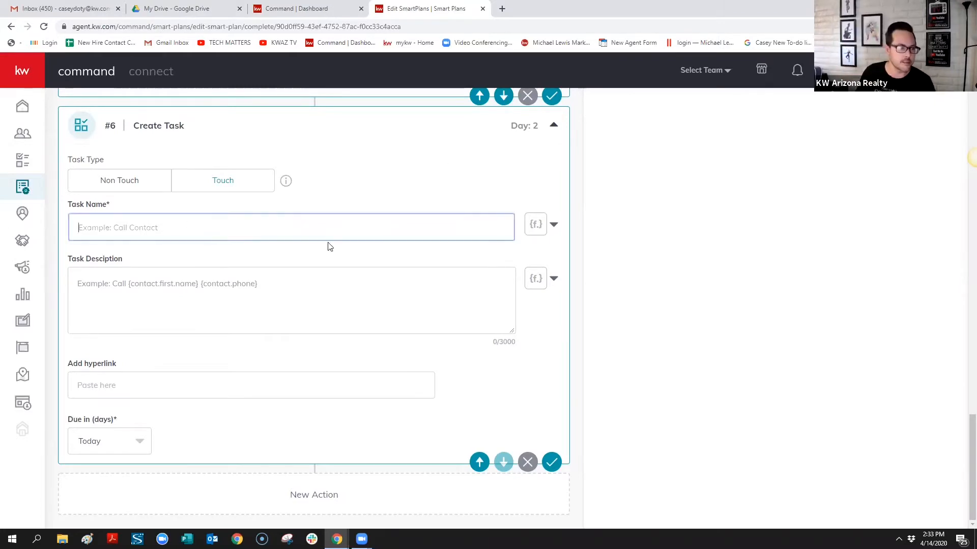
{"action": "type", "text": "Look"}
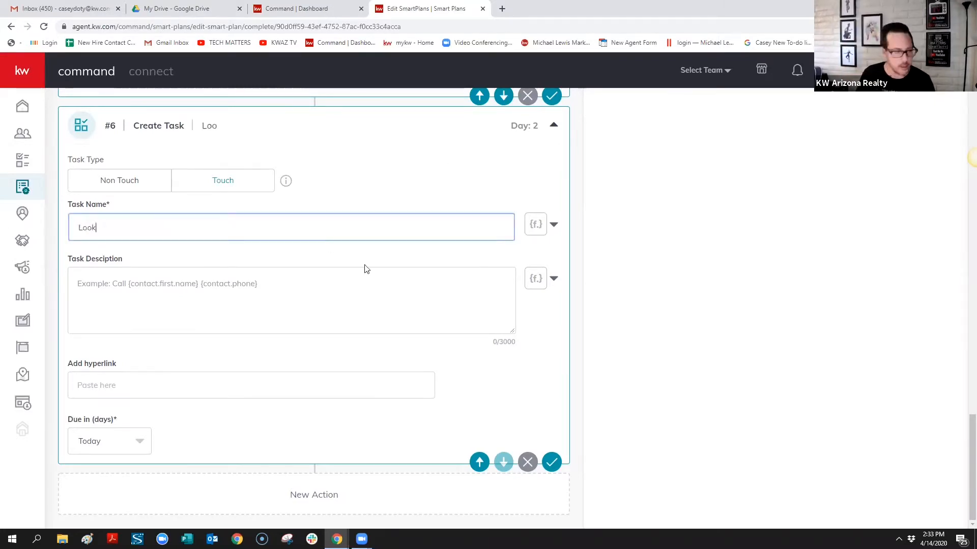
{"action": "type", "text": " up n"}
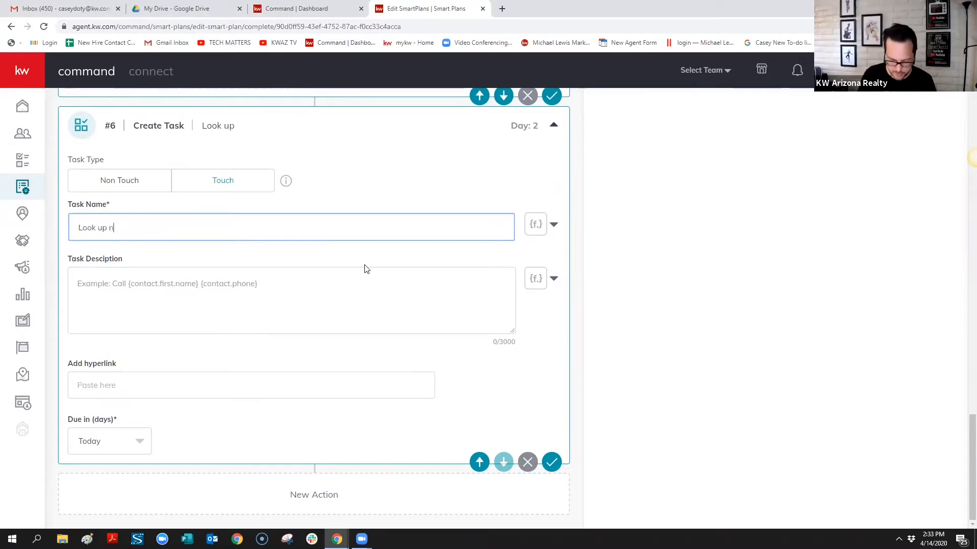
{"action": "type", "text": "ame in "}
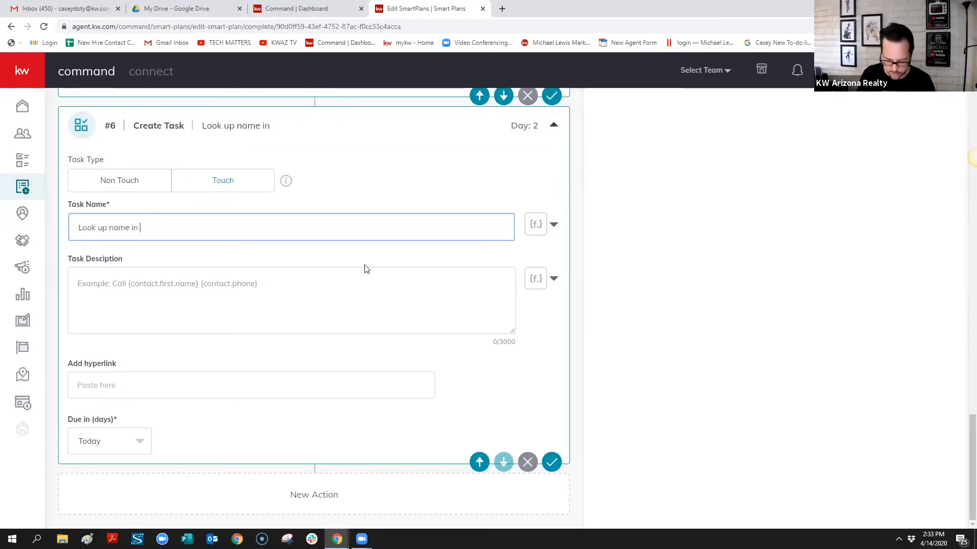
{"action": "type", "text": "Monsoon Tacx"}
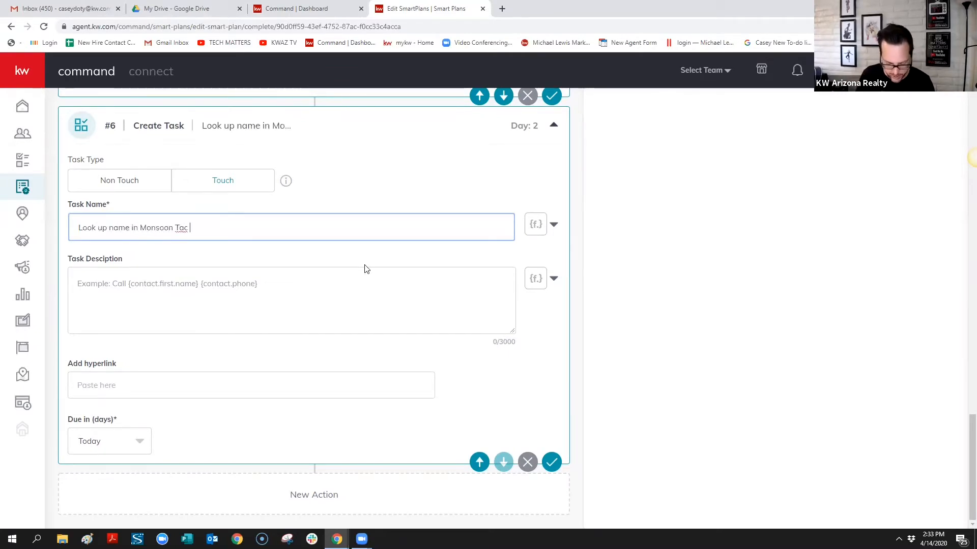
{"action": "key", "text": "BackSpace"}
{"action": "key", "text": "BackSpace"}
{"action": "key", "text": "BackSpace"}
{"action": "type", "text": "x "}
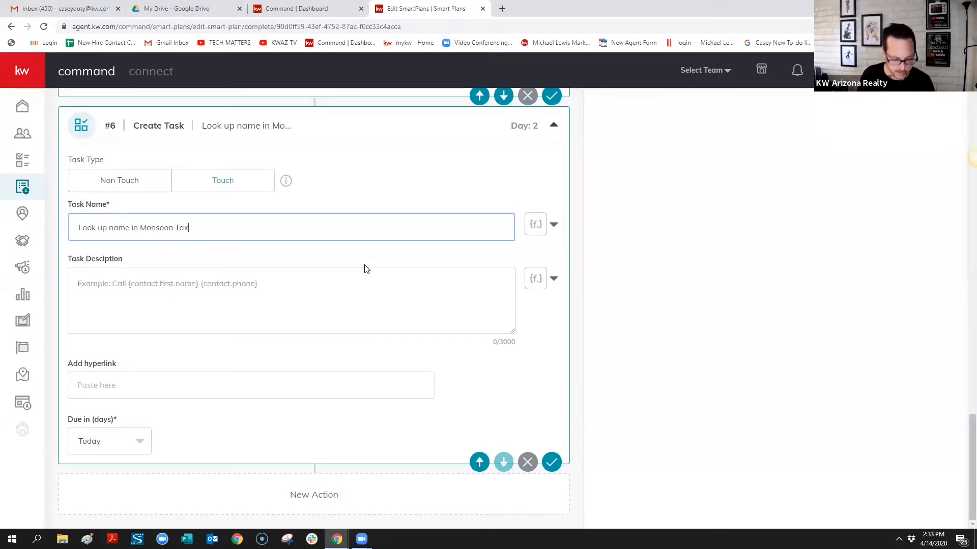
{"action": "type", "text": "REcord"}
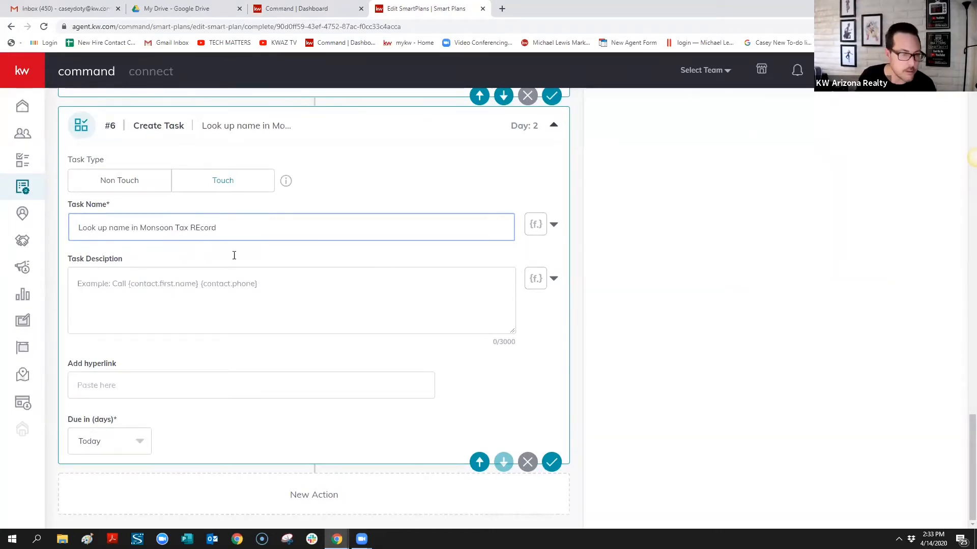
{"action": "left_click", "coordinate": [200, 226]}
{"action": "key", "text": "BackSpace"}
{"action": "type", "text": "e"}
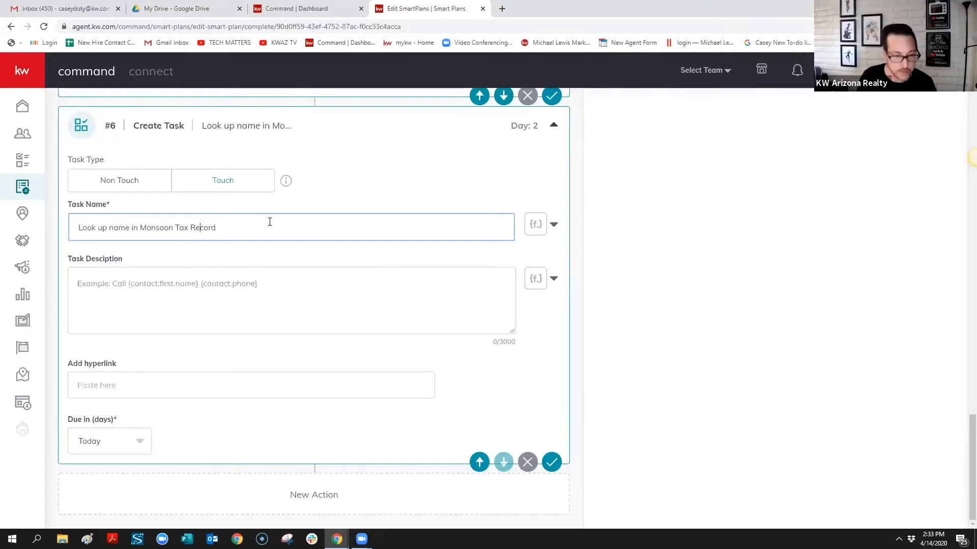
{"action": "left_click", "coordinate": [275, 219]}
{"action": "type", "text": "s"}
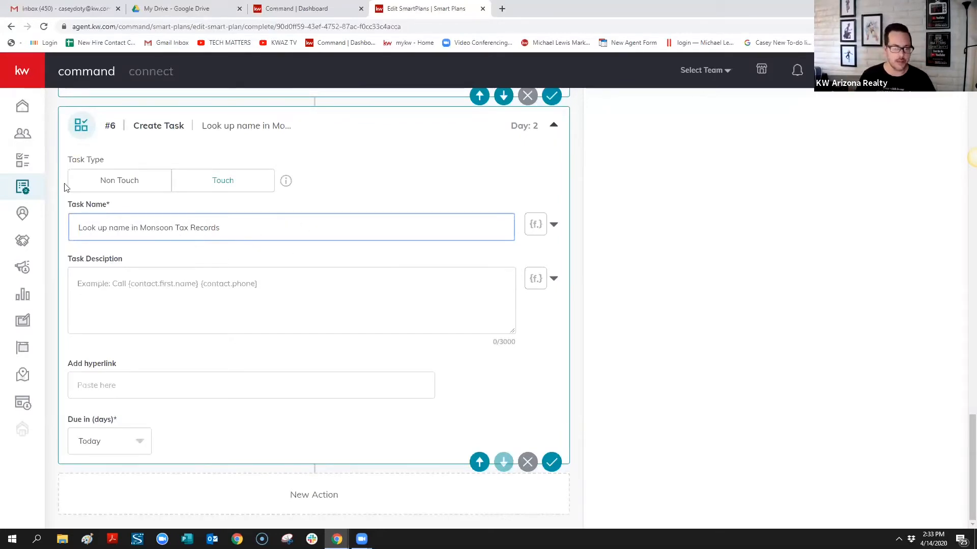
Set the task type to Non Touch
{"action": "left_click", "coordinate": [127, 189]}
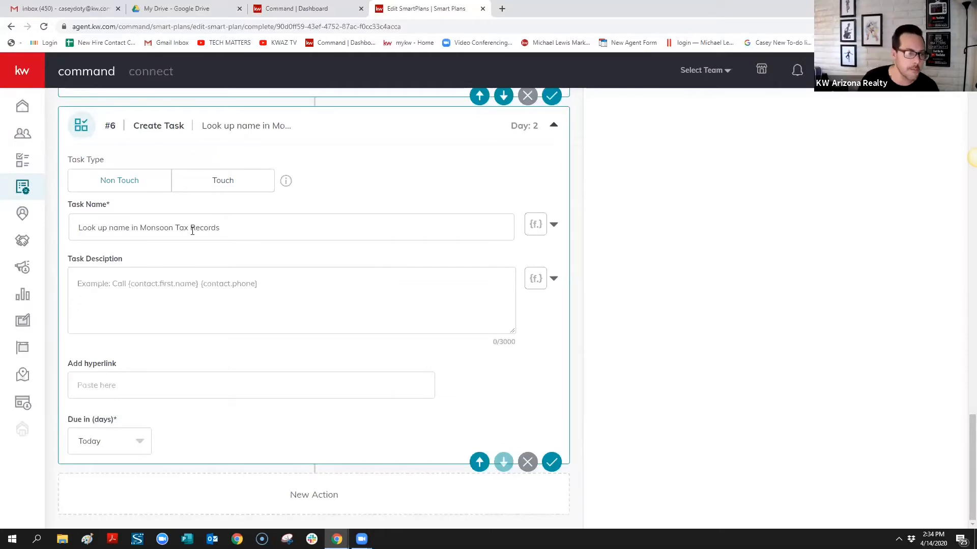
{"action": "left_click", "coordinate": [242, 228]}
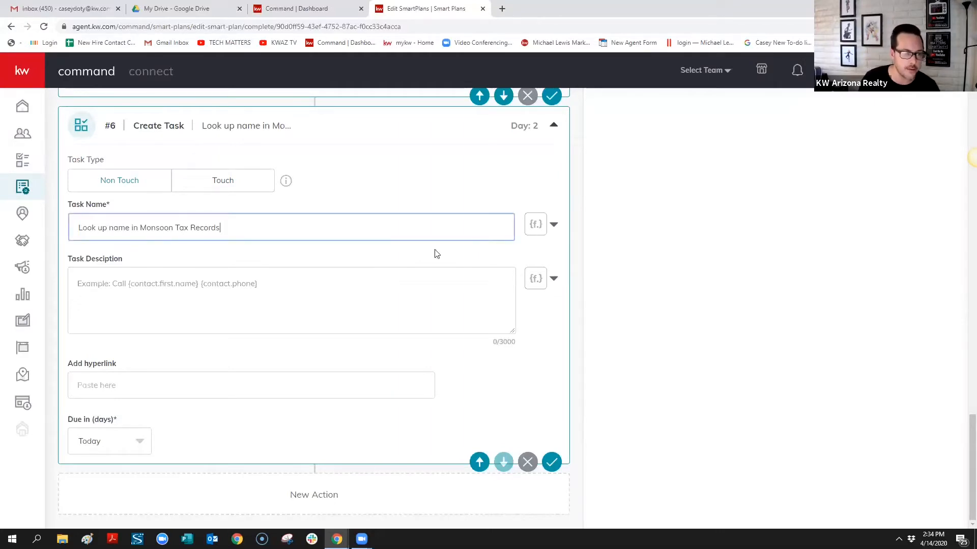
{"action": "left_click", "coordinate": [554, 225]}
Append the contact.first.name and contact.last.name merge fields to the task name
{"action": "left_click", "coordinate": [512, 252]}
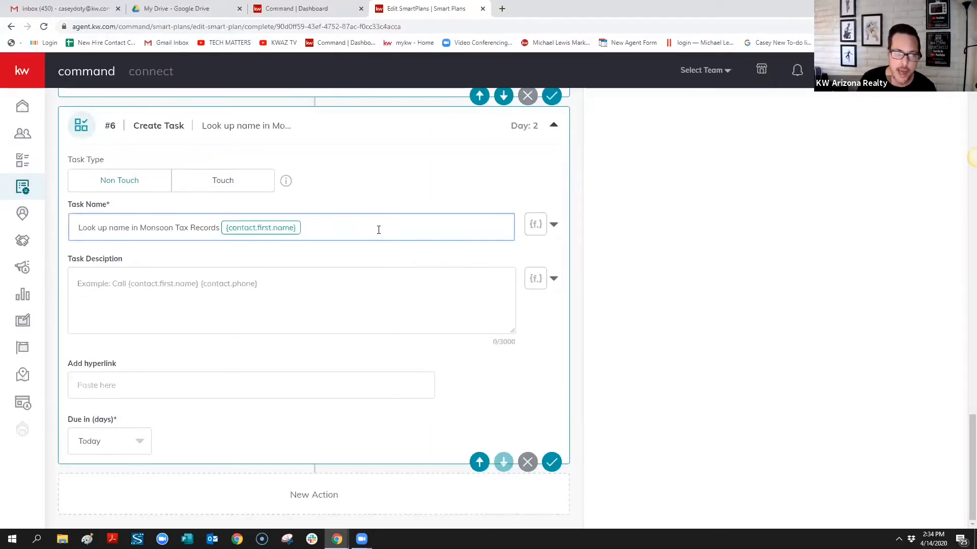
{"action": "left_click", "coordinate": [554, 225]}
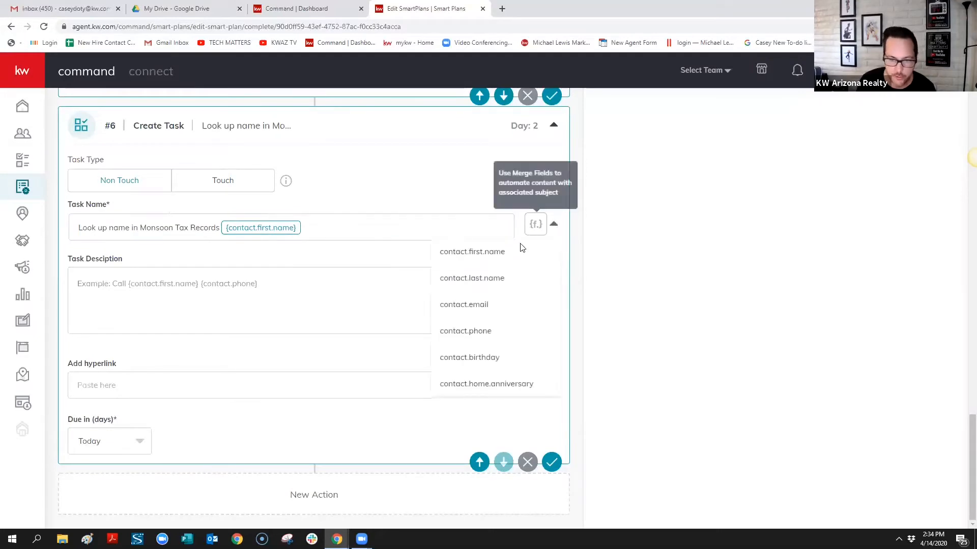
{"action": "left_click", "coordinate": [508, 283]}
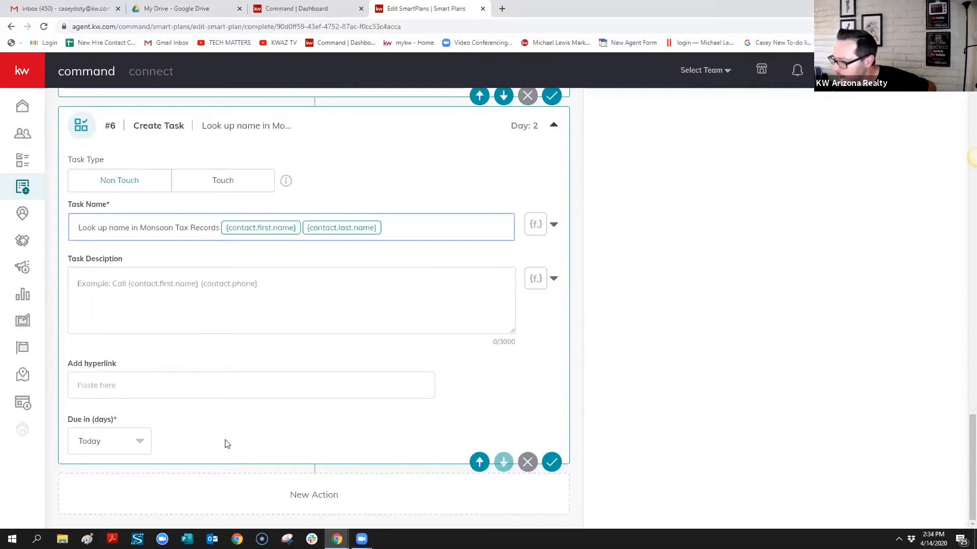
{"action": "left_click", "coordinate": [283, 286]}
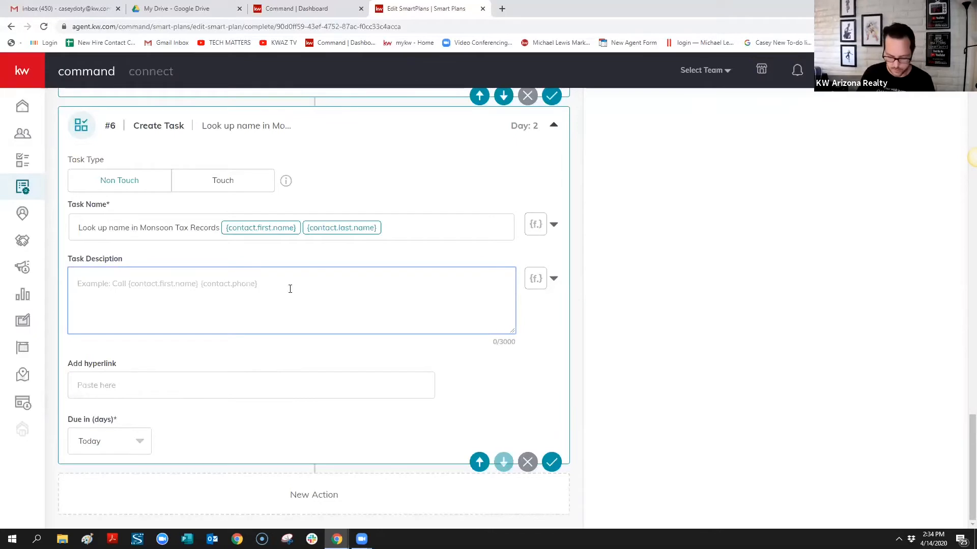
Enter 'Look up name in Tax Records.' as the step #6 task description
{"action": "type", "text": "Loo"}
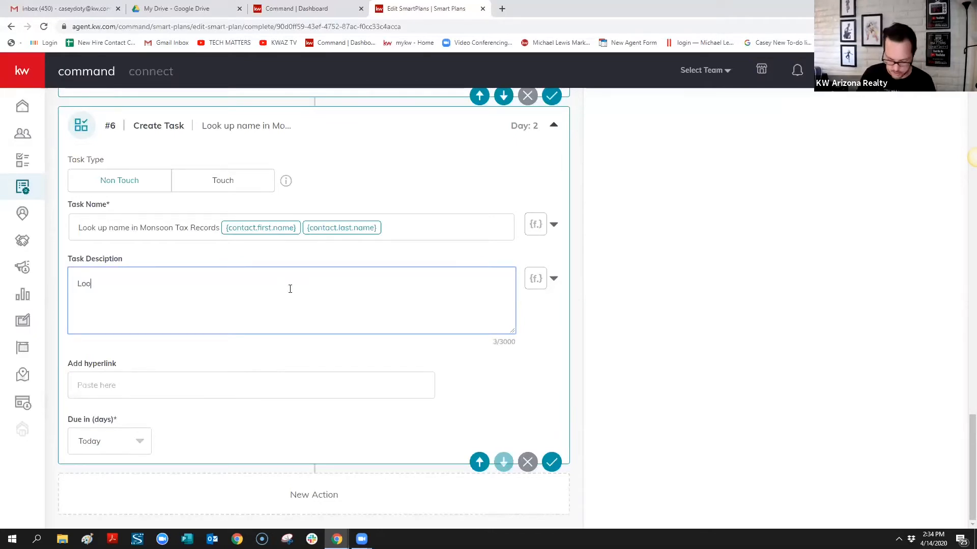
{"action": "type", "text": "k up name in "}
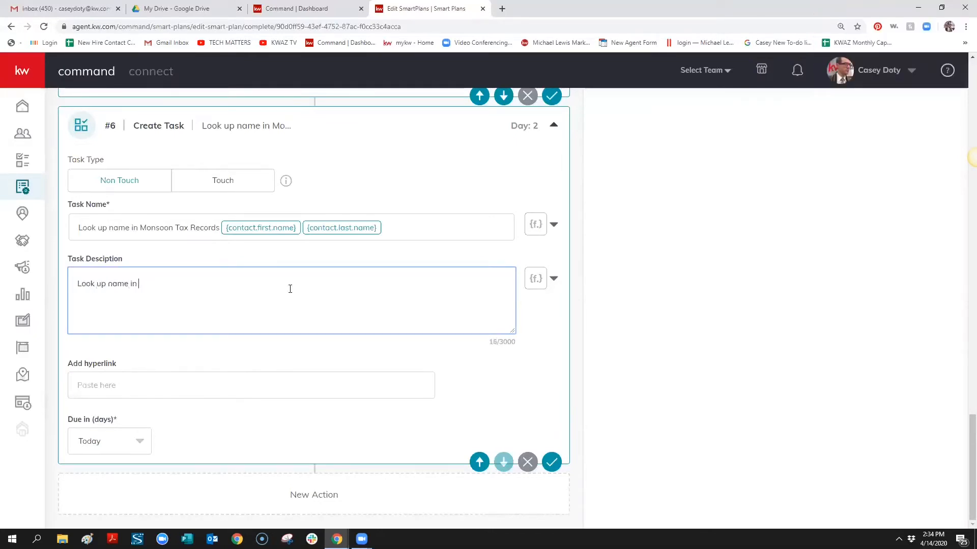
{"action": "type", "text": "Tax Records."}
{"action": "left_click", "coordinate": [976, 158]}
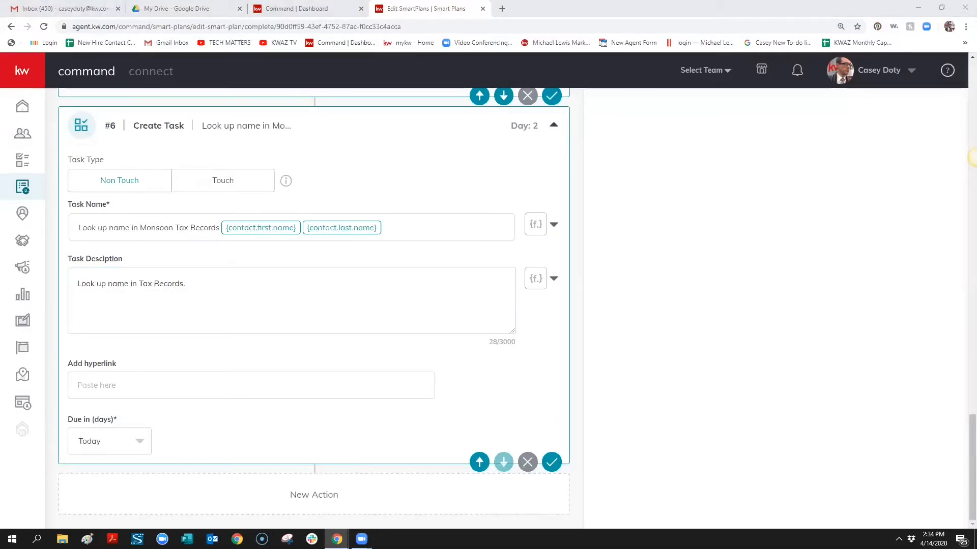
Paste the numbered follow-up instructions into the task description and remove the blank line above #1
{"action": "left_click", "coordinate": [155, 308]}
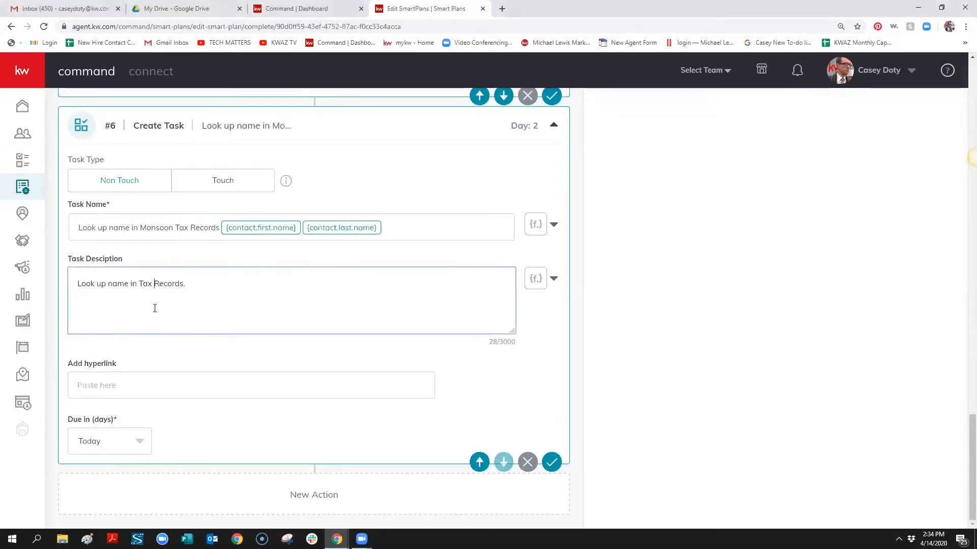
{"action": "key", "text": "ctrl+v"}
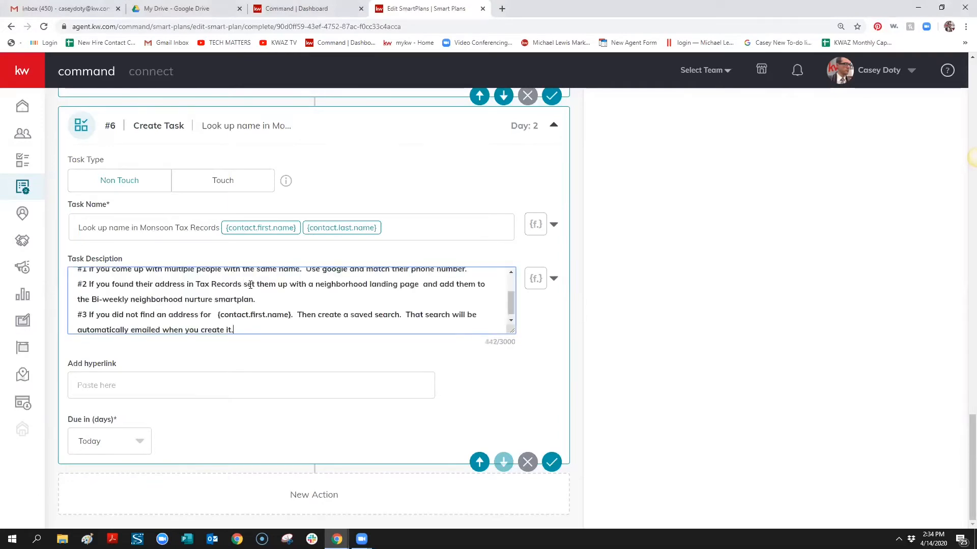
{"action": "scroll", "coordinate": [283, 297], "scroll_direction": "up", "scroll_amount": 3}
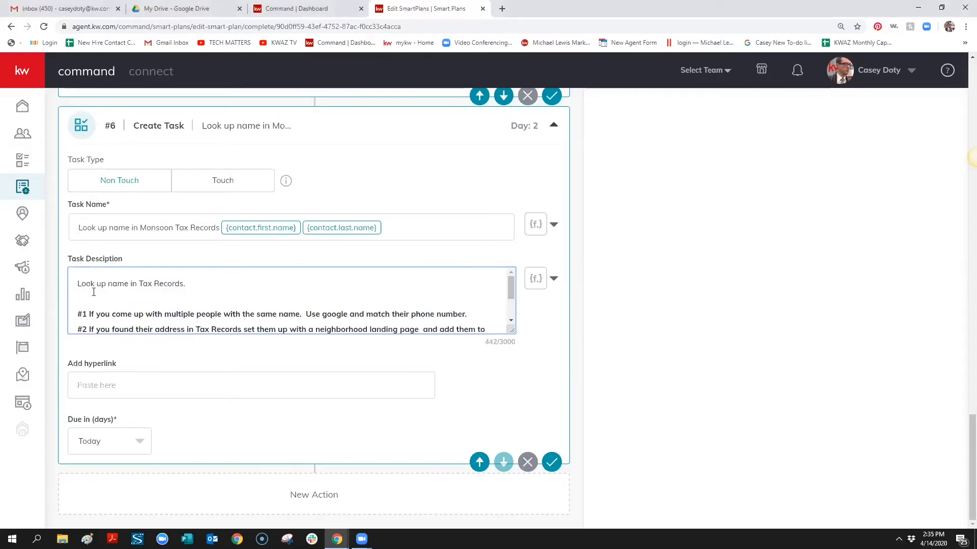
{"action": "left_click", "coordinate": [140, 300]}
{"action": "key", "text": "Delete"}
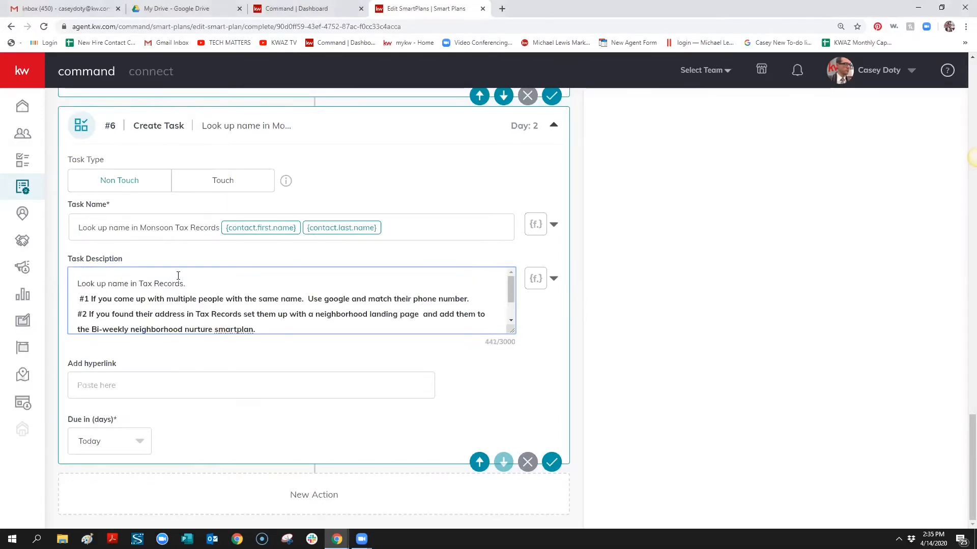
{"action": "left_click_drag", "start_coordinate": [199, 286], "coordinate": [50, 287]}
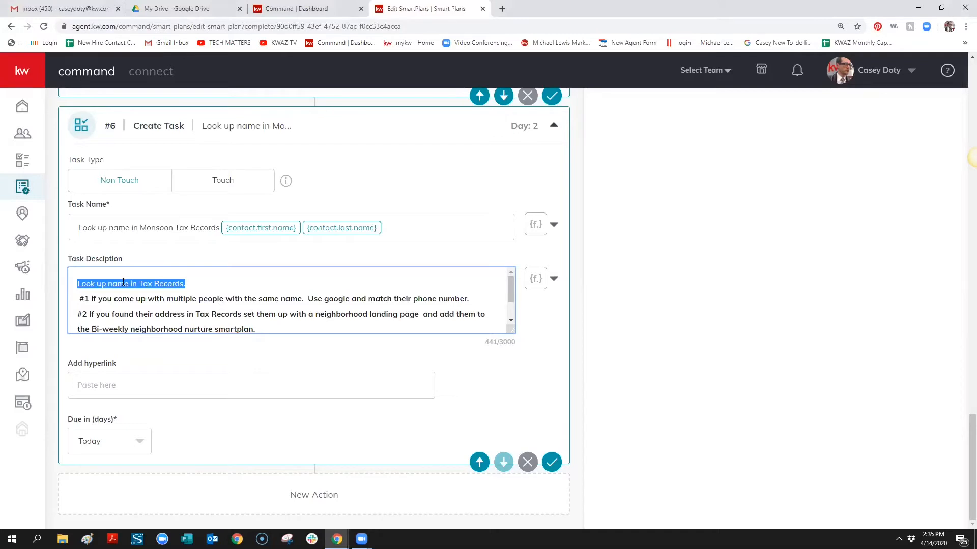
{"action": "key", "text": "Delete"}
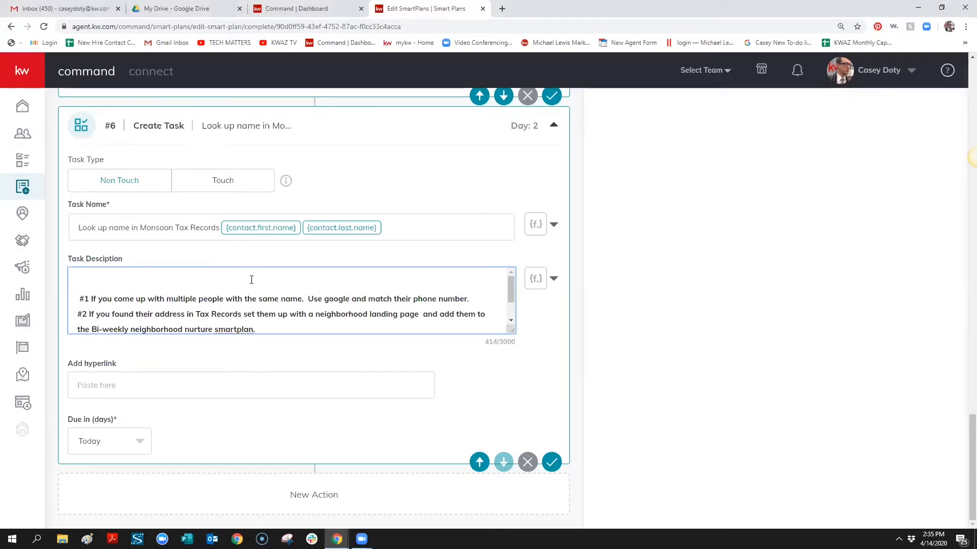
{"action": "key", "text": "ctrl+z"}
Insert the contact.first.name and contact.last.name merge fields after 'Records.' on the opening line
{"action": "left_click", "coordinate": [248, 280]}
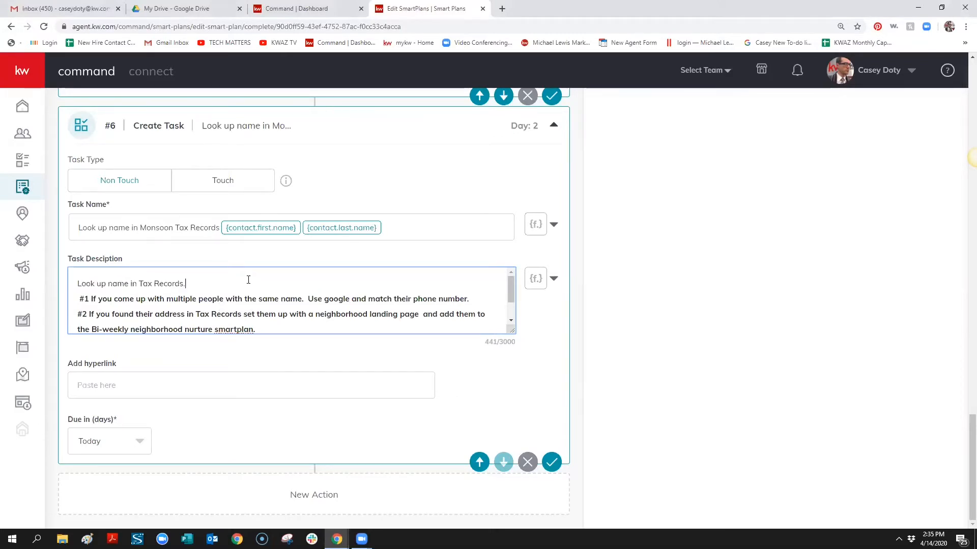
{"action": "left_click", "coordinate": [553, 278]}
{"action": "left_click", "coordinate": [473, 306]}
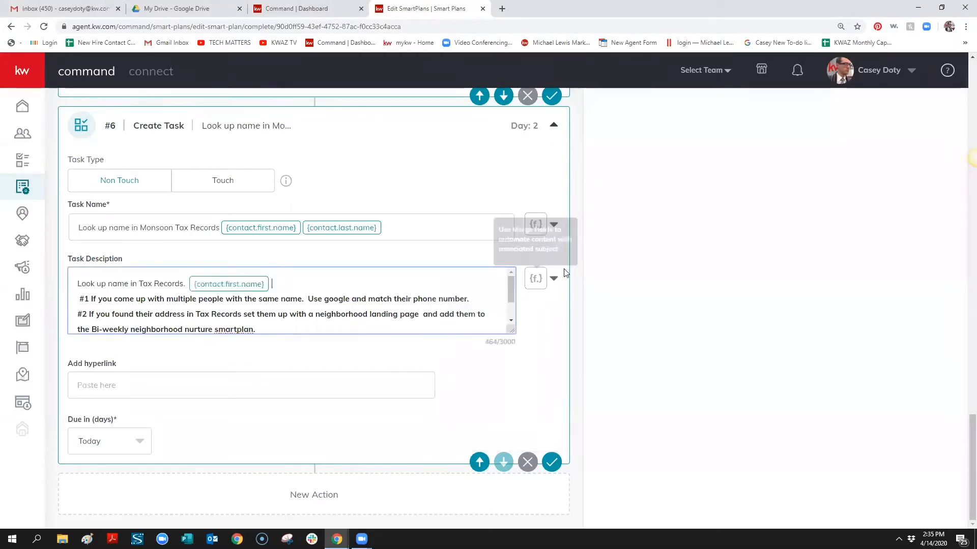
{"action": "left_click", "coordinate": [553, 278]}
{"action": "left_click", "coordinate": [487, 333]}
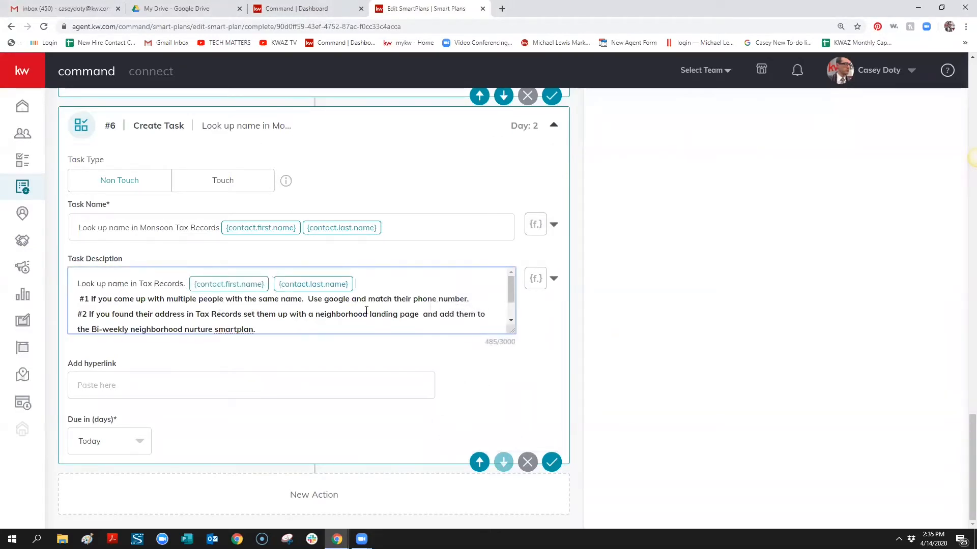
{"action": "scroll", "coordinate": [365, 326], "scroll_direction": "down", "scroll_amount": 2}
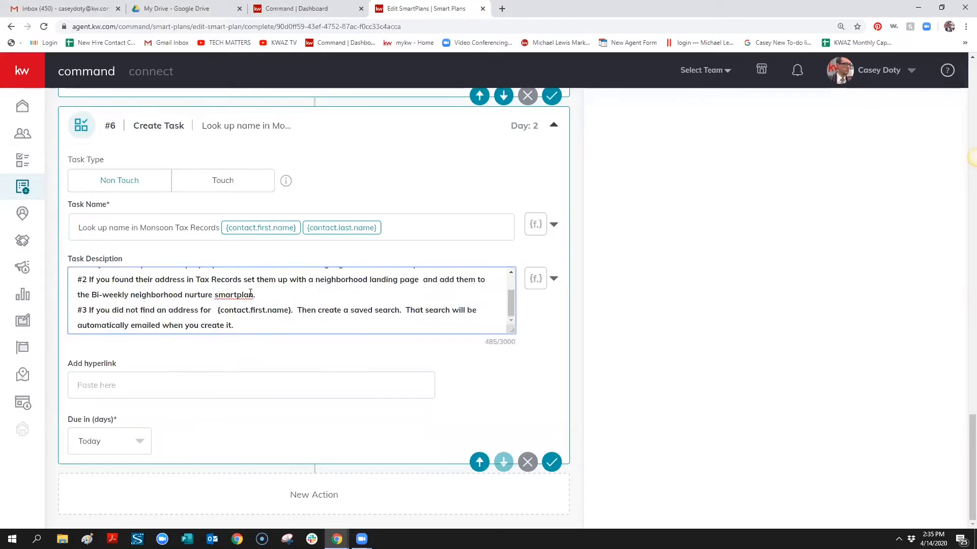
{"action": "scroll", "coordinate": [283, 288], "scroll_direction": "up", "scroll_amount": 2}
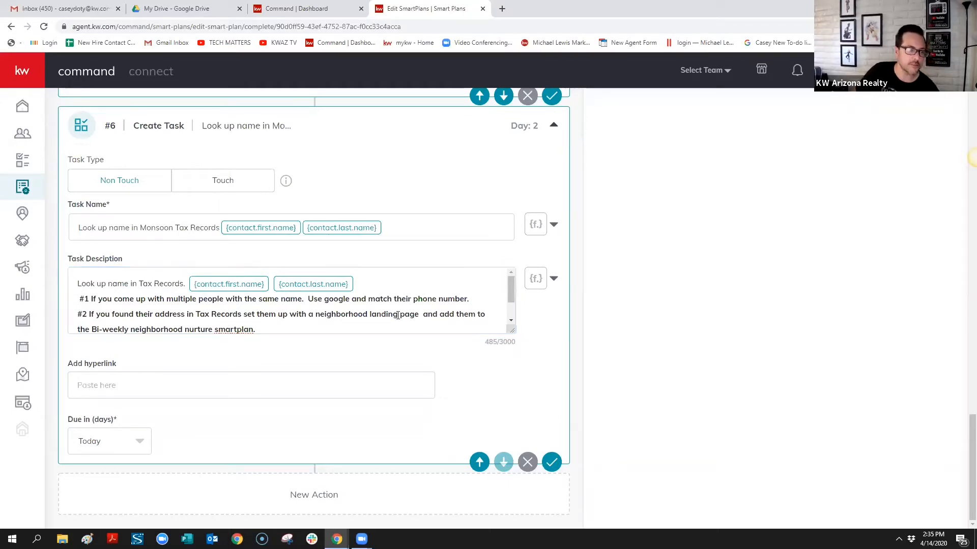
Prefix the Tax Records line with #1 and renumber the next two lines #2 and #3
{"action": "left_click", "coordinate": [93, 288]}
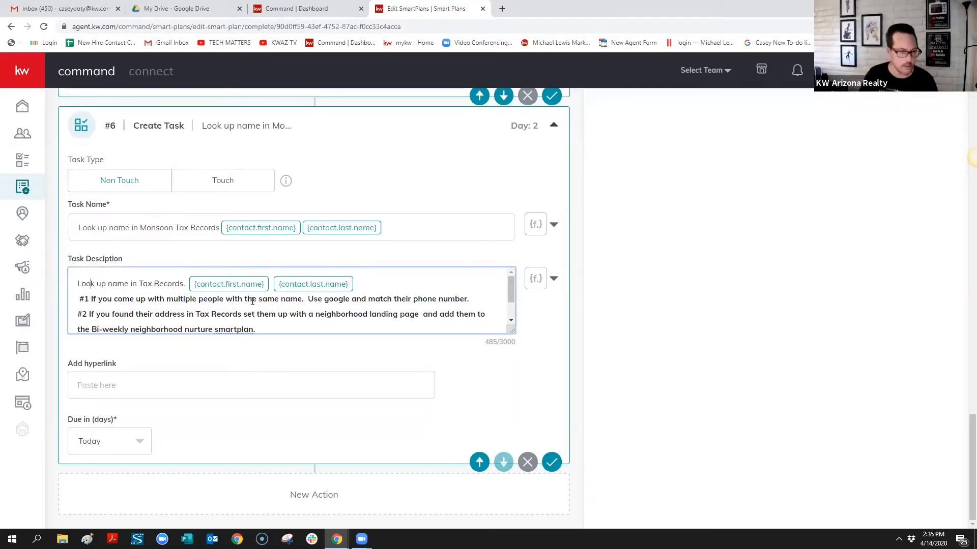
{"action": "key", "text": "Home"}
{"action": "type", "text": "#1"}
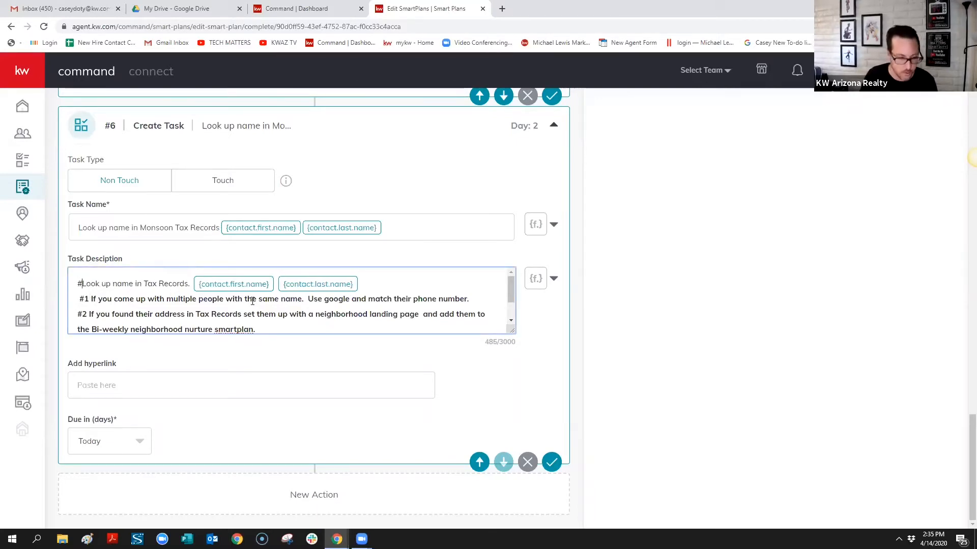
{"action": "left_click", "coordinate": [88, 299]}
{"action": "key", "text": "BackSpace"}
{"action": "type", "text": "2"}
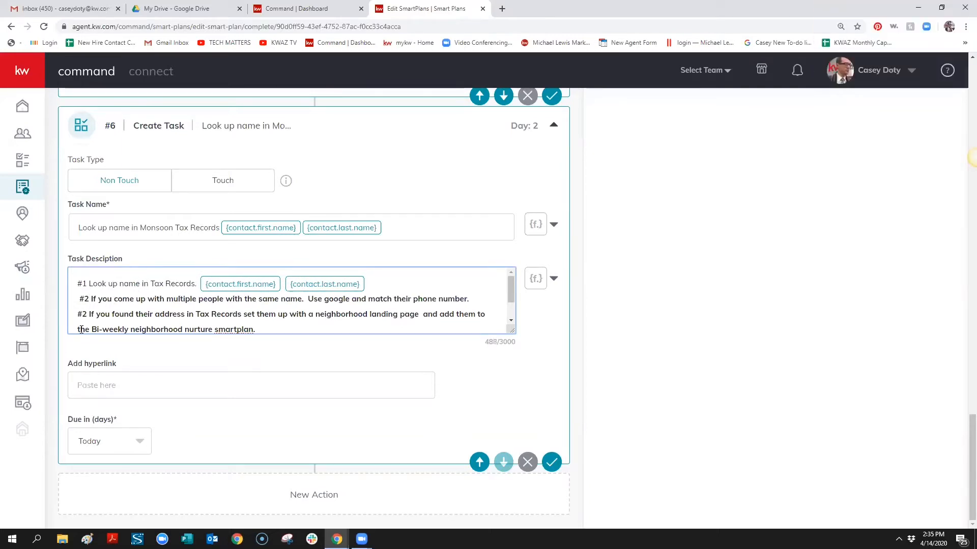
{"action": "key", "text": "BackSpace"}
{"action": "type", "text": "3"}
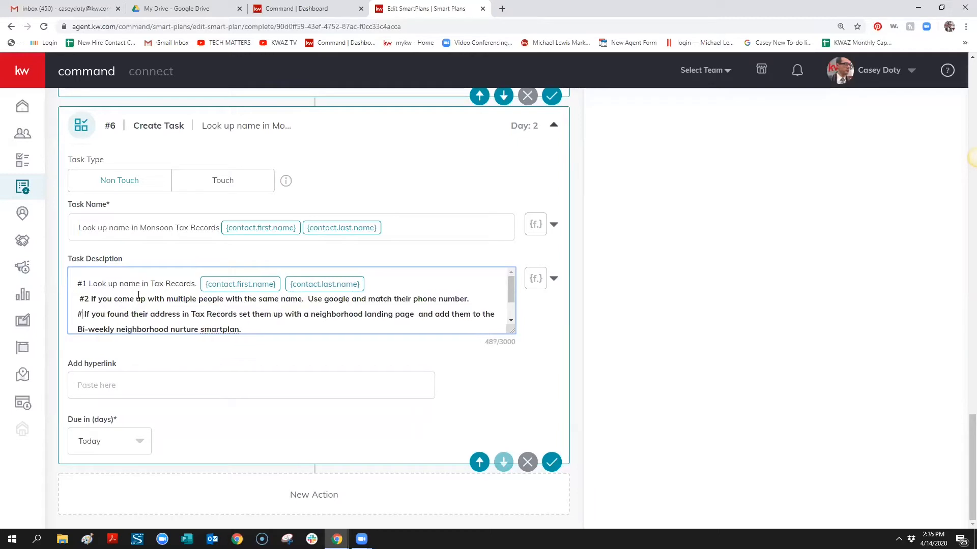
Renumber the saved-search line to #4 and remove the stray space before #2
{"action": "scroll", "coordinate": [87, 310], "scroll_direction": "down", "scroll_amount": 1}
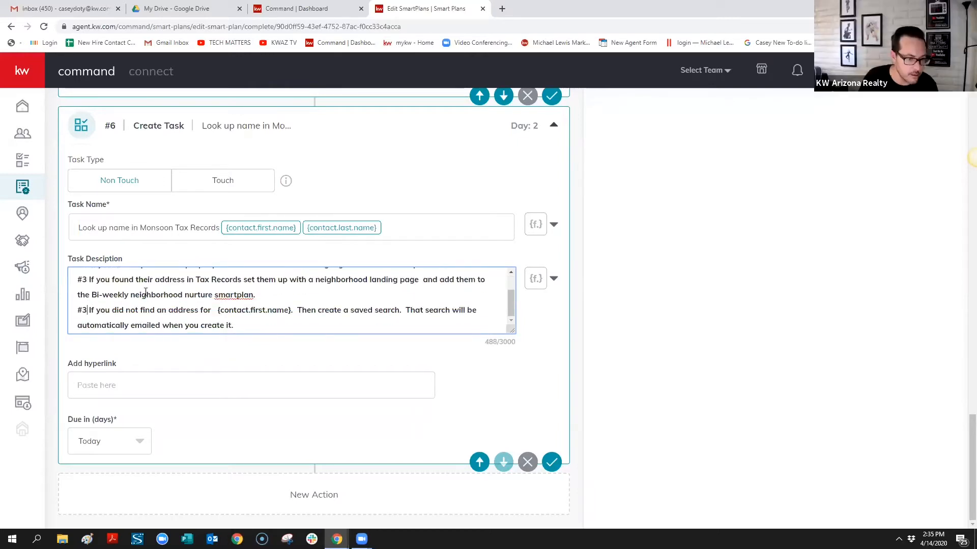
{"action": "left_click", "coordinate": [87, 310]}
{"action": "key", "text": "BackSpace"}
{"action": "type", "text": "4"}
{"action": "scroll", "coordinate": [89, 272], "scroll_direction": "up", "scroll_amount": 1}
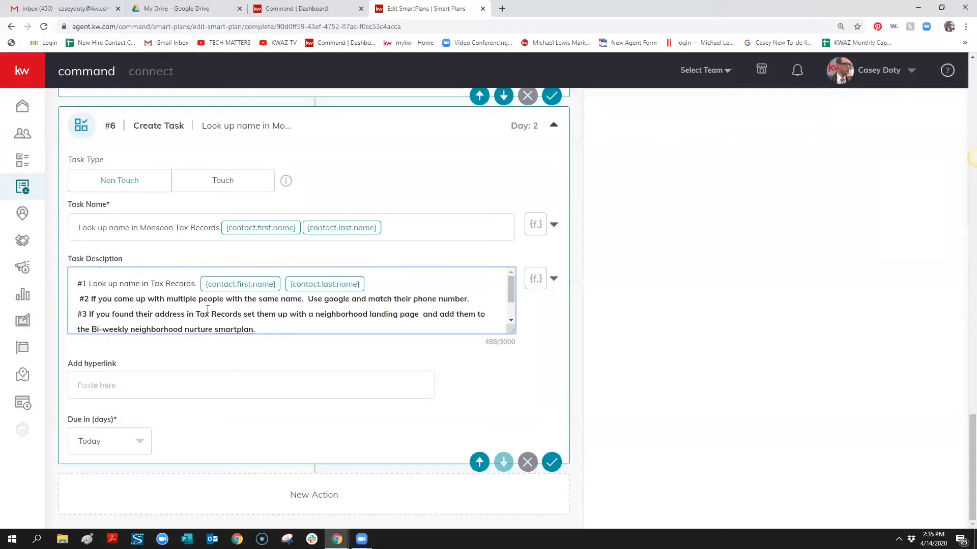
{"action": "key", "text": "BackSpace"}
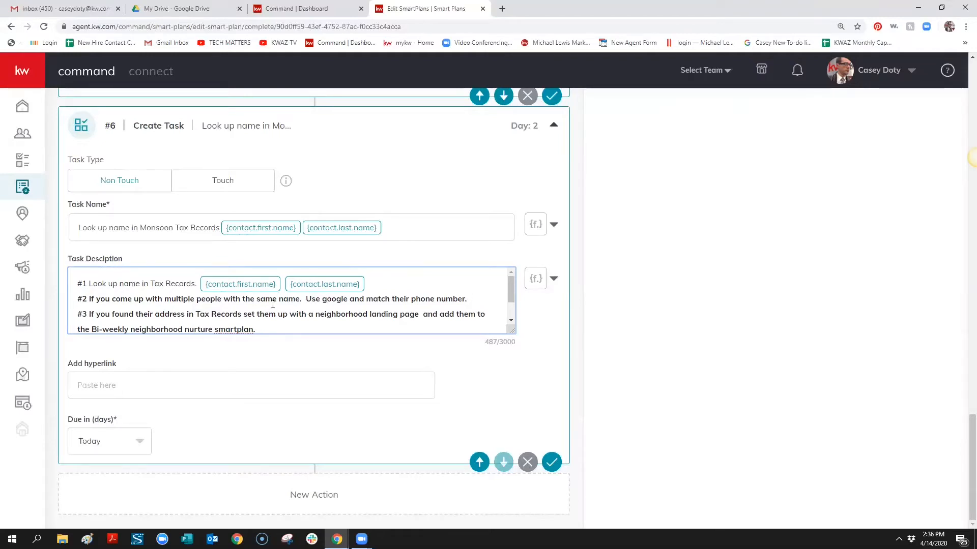
{"action": "scroll", "coordinate": [274, 304], "scroll_direction": "down", "scroll_amount": 2}
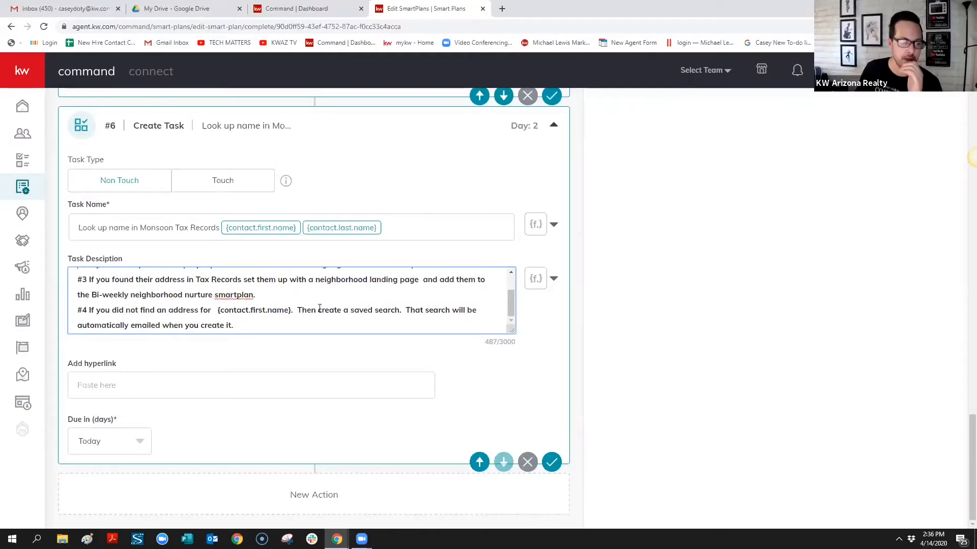
{"action": "scroll", "coordinate": [320, 308], "scroll_direction": "up", "scroll_amount": 2}
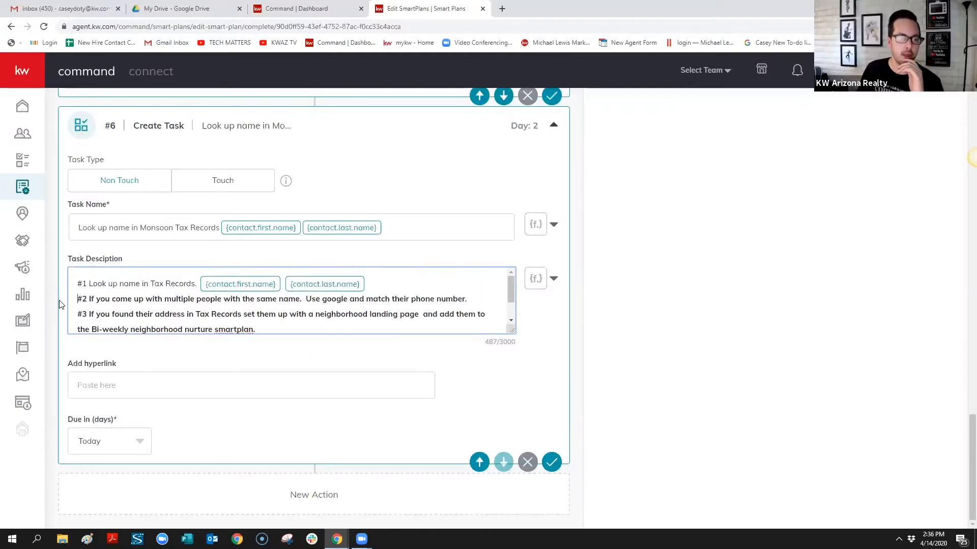
{"action": "scroll", "coordinate": [172, 307], "scroll_direction": "down", "scroll_amount": 2}
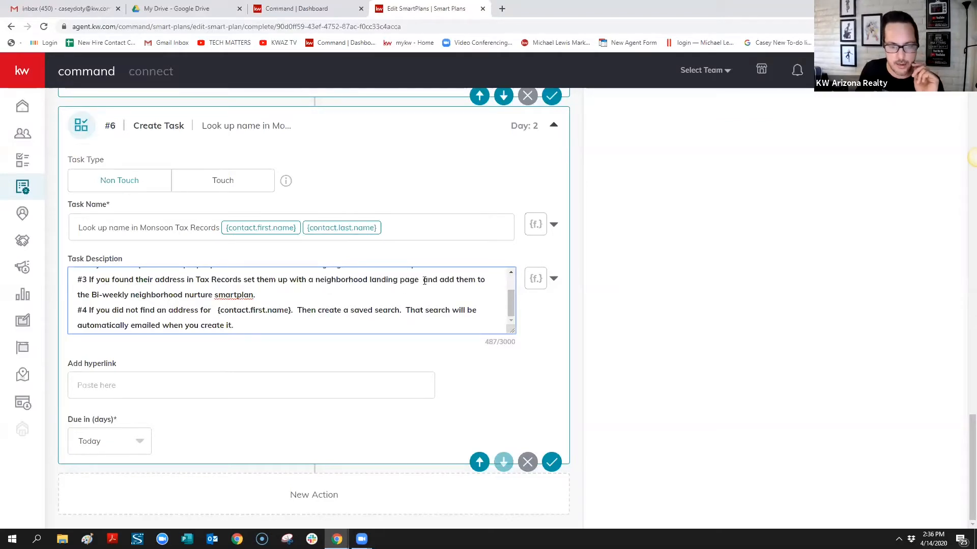
Delete the double space before 'and' in the #3 instruction
{"action": "key", "text": "BackSpace"}
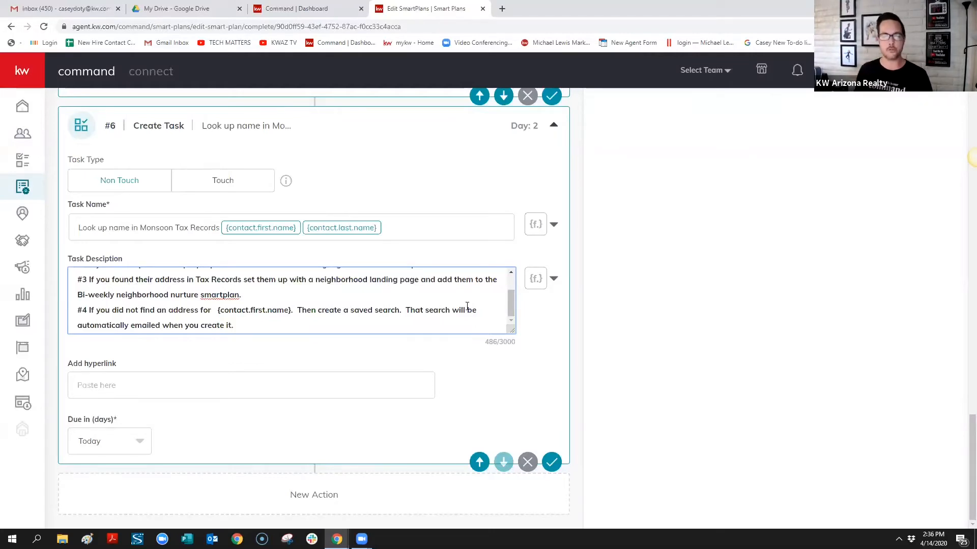
{"action": "scroll", "coordinate": [481, 293], "scroll_direction": "up", "scroll_amount": 2}
{"action": "scroll", "coordinate": [480, 293], "scroll_direction": "down", "scroll_amount": 2}
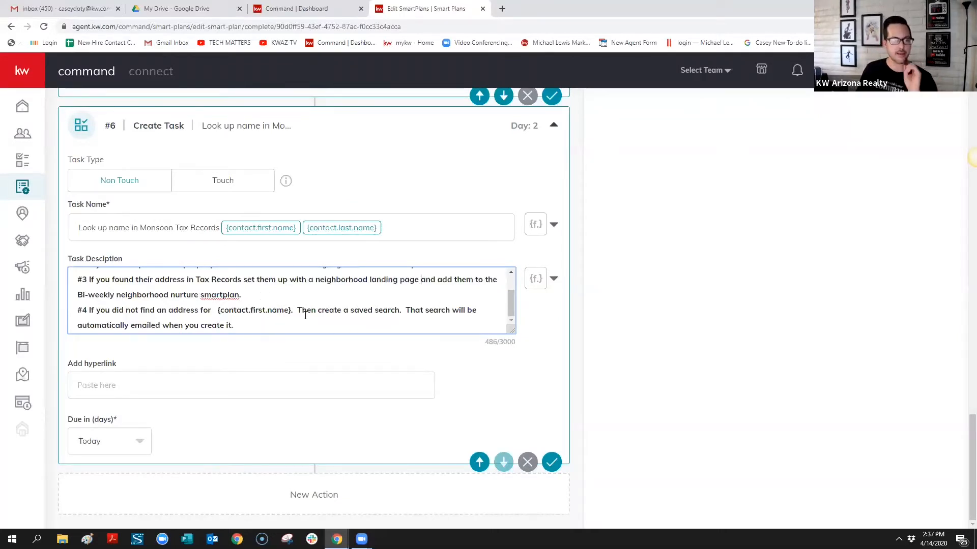
Save the #6 Create Task card and review the Day 2 Non Touch task in the SmartPlan
{"action": "left_click", "coordinate": [553, 463]}
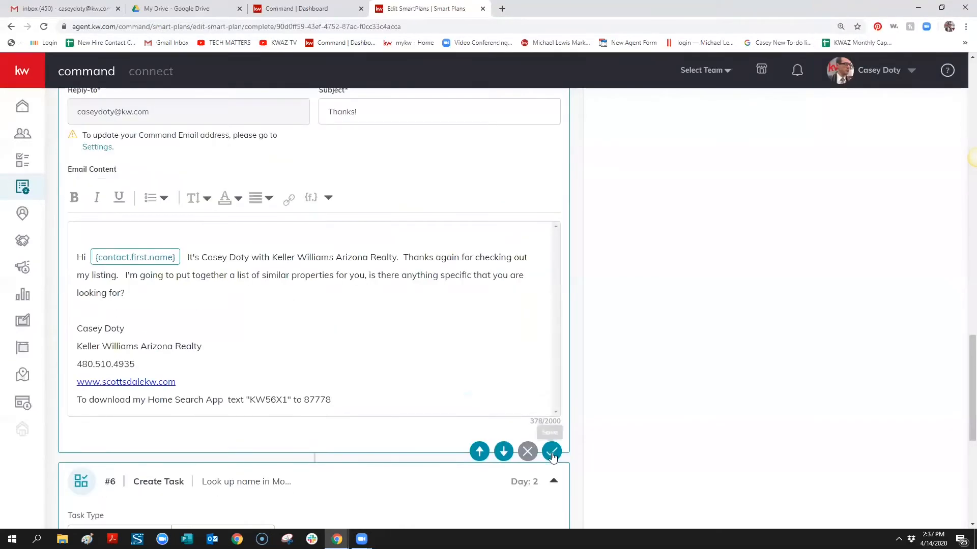
{"action": "scroll", "coordinate": [679, 369], "scroll_direction": "down", "scroll_amount": 5}
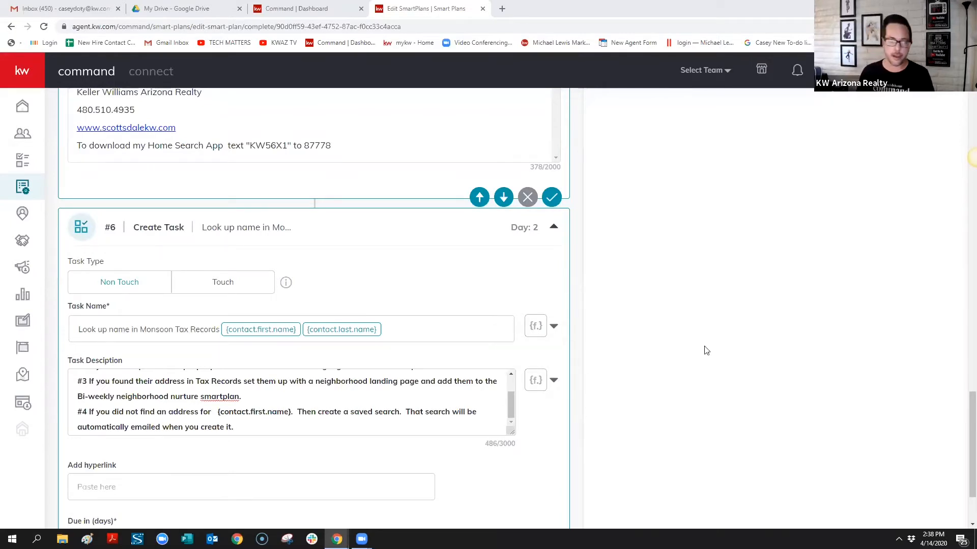
{"action": "scroll", "coordinate": [703, 351], "scroll_direction": "down", "scroll_amount": 1}
{"action": "scroll", "coordinate": [703, 353], "scroll_direction": "down", "scroll_amount": 1}
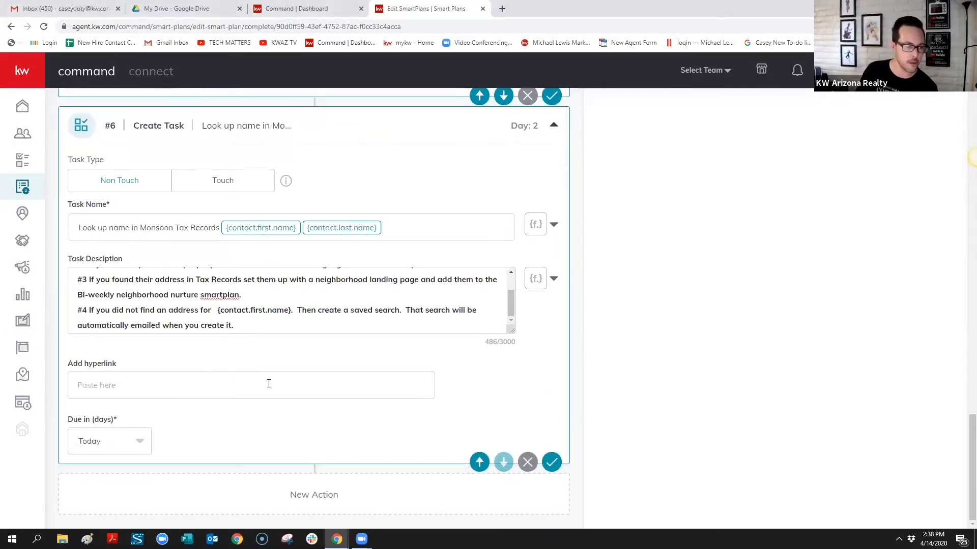
{"action": "scroll", "coordinate": [763, 374], "scroll_direction": "up", "scroll_amount": 2}
{"action": "scroll", "coordinate": [740, 373], "scroll_direction": "up", "scroll_amount": 1}
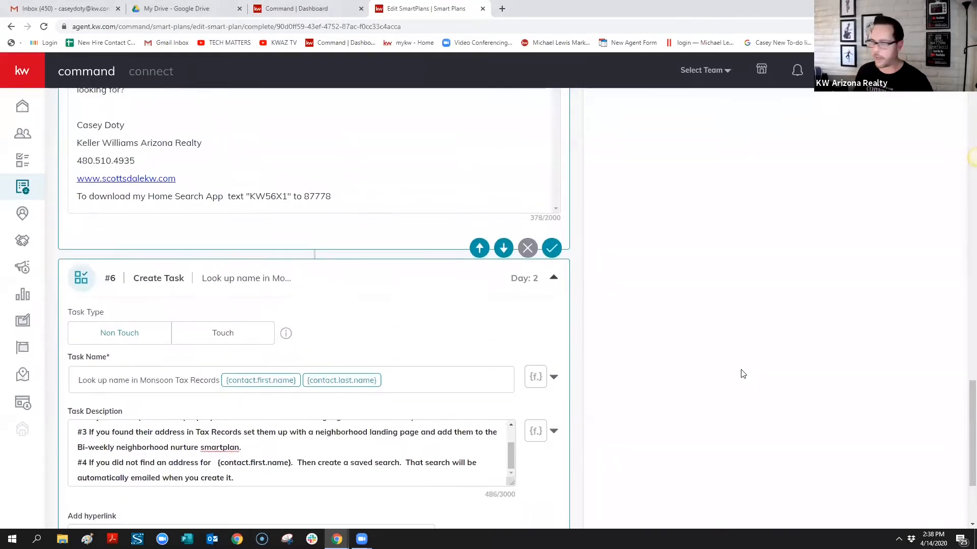
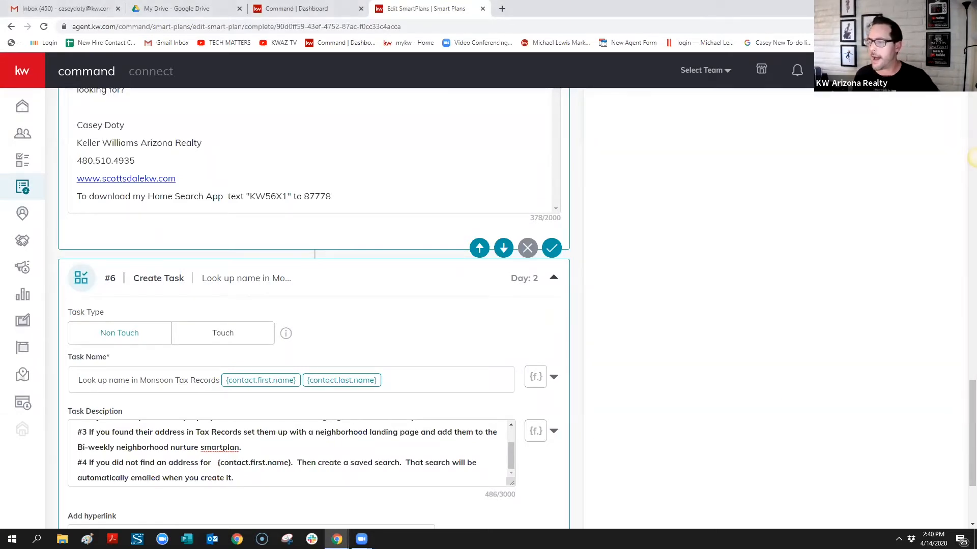
Scroll through the SmartPlan to review step #7, the 1-day delay after the Monsoon tax-records lookup
{"action": "scroll", "coordinate": [742, 321], "scroll_direction": "down", "scroll_amount": 3}
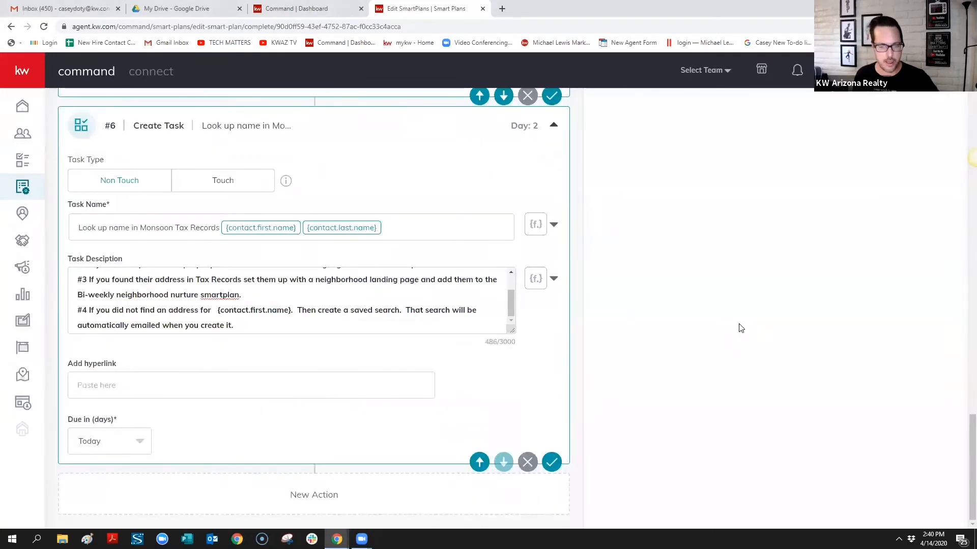
{"action": "scroll", "coordinate": [837, 258], "scroll_direction": "up", "scroll_amount": 20}
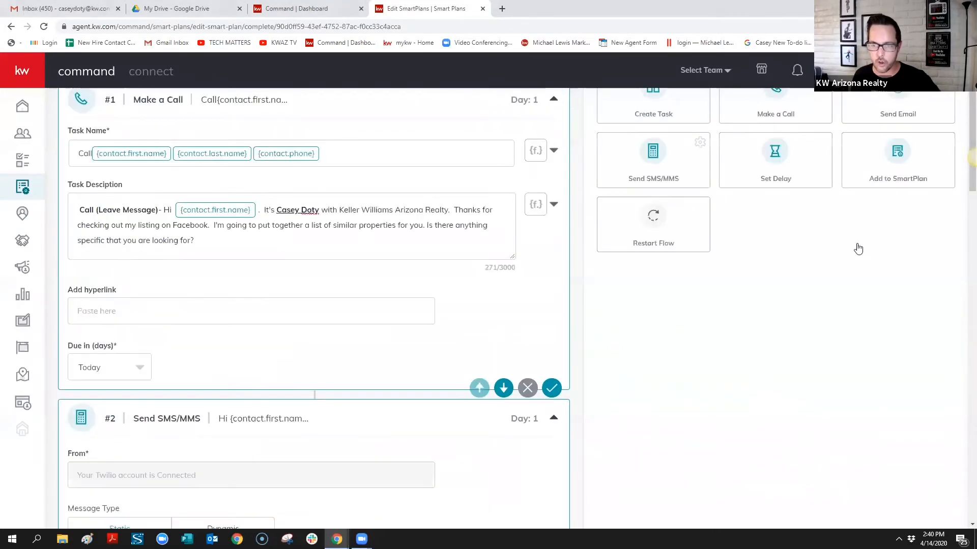
{"action": "scroll", "coordinate": [858, 248], "scroll_direction": "up", "scroll_amount": 2}
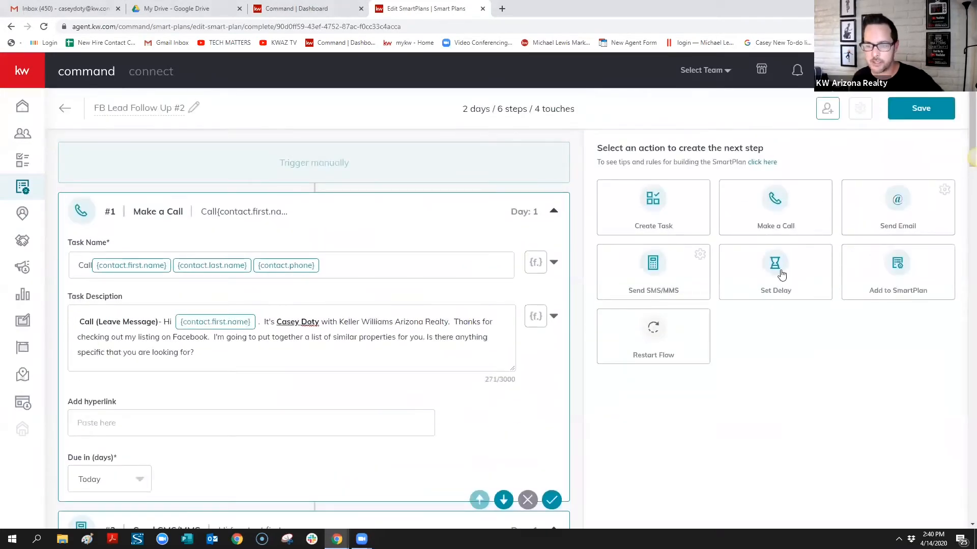
{"action": "scroll", "coordinate": [406, 257], "scroll_direction": "down", "scroll_amount": 6}
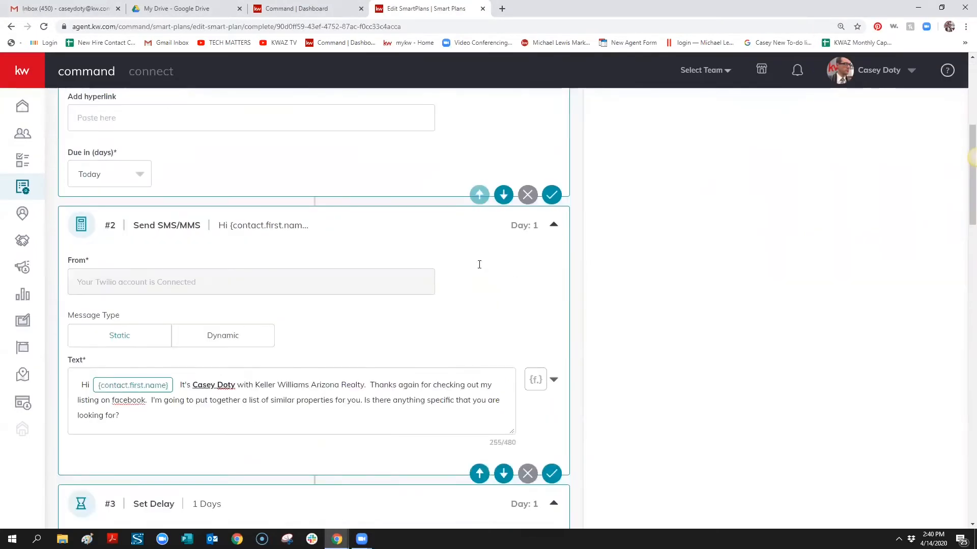
{"action": "scroll", "coordinate": [479, 265], "scroll_direction": "down", "scroll_amount": 20}
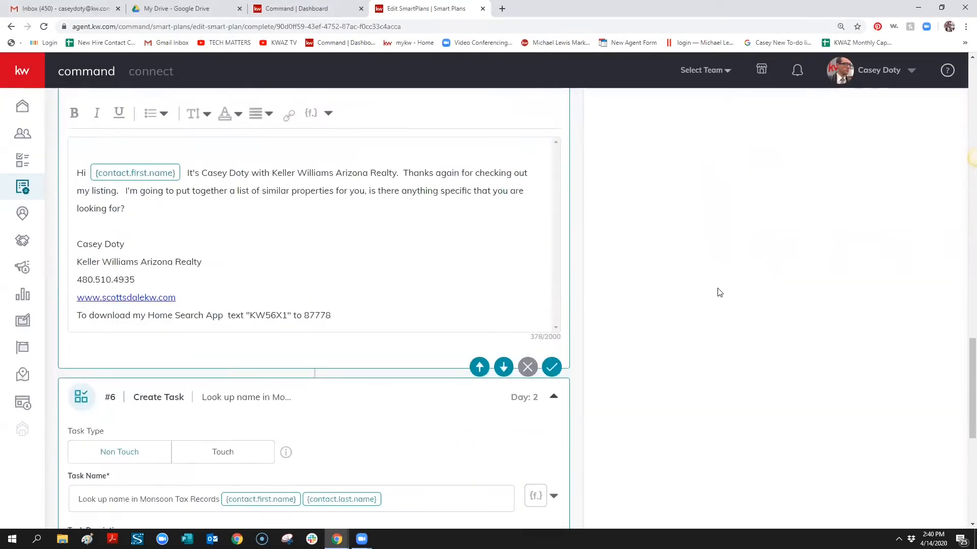
{"action": "scroll", "coordinate": [427, 514], "scroll_direction": "down", "scroll_amount": 4}
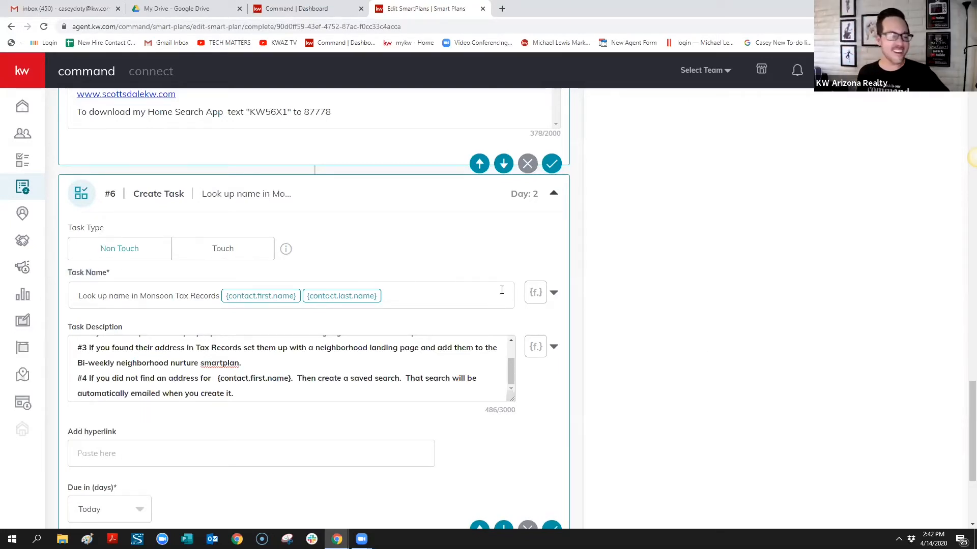
{"action": "scroll", "coordinate": [614, 355], "scroll_direction": "down", "scroll_amount": 4}
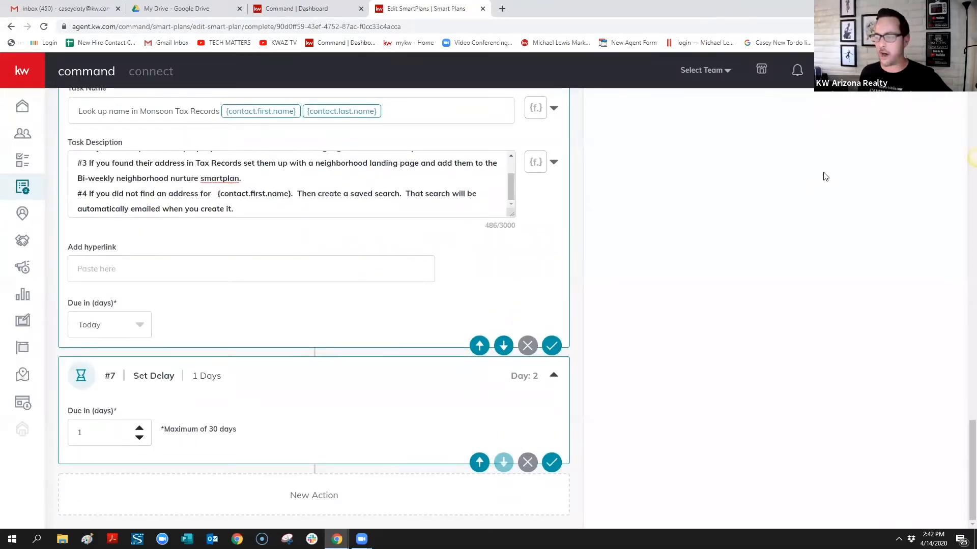
Append a Day 3 Make a Call step #8 and start on its Task Name
{"action": "scroll", "coordinate": [844, 407], "scroll_direction": "up", "scroll_amount": 20}
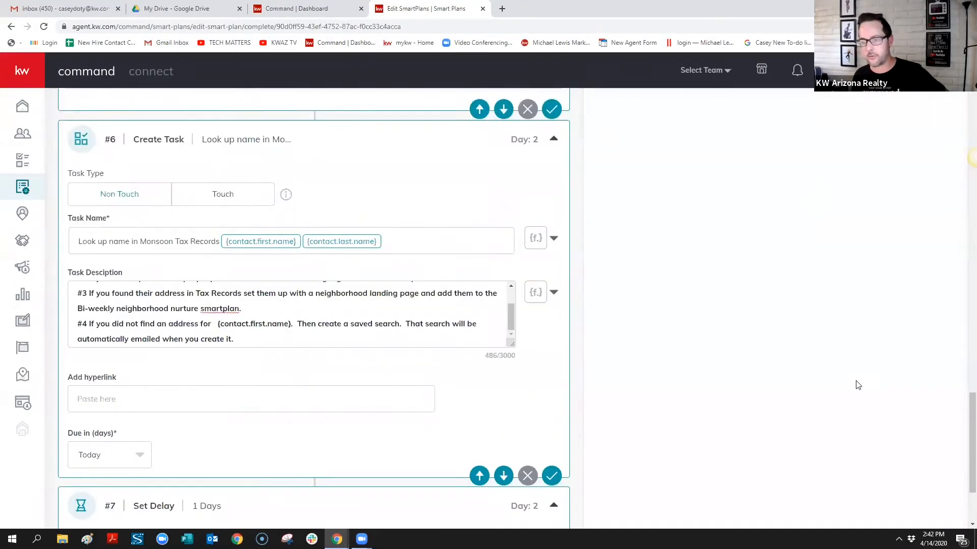
{"action": "scroll", "coordinate": [895, 183], "scroll_direction": "up", "scroll_amount": 6}
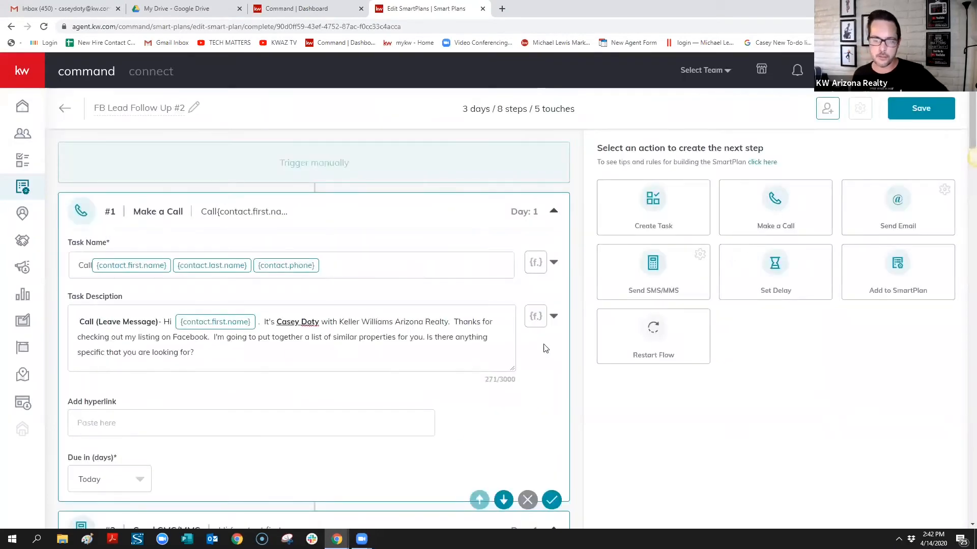
{"action": "scroll", "coordinate": [539, 320], "scroll_direction": "down", "scroll_amount": 20}
{"action": "scroll", "coordinate": [279, 305], "scroll_direction": "down", "scroll_amount": 10}
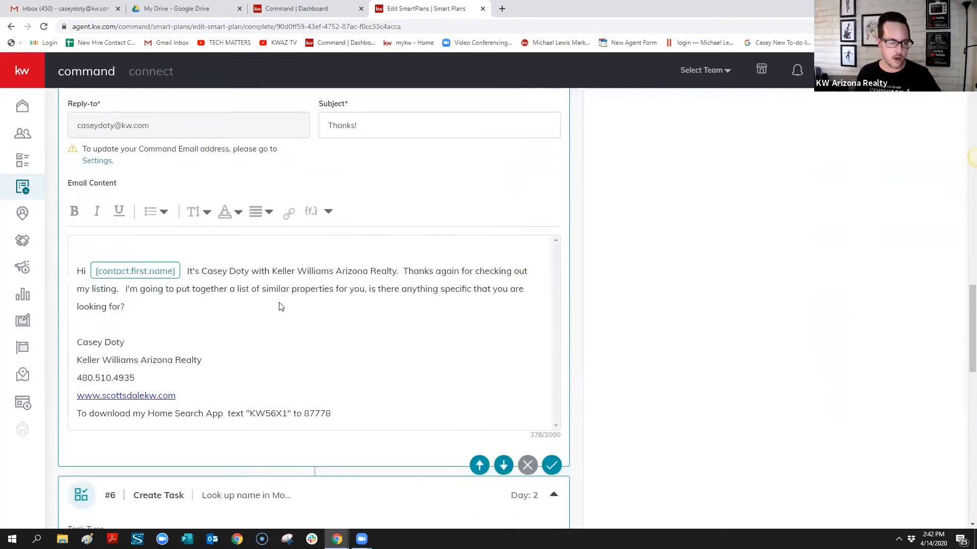
{"action": "left_click", "coordinate": [157, 229]}
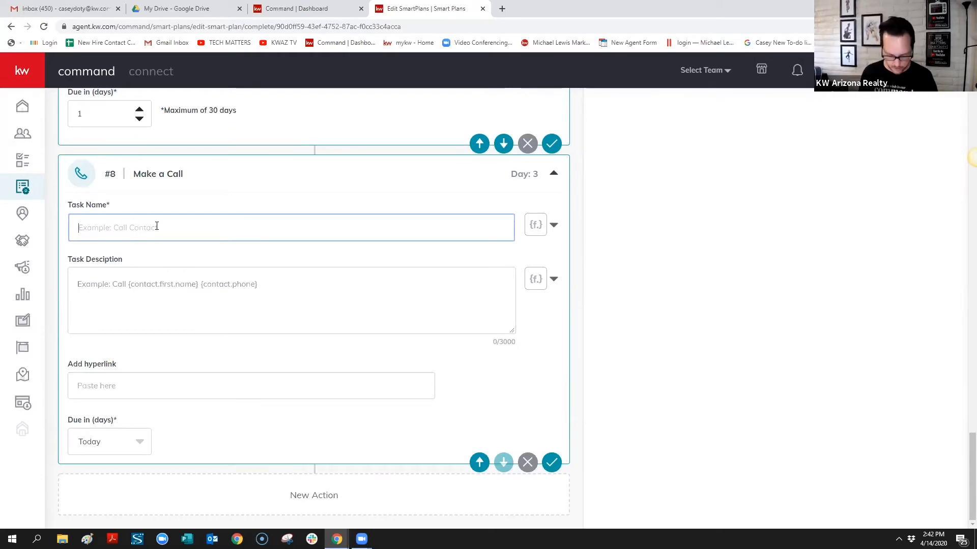
Name the call step 'Call' followed by the contact's first name, last name and phone fields
{"action": "type", "text": "Call"}
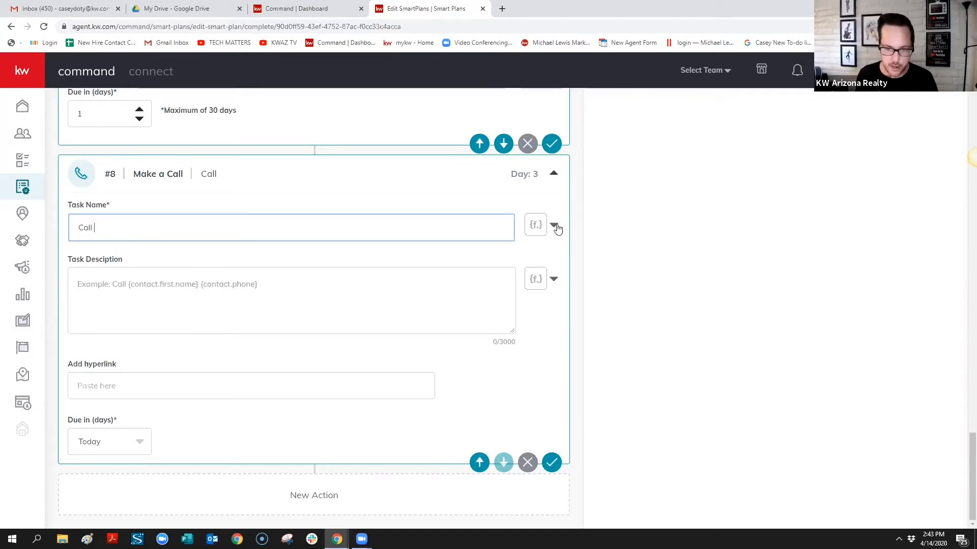
{"action": "left_click", "coordinate": [554, 225]}
{"action": "left_click", "coordinate": [474, 253]}
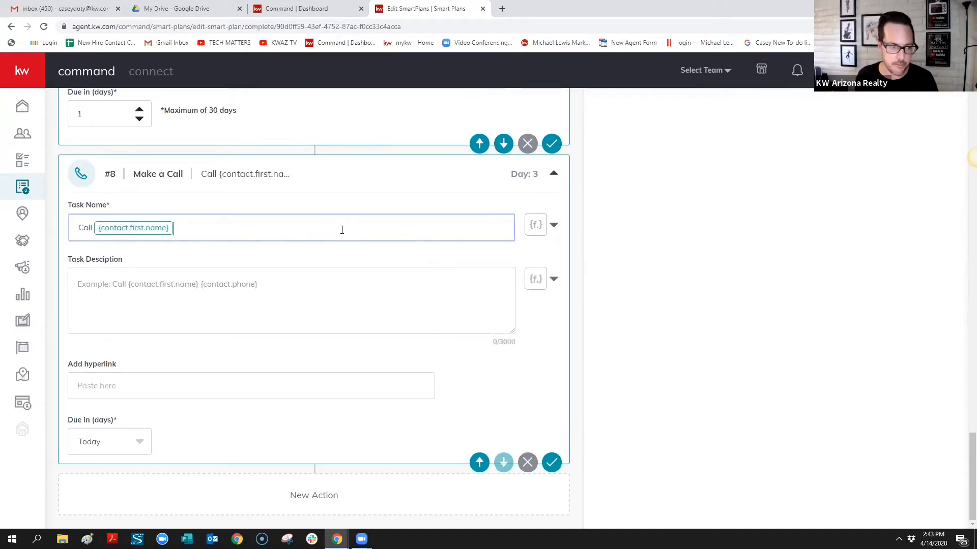
{"action": "left_click", "coordinate": [554, 225]}
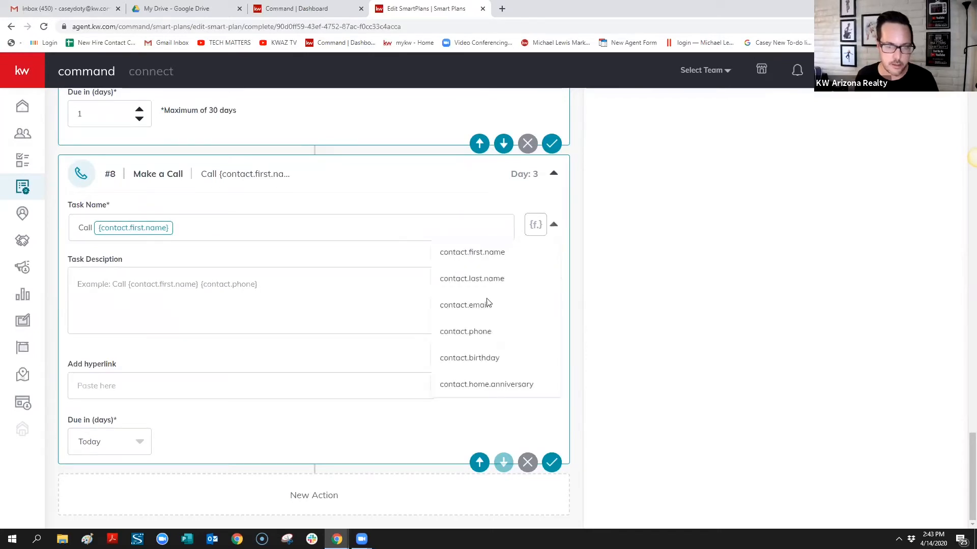
{"action": "left_click", "coordinate": [491, 279]}
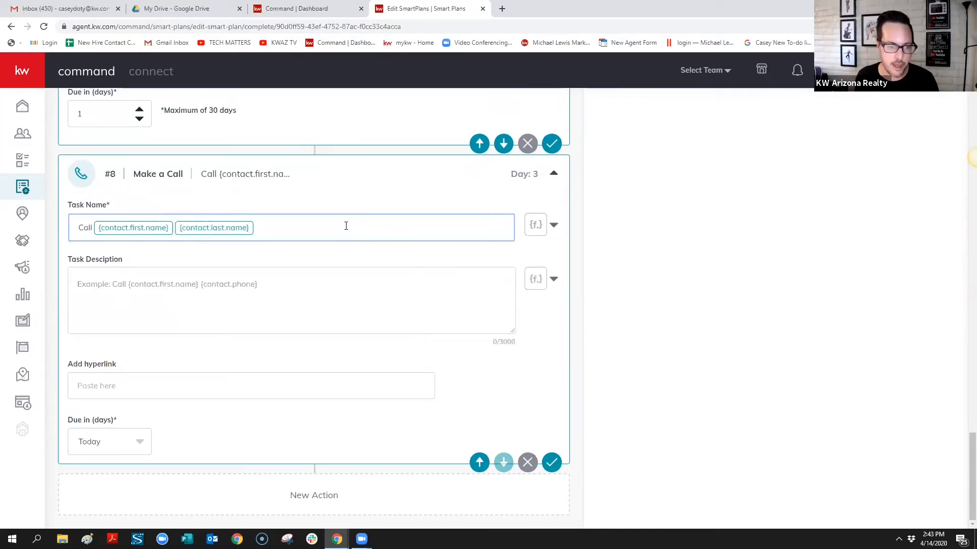
{"action": "left_click", "coordinate": [553, 225]}
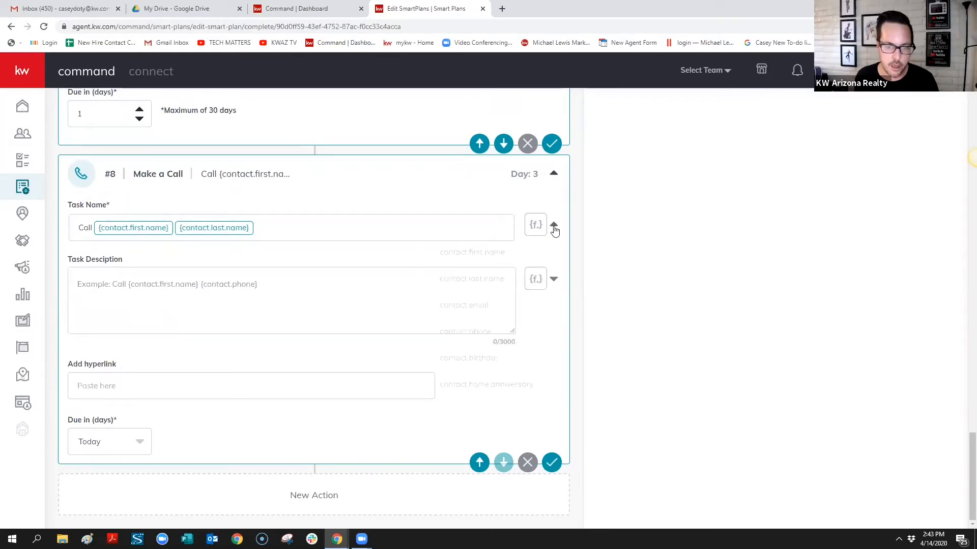
{"action": "left_click", "coordinate": [487, 332]}
Describe the call as 'Do Not Leave A Message', correcting the misspelled 'Leav'
{"action": "left_click", "coordinate": [409, 297]}
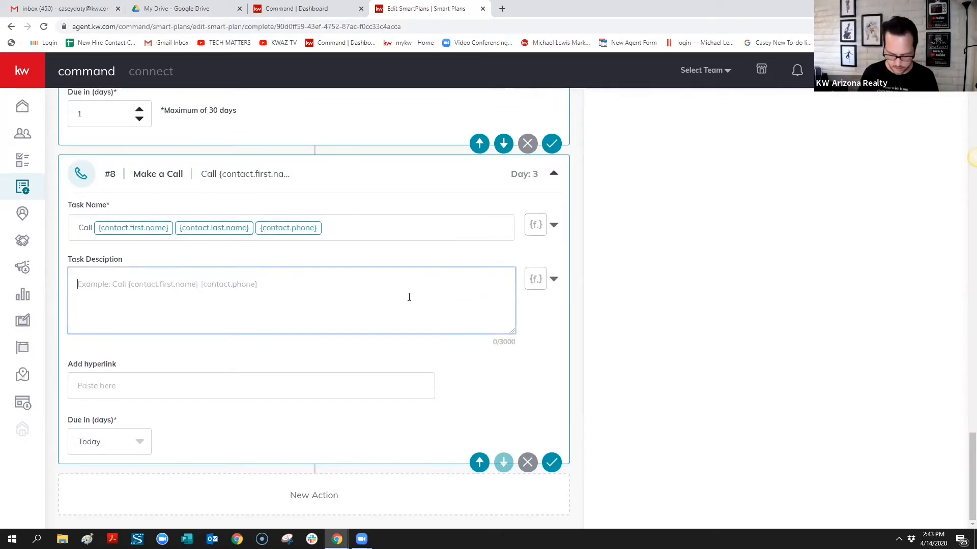
{"action": "type", "text": "Do Not "}
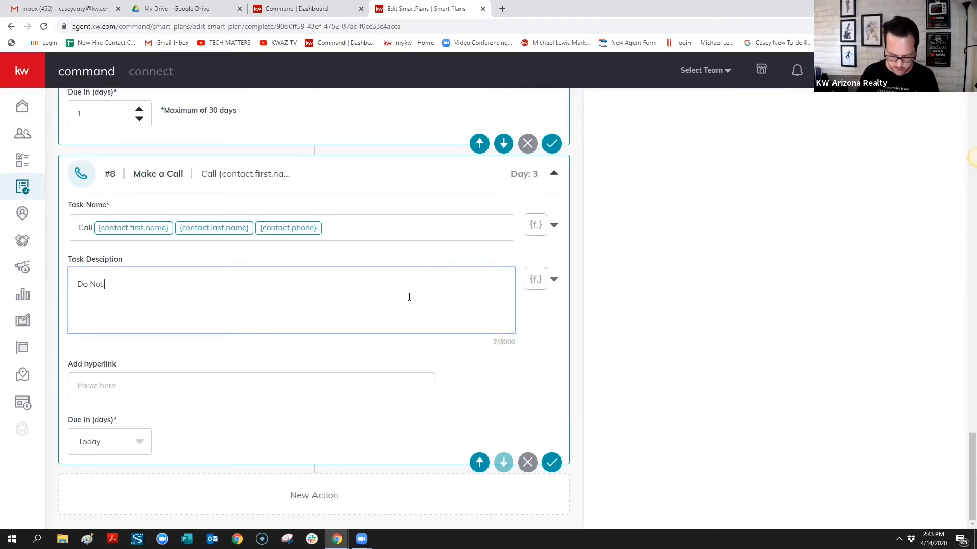
{"action": "type", "text": "Leav A Mes"}
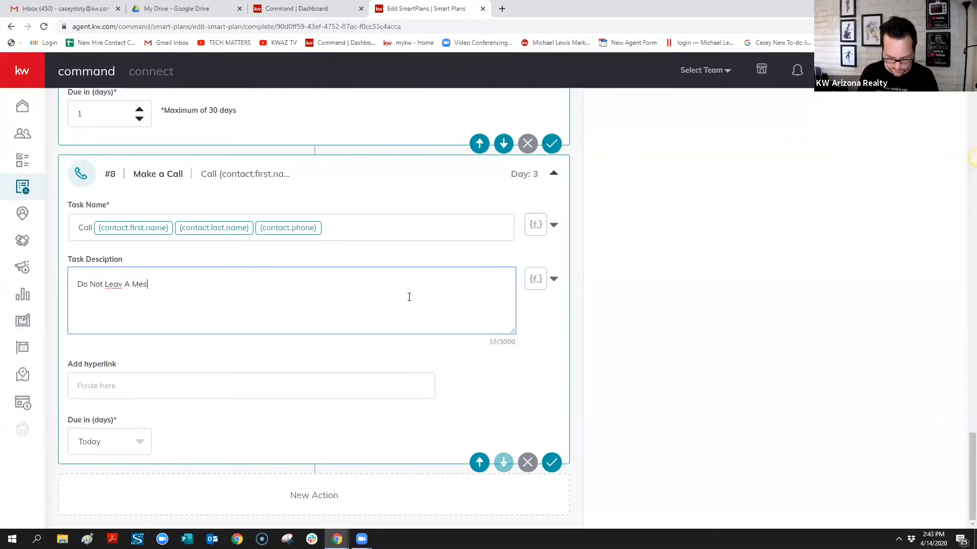
{"action": "type", "text": "sage"}
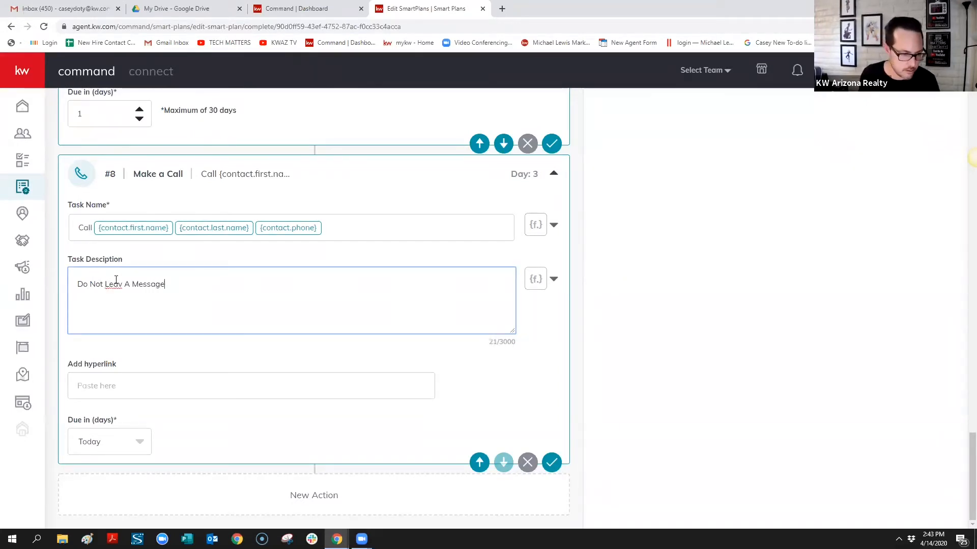
{"action": "left_click", "coordinate": [123, 286]}
{"action": "type", "text": "e"}
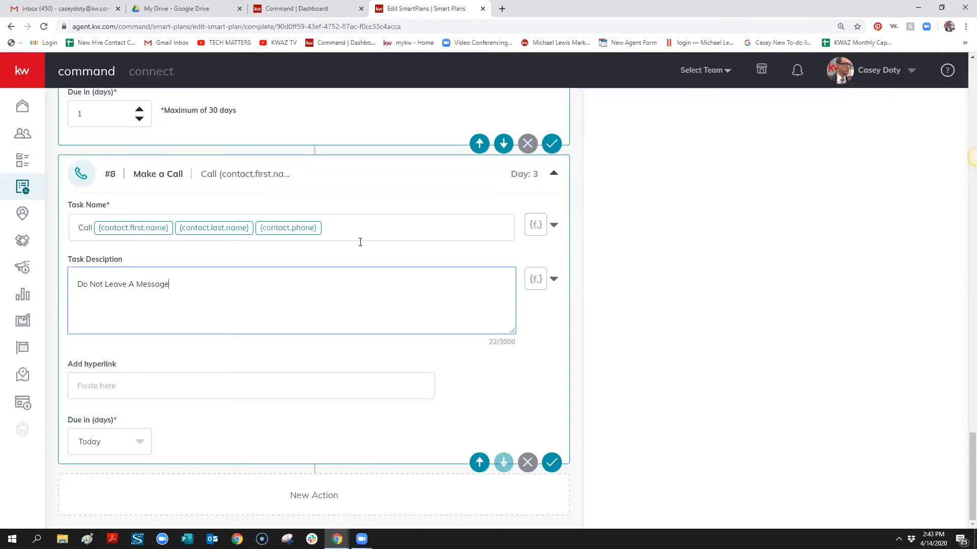
Add a description line greeting the contact by first name, asking if they received the property list
{"action": "key", "text": "Return"}
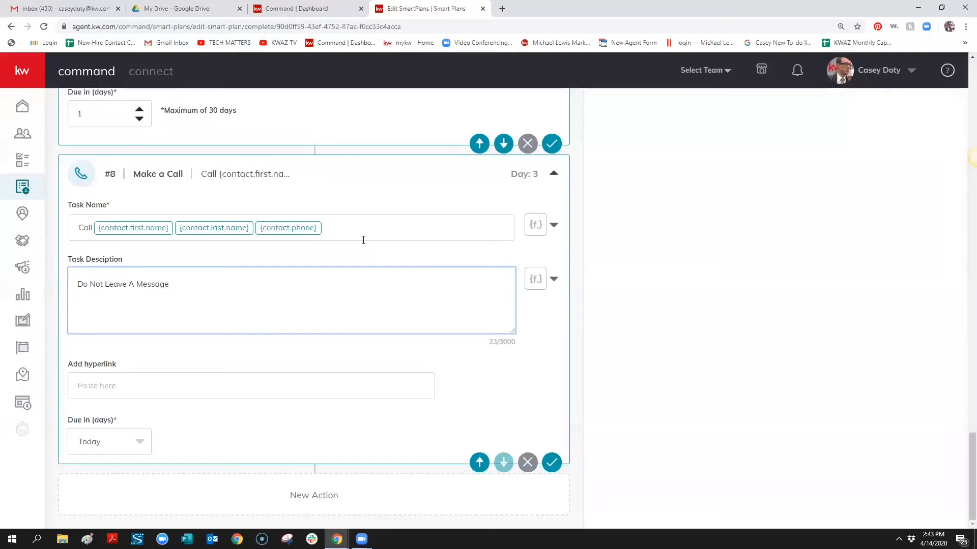
{"action": "type", "text": "Hey"}
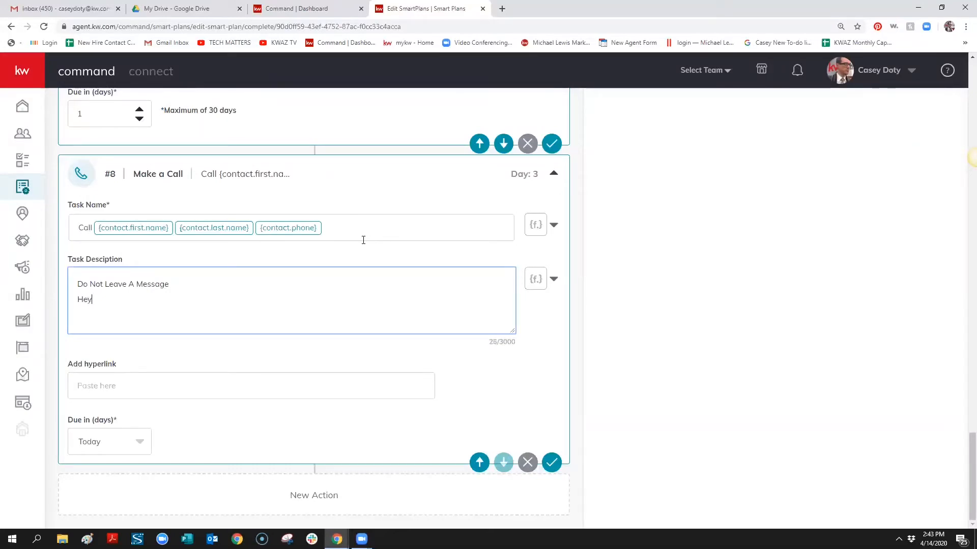
{"action": "left_click", "coordinate": [553, 279]}
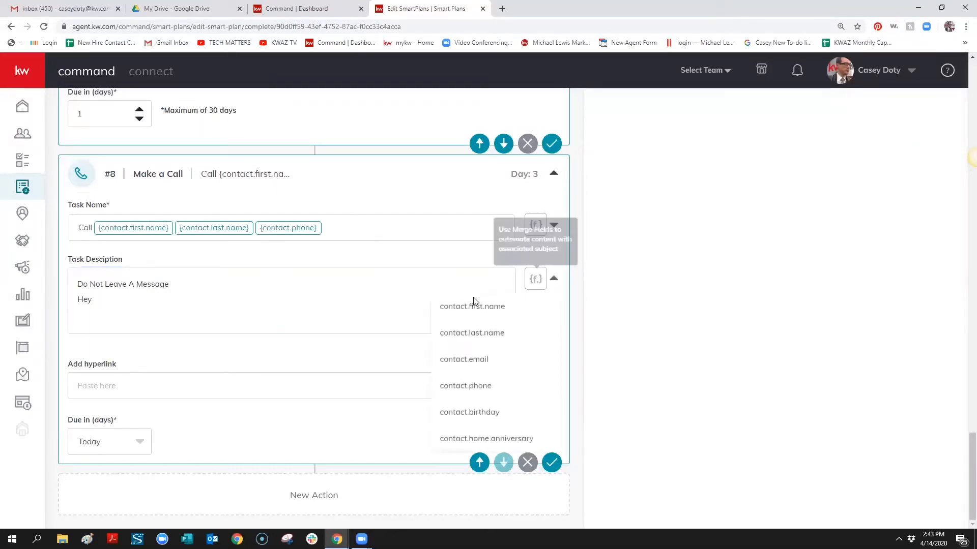
{"action": "left_click", "coordinate": [472, 306]}
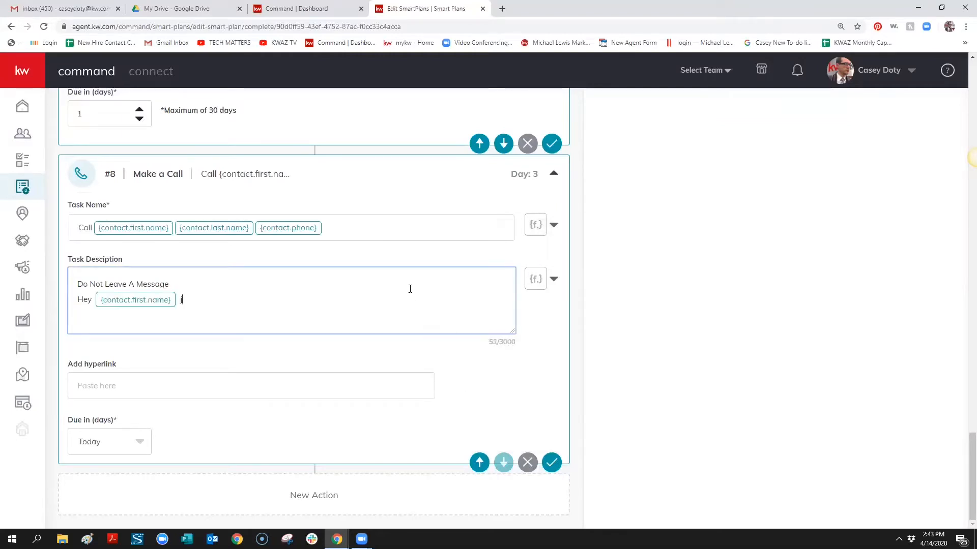
{"action": "type", "text": "just wanted to ma"}
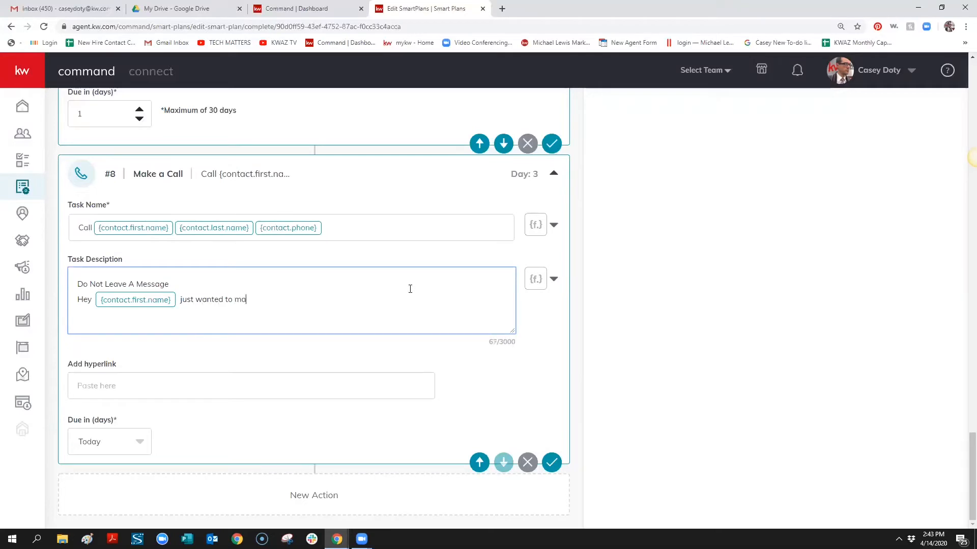
{"action": "type", "text": "ke sure that you recieved "}
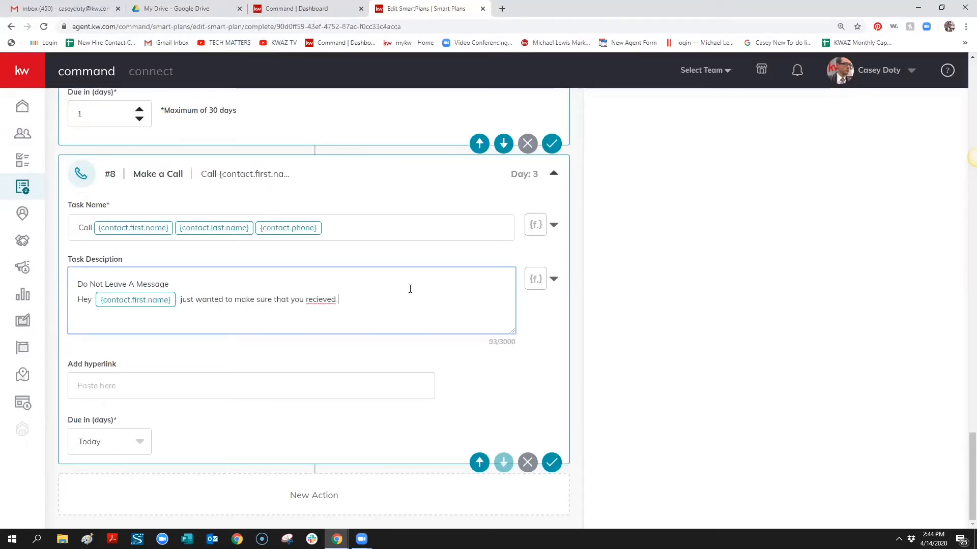
{"action": "type", "text": "the list of "}
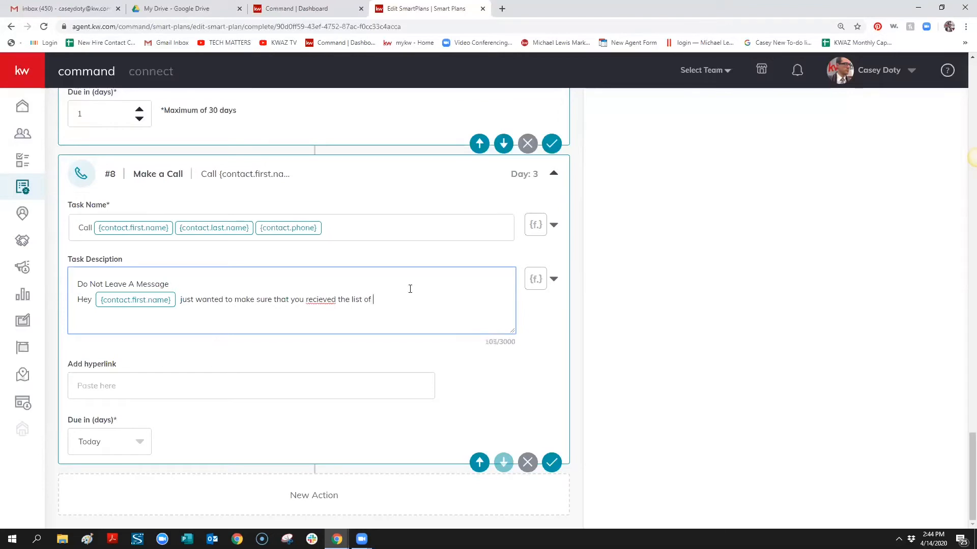
{"action": "type", "text": "properties that I sent"}
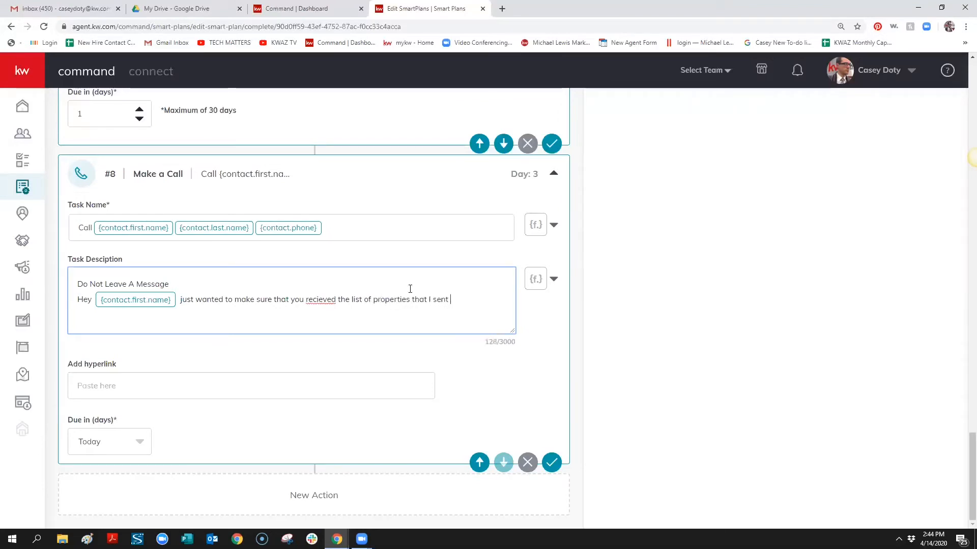
{"action": "type", "text": " you"}
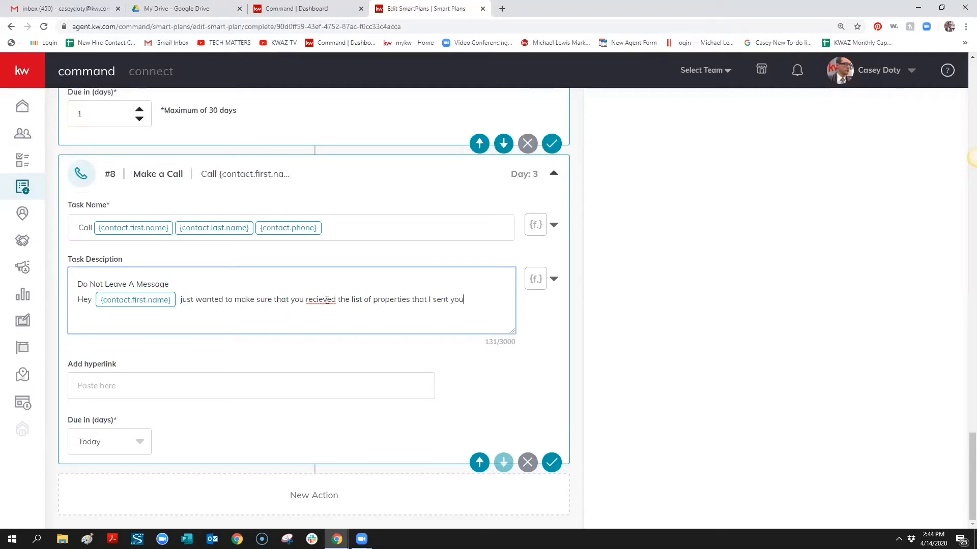
{"action": "right_click", "coordinate": [328, 300]}
{"action": "left_click", "coordinate": [349, 313]}
{"action": "left_click_drag", "start_coordinate": [481, 299], "coordinate": [72, 291]}
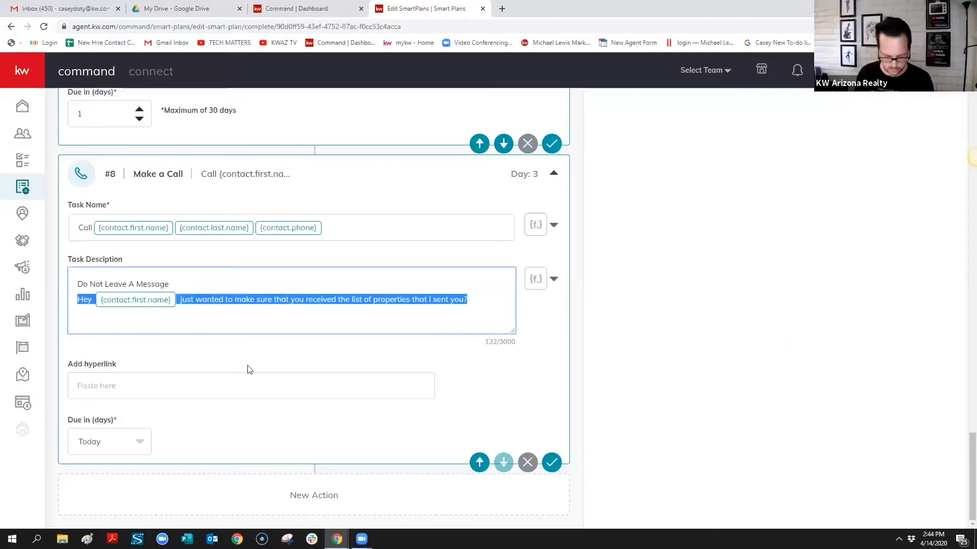
{"action": "left_click", "coordinate": [976, 158]}
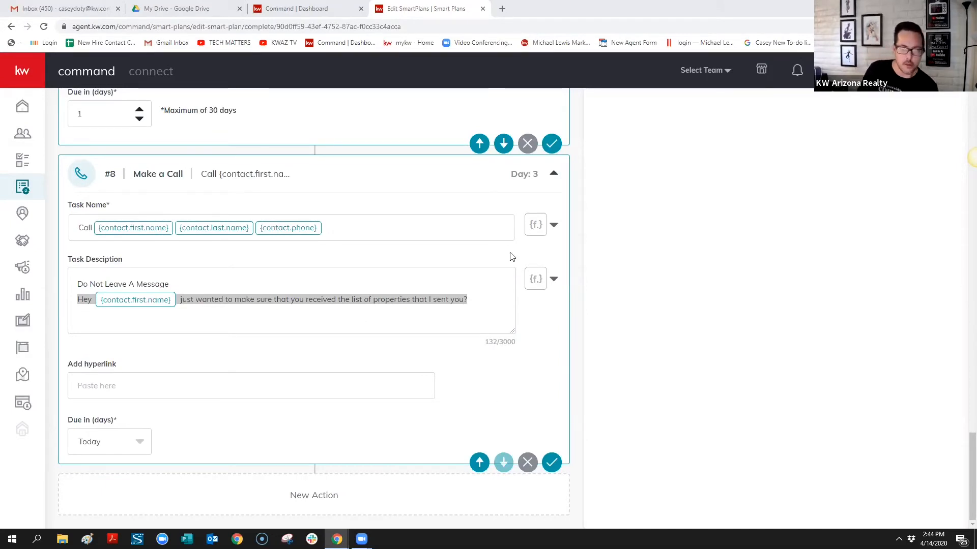
Scroll through the SmartPlan to the new Day 3 Send SMS/MMS step #9
{"action": "scroll", "coordinate": [796, 279], "scroll_direction": "up", "scroll_amount": 1}
{"action": "scroll", "coordinate": [796, 278], "scroll_direction": "up", "scroll_amount": 12}
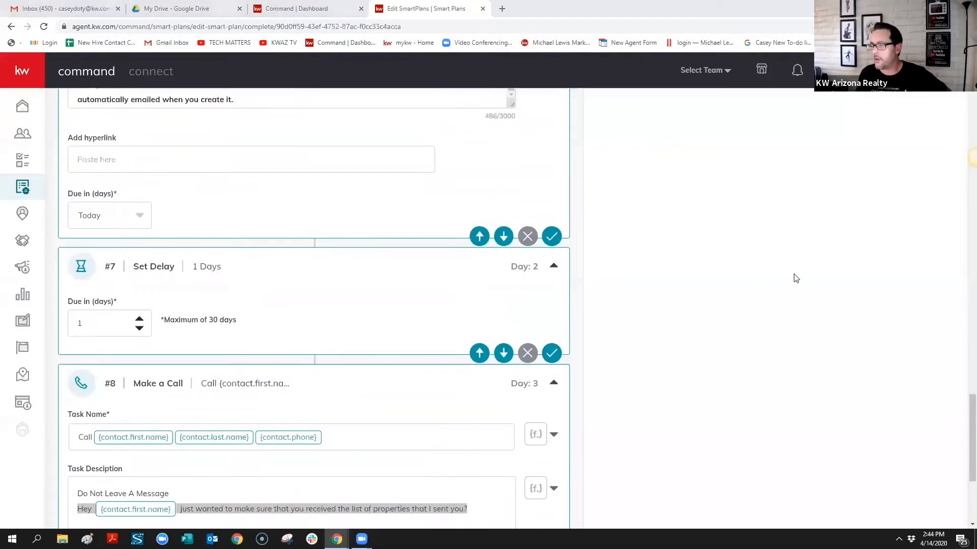
{"action": "scroll", "coordinate": [791, 275], "scroll_direction": "up", "scroll_amount": 12}
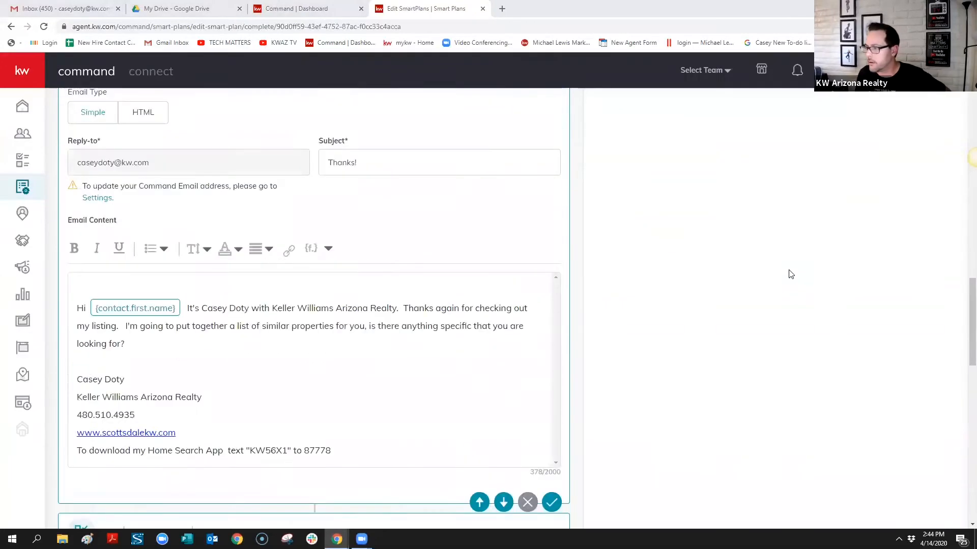
{"action": "scroll", "coordinate": [771, 276], "scroll_direction": "up", "scroll_amount": 8}
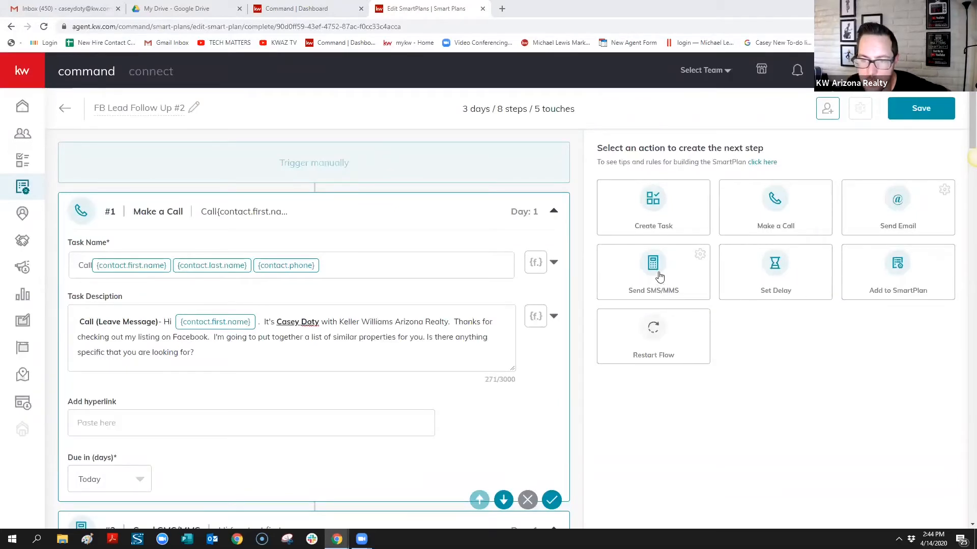
{"action": "scroll", "coordinate": [358, 340], "scroll_direction": "down", "scroll_amount": 8}
{"action": "scroll", "coordinate": [358, 340], "scroll_direction": "down", "scroll_amount": 20}
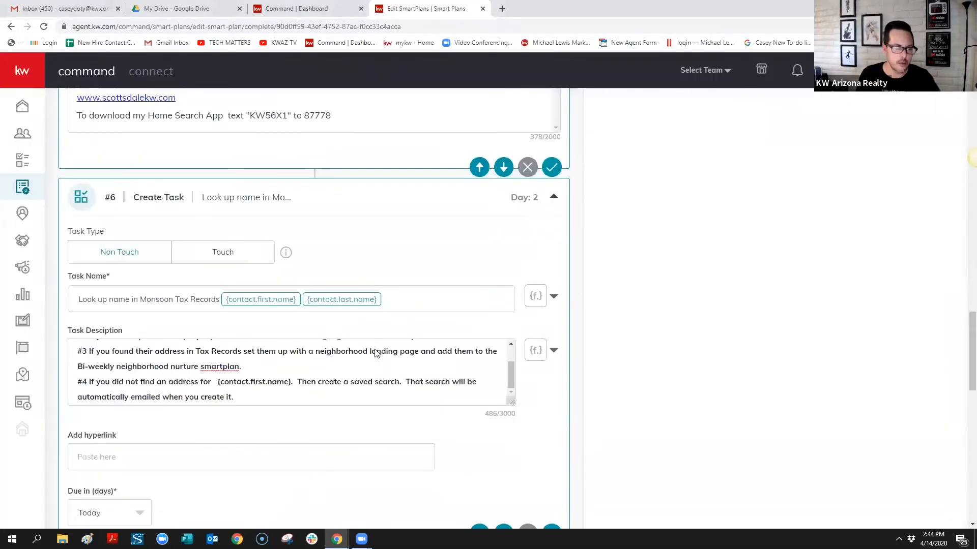
{"action": "scroll", "coordinate": [420, 333], "scroll_direction": "up", "scroll_amount": 1}
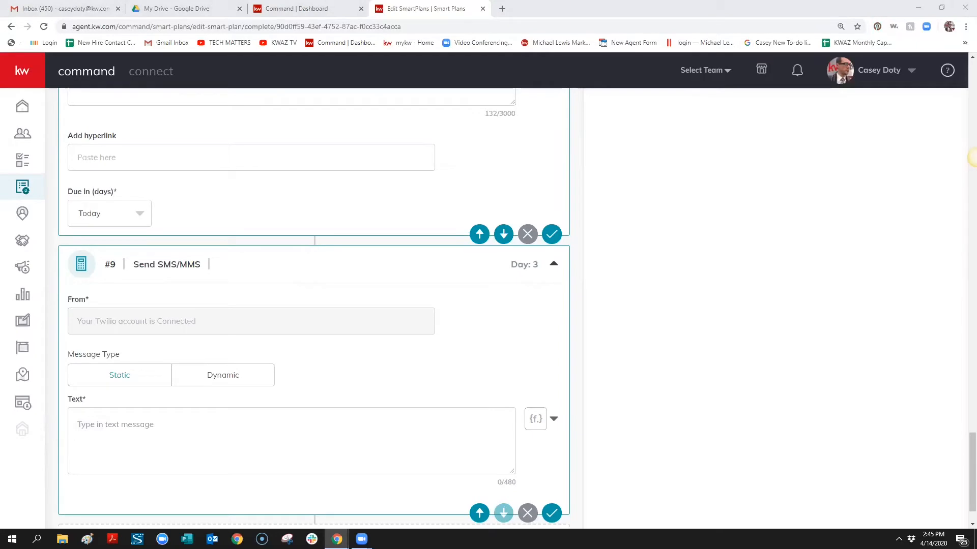
Paste the SMS text and replace its FIRST NAME placeholder with the {contact.first.name} field
{"action": "left_click", "coordinate": [183, 427]}
{"action": "type", "text": "Hi FIRST NAME.  This is Agent Name, Just wanted to make sure you got Neighborhood landing/List of properties I sent you."}
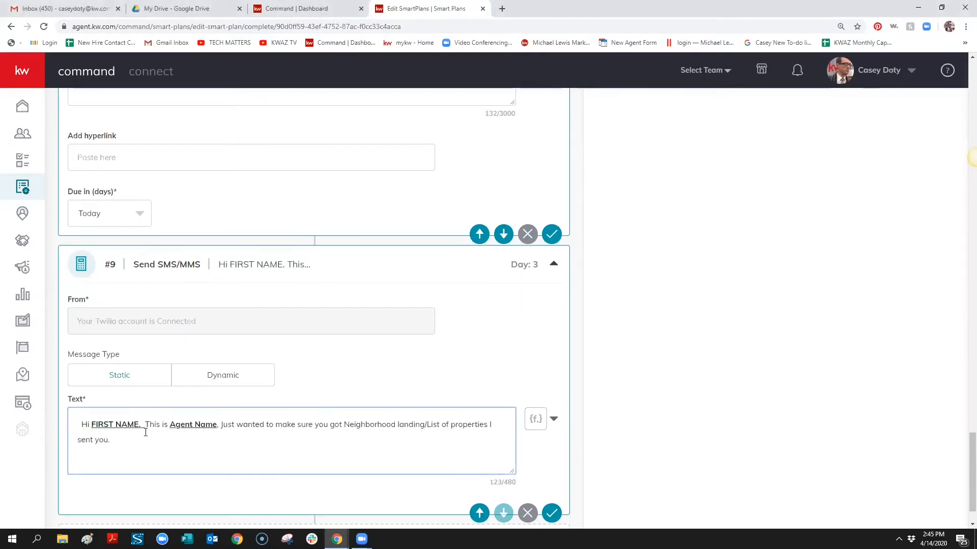
{"action": "left_click_drag", "start_coordinate": [144, 424], "coordinate": [92, 424]}
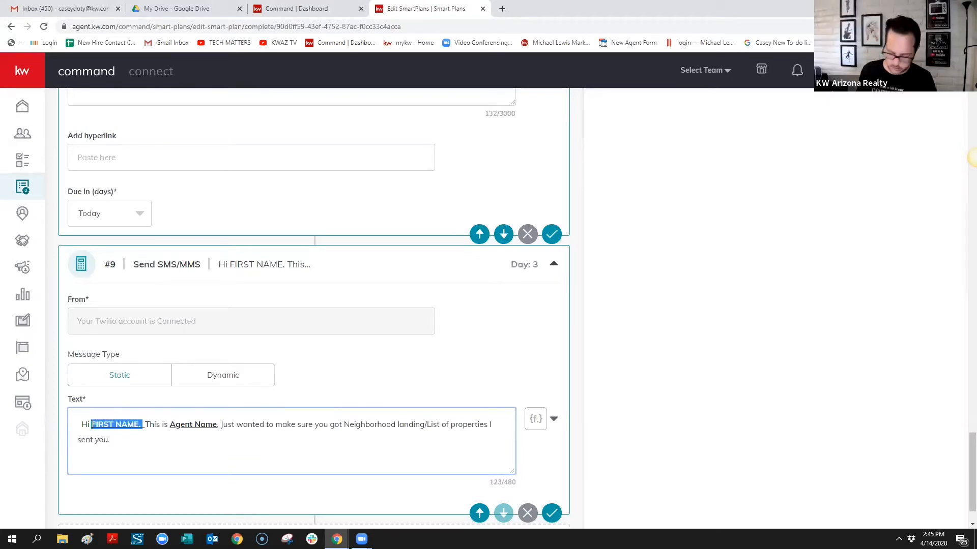
{"action": "key", "text": "BackSpace"}
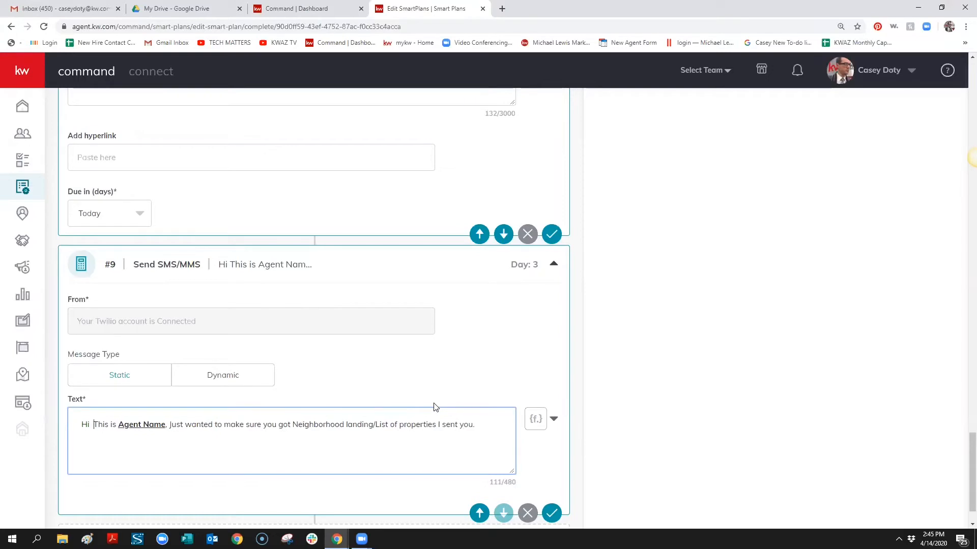
{"action": "key", "text": "BackSpace"}
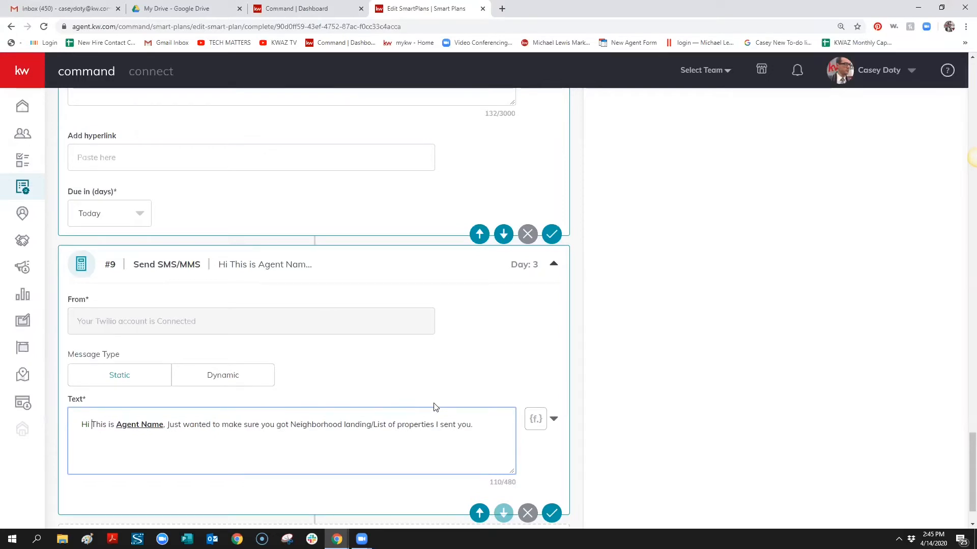
{"action": "left_click", "coordinate": [554, 418]}
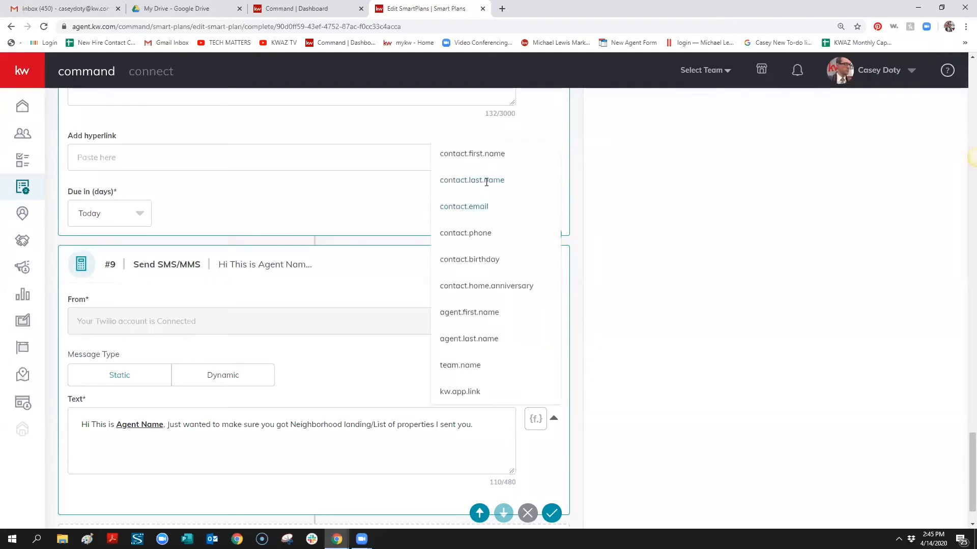
{"action": "left_click", "coordinate": [488, 156]}
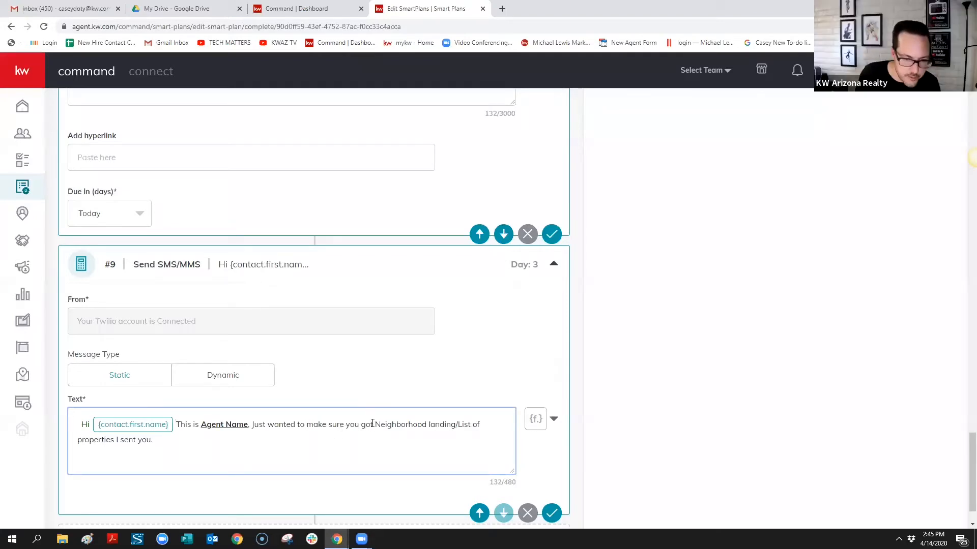
End the message with 'received the information I sent you', fixing the spelling
{"action": "left_click", "coordinate": [394, 447], "text": "shift"}
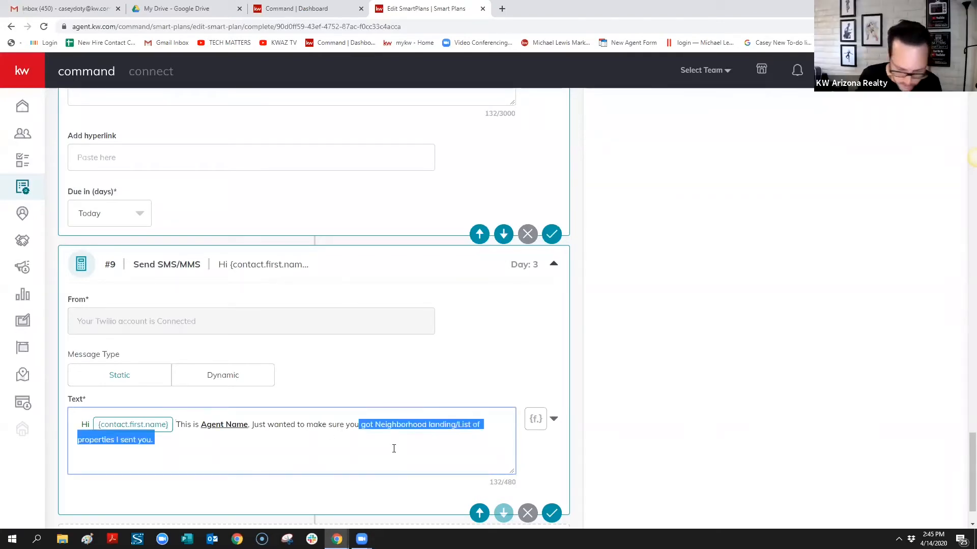
{"action": "key", "text": "BackSpace"}
{"action": "type", "text": "recie"}
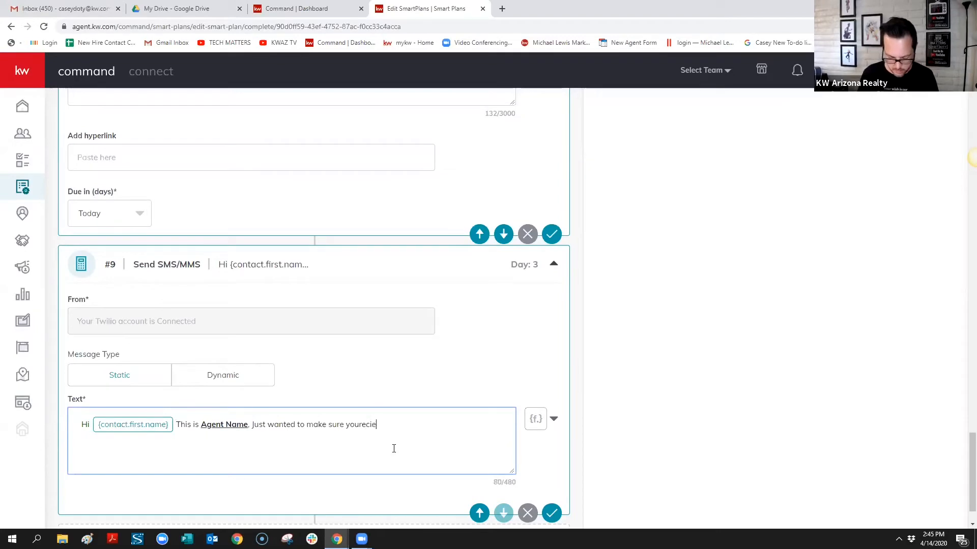
{"action": "type", "text": "ved the inform"}
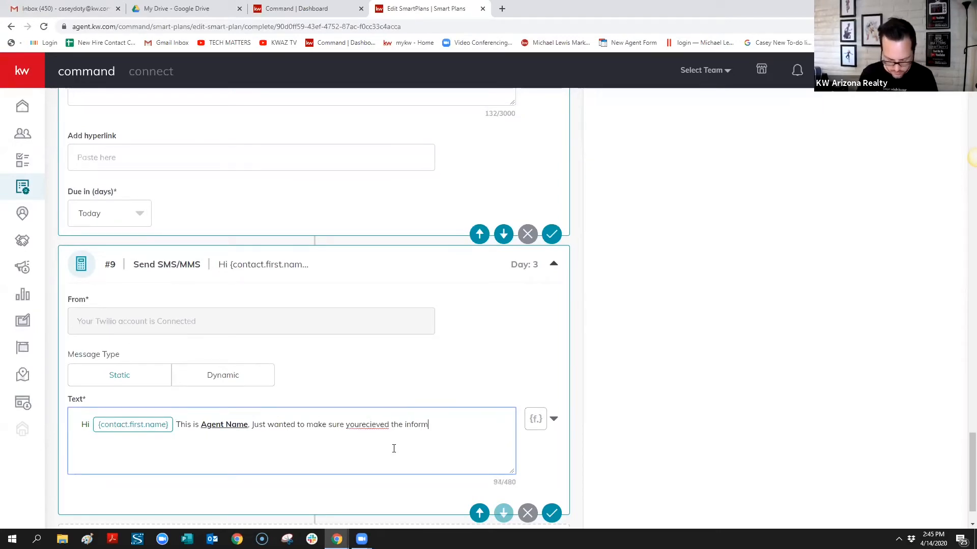
{"action": "type", "text": "ation I sen"}
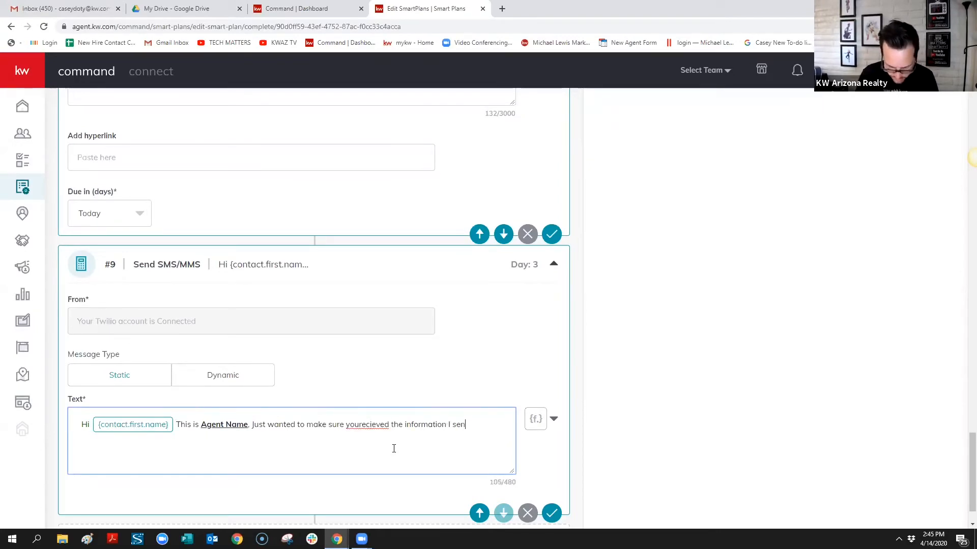
{"action": "type", "text": "t you"}
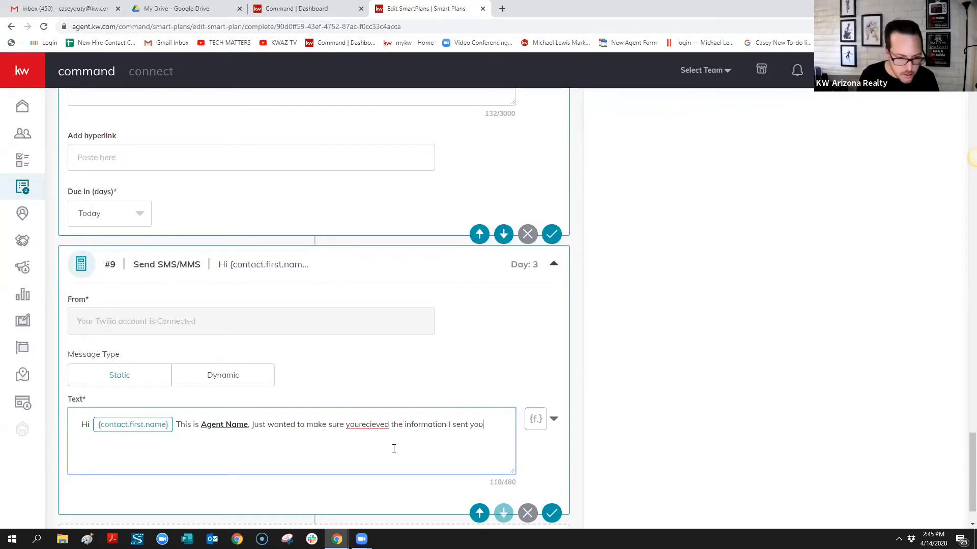
{"action": "right_click", "coordinate": [372, 423]}
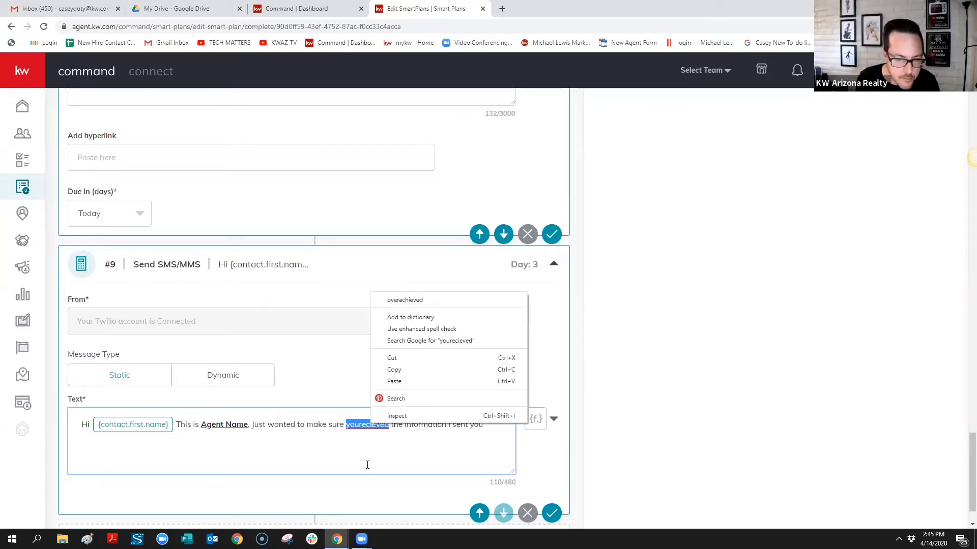
{"action": "key", "text": "Escape"}
{"action": "left_click", "coordinate": [360, 424]}
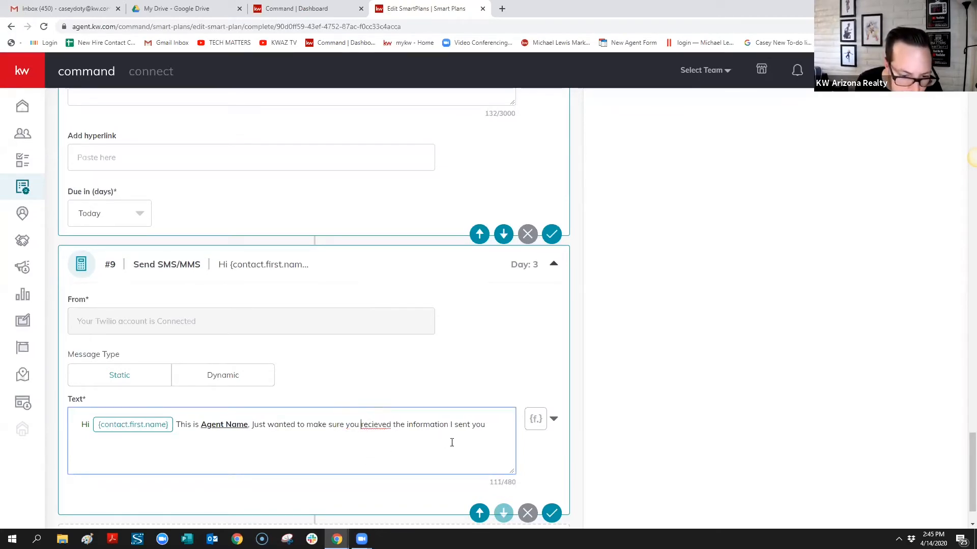
{"action": "right_click", "coordinate": [382, 426]}
{"action": "left_click", "coordinate": [435, 275]}
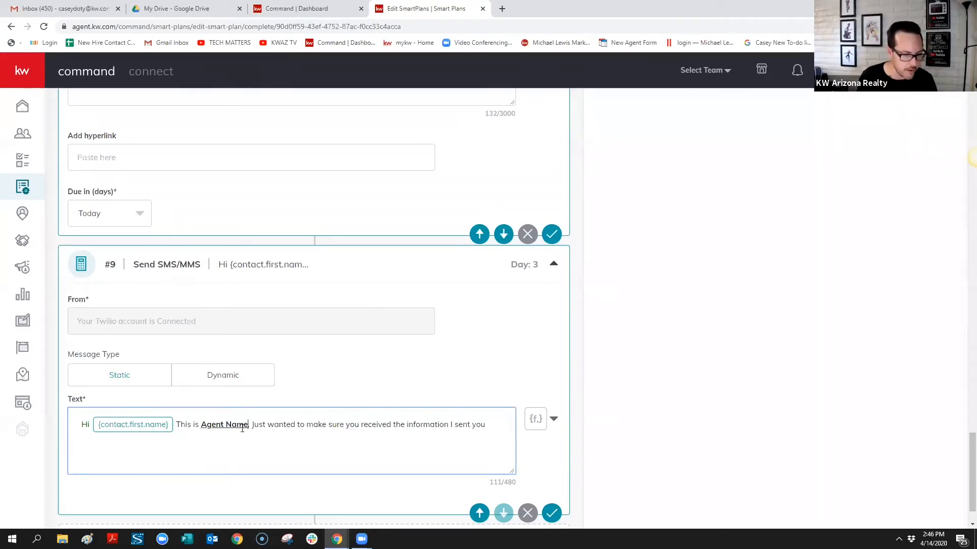
Replace the Agent Name placeholder with the agent's name and select the whole message
{"action": "left_click_drag", "start_coordinate": [247, 425], "coordinate": [200, 425]}
{"action": "key", "text": "BackSpace"}
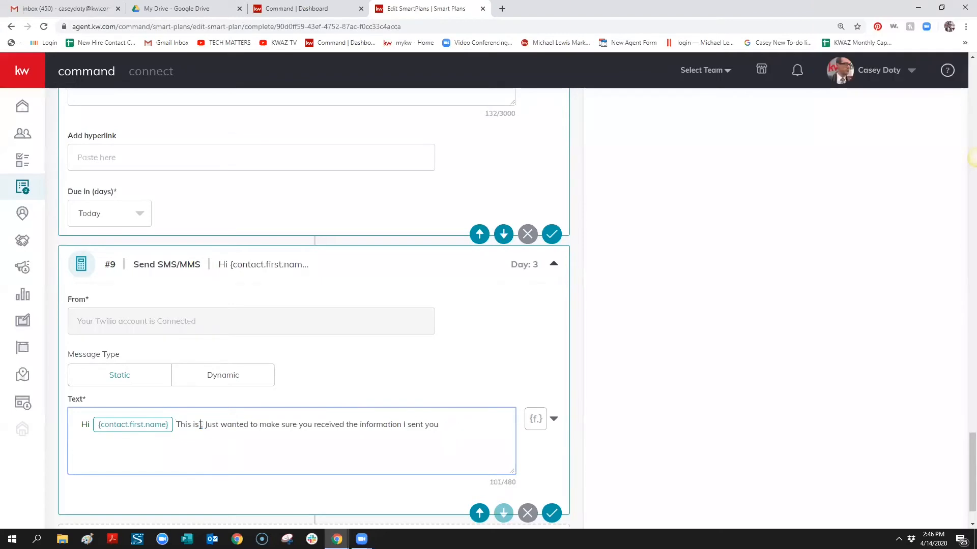
{"action": "type", "text": "CAsey,"}
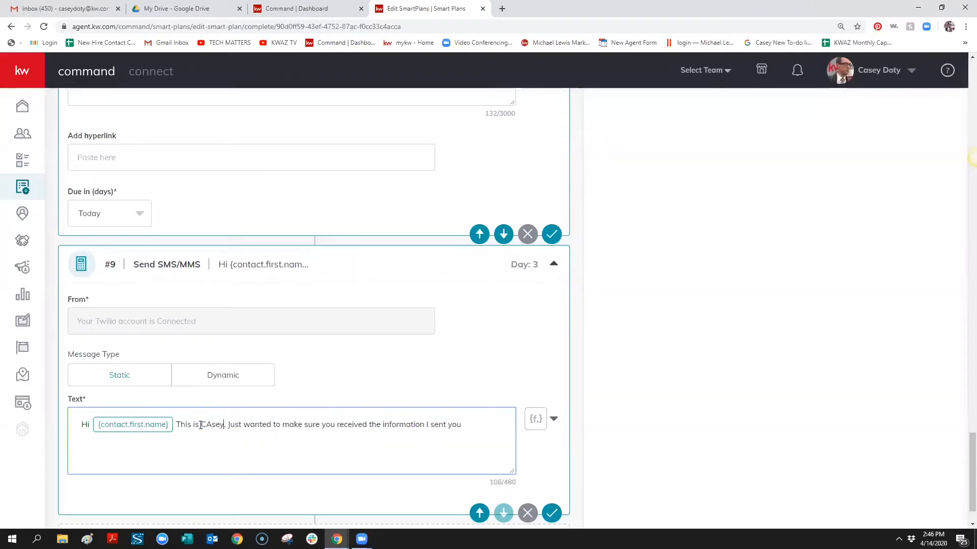
{"action": "key", "text": "BackSpace"}
{"action": "key", "text": "BackSpace"}
{"action": "type", "text": "asey Do"}
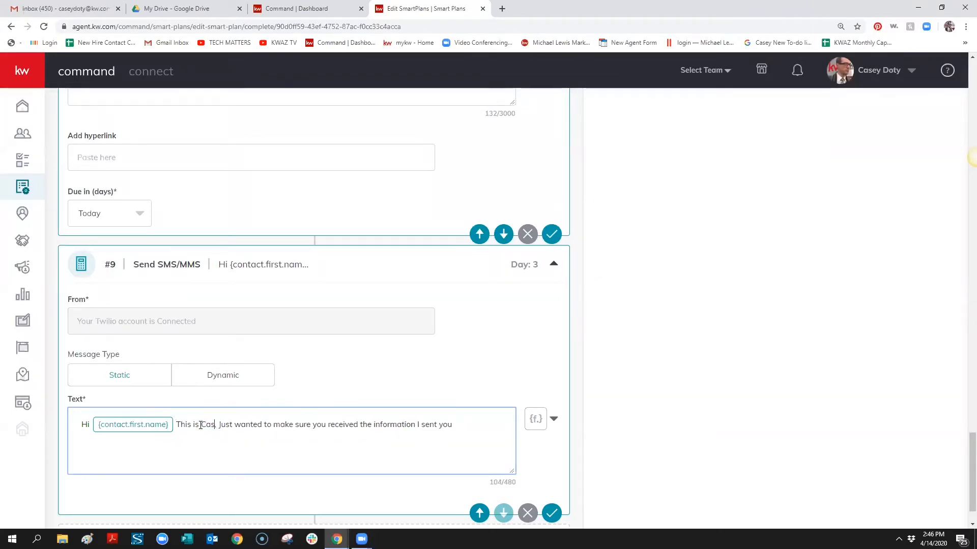
{"action": "type", "text": "ty."}
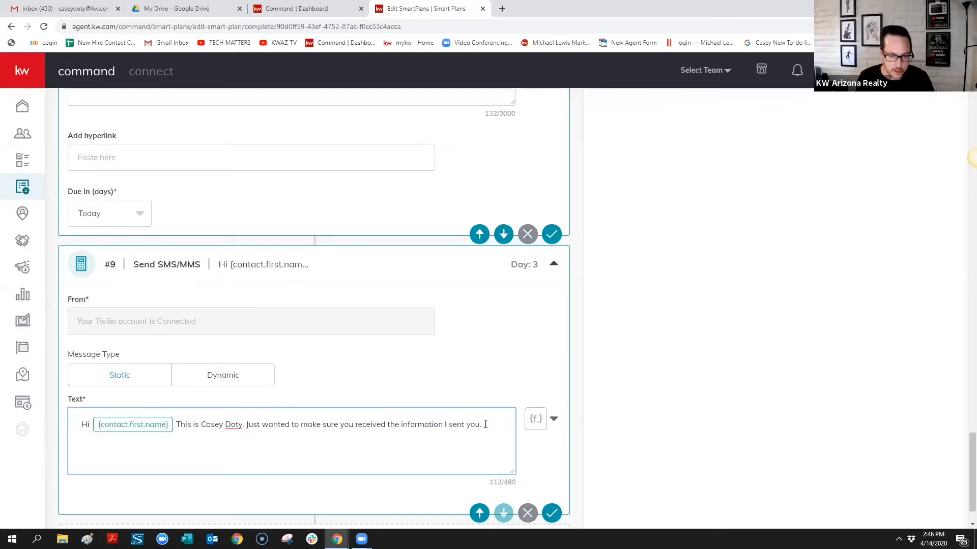
{"action": "left_click_drag", "start_coordinate": [485, 424], "coordinate": [51, 416]}
{"action": "key", "text": "ctrl+c"}
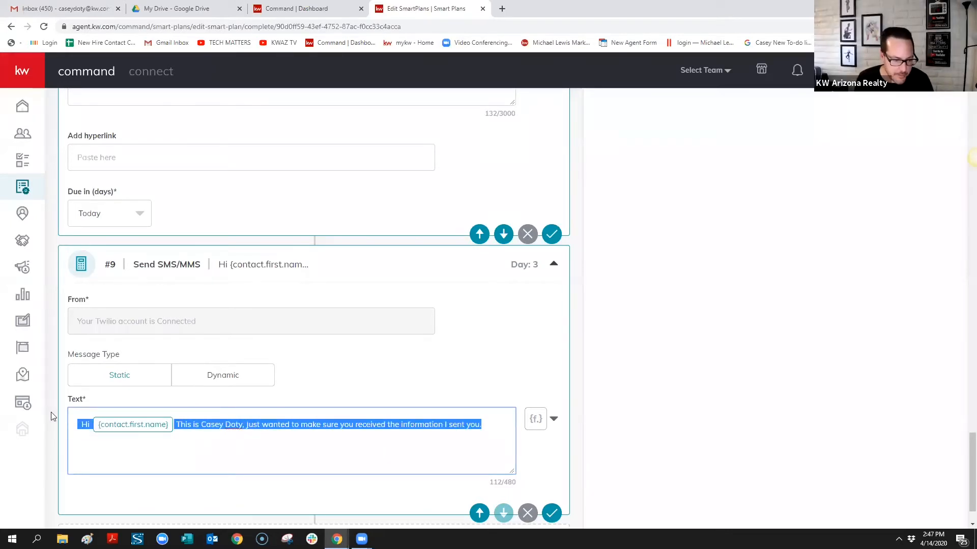
Append a blank Day 3 Create Task step #10 to the SmartPlan
{"action": "left_click", "coordinate": [976, 157]}
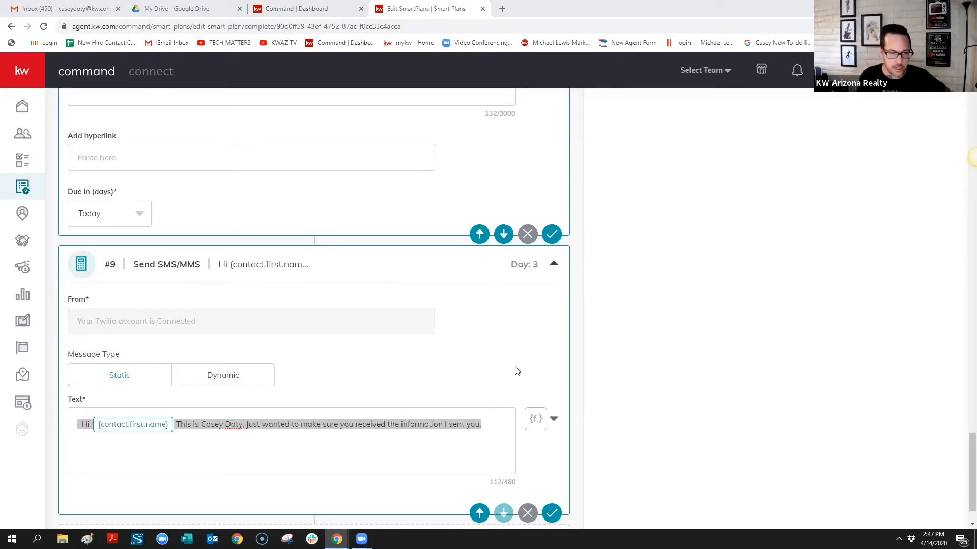
{"action": "left_click", "coordinate": [501, 434]}
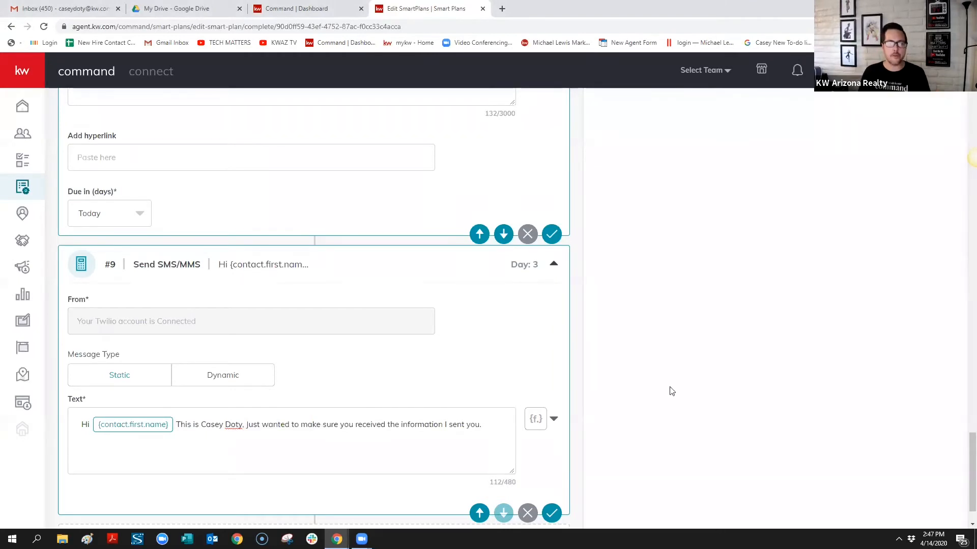
{"action": "scroll", "coordinate": [768, 402], "scroll_direction": "up", "scroll_amount": 1}
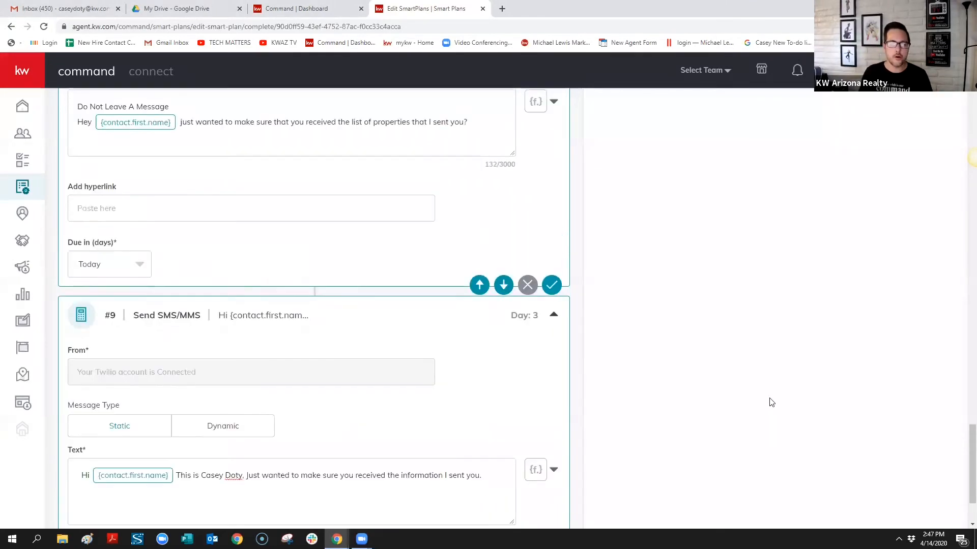
{"action": "scroll", "coordinate": [767, 402], "scroll_direction": "up", "scroll_amount": 20}
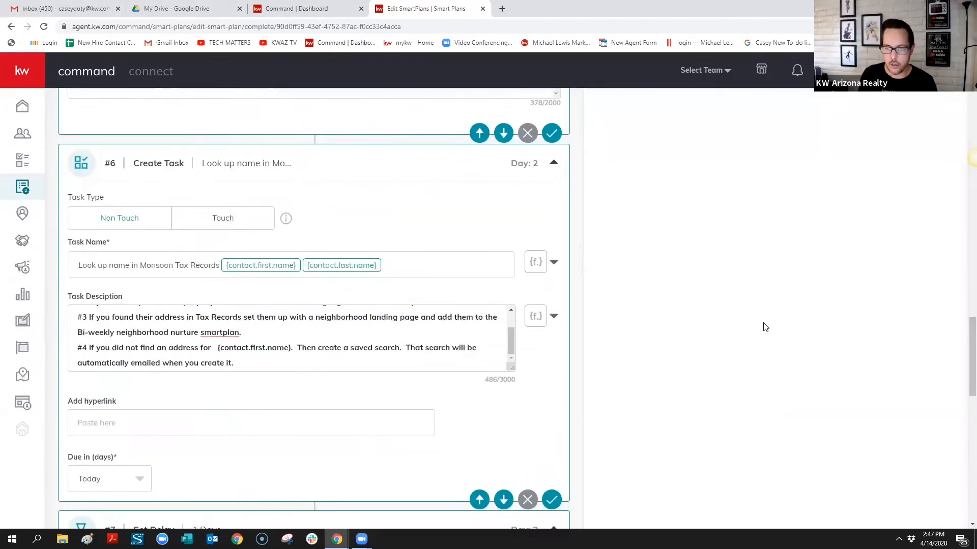
{"action": "scroll", "coordinate": [748, 266], "scroll_direction": "up", "scroll_amount": 10}
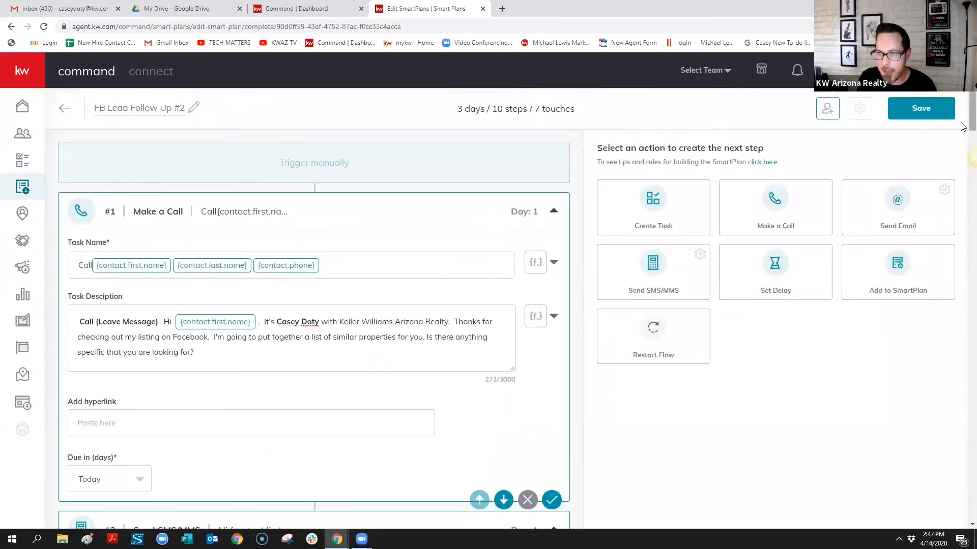
{"action": "left_click_drag", "start_coordinate": [971, 126], "coordinate": [902, 514]}
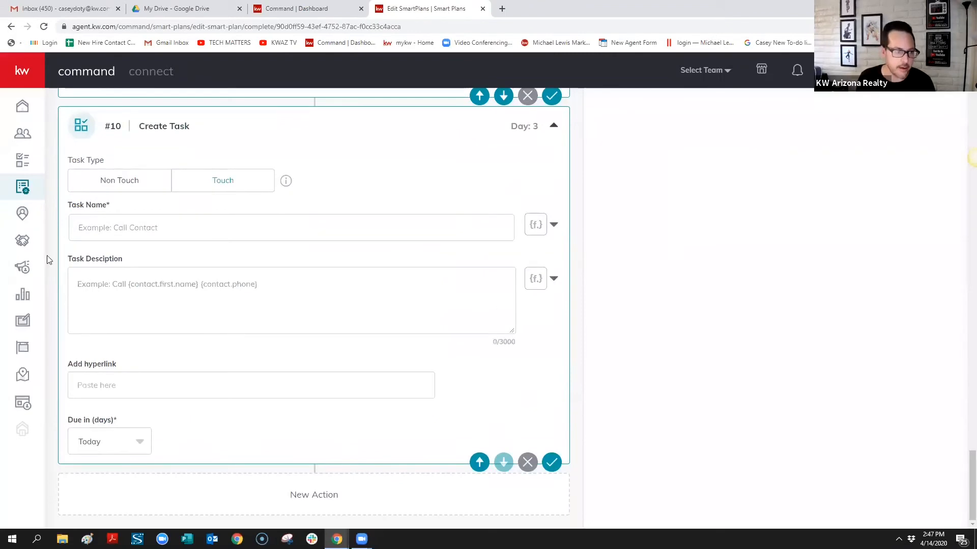
Name task #10 'Text' followed by the contact's first name, last name and phone fields
{"action": "left_click", "coordinate": [142, 227]}
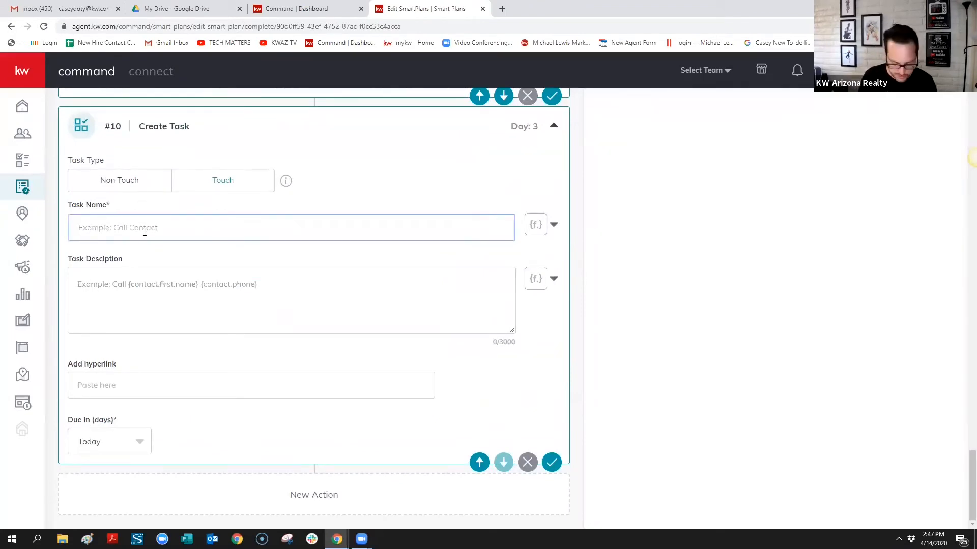
{"action": "type", "text": "Text"}
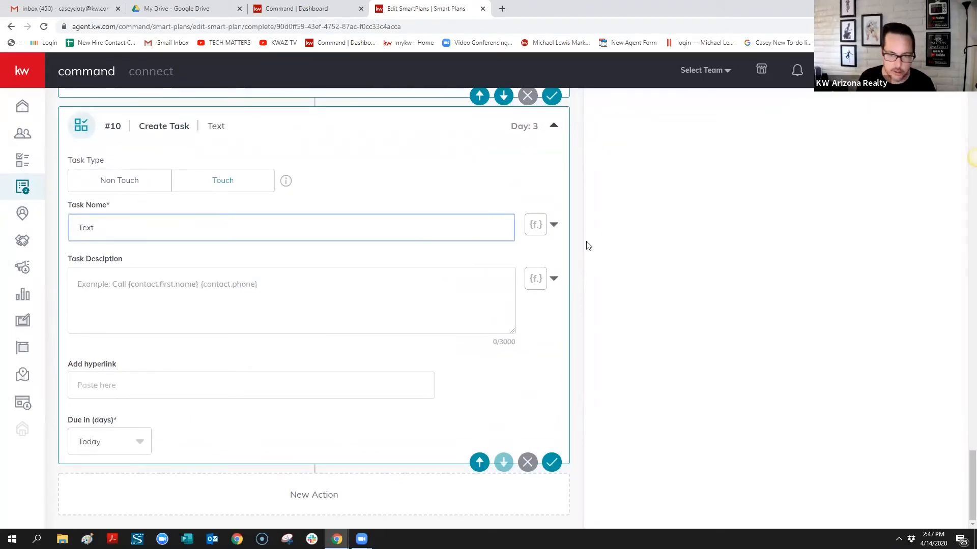
{"action": "left_click", "coordinate": [555, 225]}
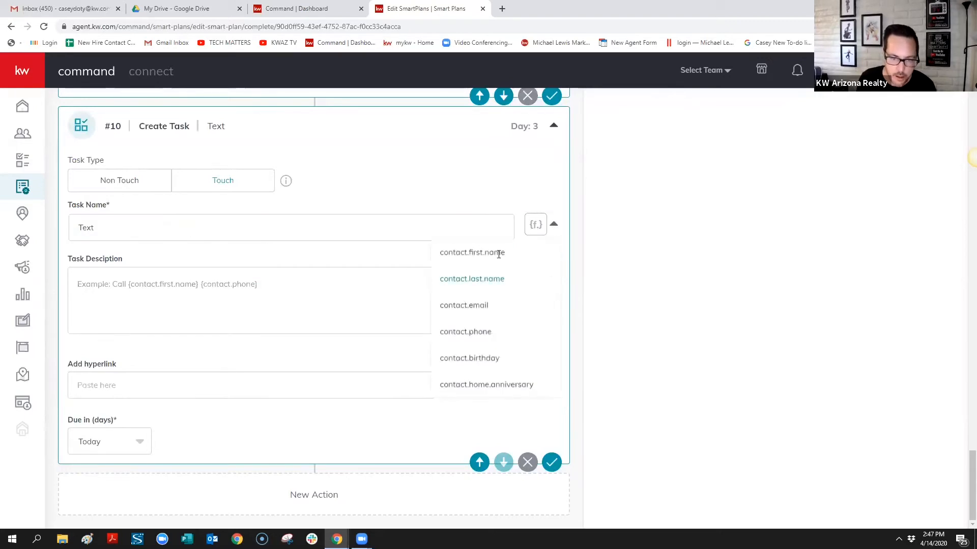
{"action": "left_click", "coordinate": [498, 252]}
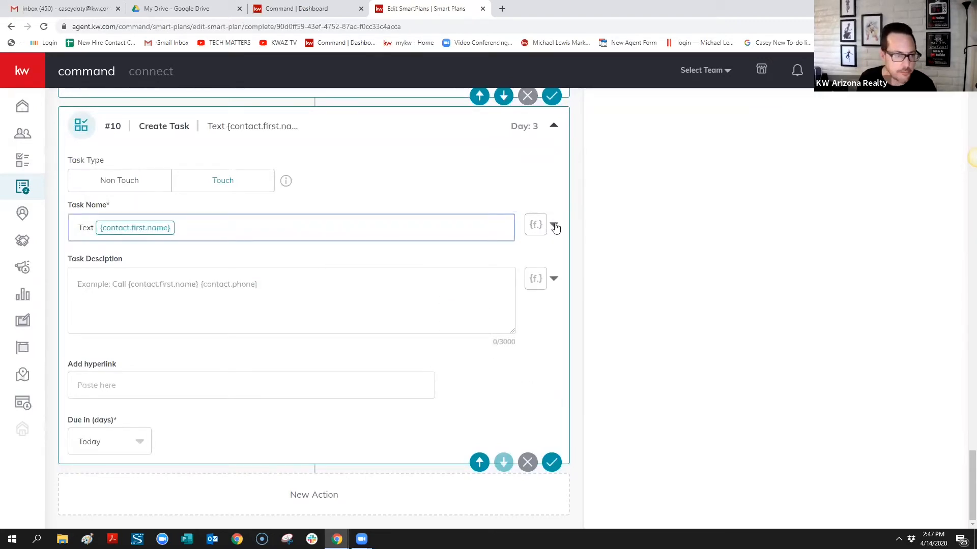
{"action": "left_click", "coordinate": [555, 227]}
{"action": "left_click", "coordinate": [308, 218]}
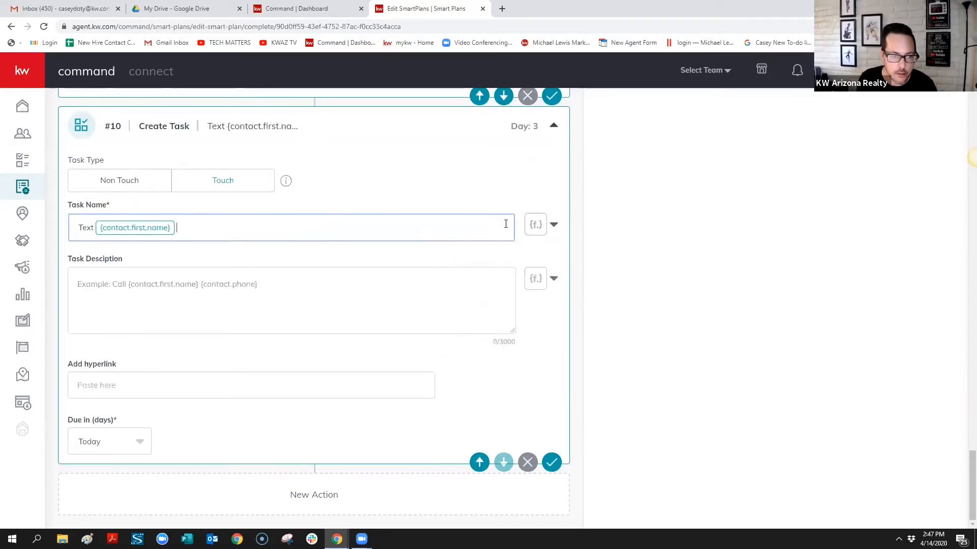
{"action": "left_click", "coordinate": [553, 224]}
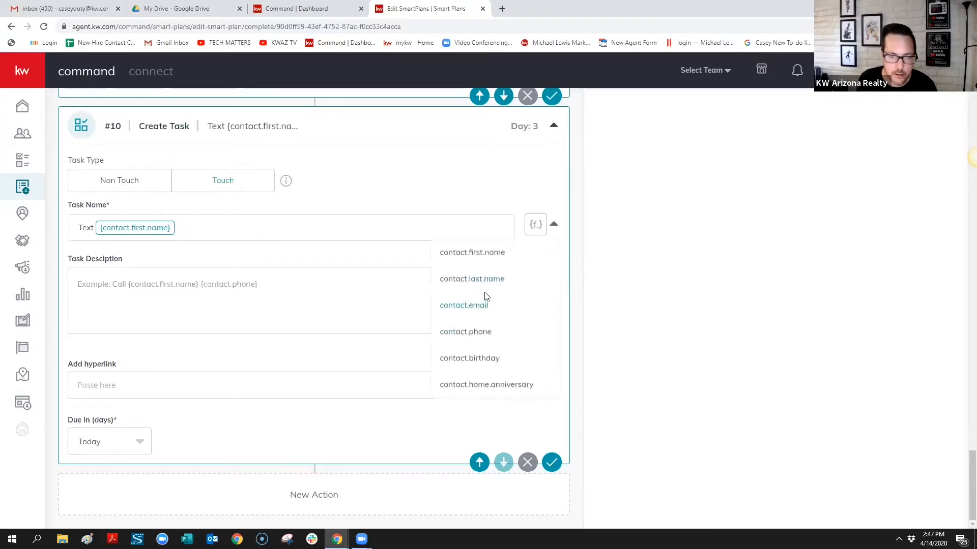
{"action": "left_click", "coordinate": [489, 280]}
{"action": "left_click", "coordinate": [556, 228]}
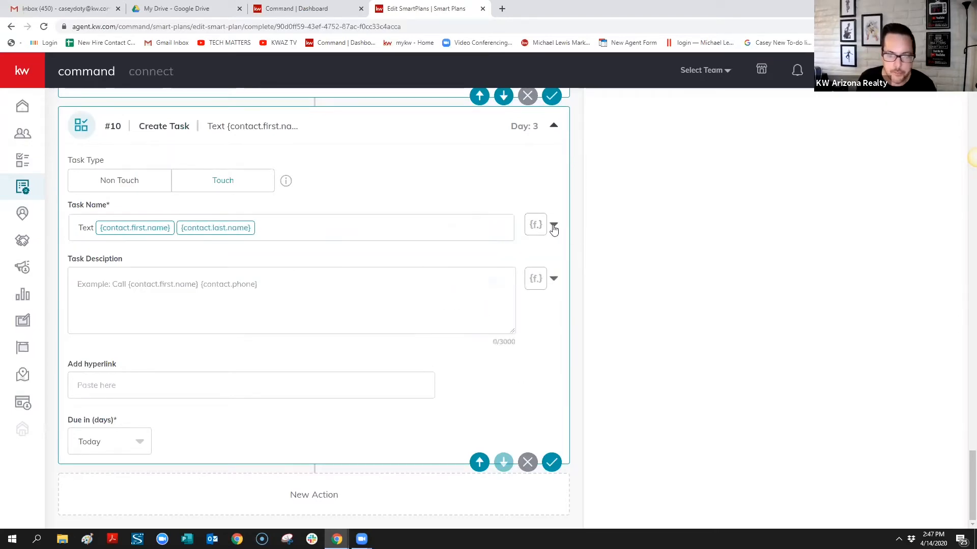
{"action": "left_click", "coordinate": [472, 332]}
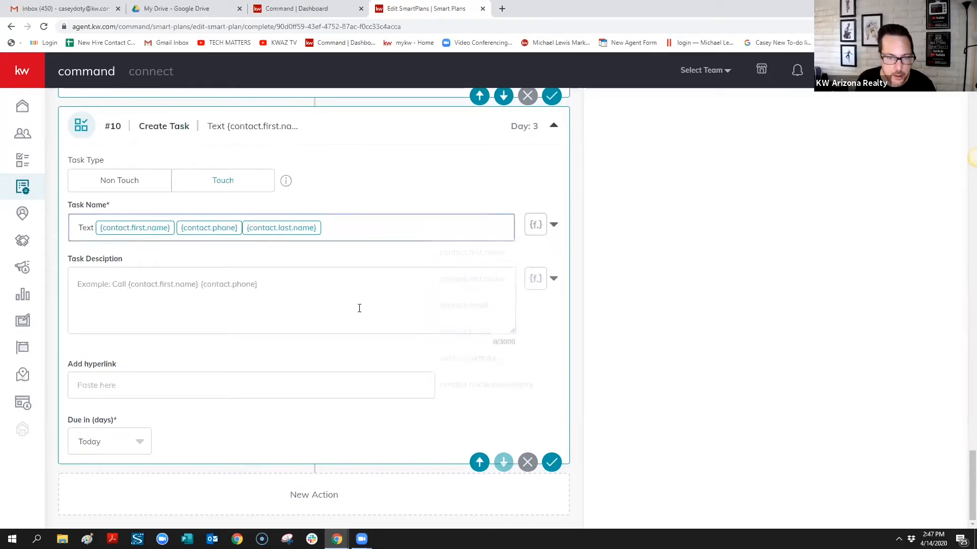
Paste the follow-up message as the description, swapping its first-name placeholder for the merge field
{"action": "left_click", "coordinate": [367, 295]}
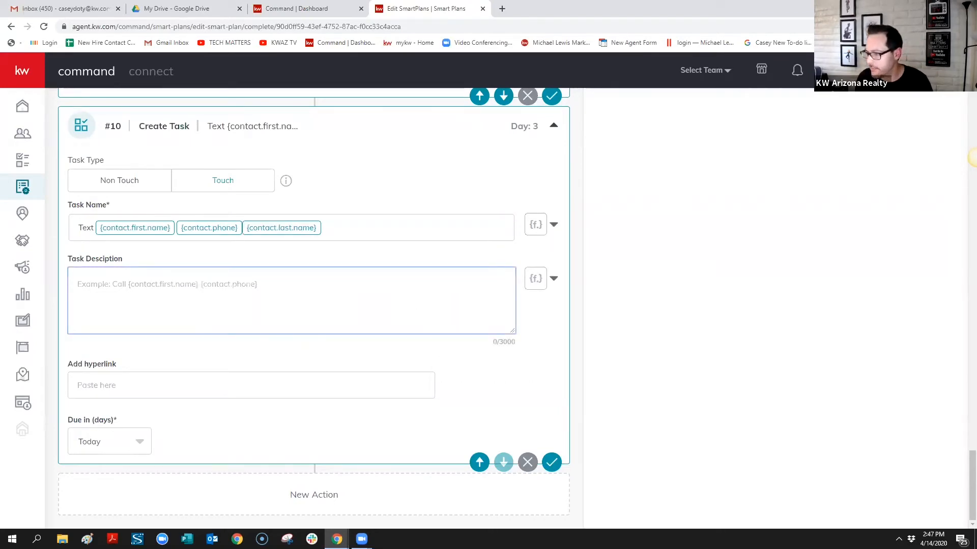
{"action": "left_click", "coordinate": [976, 158]}
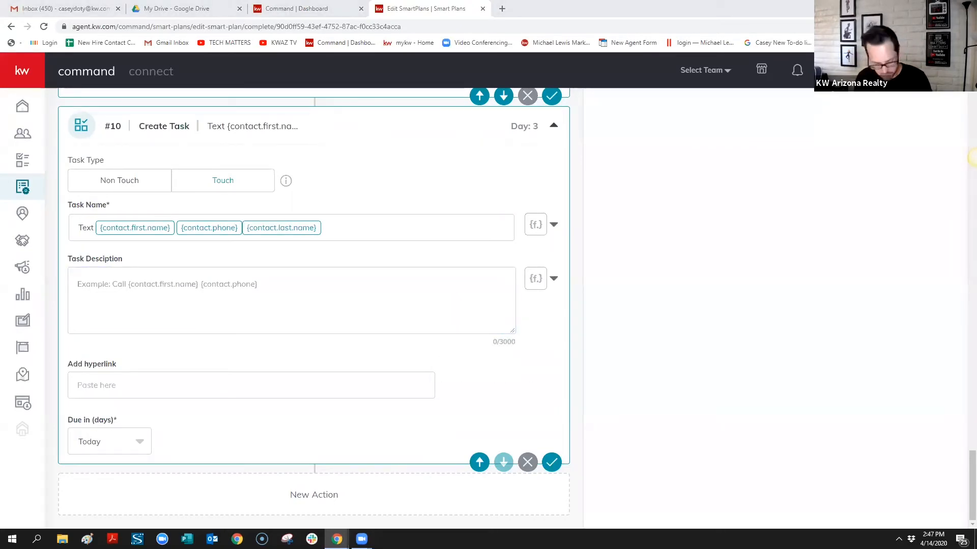
{"action": "left_click", "coordinate": [309, 286]}
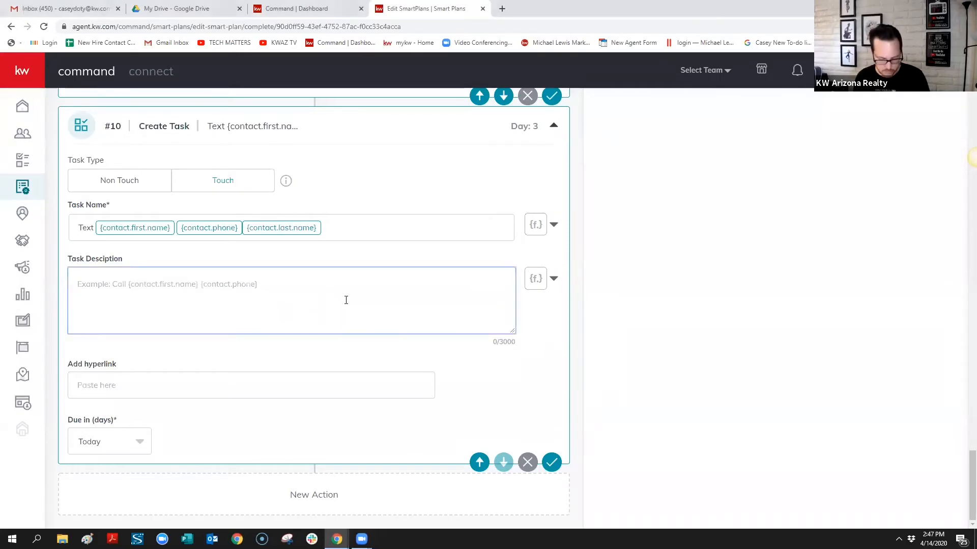
{"action": "key", "text": "ctrl+v"}
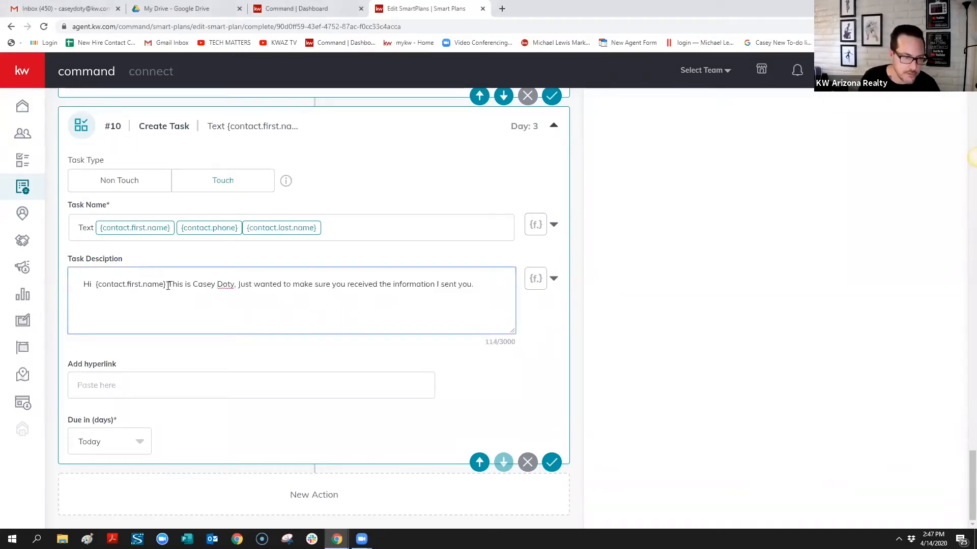
{"action": "left_click_drag", "start_coordinate": [168, 286], "coordinate": [96, 277]}
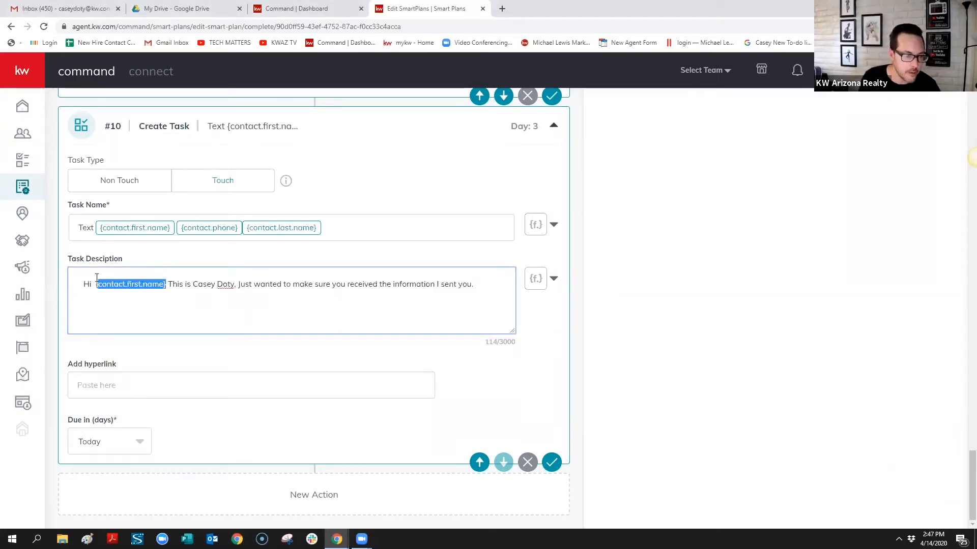
{"action": "key", "text": "BackSpace"}
{"action": "left_click", "coordinate": [553, 279]}
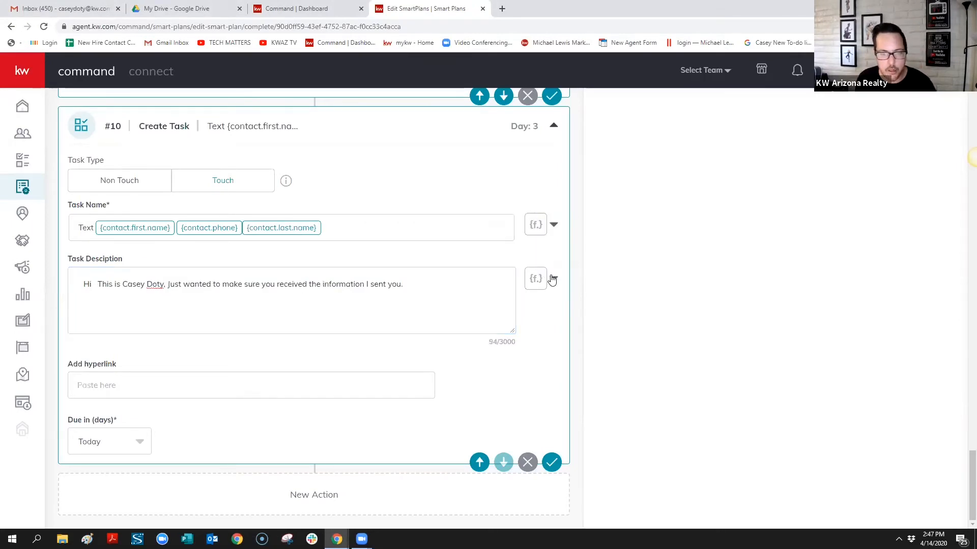
{"action": "left_click", "coordinate": [488, 306]}
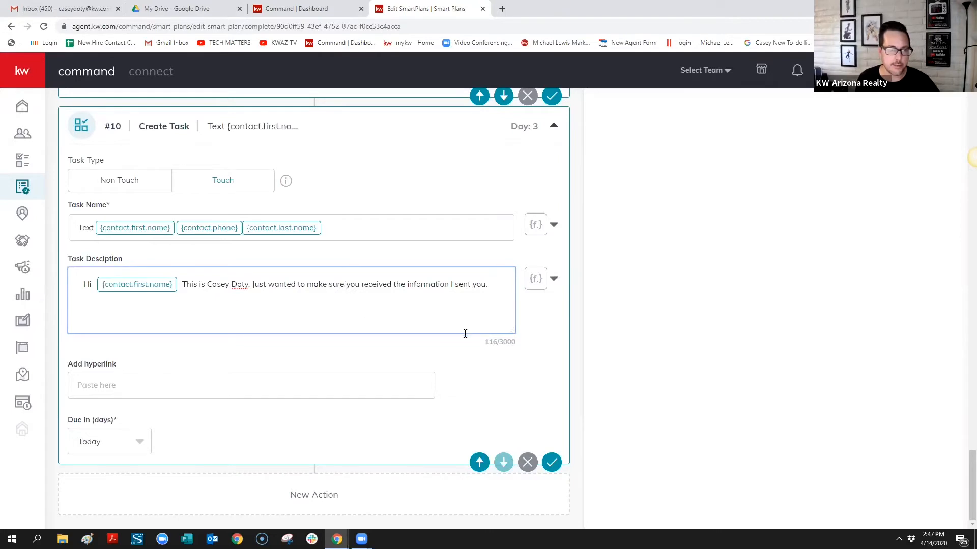
{"action": "scroll", "coordinate": [453, 328], "scroll_direction": "up", "scroll_amount": 2}
{"action": "scroll", "coordinate": [482, 335], "scroll_direction": "down", "scroll_amount": 2}
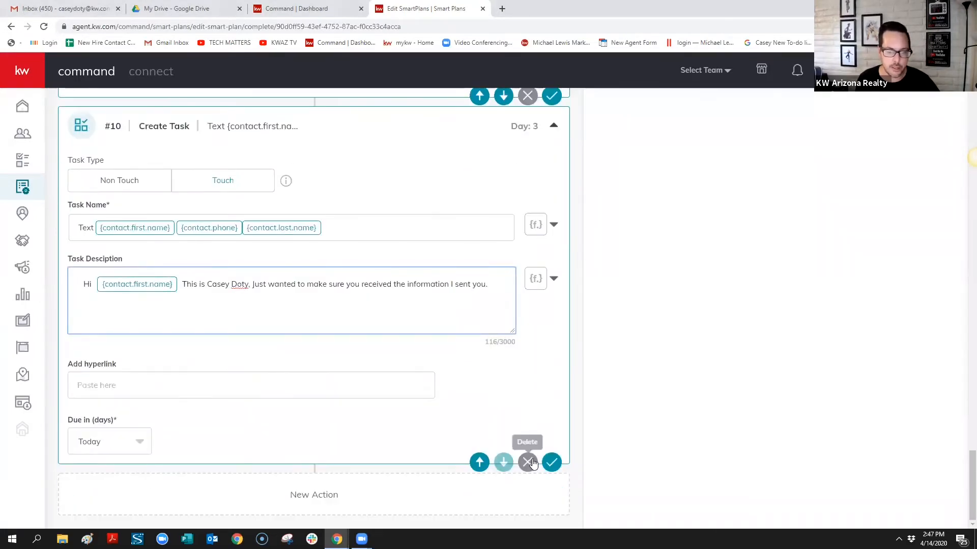
Delete Create Task step #10, leaving Send SMS/MMS step #9 as the last step
{"action": "left_click", "coordinate": [529, 463]}
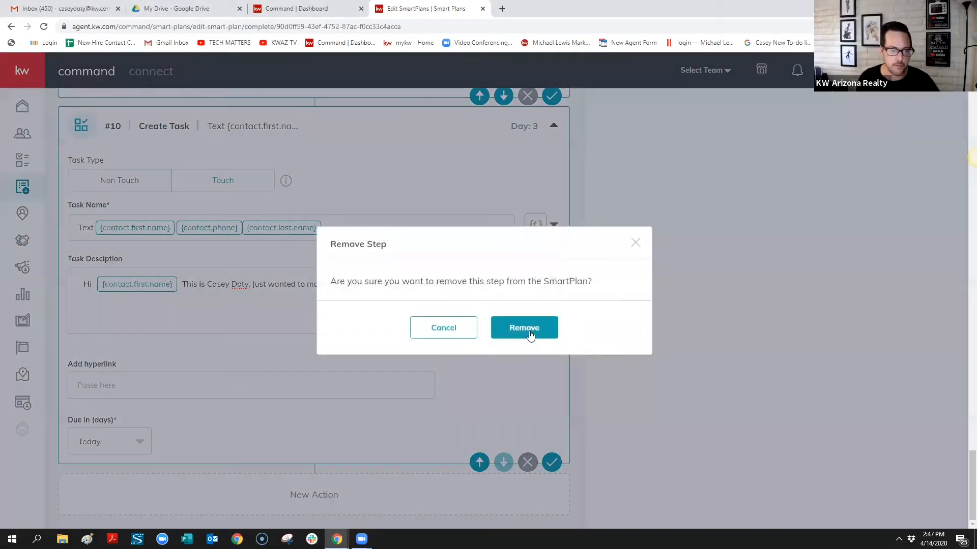
{"action": "left_click", "coordinate": [529, 335]}
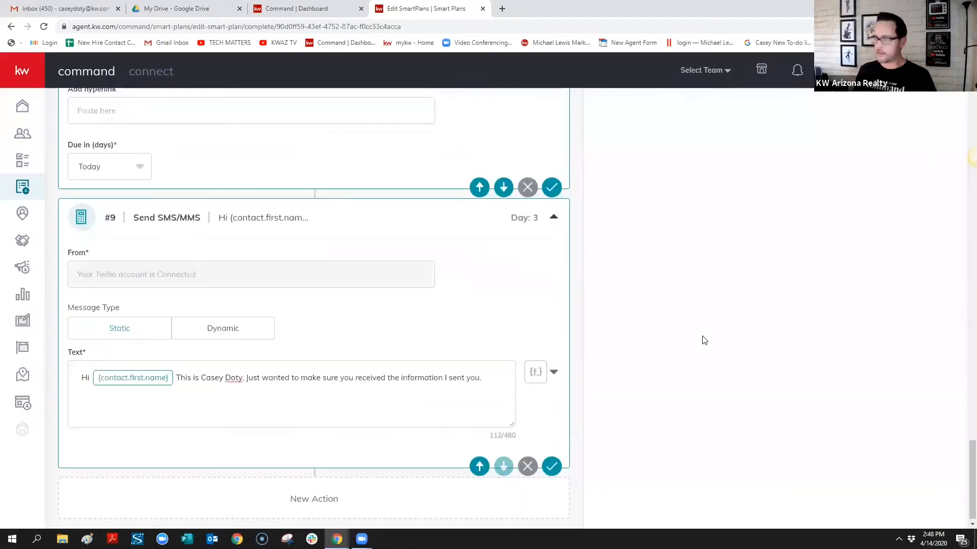
{"action": "scroll", "coordinate": [704, 340], "scroll_direction": "up", "scroll_amount": 1}
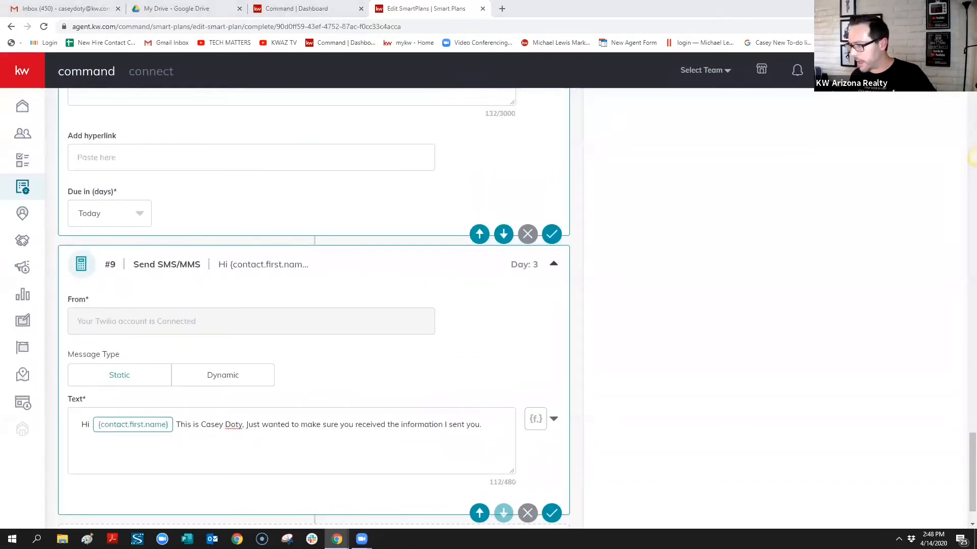
{"action": "scroll", "coordinate": [675, 210], "scroll_direction": "up", "scroll_amount": 3}
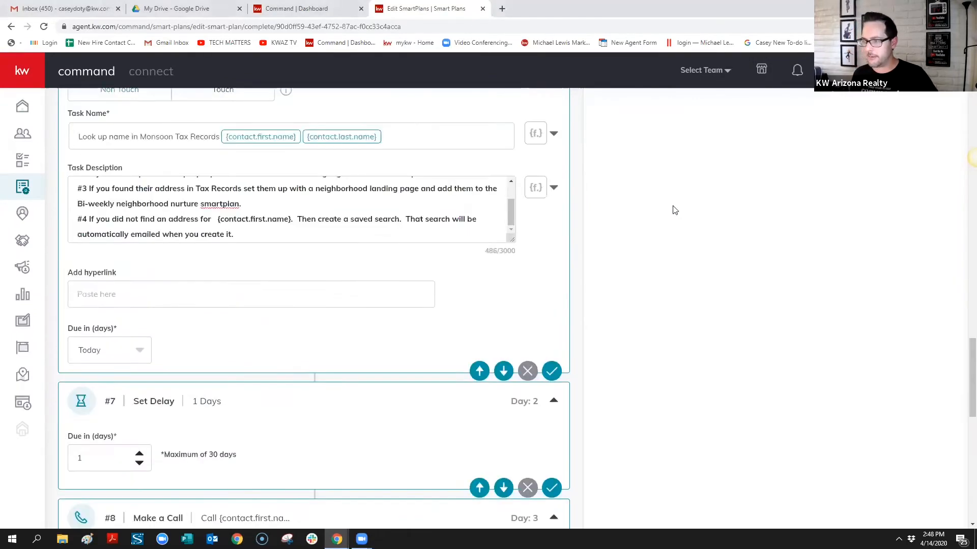
Add a 1-day Set Delay as step #10 after the Day 3 text and check it
{"action": "scroll", "coordinate": [675, 209], "scroll_direction": "up", "scroll_amount": 20}
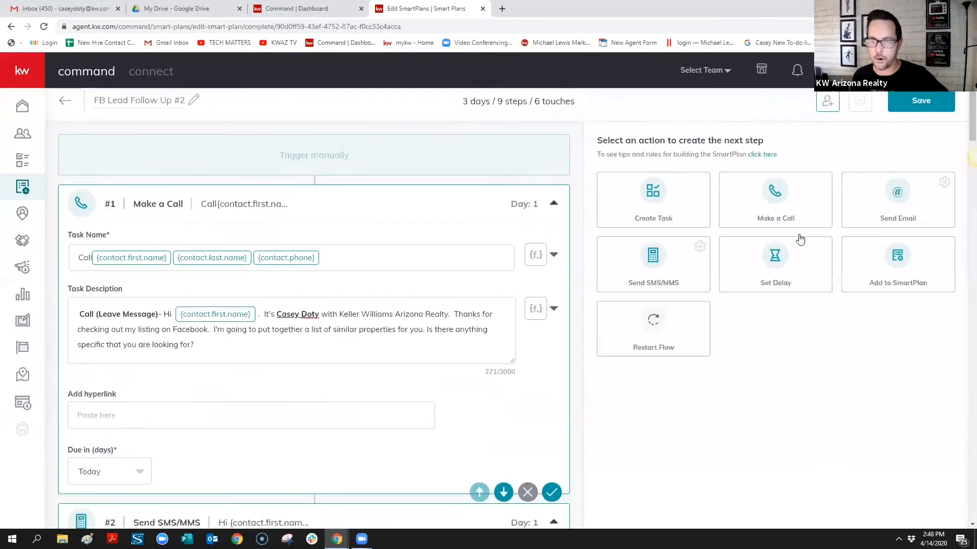
{"action": "left_click", "coordinate": [781, 273]}
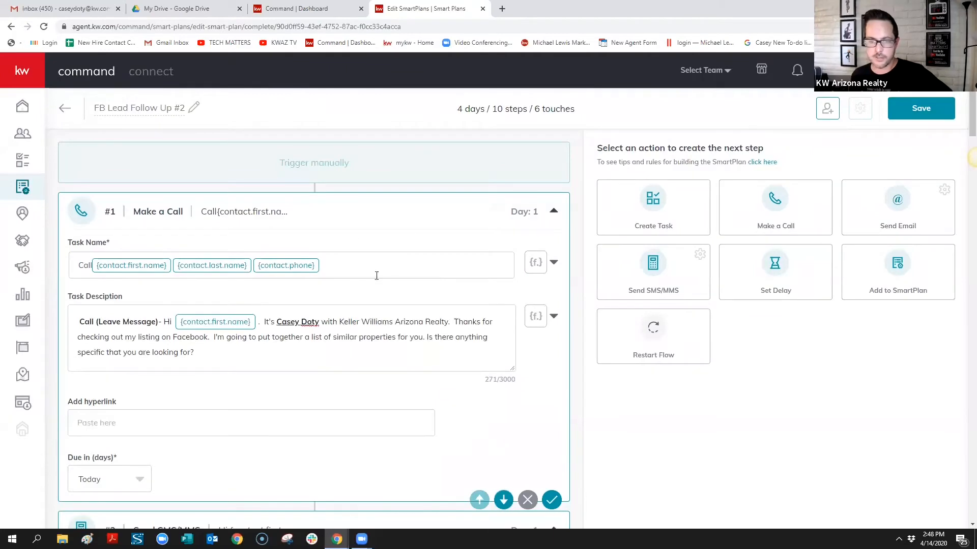
{"action": "scroll", "coordinate": [587, 260], "scroll_direction": "down", "scroll_amount": 8}
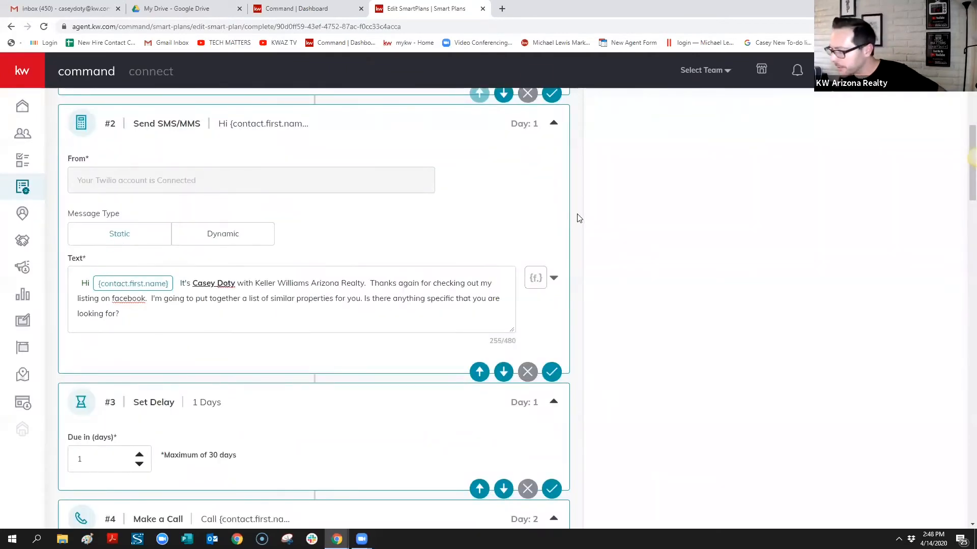
{"action": "scroll", "coordinate": [585, 236], "scroll_direction": "down", "scroll_amount": 12}
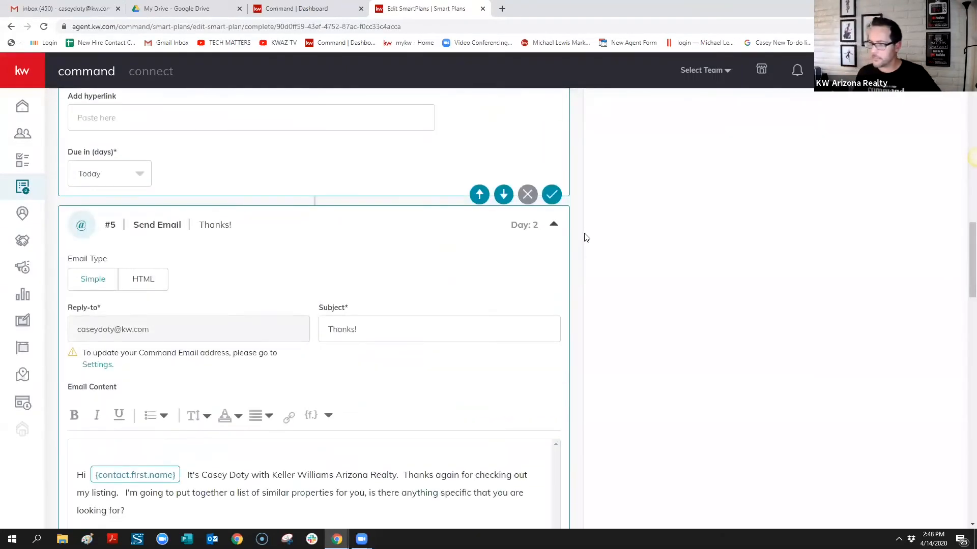
{"action": "scroll", "coordinate": [587, 238], "scroll_direction": "down", "scroll_amount": 15}
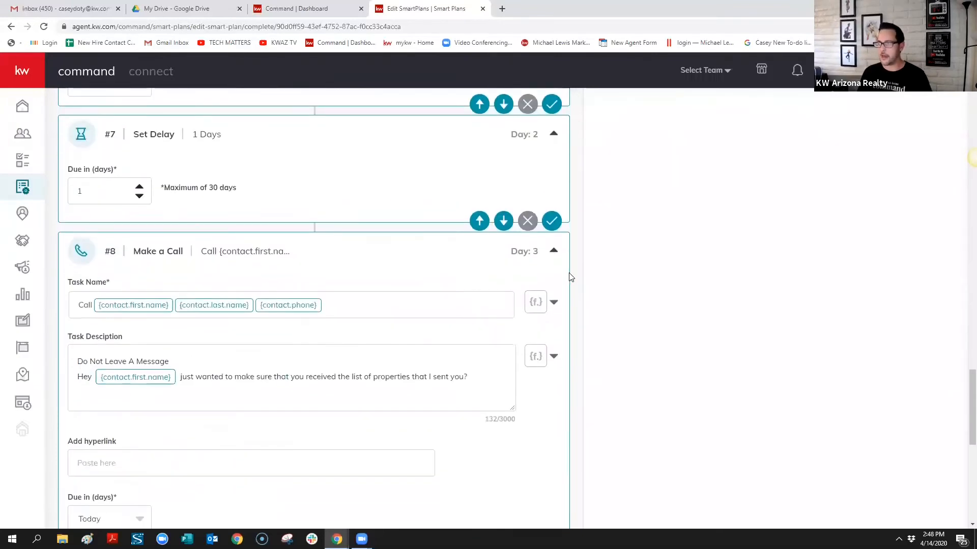
{"action": "scroll", "coordinate": [570, 277], "scroll_direction": "down", "scroll_amount": 2}
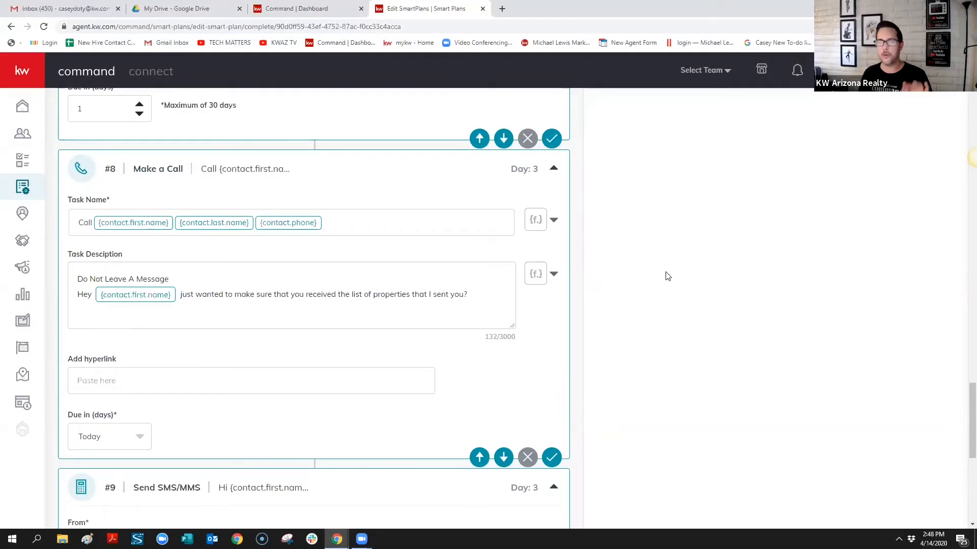
{"action": "scroll", "coordinate": [611, 285], "scroll_direction": "down", "scroll_amount": 8}
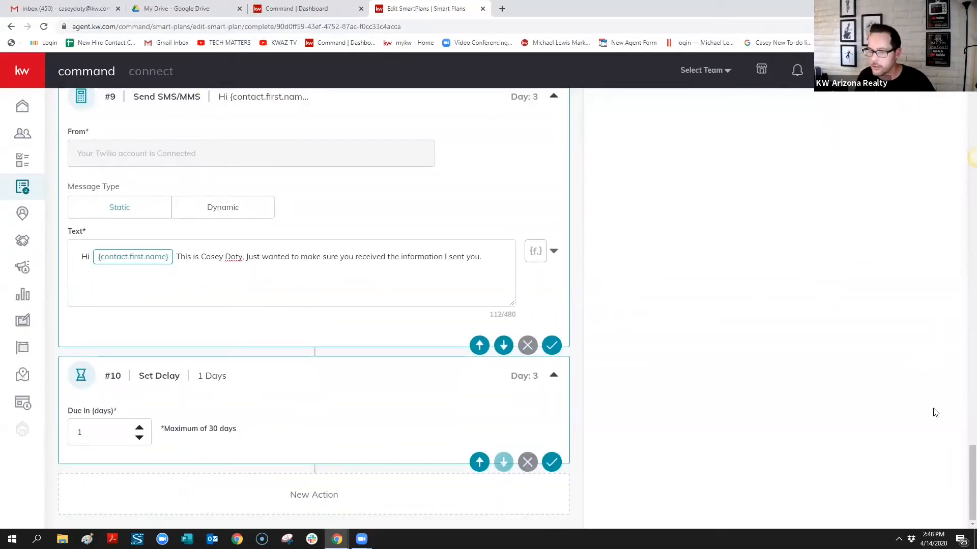
{"action": "left_click_drag", "start_coordinate": [971, 463], "coordinate": [918, 116]}
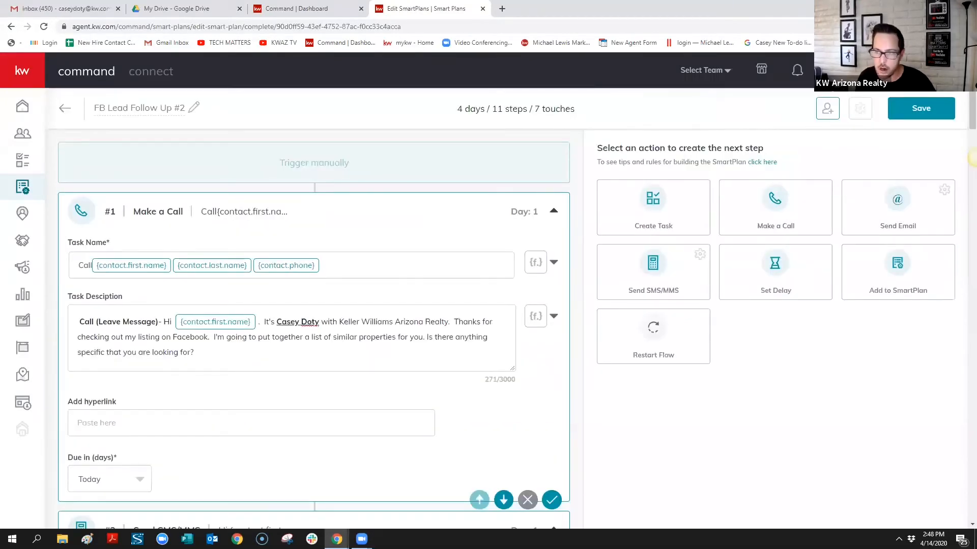
Name call step #11 'Call' followed by the contact.first.name, contact.last.name and contact.phone fields
{"action": "left_click_drag", "start_coordinate": [971, 116], "coordinate": [964, 509]}
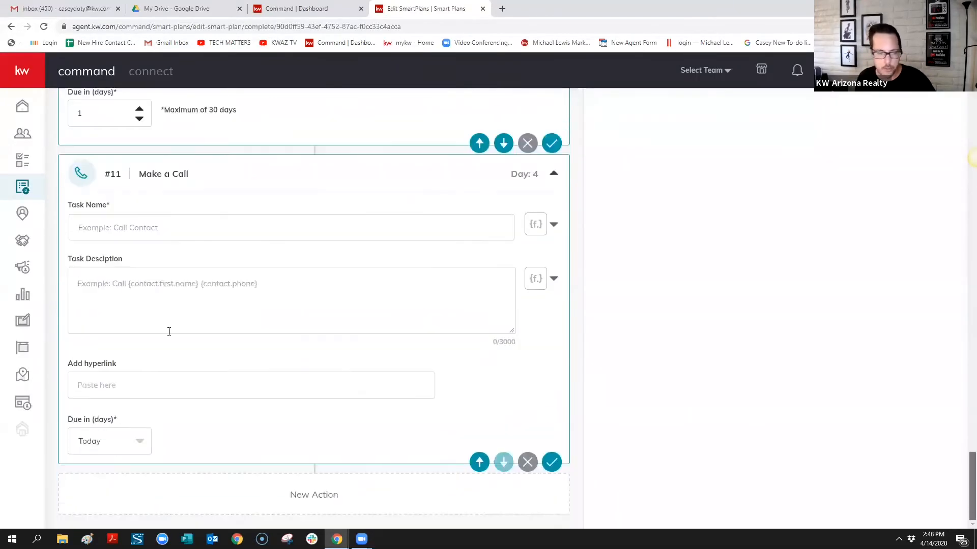
{"action": "left_click", "coordinate": [131, 226]}
{"action": "type", "text": "Call"}
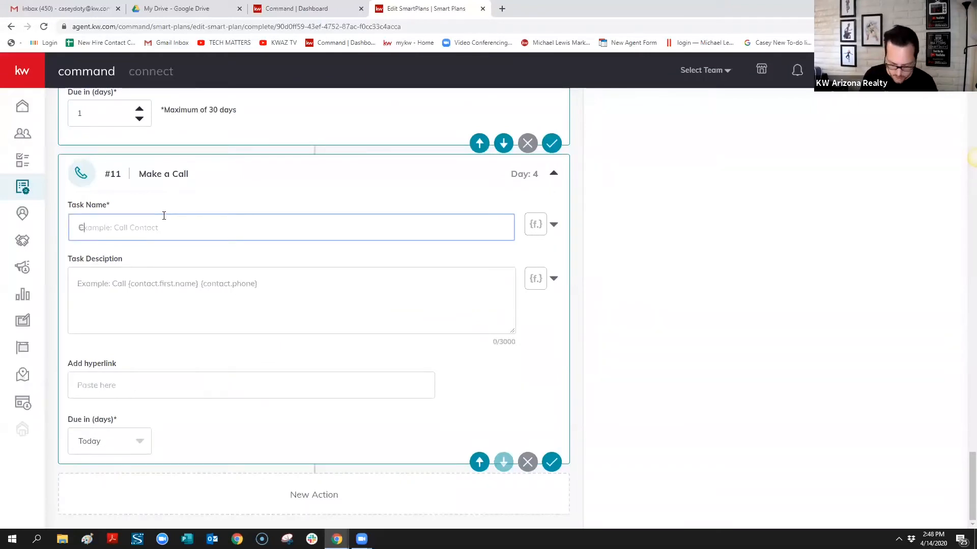
{"action": "left_click", "coordinate": [553, 225]}
{"action": "left_click", "coordinate": [509, 254]}
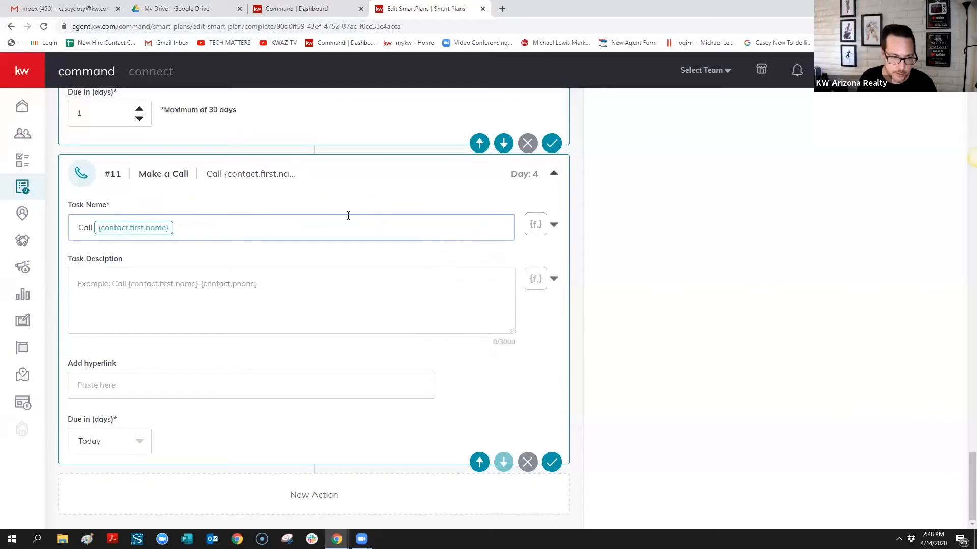
{"action": "left_click", "coordinate": [554, 224]}
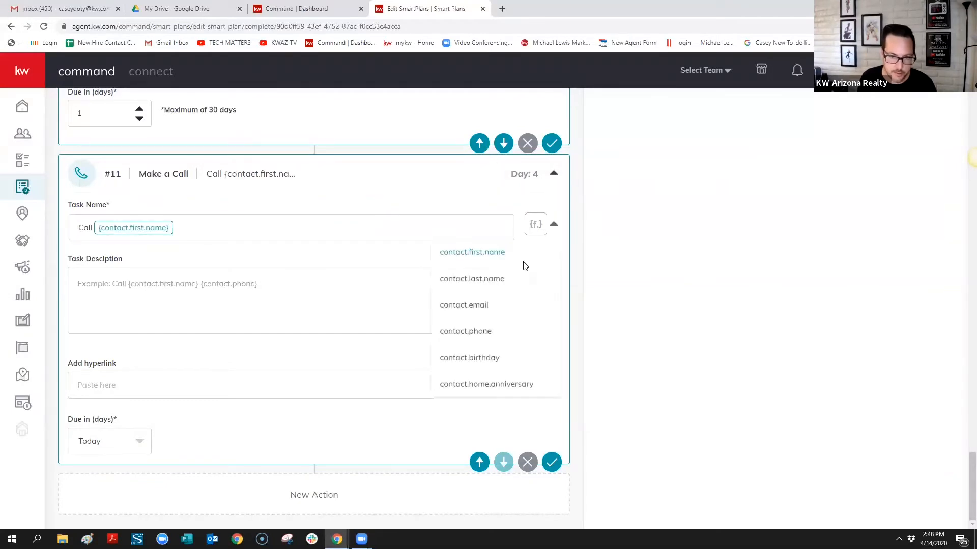
{"action": "left_click", "coordinate": [497, 279]}
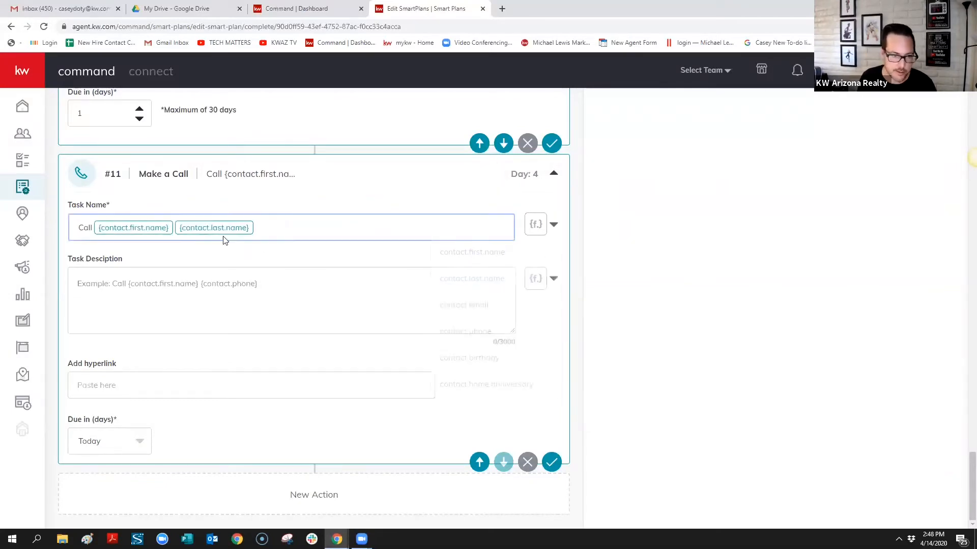
{"action": "left_click", "coordinate": [553, 225]}
{"action": "left_click", "coordinate": [490, 331]}
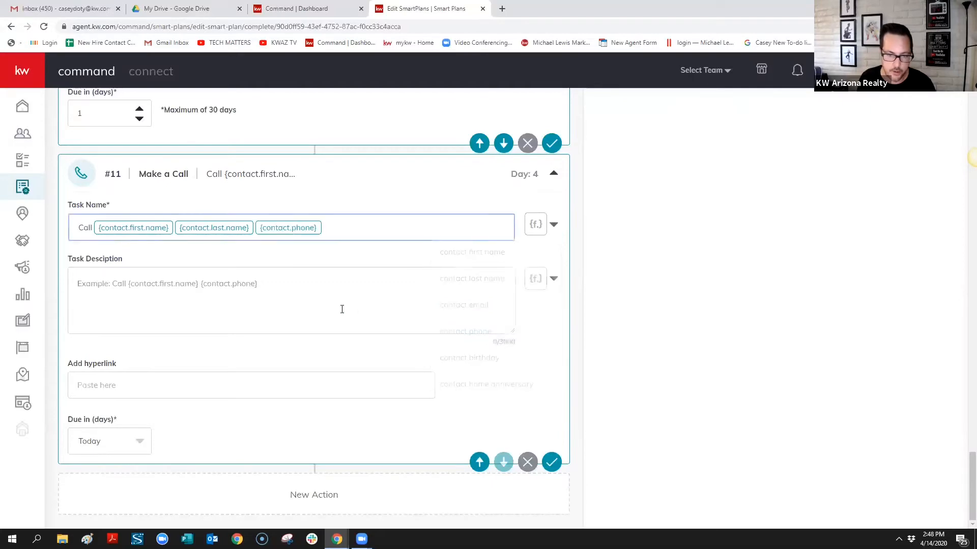
{"action": "left_click", "coordinate": [260, 283]}
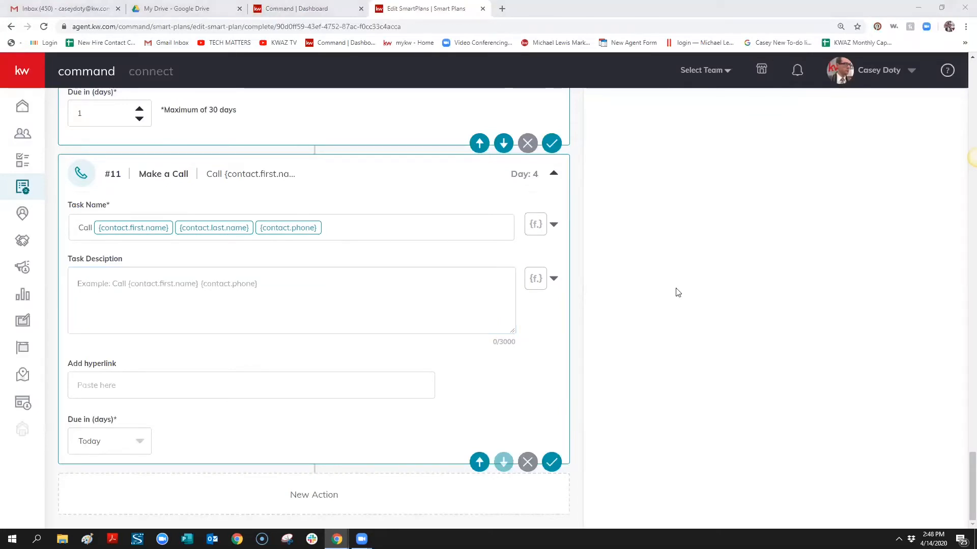
Paste the call script and swap its FIRST NAME placeholder for the contact.first.name field
{"action": "left_click", "coordinate": [205, 294]}
{"action": "type", "text": "Hi FIRST NAME.  This is Agent Name, Just wanted to make sure you got Neighborhood landing/List of properties I sent you."}
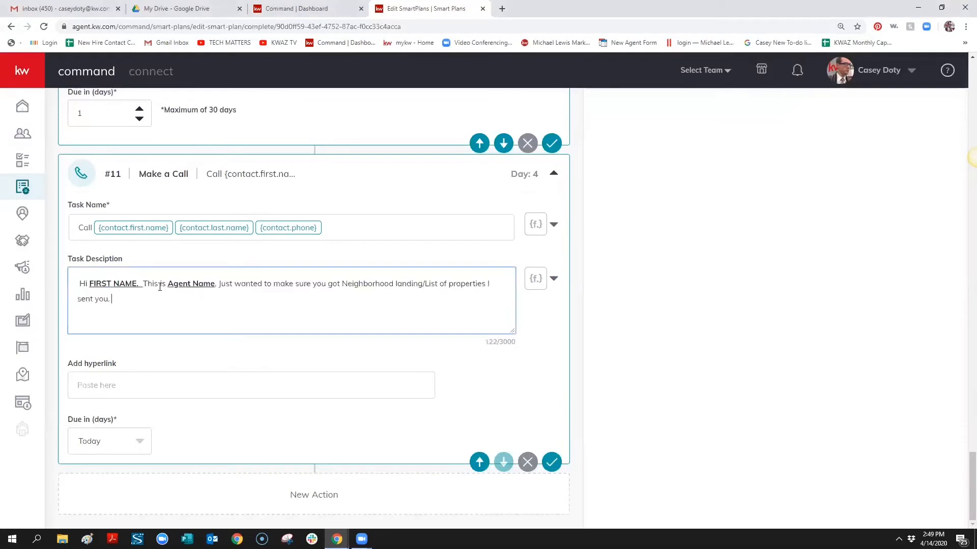
{"action": "left_click_drag", "start_coordinate": [144, 286], "coordinate": [91, 286]}
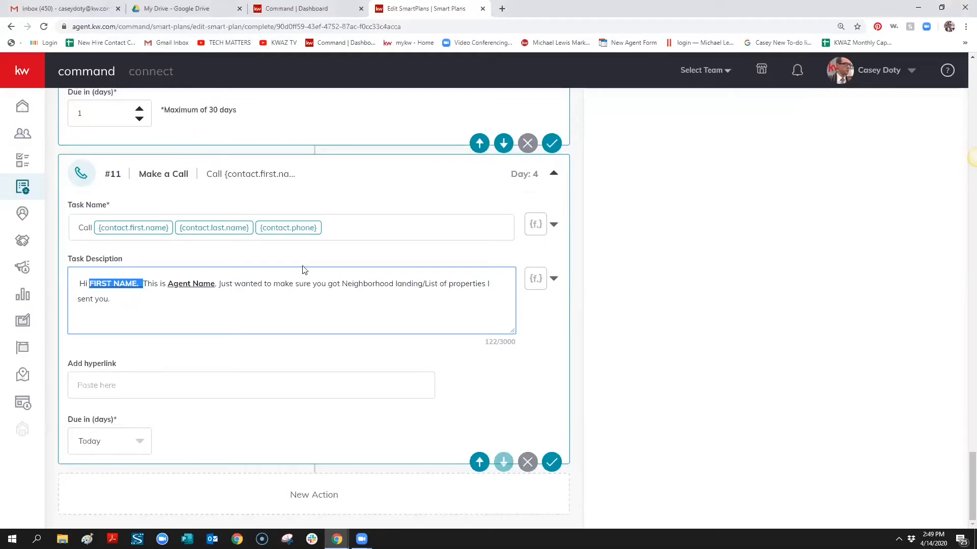
{"action": "key", "text": "BackSpace"}
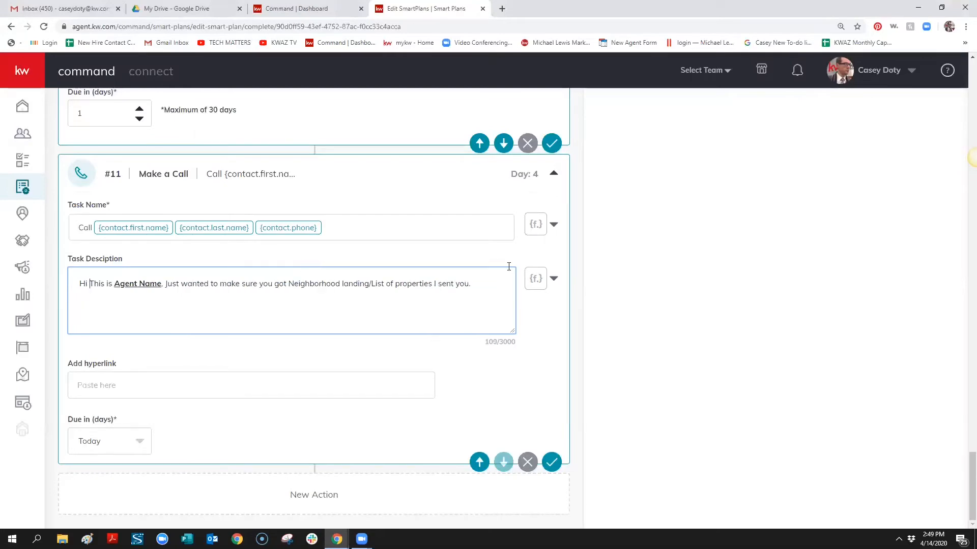
{"action": "left_click", "coordinate": [550, 278]}
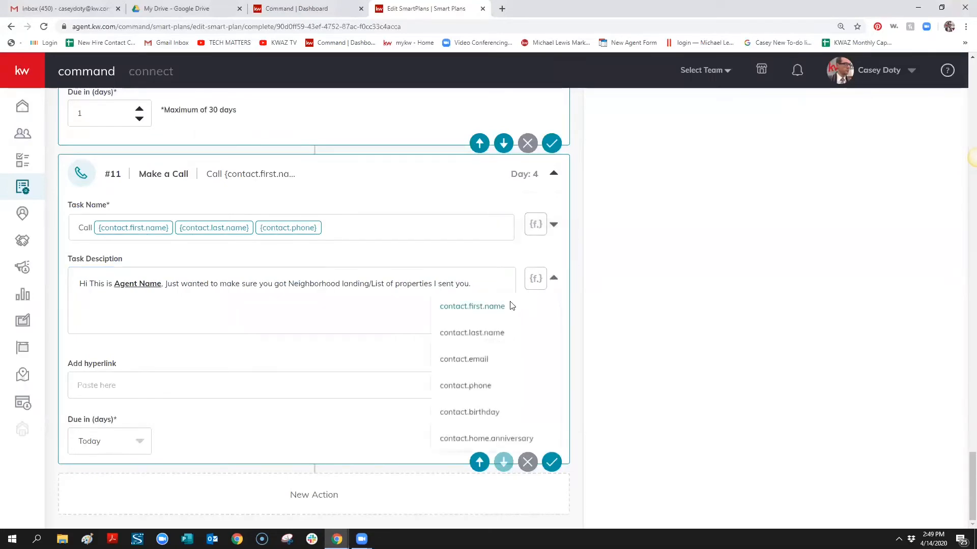
{"action": "left_click", "coordinate": [510, 305]}
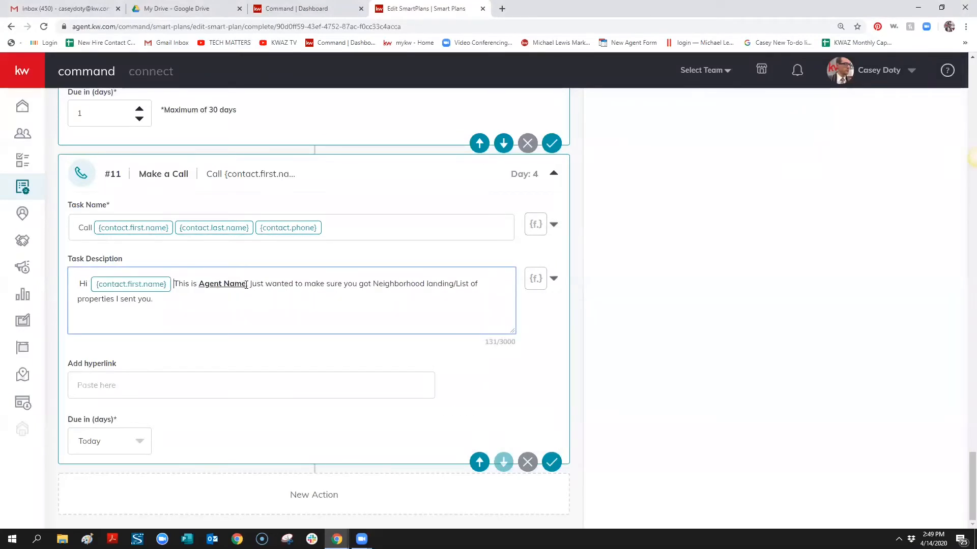
Replace the Agent Name placeholder in the description with the agent's own name
{"action": "left_click_drag", "start_coordinate": [246, 285], "coordinate": [203, 279]}
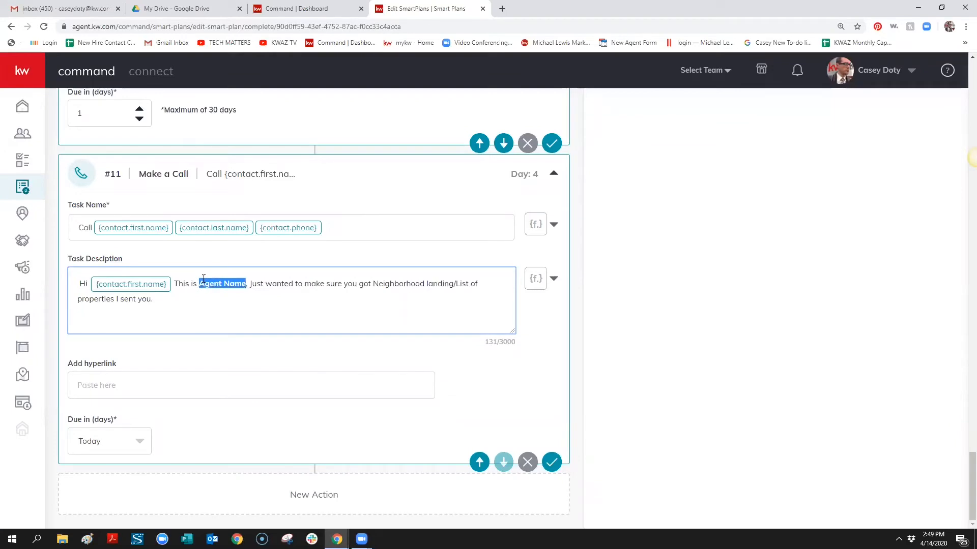
{"action": "key", "text": "BackSpace"}
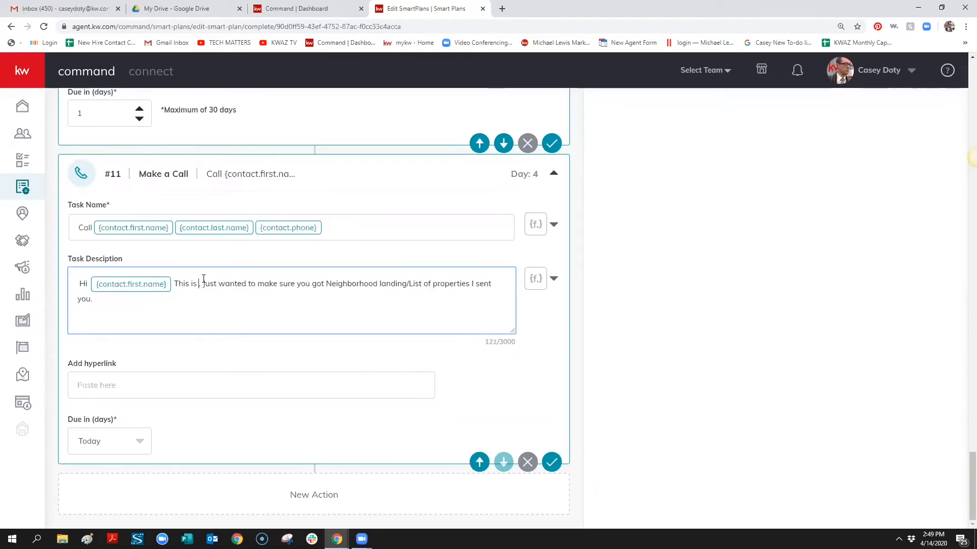
{"action": "type", "text": "CAsey"}
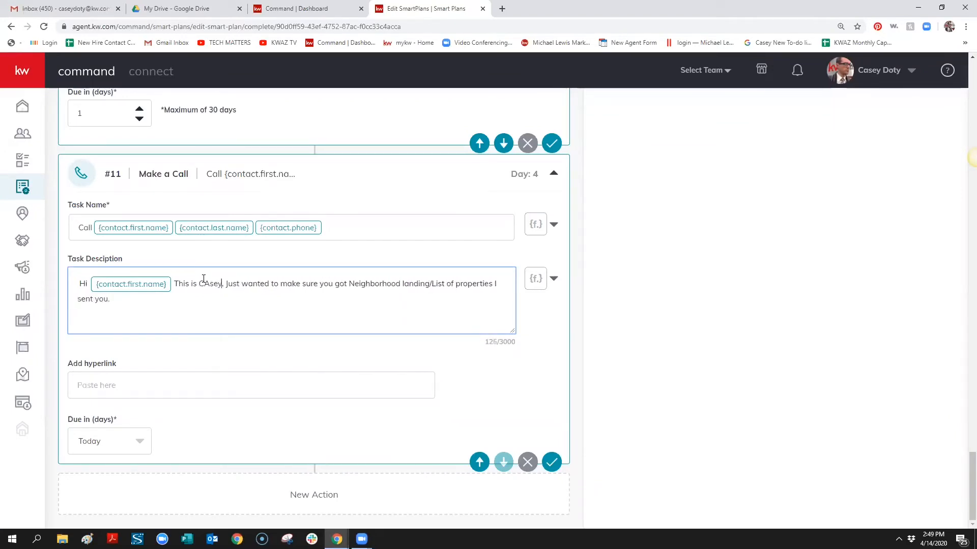
{"action": "type", "text": " Doty"}
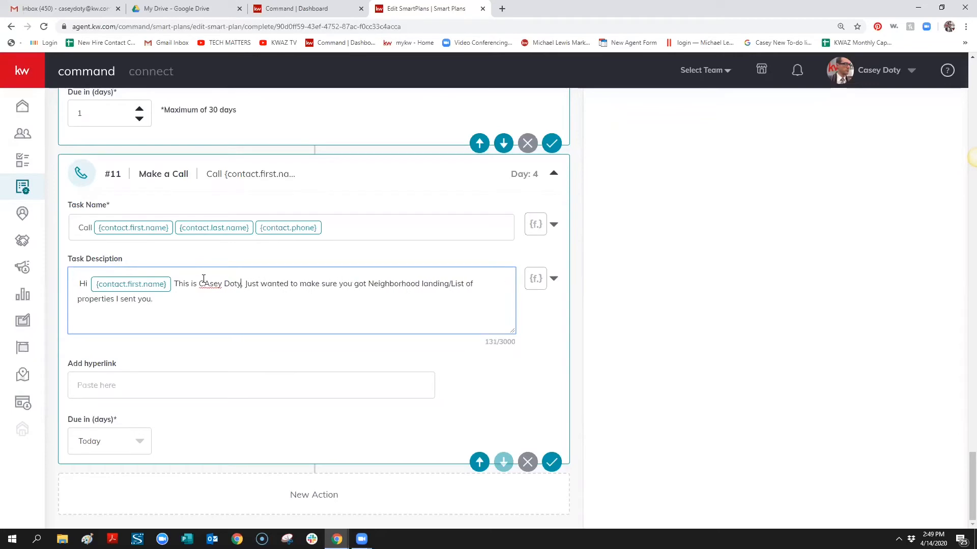
{"action": "key", "text": "BackSpace"}
{"action": "type", "text": "a"}
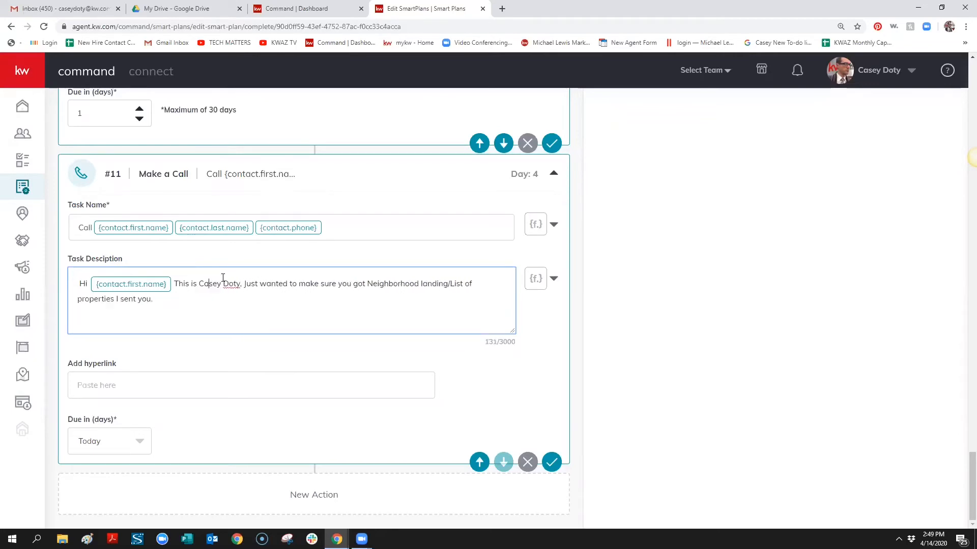
{"action": "scroll", "coordinate": [362, 244], "scroll_direction": "up", "scroll_amount": 6}
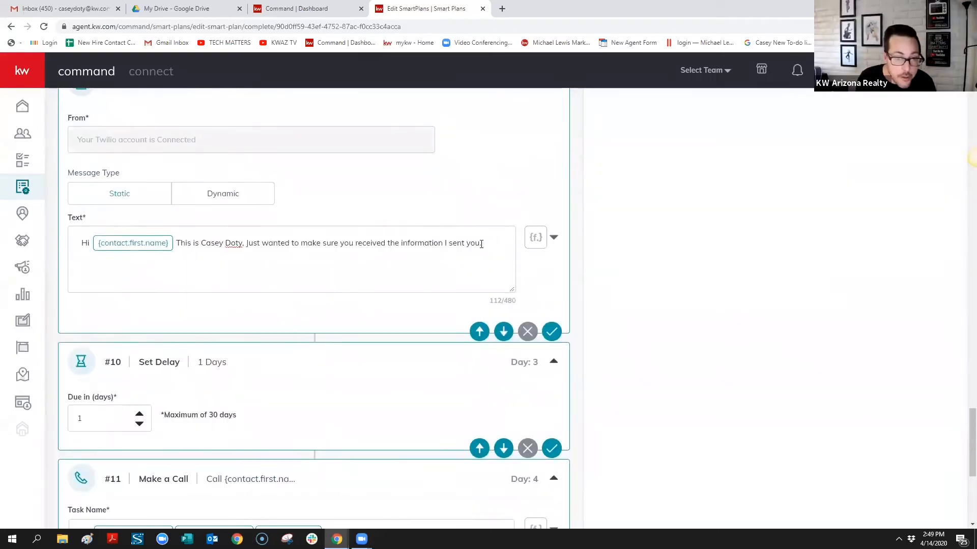
Replace the description's closing sentence with the SMS text's line asking if the contact received the information
{"action": "left_click_drag", "start_coordinate": [483, 244], "coordinate": [248, 245]}
{"action": "key", "text": "ctrl+c"}
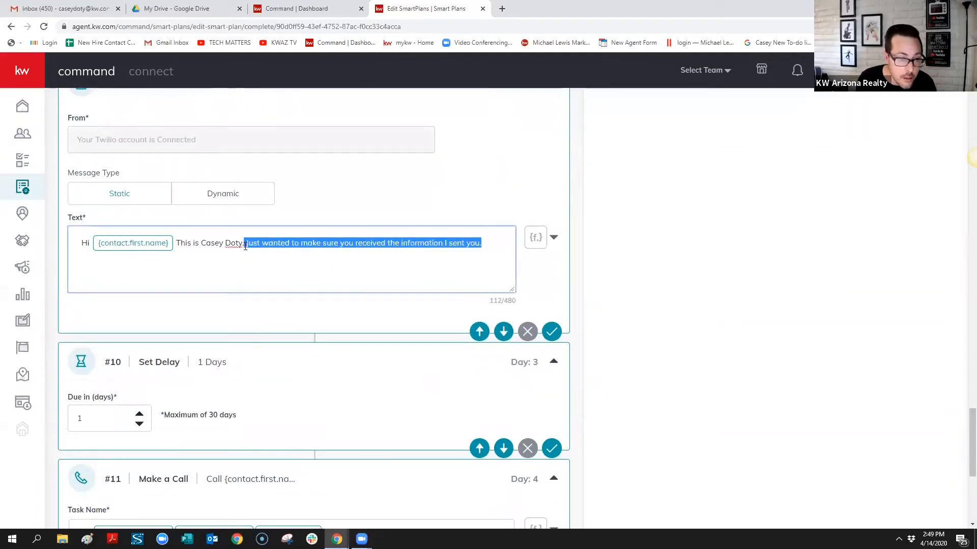
{"action": "scroll", "coordinate": [398, 355], "scroll_direction": "down", "scroll_amount": 6}
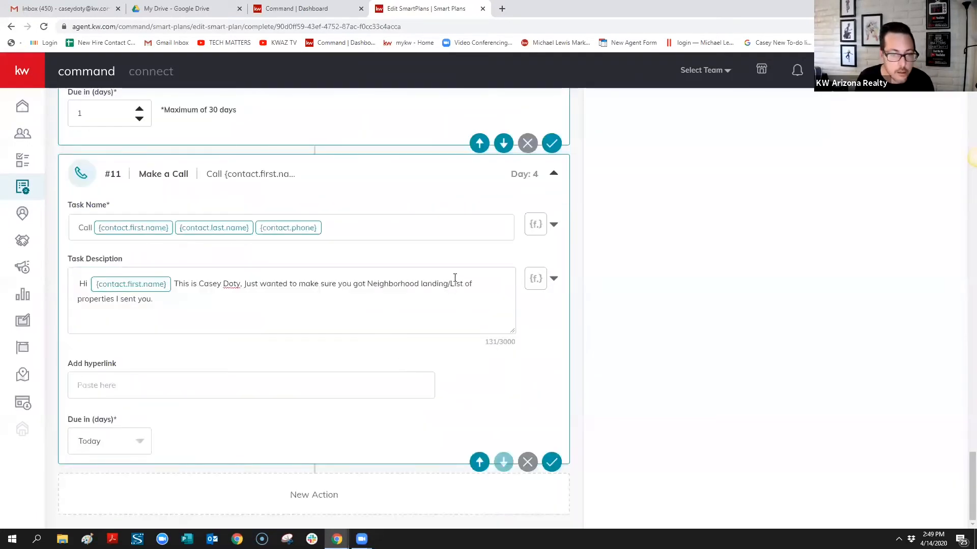
{"action": "left_click_drag", "start_coordinate": [475, 284], "coordinate": [375, 284]}
{"action": "left_click", "coordinate": [193, 301]}
{"action": "left_click_drag", "start_coordinate": [192, 300], "coordinate": [245, 279]}
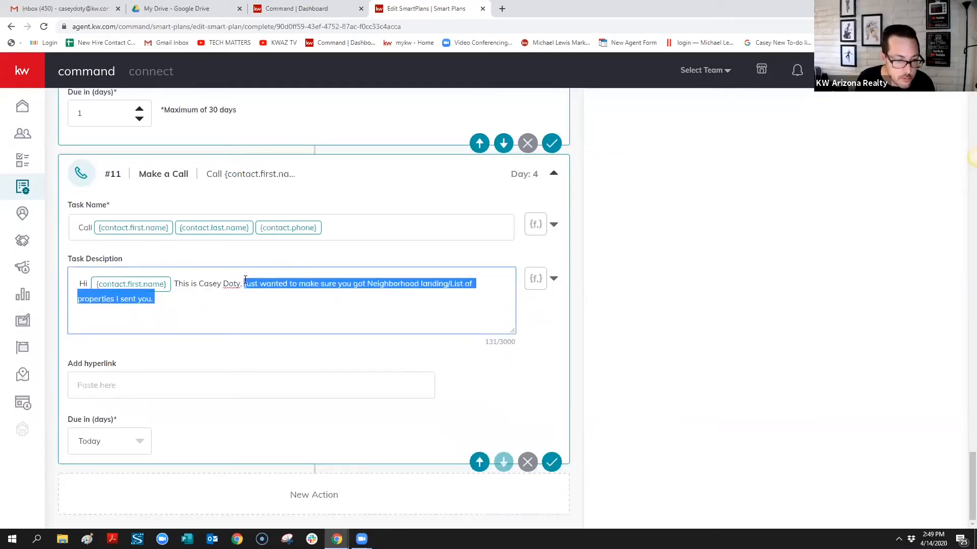
{"action": "key", "text": "ctrl+v"}
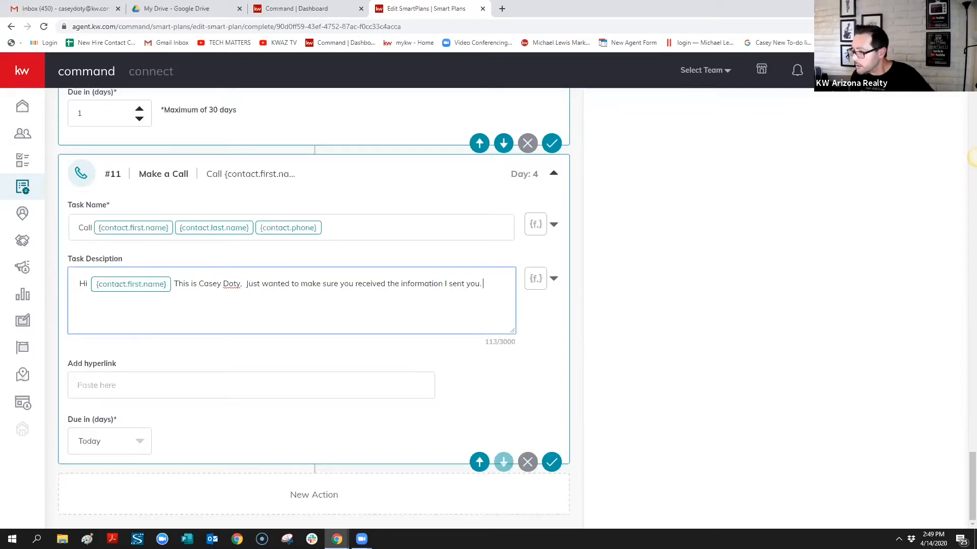
{"action": "left_click", "coordinate": [976, 157]}
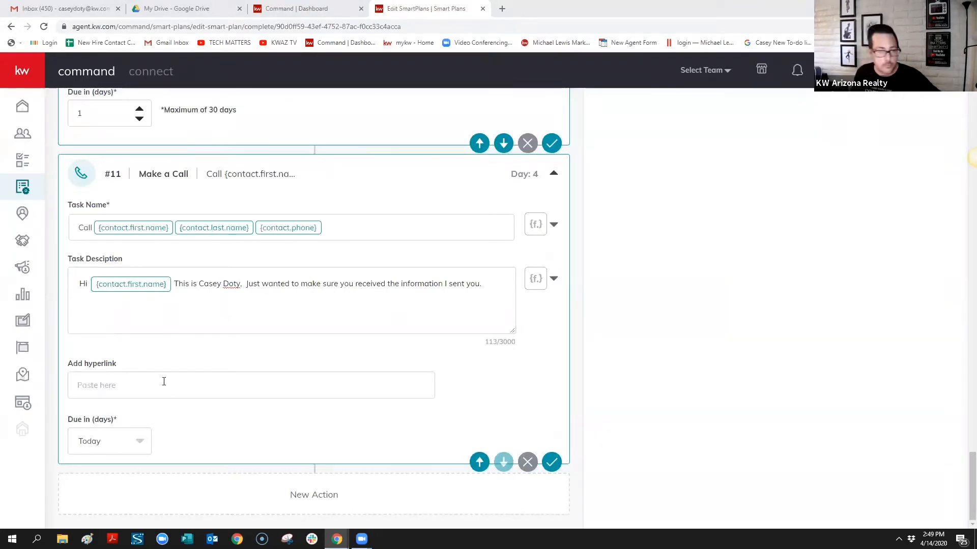
{"action": "left_click", "coordinate": [238, 310]}
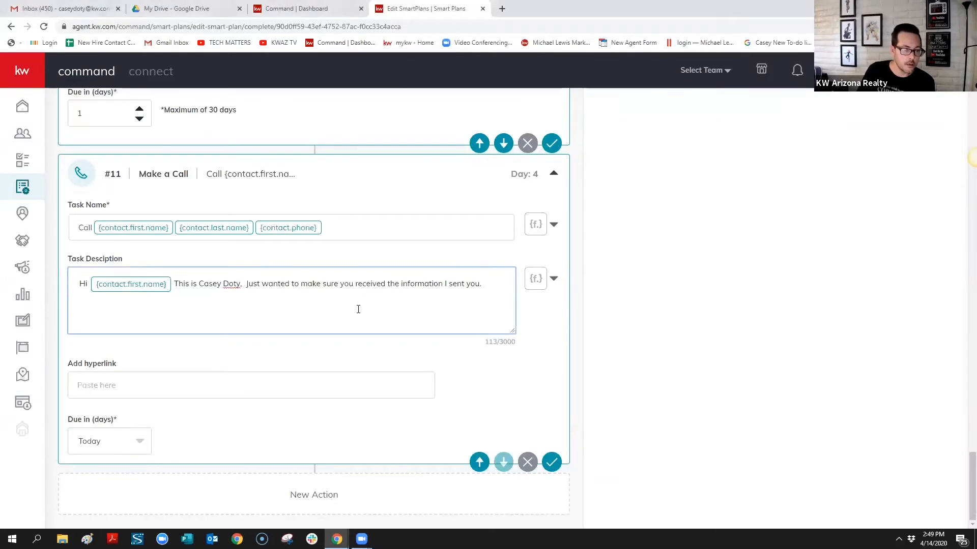
{"action": "left_click", "coordinate": [553, 279]}
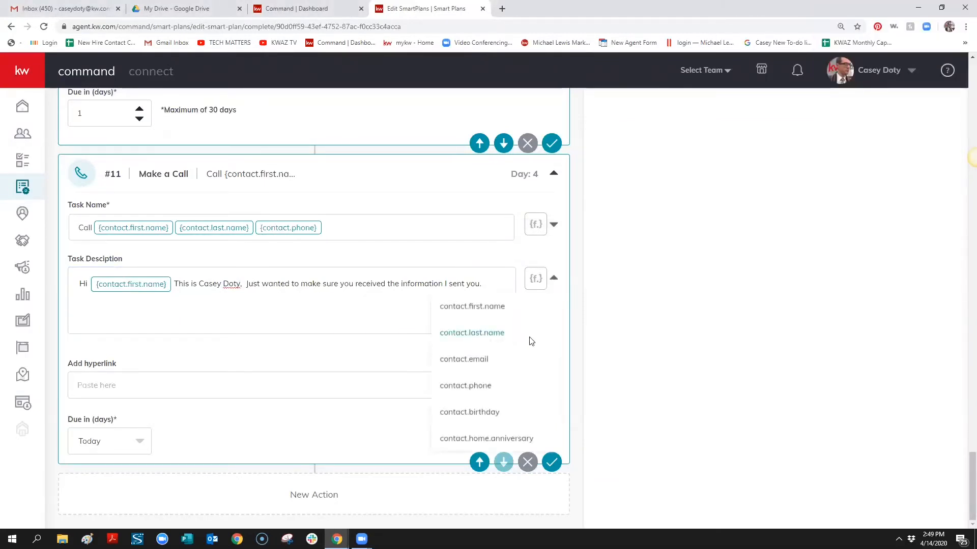
{"action": "left_click", "coordinate": [370, 319]}
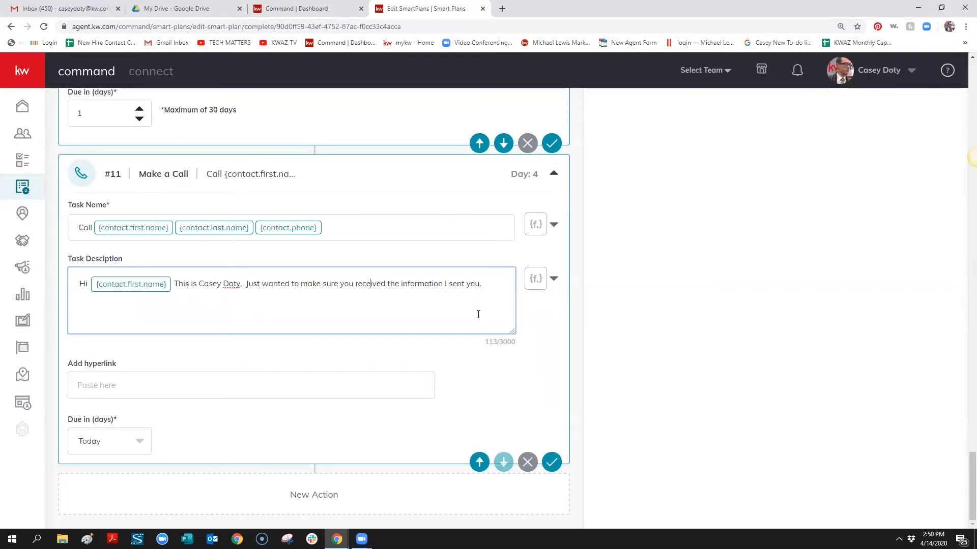
{"action": "type", "text": "."}
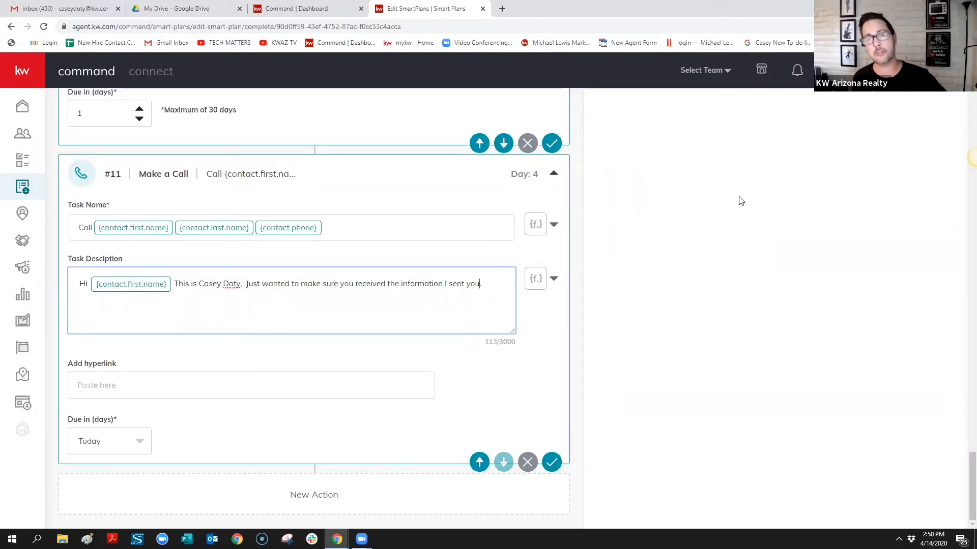
{"action": "left_click", "coordinate": [713, 235]}
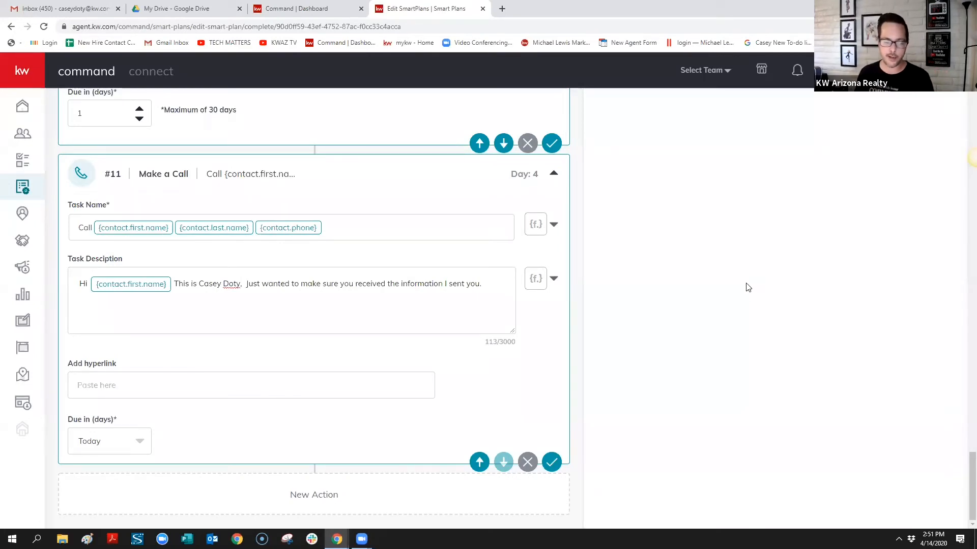
Save the FB Lead Follow Up #2 SmartPlan, now 4 days, 11 steps and 7 touches
{"action": "scroll", "coordinate": [747, 290], "scroll_direction": "up", "scroll_amount": 15}
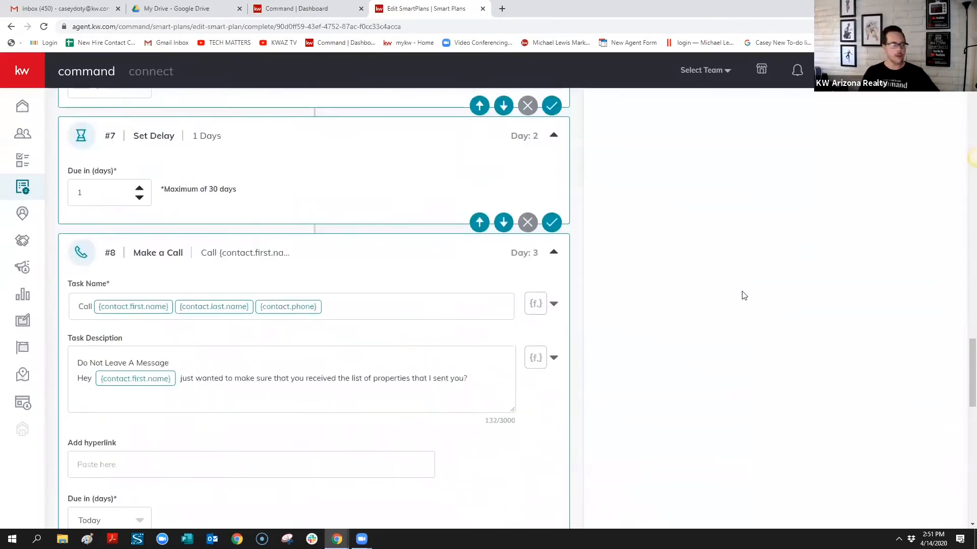
{"action": "scroll", "coordinate": [780, 290], "scroll_direction": "up", "scroll_amount": 7}
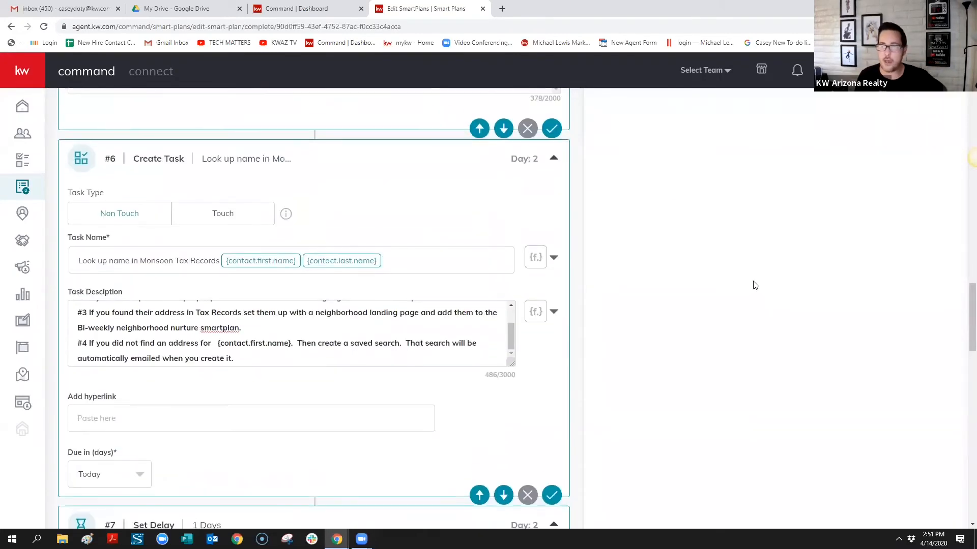
{"action": "scroll", "coordinate": [755, 286], "scroll_direction": "up", "scroll_amount": 20}
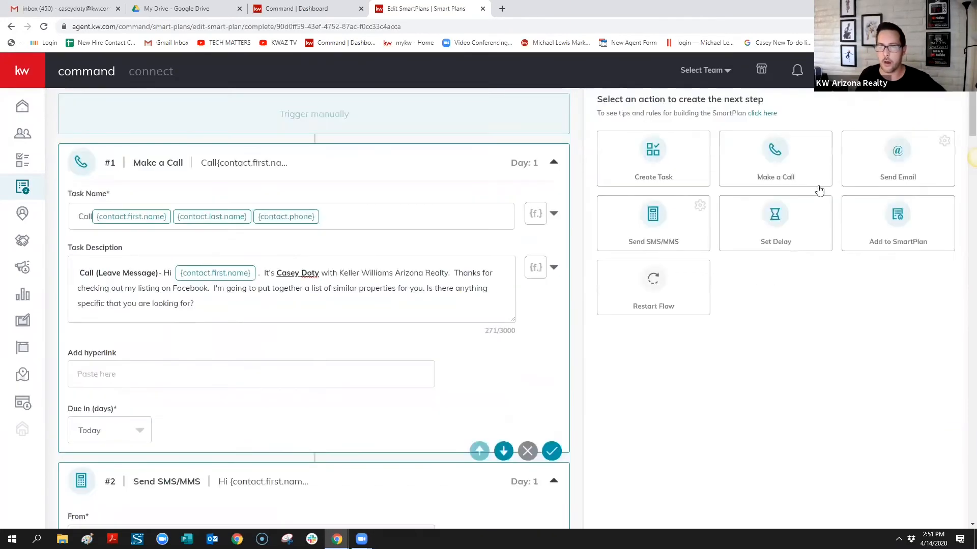
{"action": "scroll", "coordinate": [819, 191], "scroll_direction": "up", "scroll_amount": 2}
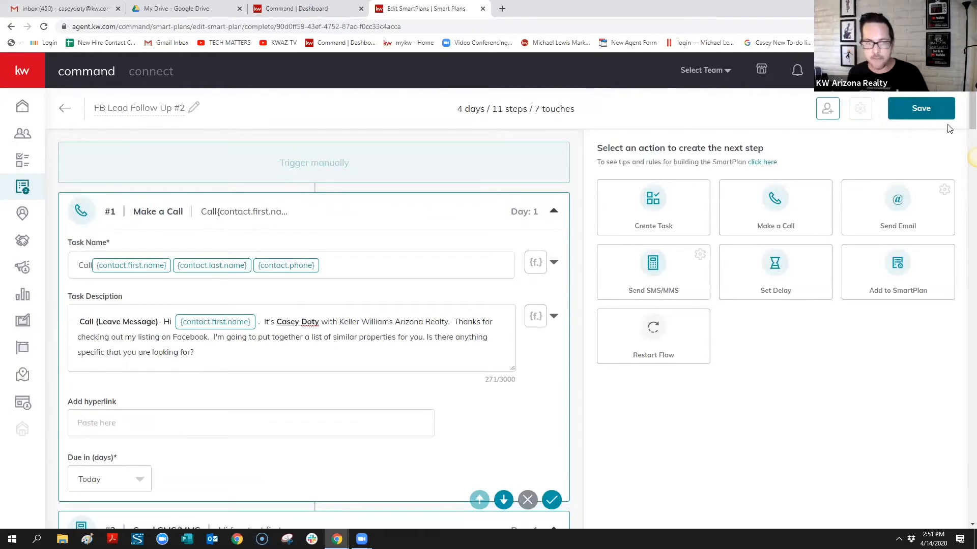
{"action": "left_click", "coordinate": [921, 108]}
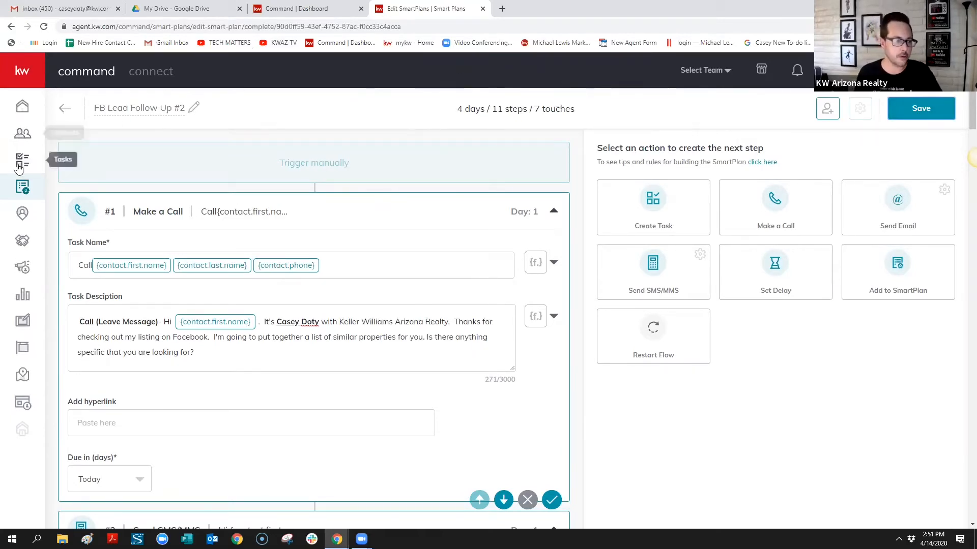
Go back to the My SmartPlans list from the sidebar
{"action": "left_click", "coordinate": [21, 192]}
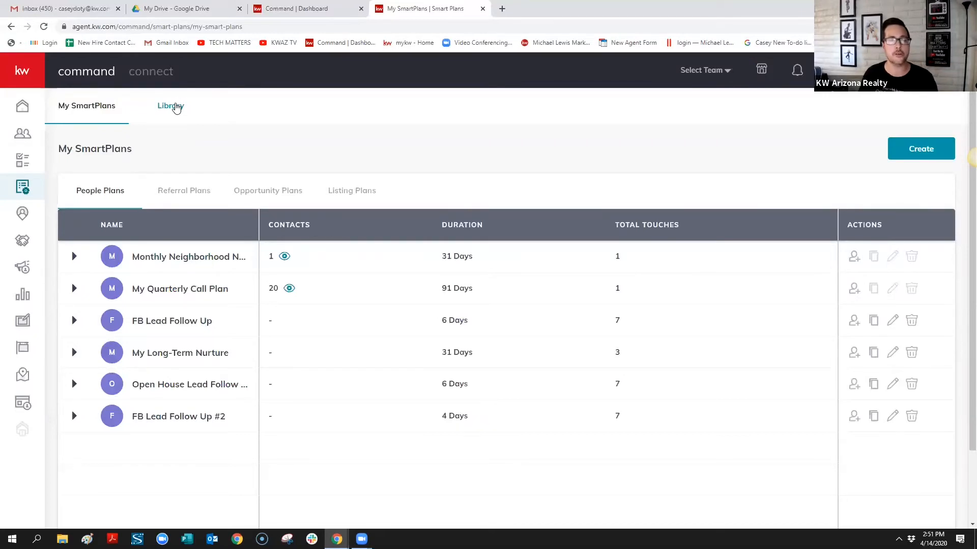
Switch to the Library tab of Keller Williams SmartPlans
{"action": "left_click", "coordinate": [176, 108]}
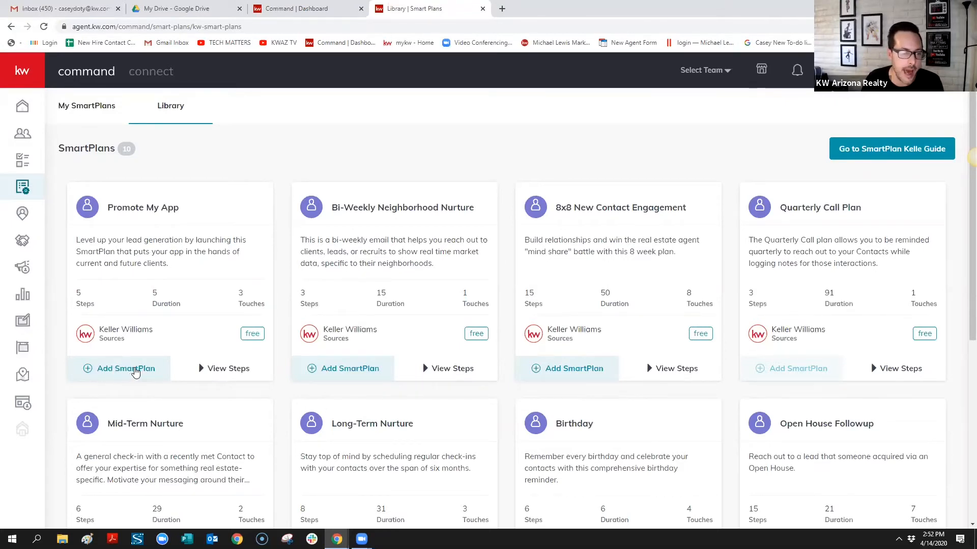
Add Promote My App to my plans under the default name My Promote My App
{"action": "left_click", "coordinate": [137, 374]}
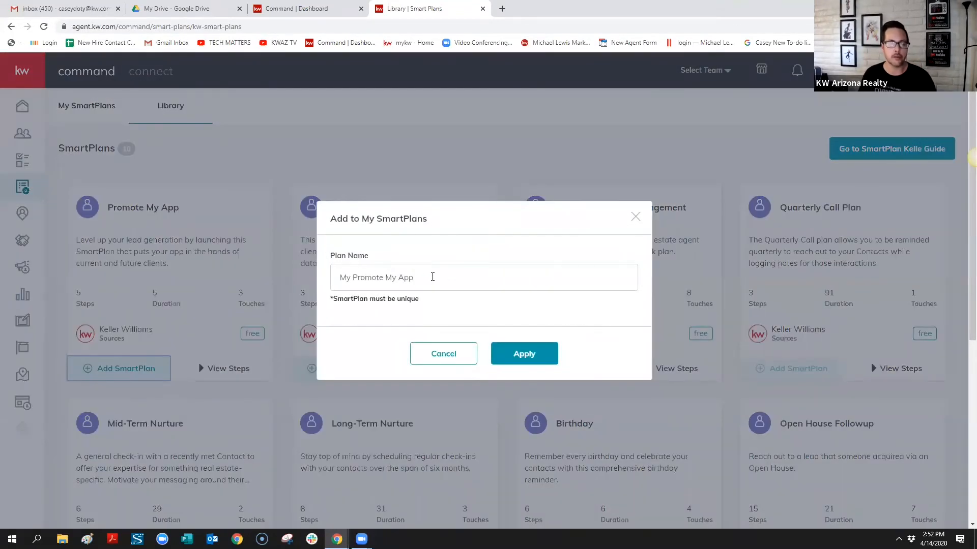
{"action": "left_click", "coordinate": [432, 277]}
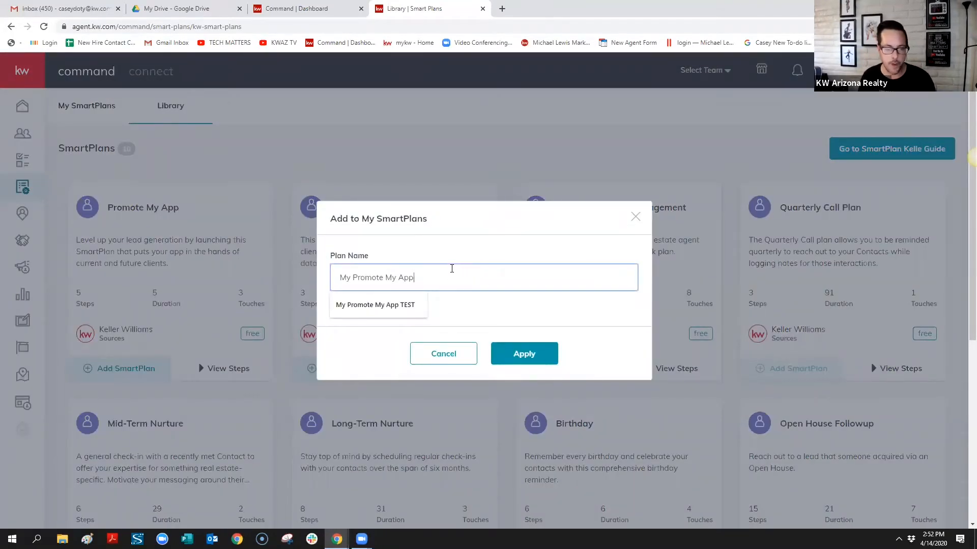
{"action": "left_click", "coordinate": [530, 354]}
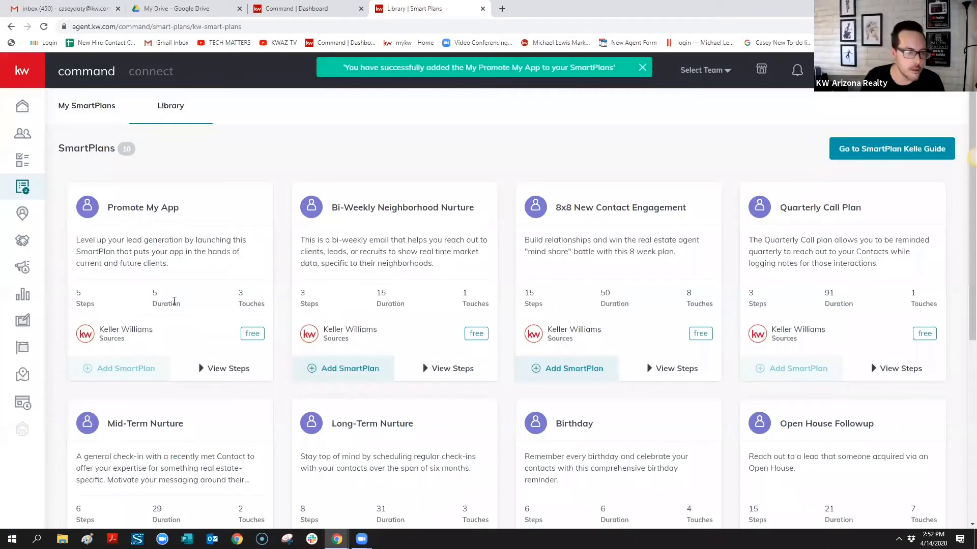
{"action": "scroll", "coordinate": [213, 323], "scroll_direction": "down", "scroll_amount": 2}
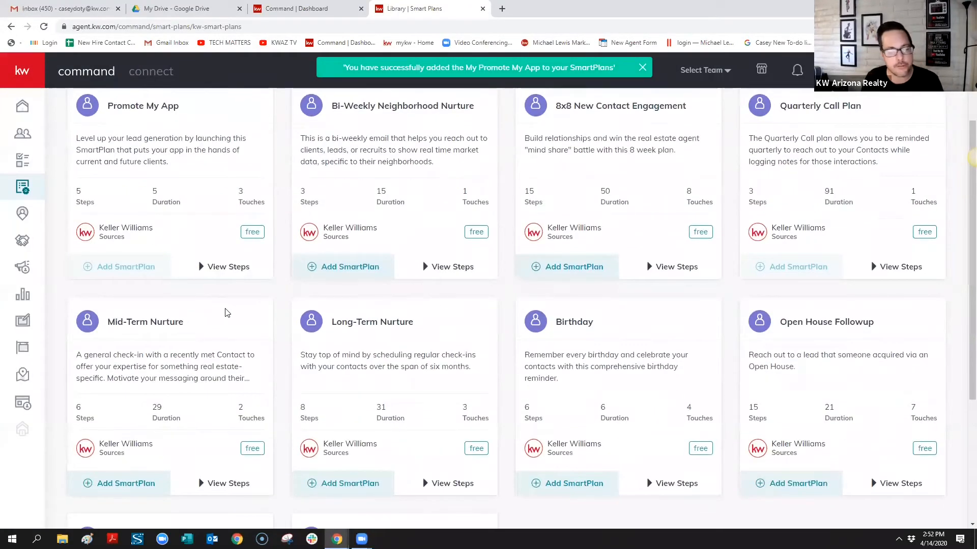
{"action": "scroll", "coordinate": [224, 313], "scroll_direction": "down", "scroll_amount": 3}
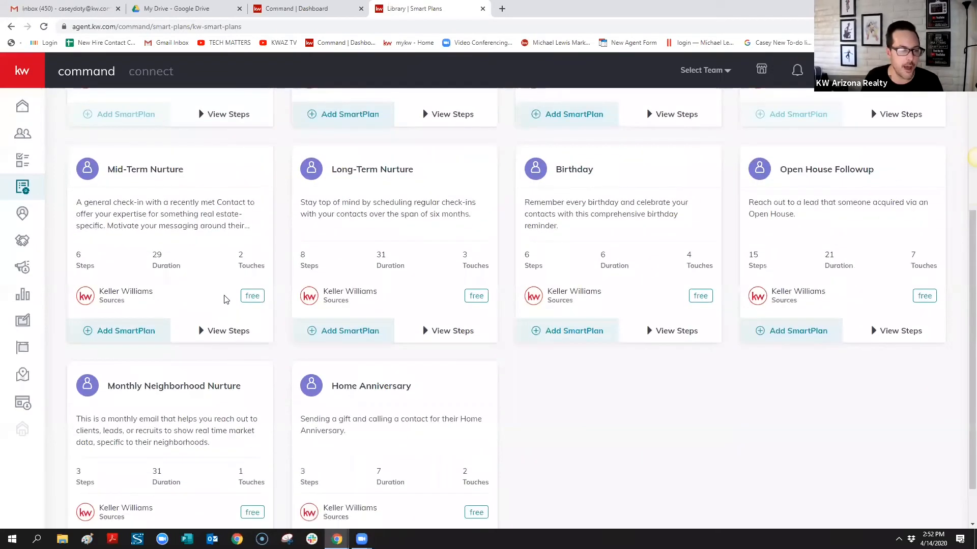
{"action": "scroll", "coordinate": [244, 285], "scroll_direction": "up", "scroll_amount": 5}
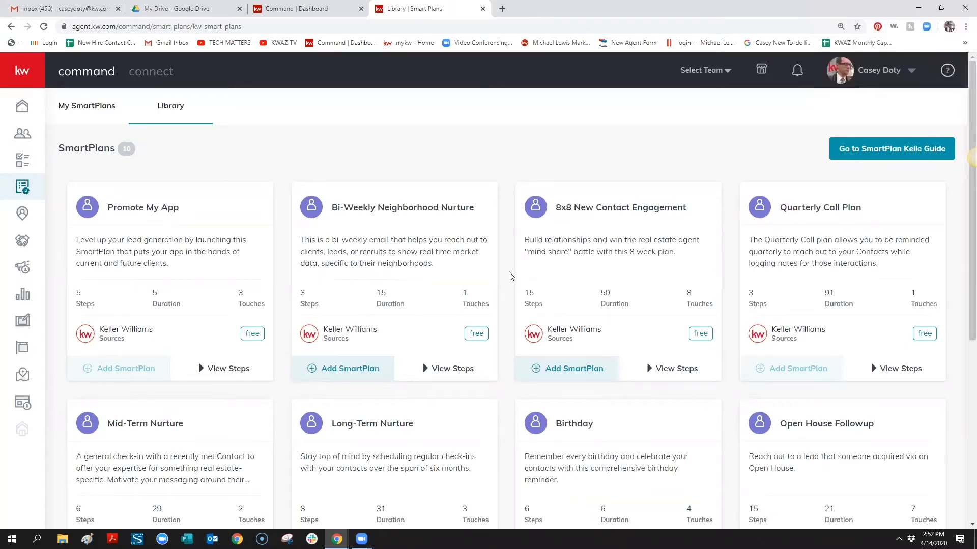
{"action": "scroll", "coordinate": [365, 281], "scroll_direction": "down", "scroll_amount": 6}
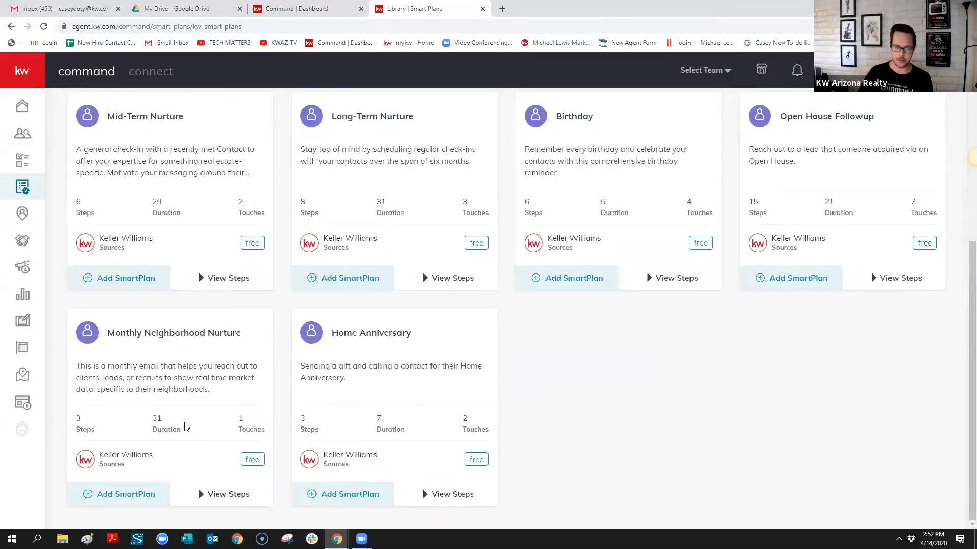
{"action": "scroll", "coordinate": [496, 387], "scroll_direction": "up", "scroll_amount": 3}
{"action": "scroll", "coordinate": [479, 382], "scroll_direction": "up", "scroll_amount": 3}
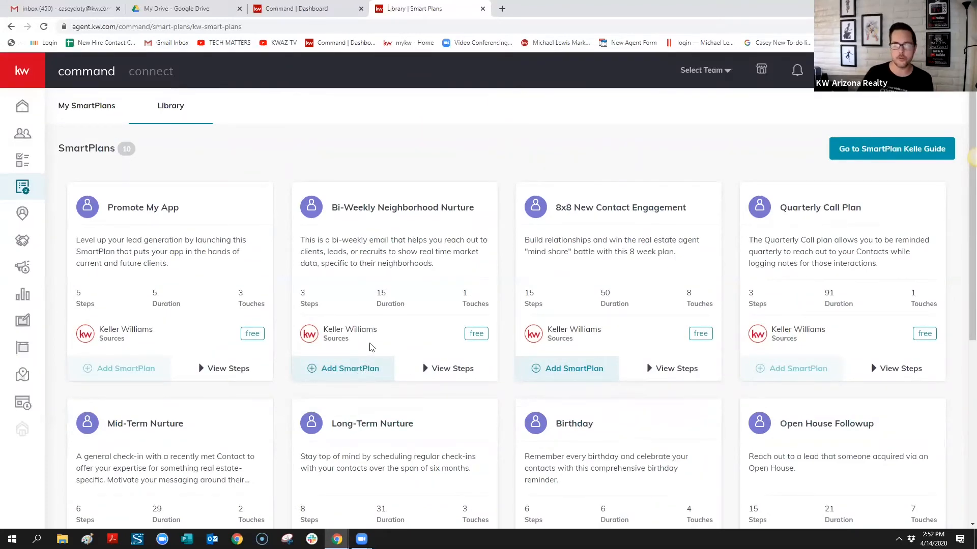
{"action": "scroll", "coordinate": [144, 371], "scroll_direction": "down", "scroll_amount": 6}
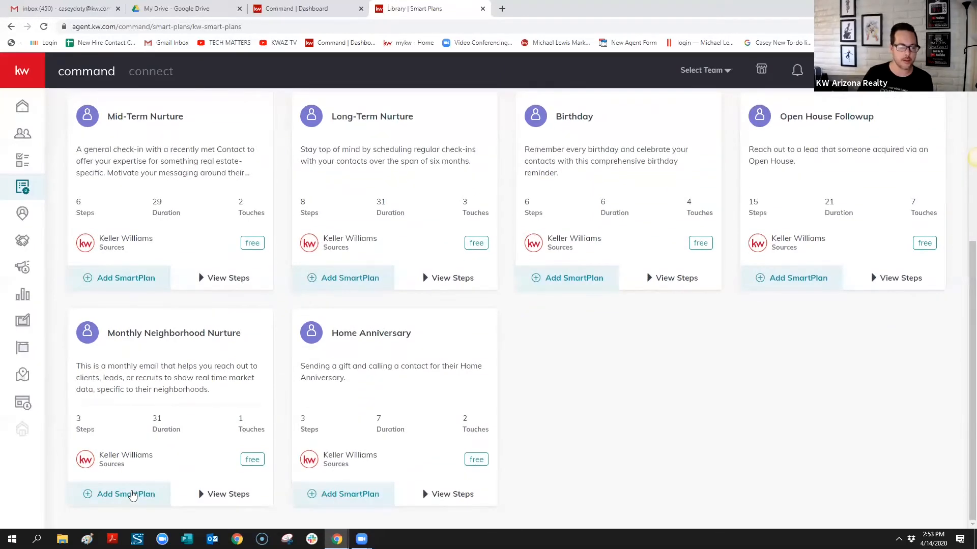
Add Monthly Neighborhood Nurture to my plans, keeping the default name My Monthly Neighborhood Nurture
{"action": "left_click", "coordinate": [131, 496]}
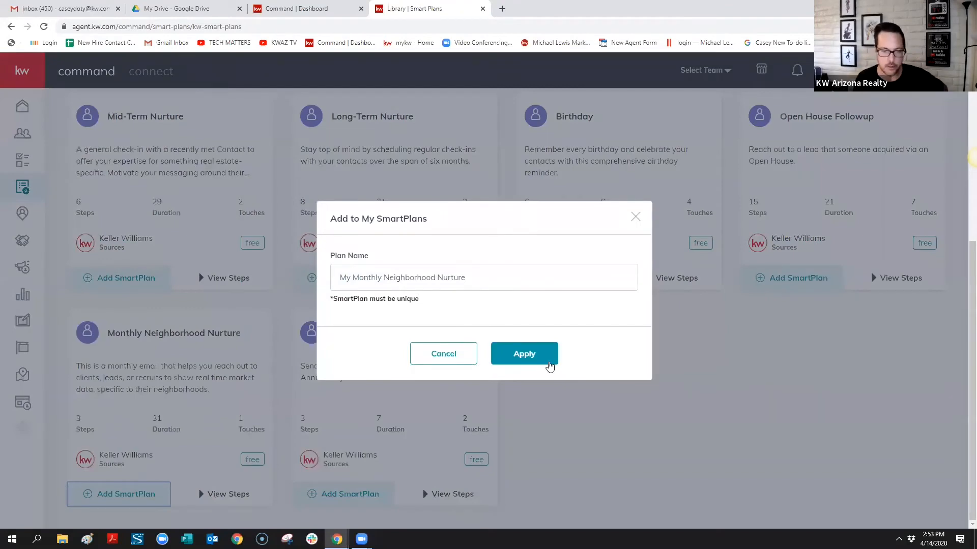
{"action": "left_click", "coordinate": [550, 362]}
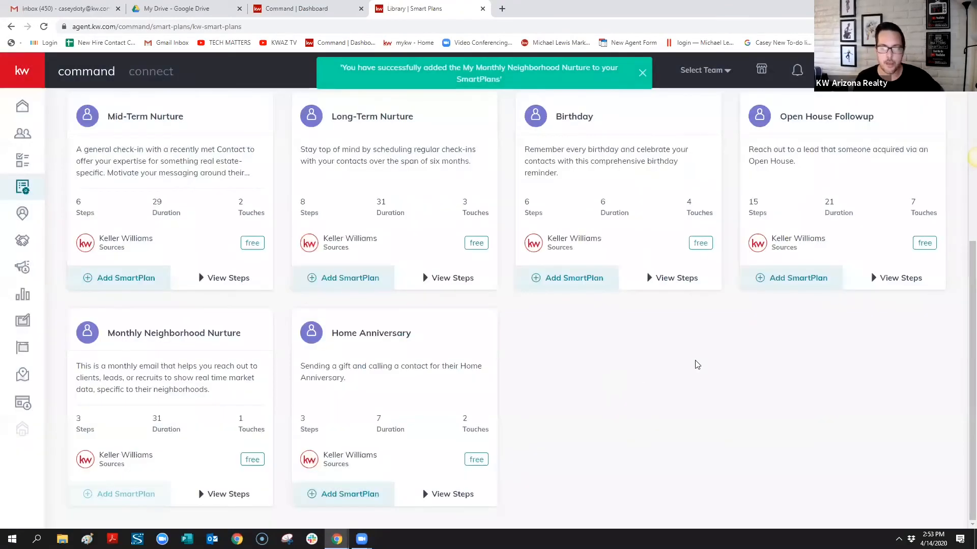
{"action": "scroll", "coordinate": [730, 364], "scroll_direction": "up", "scroll_amount": 2}
{"action": "scroll", "coordinate": [733, 363], "scroll_direction": "up", "scroll_amount": 2}
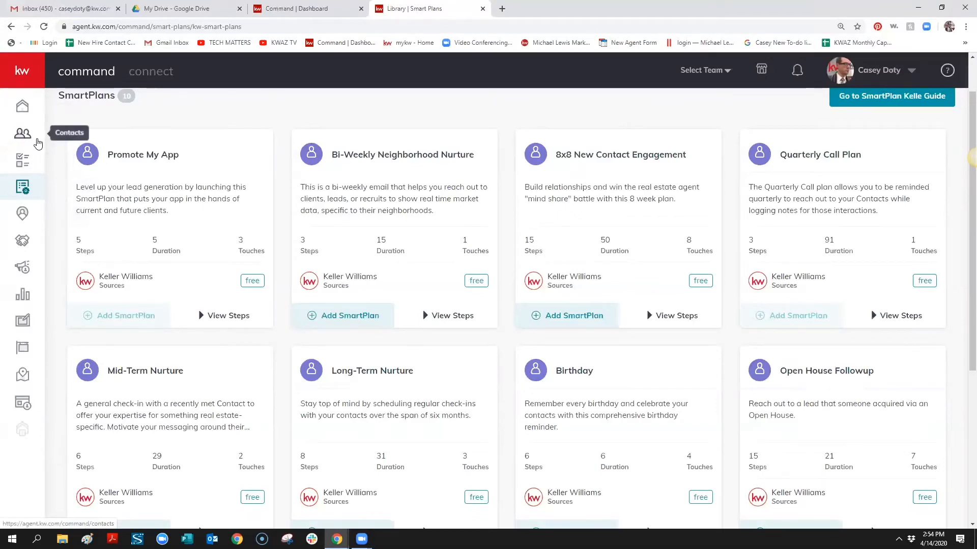
{"action": "scroll", "coordinate": [159, 170], "scroll_direction": "up", "scroll_amount": 2}
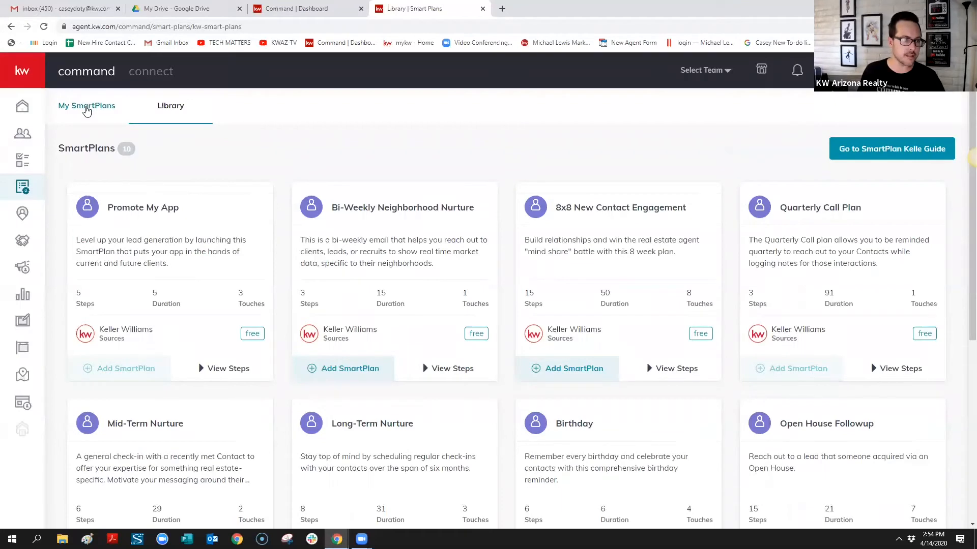
Switch to the My SmartPlans tab to see the newly added plans
{"action": "left_click", "coordinate": [87, 108]}
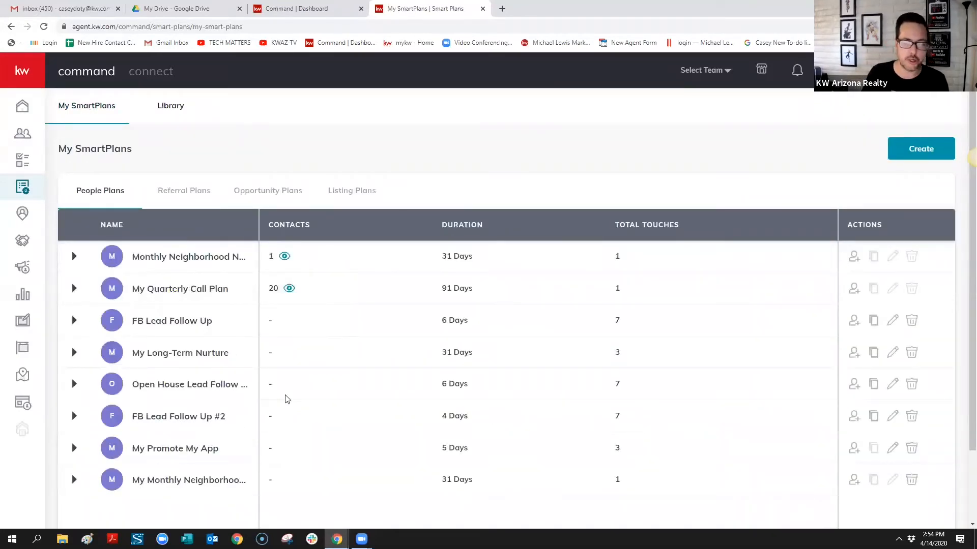
{"action": "mouse_move", "coordinate": [169, 448]}
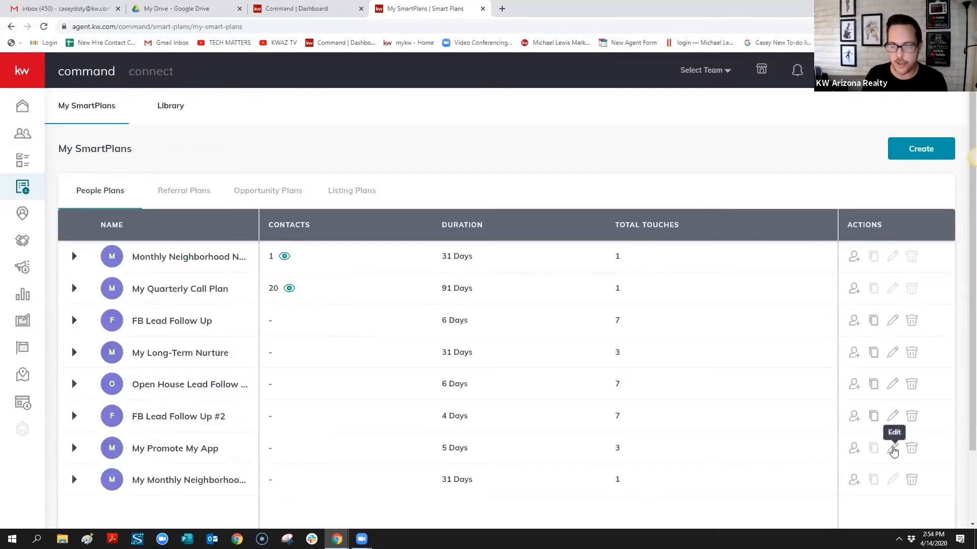
Edit My Promote My App and scroll through its email, delay and app-promotion text steps
{"action": "left_click", "coordinate": [893, 450]}
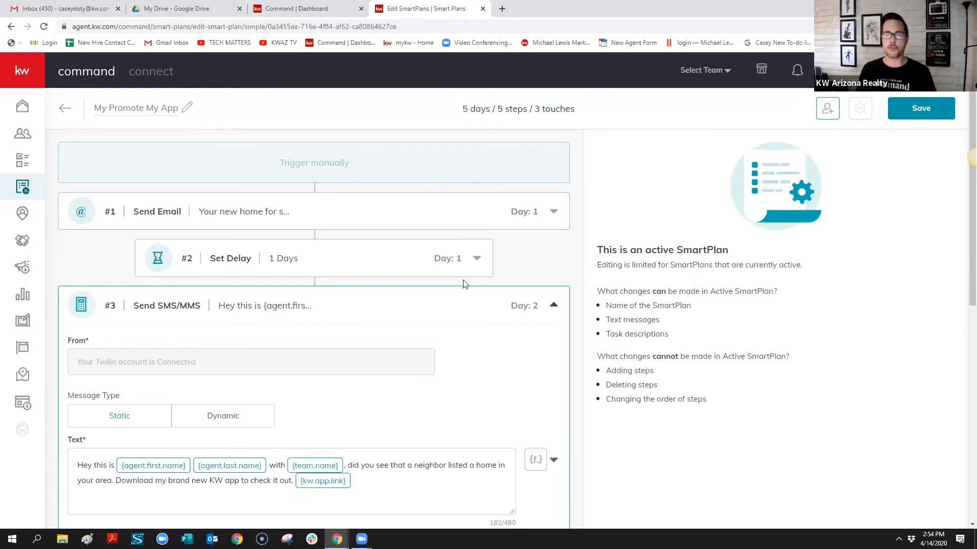
{"action": "scroll", "coordinate": [432, 278], "scroll_direction": "down", "scroll_amount": 8}
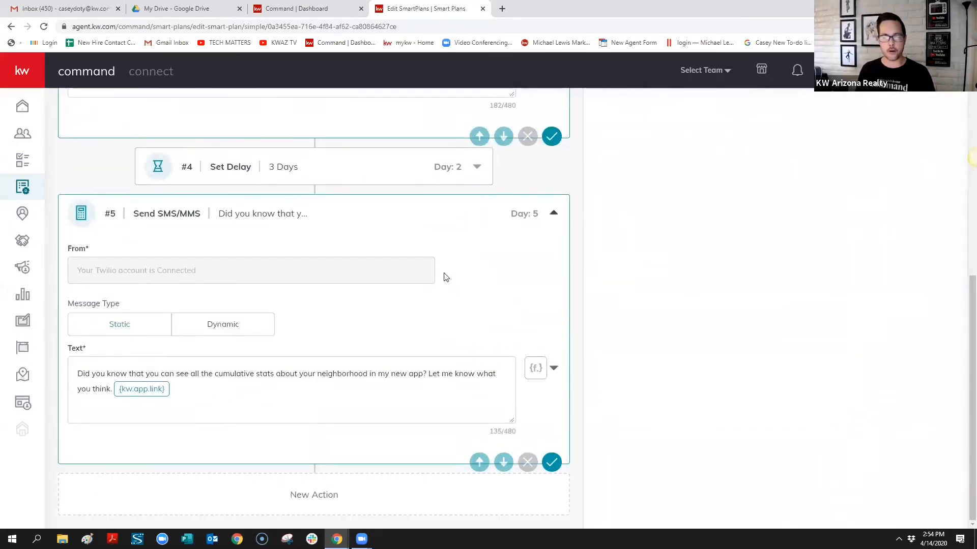
{"action": "scroll", "coordinate": [436, 294], "scroll_direction": "up", "scroll_amount": 8}
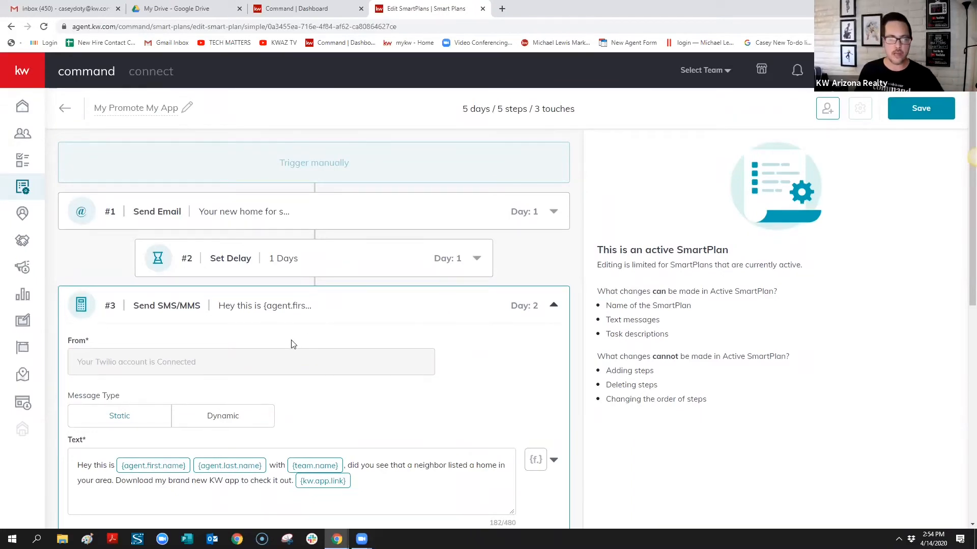
{"action": "scroll", "coordinate": [247, 346], "scroll_direction": "down", "scroll_amount": 3}
{"action": "scroll", "coordinate": [249, 342], "scroll_direction": "down", "scroll_amount": 4}
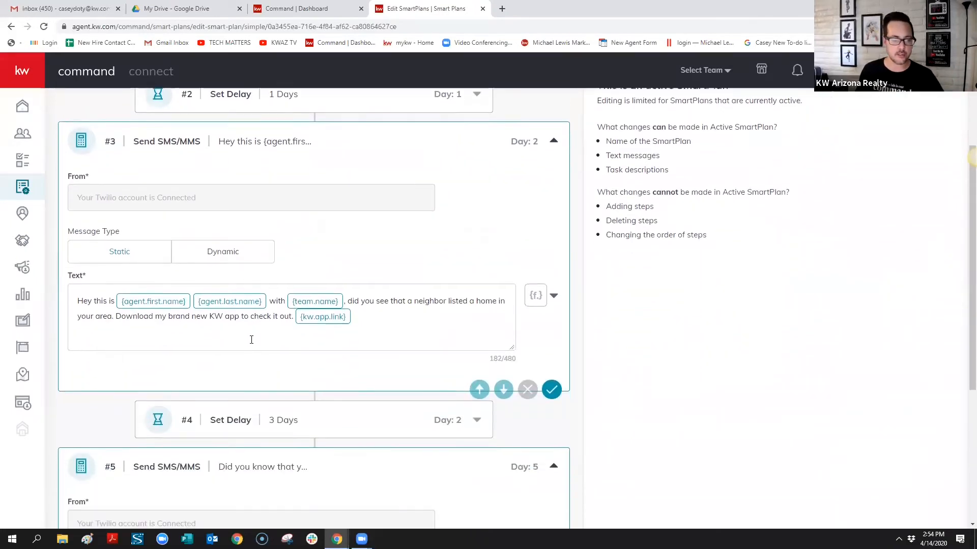
{"action": "scroll", "coordinate": [250, 324], "scroll_direction": "down", "scroll_amount": 1}
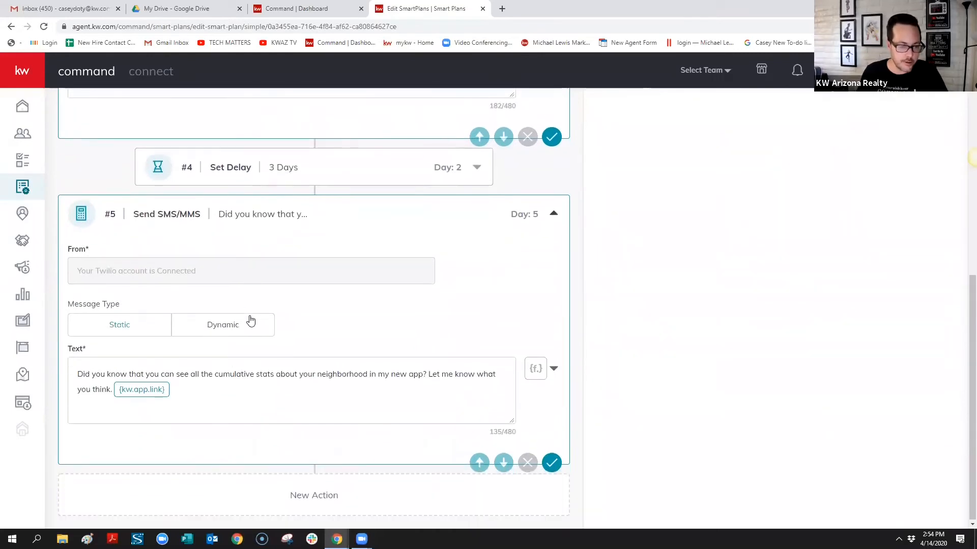
{"action": "scroll", "coordinate": [277, 322], "scroll_direction": "up", "scroll_amount": 8}
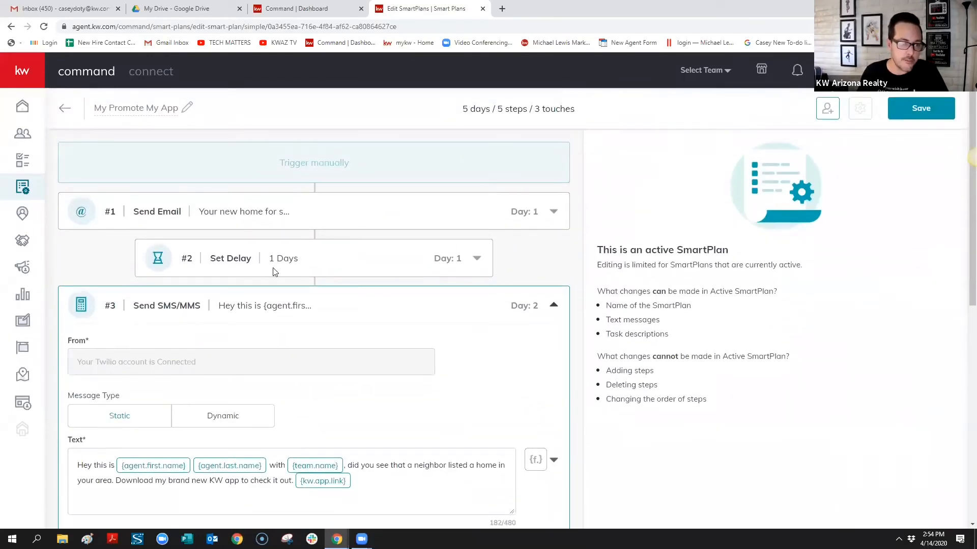
{"action": "scroll", "coordinate": [293, 323], "scroll_direction": "down", "scroll_amount": 5}
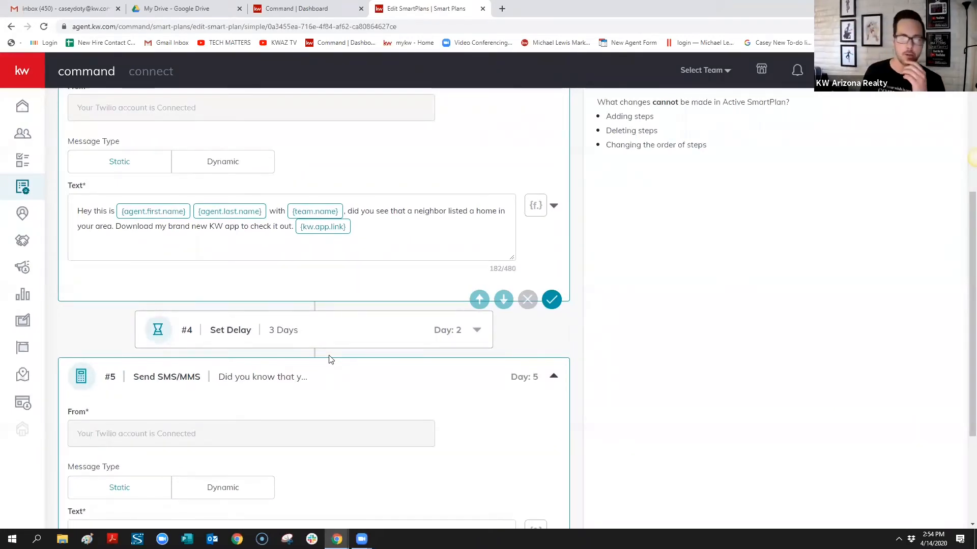
{"action": "scroll", "coordinate": [329, 359], "scroll_direction": "up", "scroll_amount": 3}
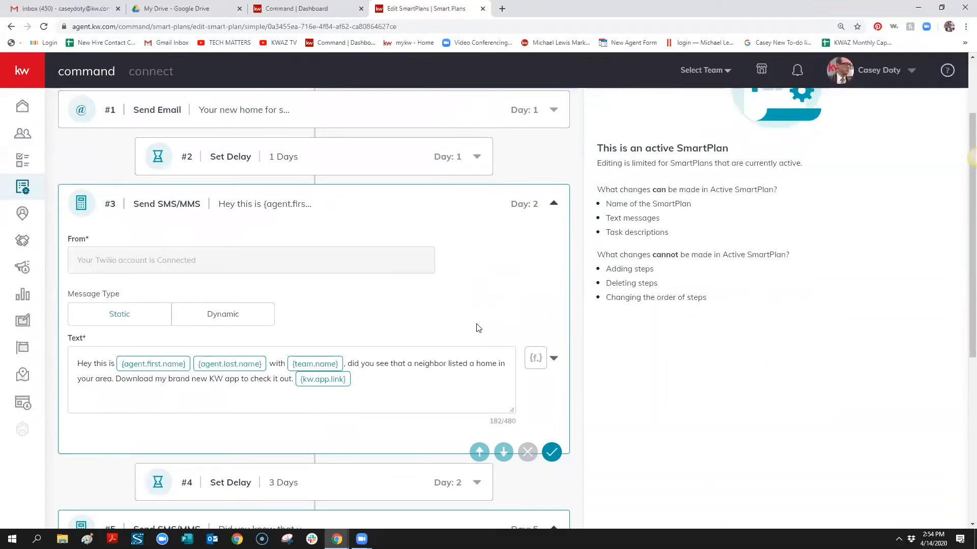
{"action": "scroll", "coordinate": [478, 330], "scroll_direction": "up", "scroll_amount": 1}
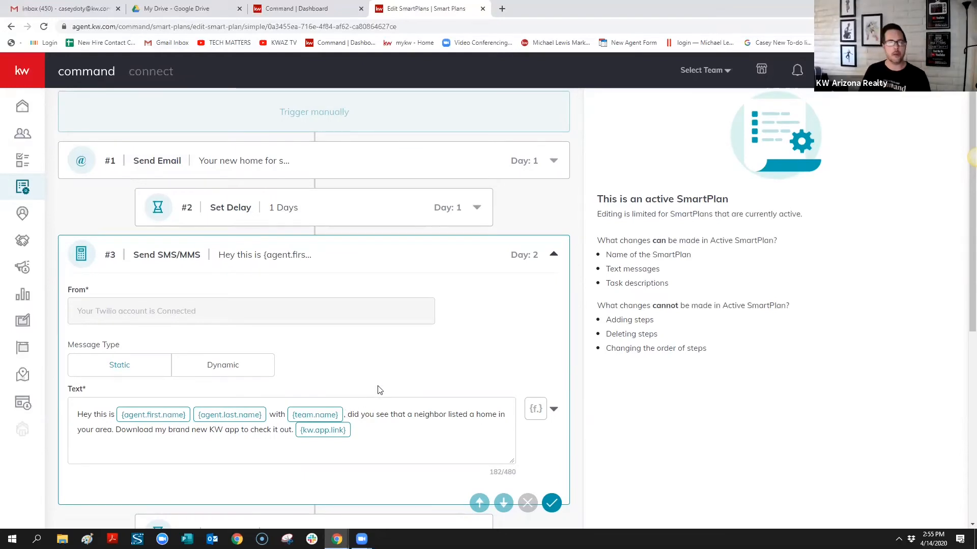
{"action": "left_click", "coordinate": [344, 416]}
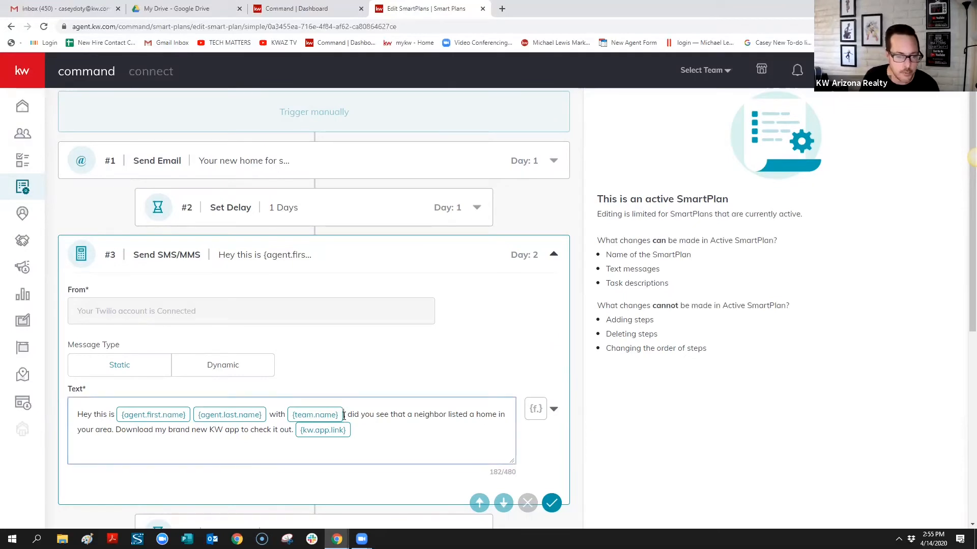
{"action": "left_click_drag", "start_coordinate": [287, 416], "coordinate": [284, 418]}
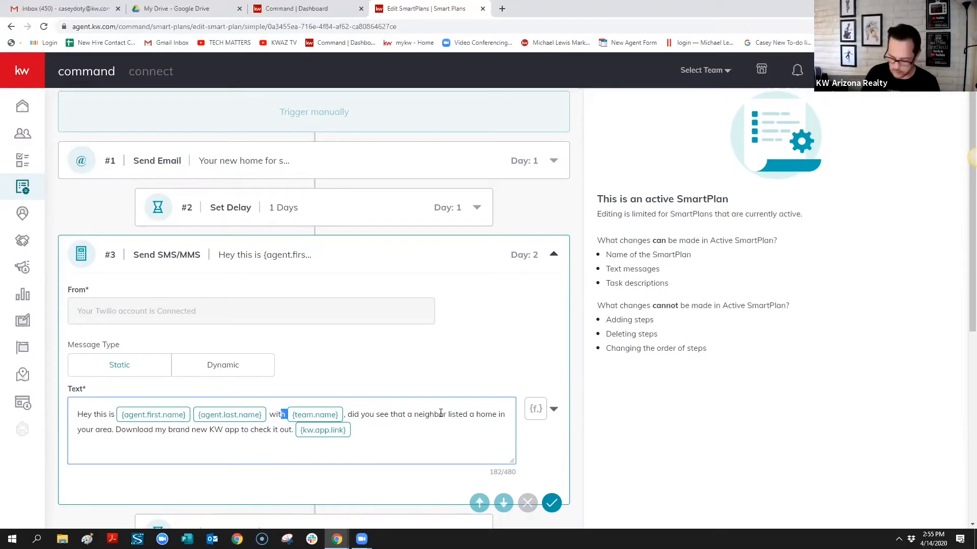
{"action": "key", "text": "BackSpace"}
{"action": "key", "text": "BackSpace"}
{"action": "key", "text": "BackSpace"}
{"action": "key", "text": "BackSpace"}
{"action": "key", "text": "BackSpace"}
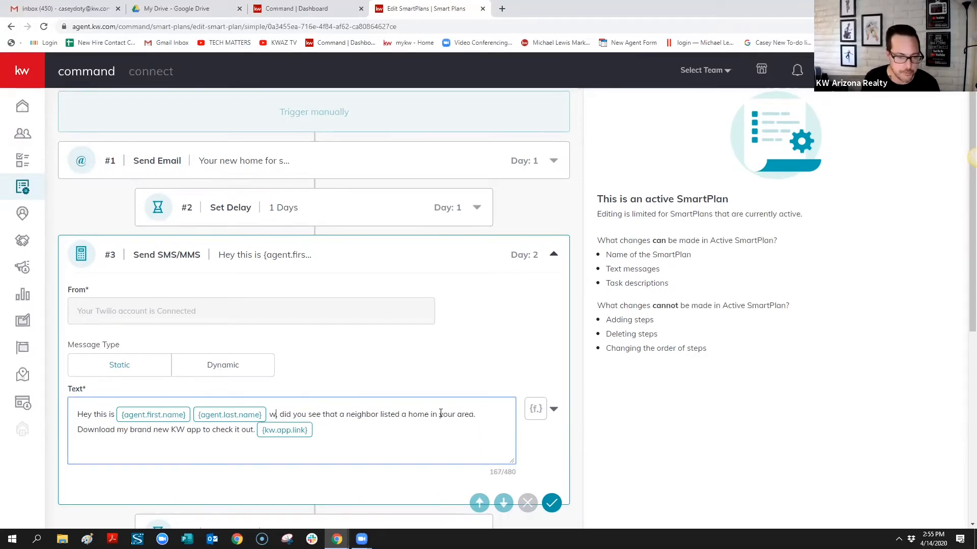
{"action": "type", "text": ","}
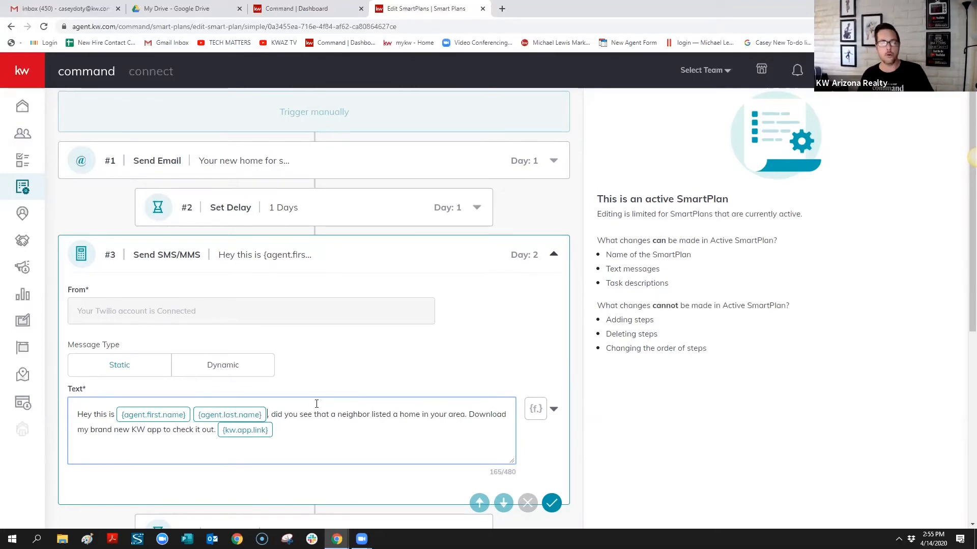
{"action": "left_click", "coordinate": [555, 412]}
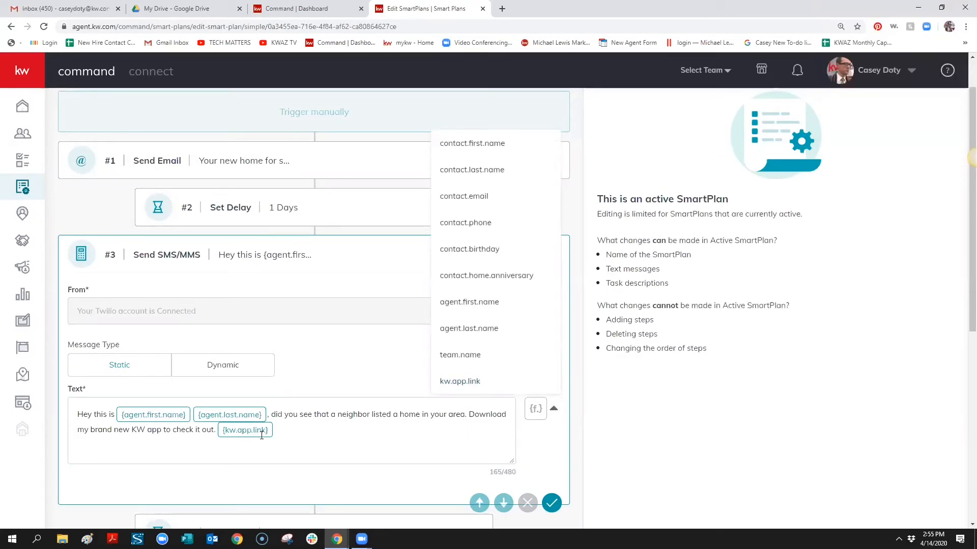
{"action": "left_click", "coordinate": [360, 436]}
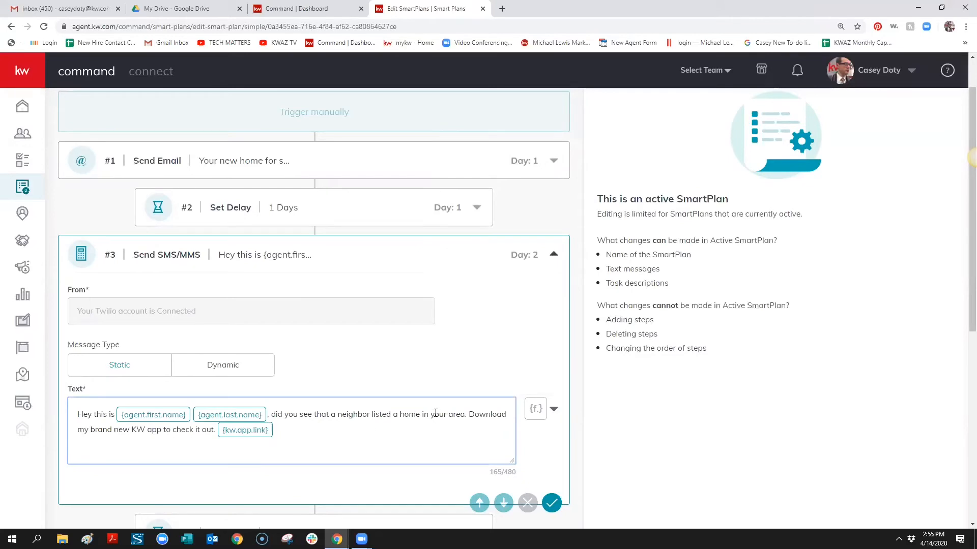
{"action": "scroll", "coordinate": [463, 389], "scroll_direction": "up", "scroll_amount": 1}
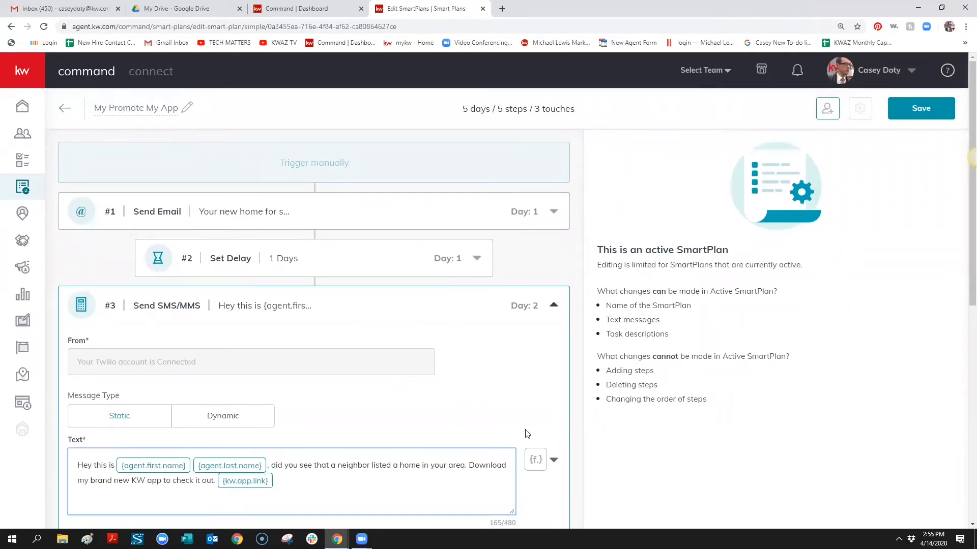
{"action": "scroll", "coordinate": [366, 320], "scroll_direction": "down", "scroll_amount": 7}
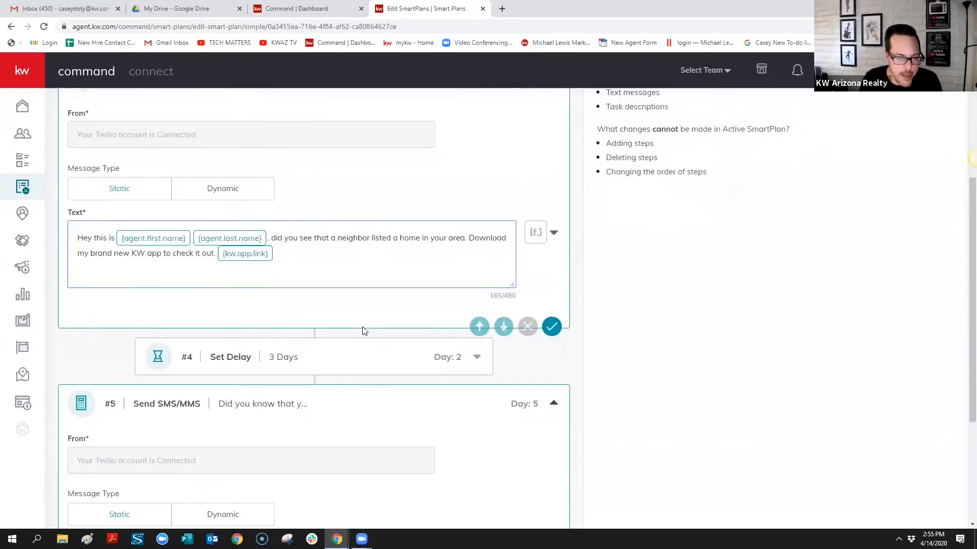
{"action": "scroll", "coordinate": [366, 333], "scroll_direction": "down", "scroll_amount": 1}
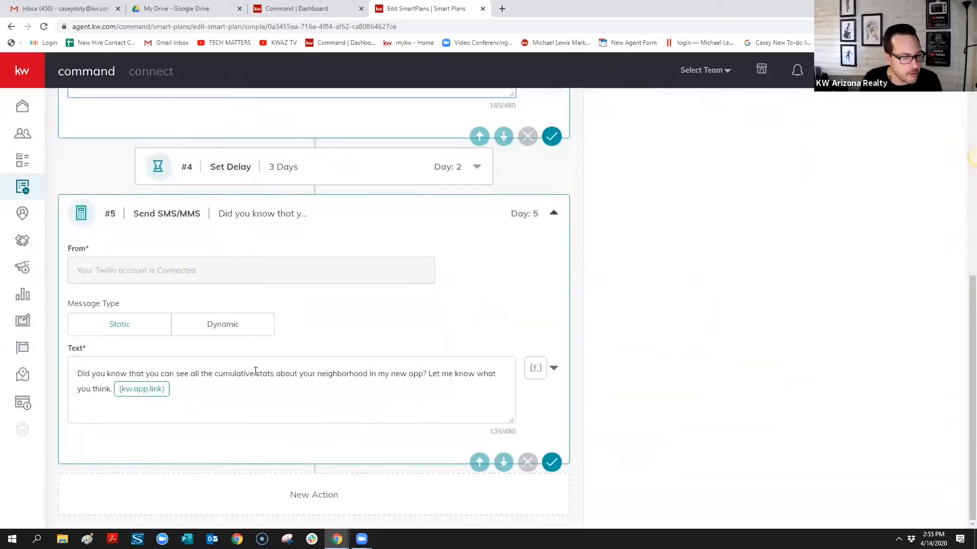
{"action": "scroll", "coordinate": [337, 392], "scroll_direction": "up", "scroll_amount": 5}
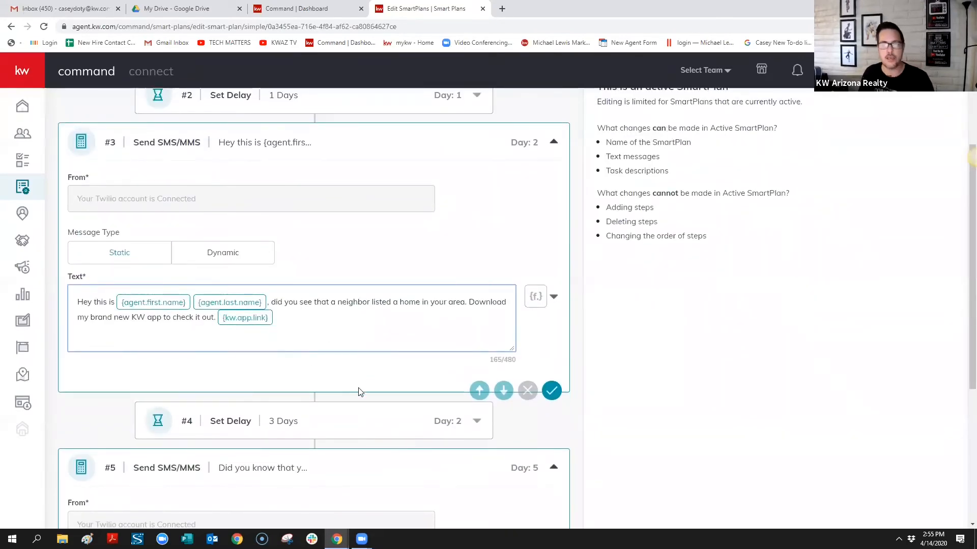
{"action": "scroll", "coordinate": [359, 394], "scroll_direction": "up", "scroll_amount": 3}
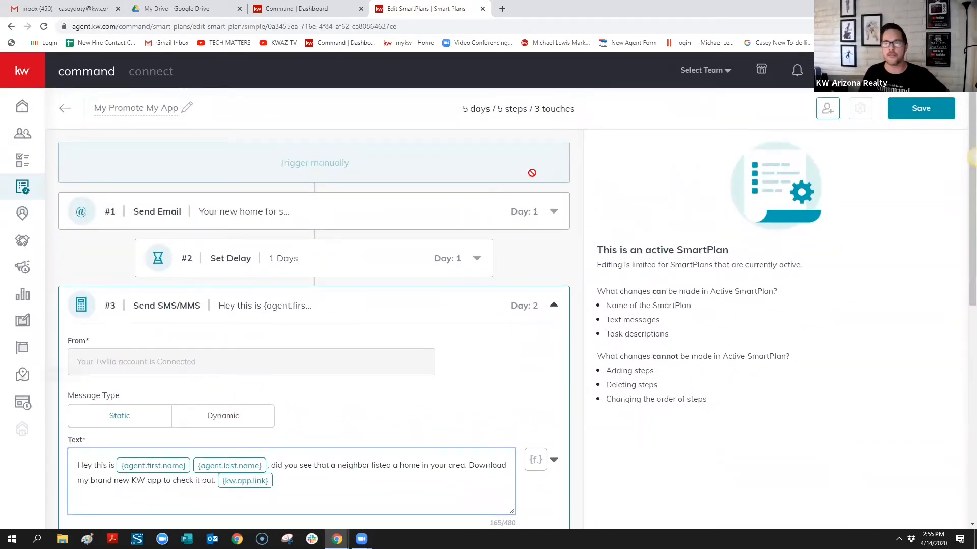
Save My Promote My App's edits and go back to the My SmartPlans list
{"action": "left_click", "coordinate": [939, 116]}
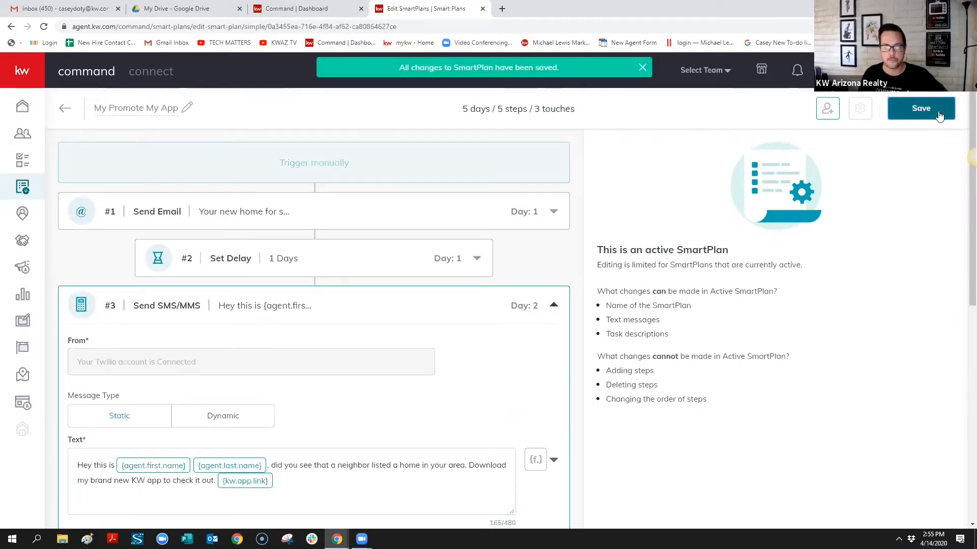
{"action": "left_click", "coordinate": [56, 109]}
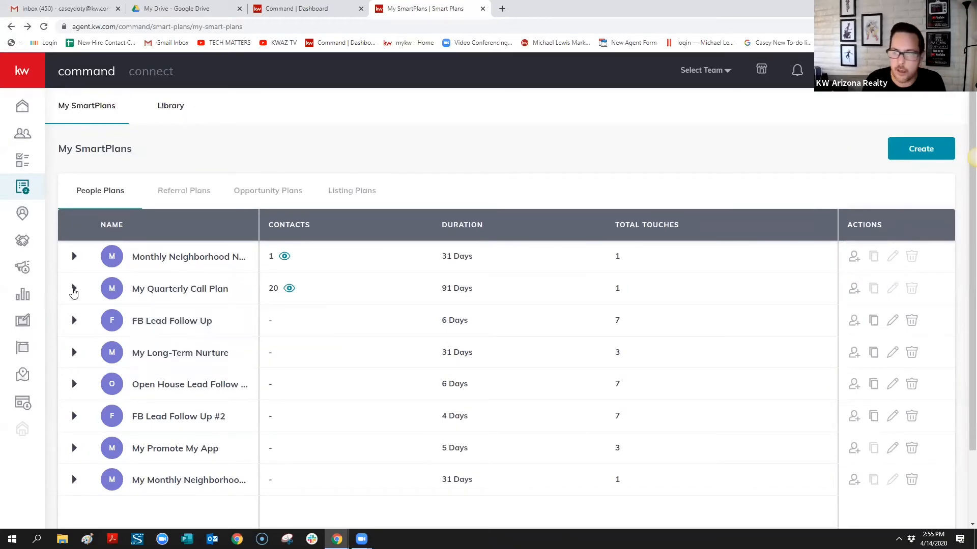
{"action": "left_click", "coordinate": [74, 289]}
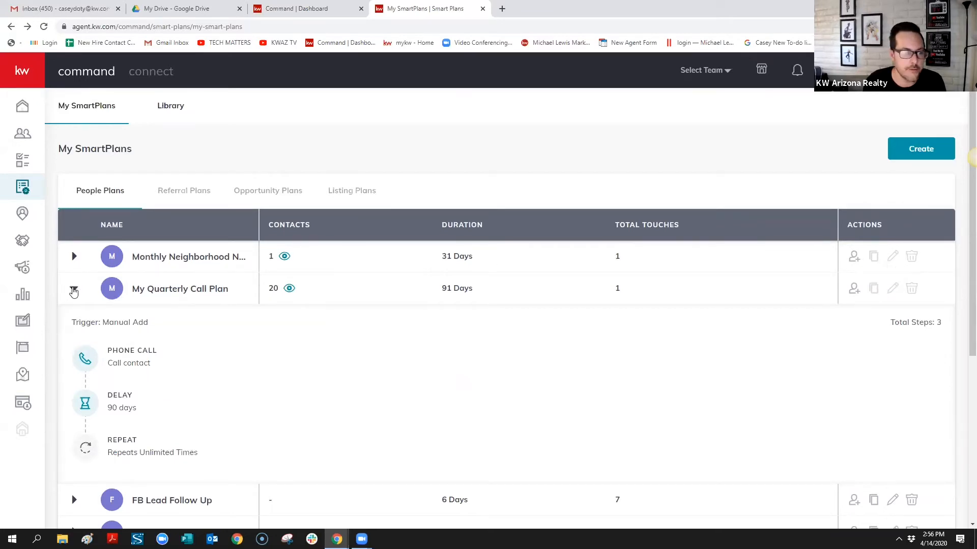
{"action": "left_click", "coordinate": [72, 289]}
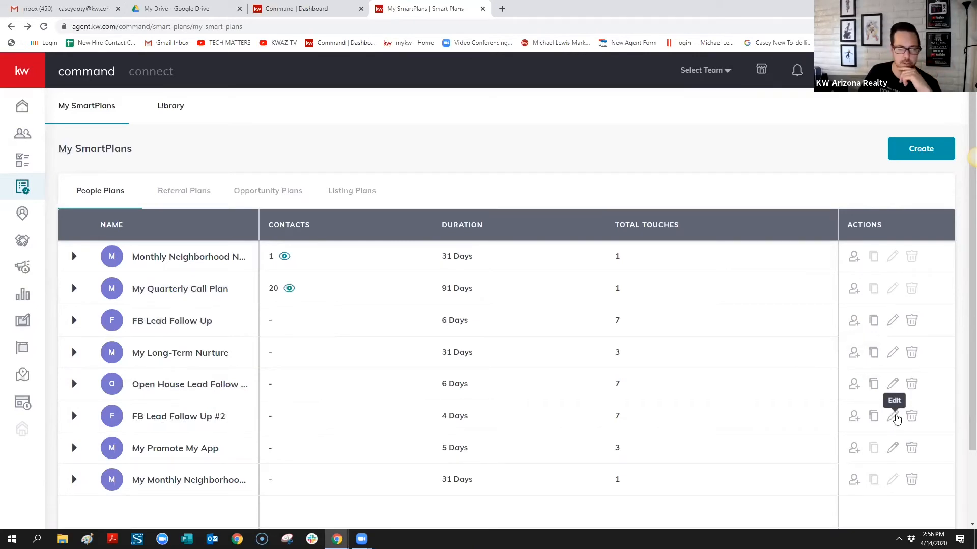
Open FB Lead Follow Up #2 in the editor and look through its 11 steps
{"action": "left_click", "coordinate": [894, 417]}
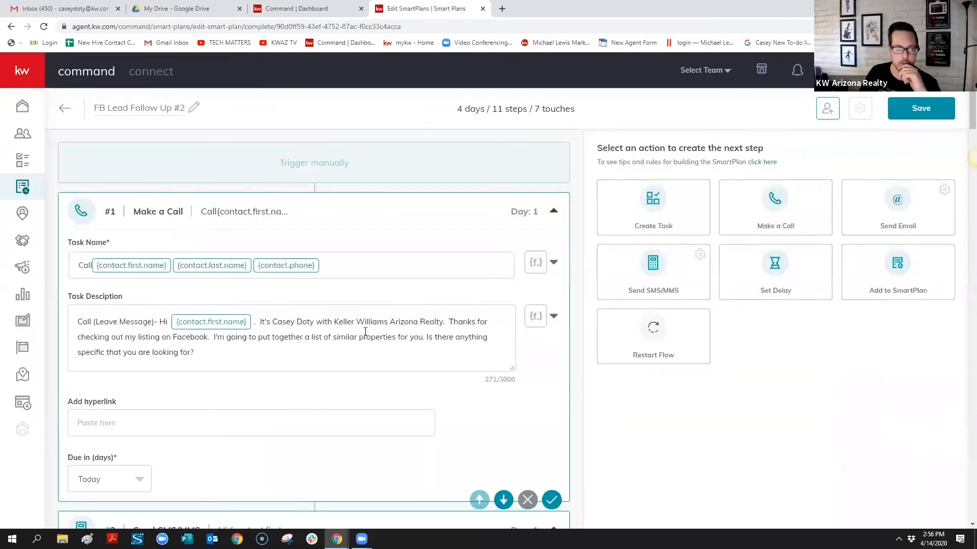
{"action": "scroll", "coordinate": [394, 308], "scroll_direction": "down", "scroll_amount": 20}
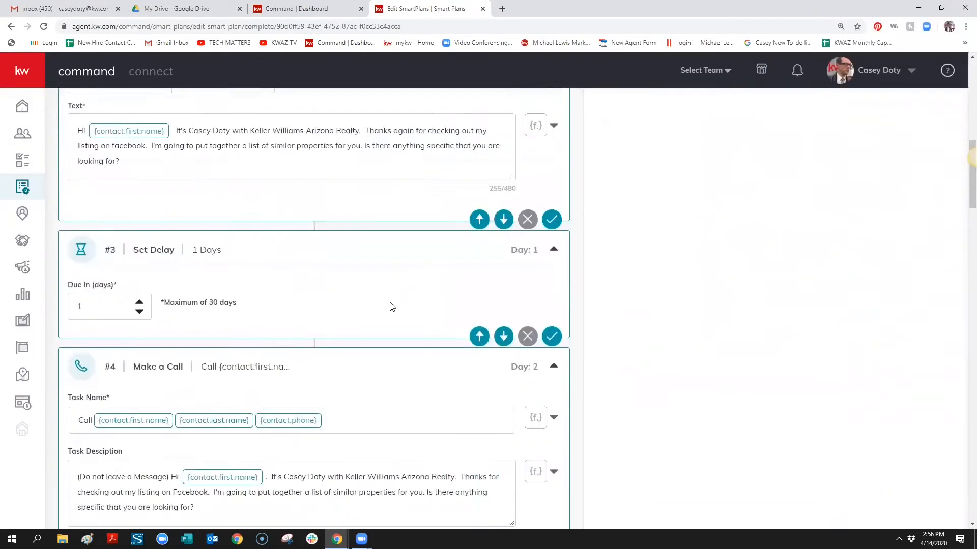
{"action": "scroll", "coordinate": [389, 303], "scroll_direction": "down", "scroll_amount": 15}
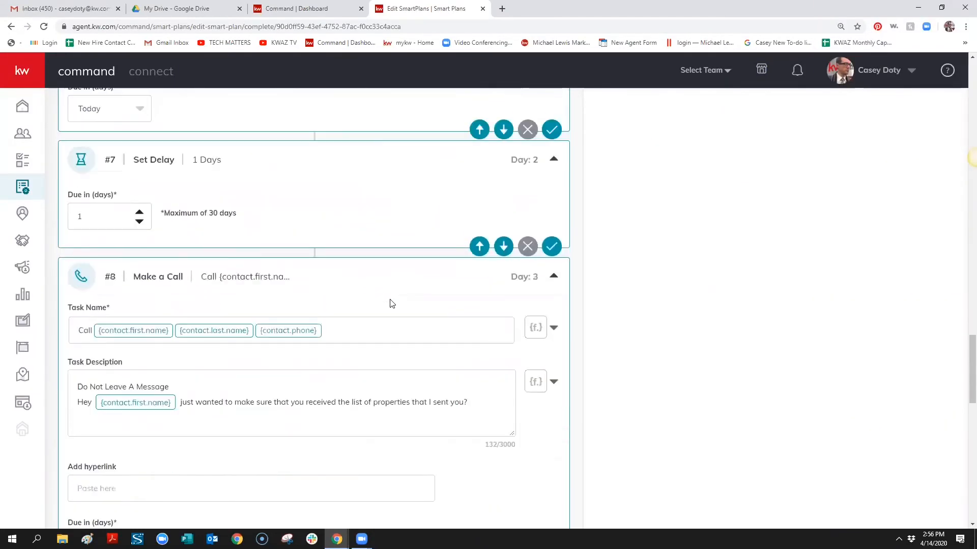
{"action": "scroll", "coordinate": [403, 313], "scroll_direction": "down", "scroll_amount": 5}
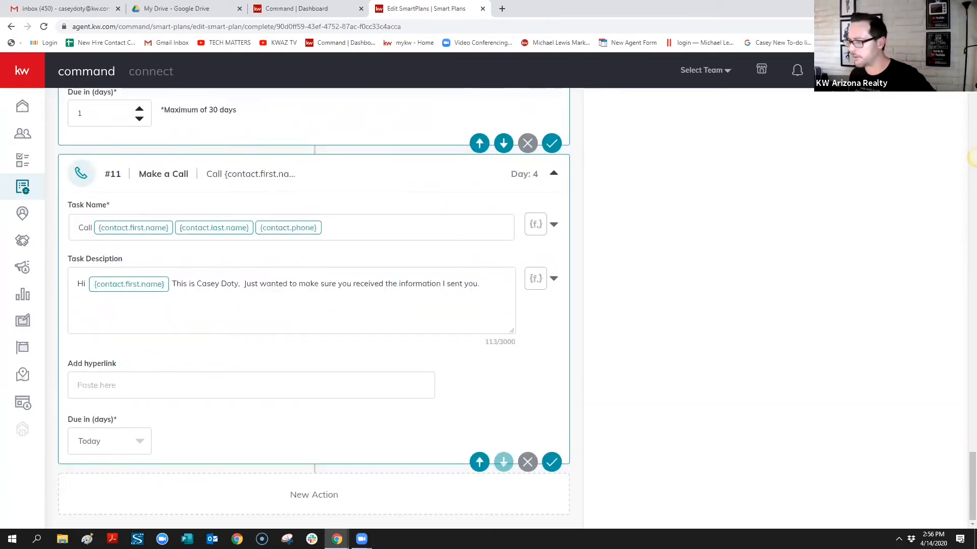
{"action": "scroll", "coordinate": [774, 266], "scroll_direction": "up", "scroll_amount": 19}
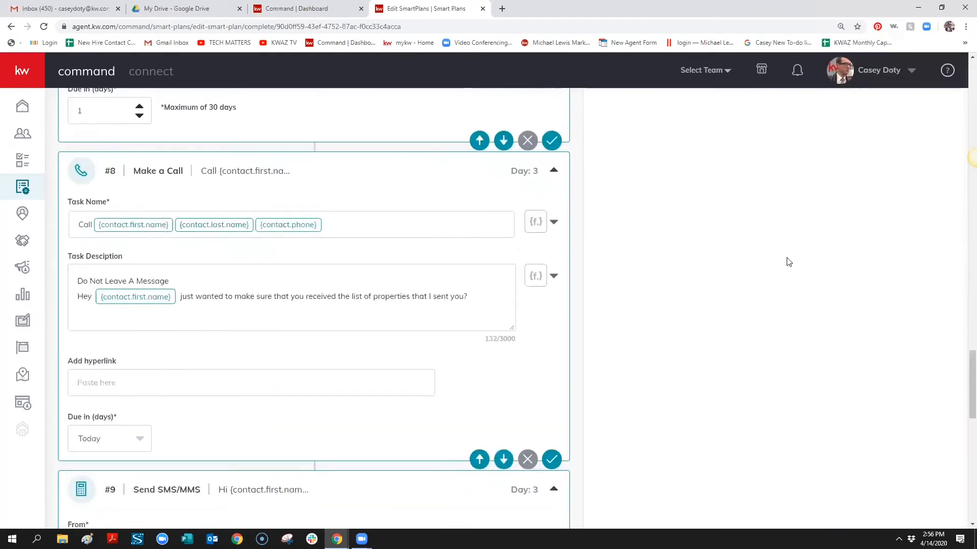
{"action": "scroll", "coordinate": [788, 262], "scroll_direction": "up", "scroll_amount": 20}
{"action": "scroll", "coordinate": [790, 265], "scroll_direction": "down", "scroll_amount": 6}
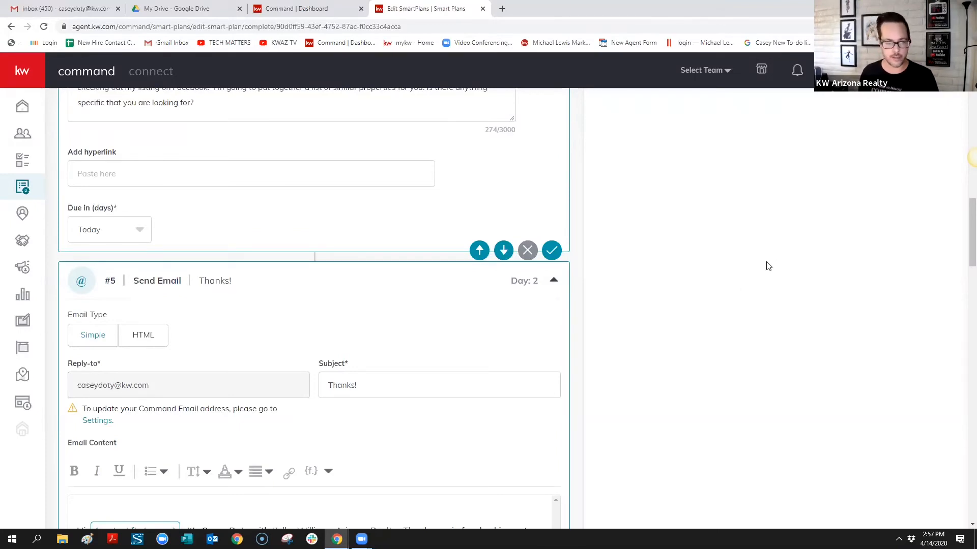
{"action": "scroll", "coordinate": [768, 267], "scroll_direction": "up", "scroll_amount": 6}
{"action": "scroll", "coordinate": [753, 305], "scroll_direction": "down", "scroll_amount": 8}
{"action": "scroll", "coordinate": [798, 307], "scroll_direction": "up", "scroll_amount": 15}
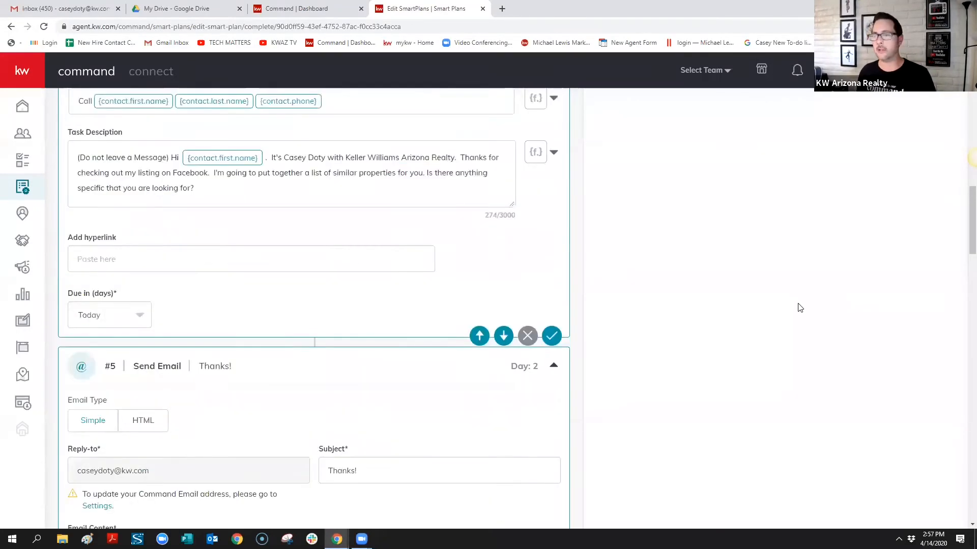
{"action": "scroll", "coordinate": [810, 297], "scroll_direction": "up", "scroll_amount": 4}
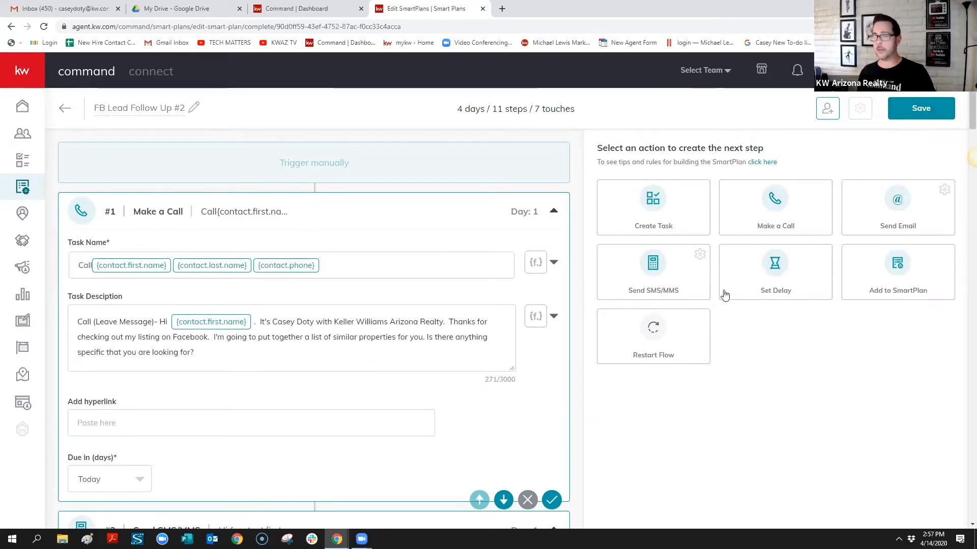
{"action": "scroll", "coordinate": [724, 295], "scroll_direction": "down", "scroll_amount": 20}
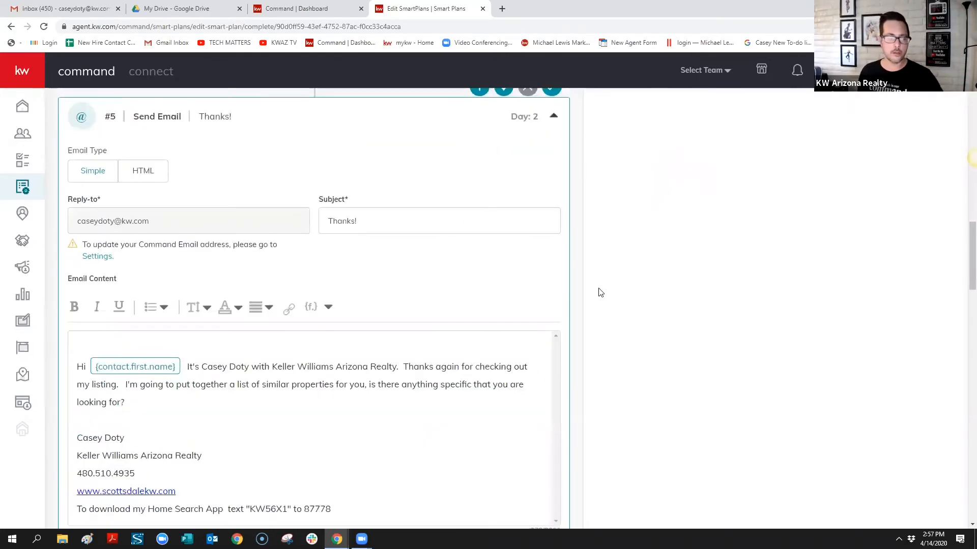
{"action": "scroll", "coordinate": [601, 293], "scroll_direction": "down", "scroll_amount": 20}
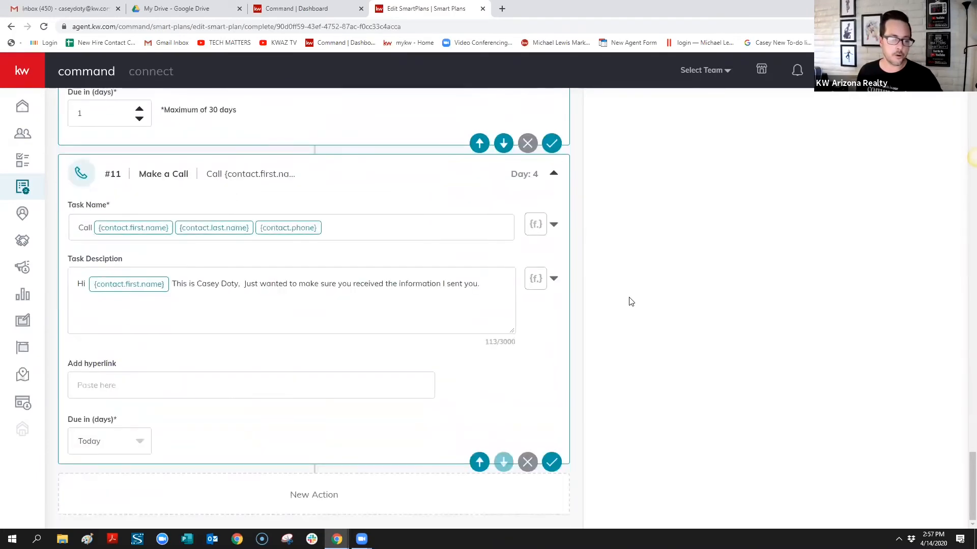
{"action": "scroll", "coordinate": [862, 291], "scroll_direction": "up", "scroll_amount": 20}
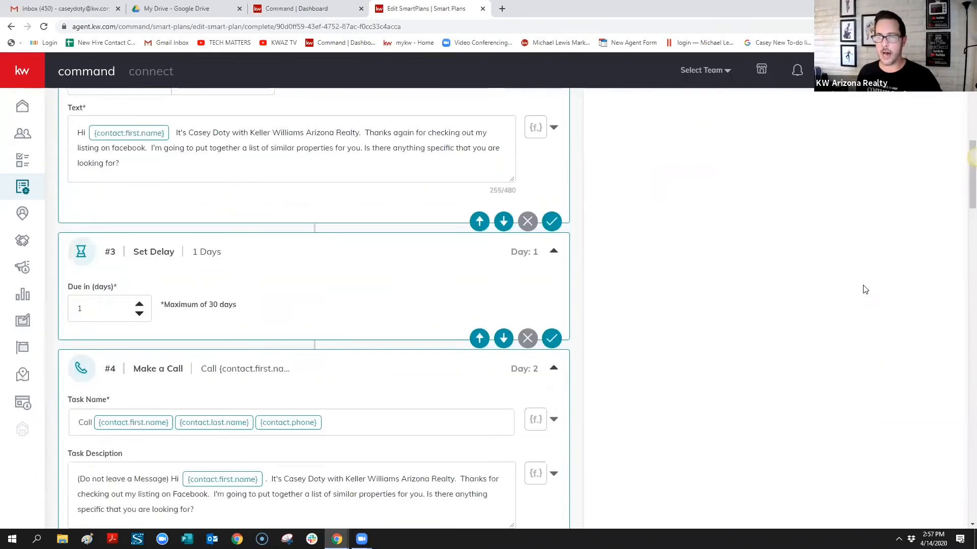
{"action": "scroll", "coordinate": [864, 288], "scroll_direction": "up", "scroll_amount": 10}
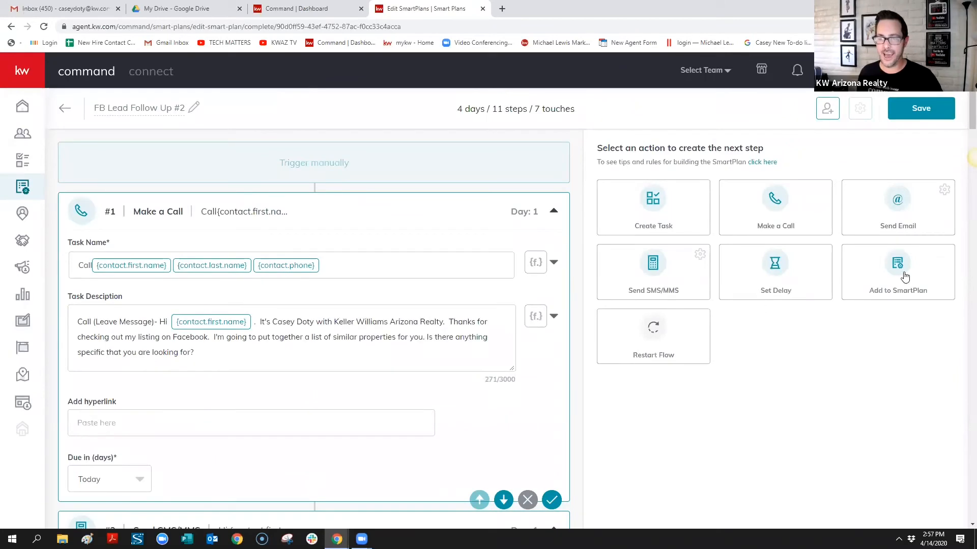
{"action": "left_click", "coordinate": [899, 270]}
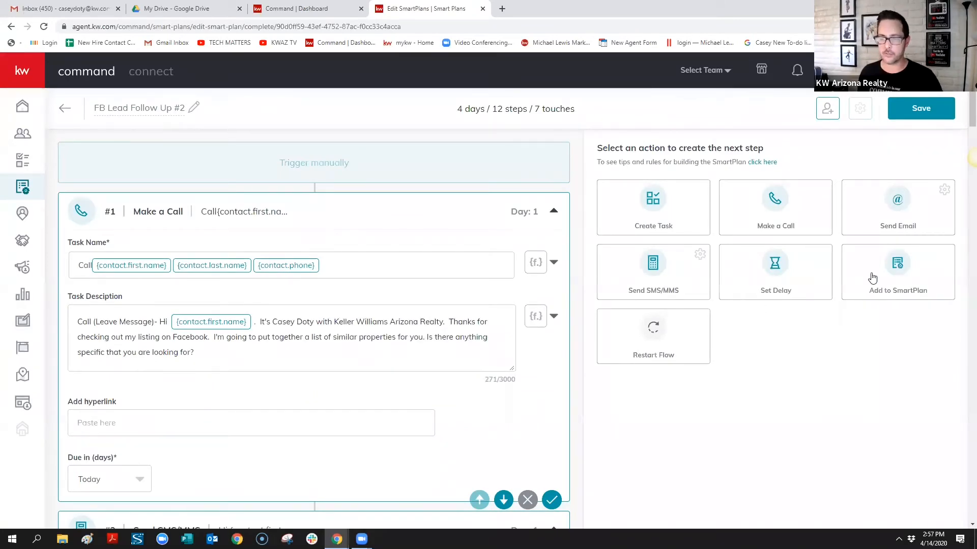
{"action": "scroll", "coordinate": [877, 263], "scroll_direction": "down", "scroll_amount": 15}
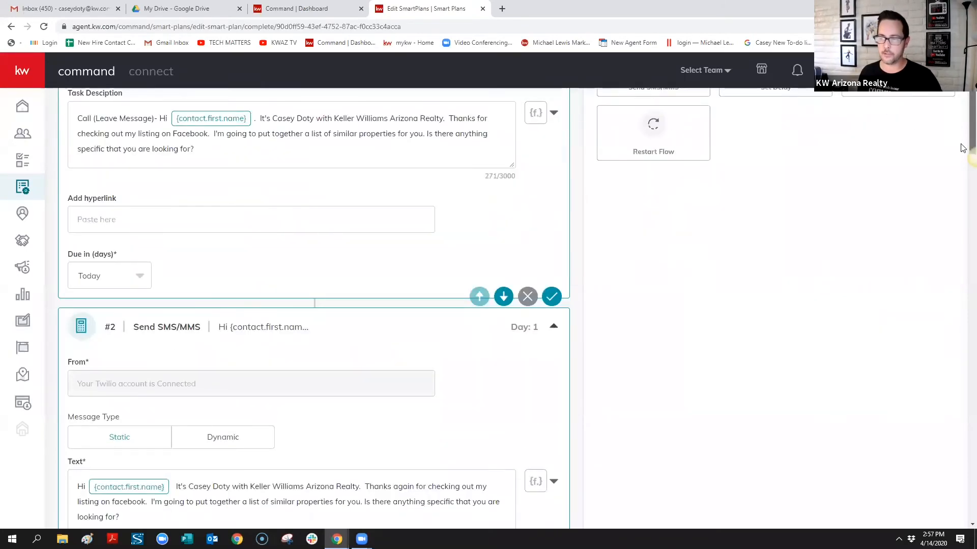
{"action": "scroll", "coordinate": [941, 443], "scroll_direction": "down", "scroll_amount": 10}
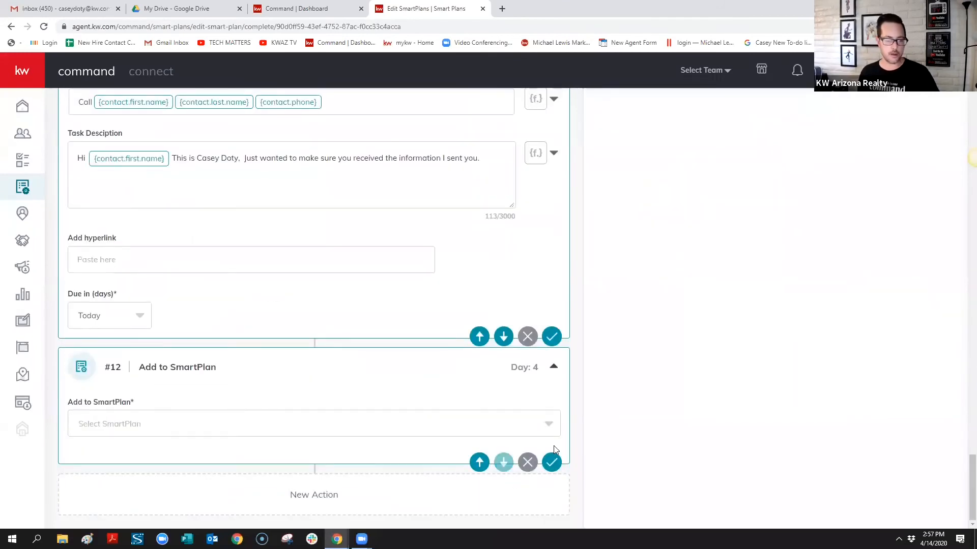
{"action": "left_click", "coordinate": [549, 425]}
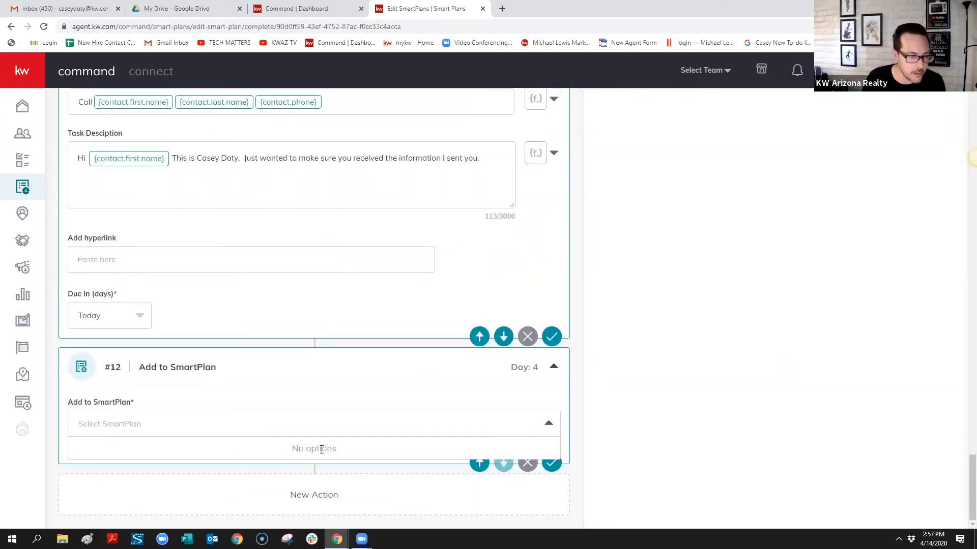
{"action": "left_click", "coordinate": [318, 9]}
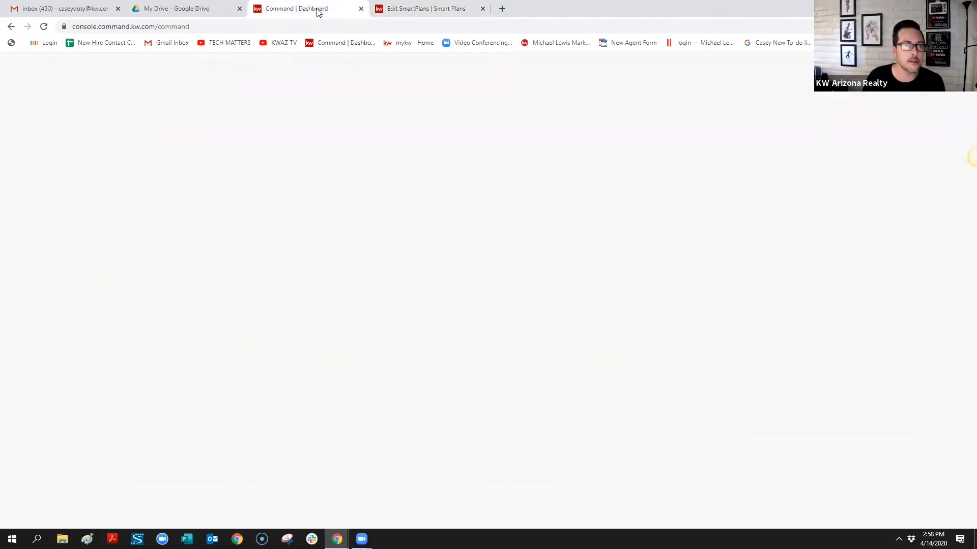
{"action": "left_click", "coordinate": [437, 10]}
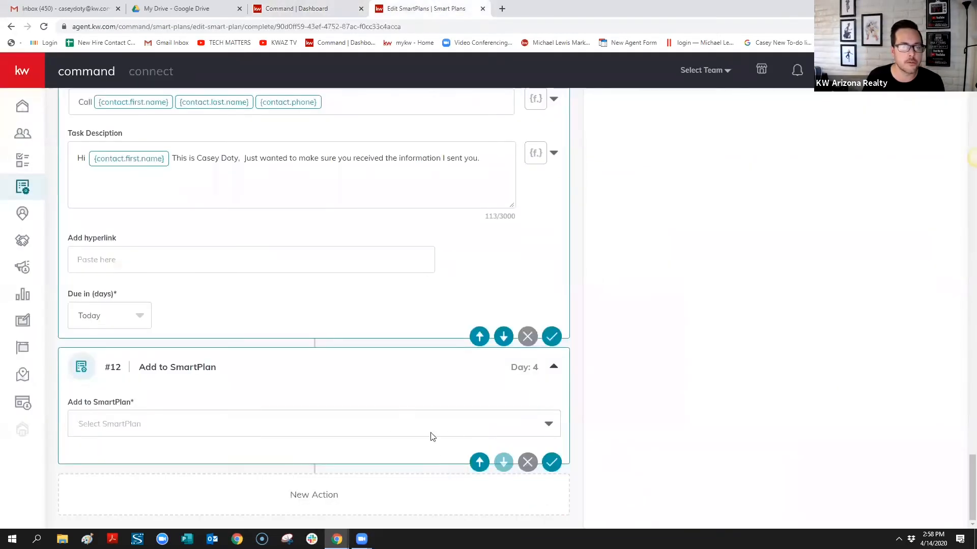
{"action": "left_click", "coordinate": [325, 430]}
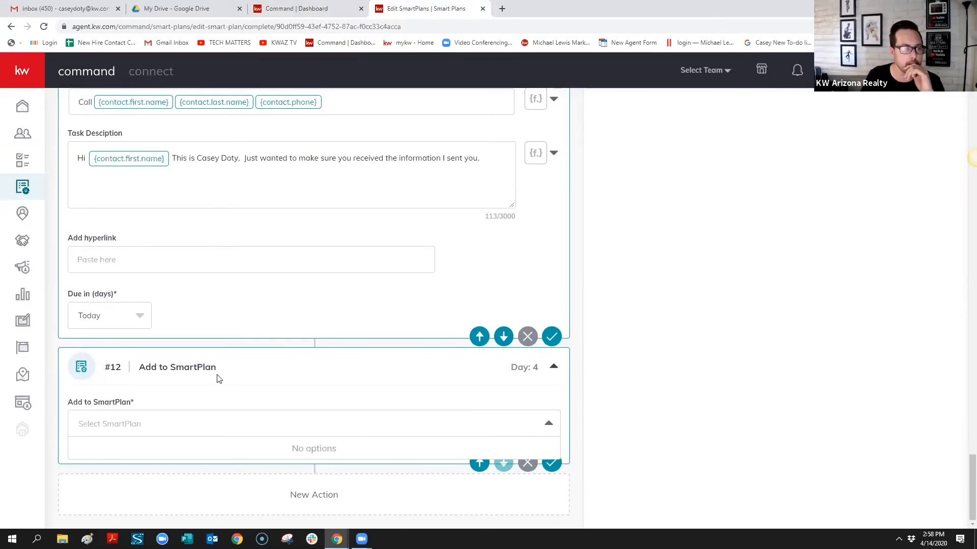
{"action": "left_click", "coordinate": [549, 424]}
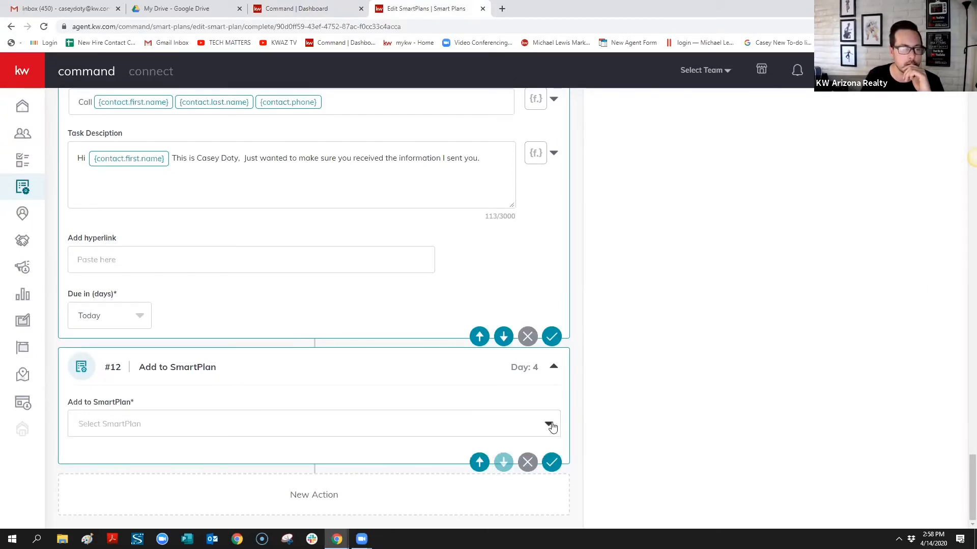
{"action": "scroll", "coordinate": [308, 239], "scroll_direction": "up", "scroll_amount": 15}
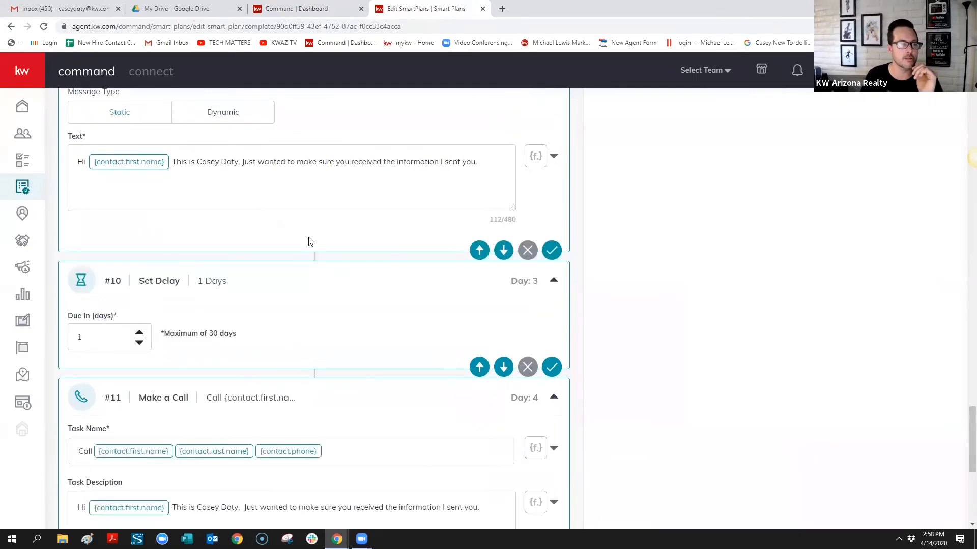
{"action": "scroll", "coordinate": [310, 241], "scroll_direction": "up", "scroll_amount": 20}
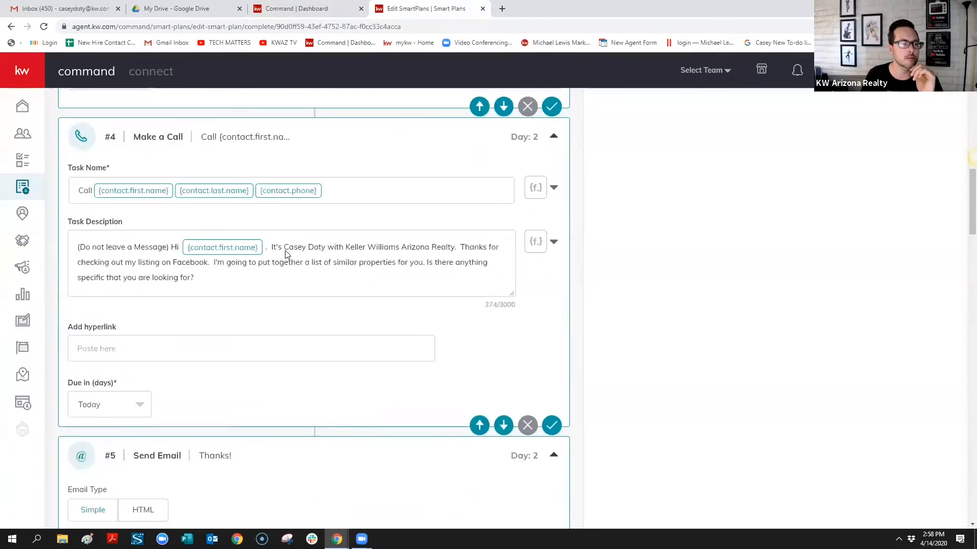
{"action": "scroll", "coordinate": [280, 256], "scroll_direction": "up", "scroll_amount": 5}
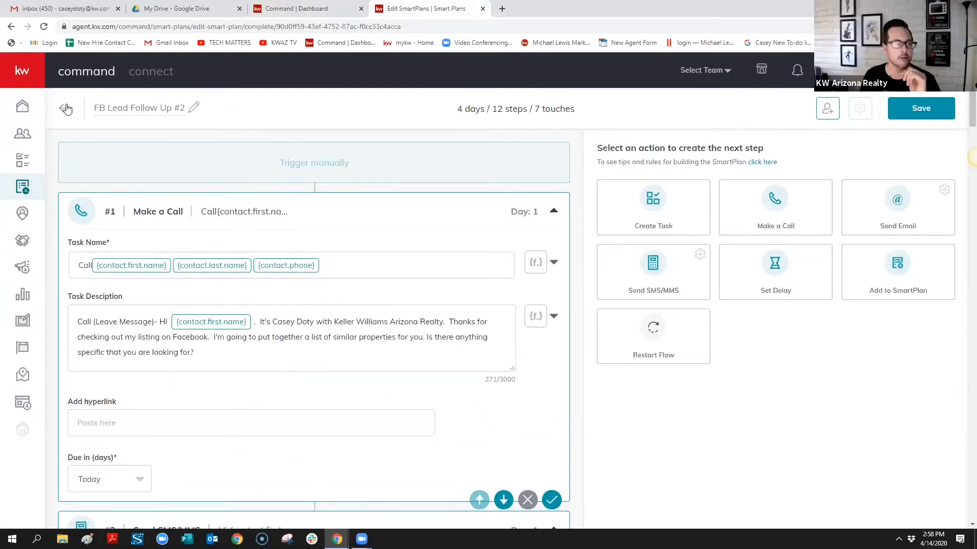
{"action": "scroll", "coordinate": [438, 392], "scroll_direction": "down", "scroll_amount": 10}
{"action": "scroll", "coordinate": [439, 370], "scroll_direction": "down", "scroll_amount": 15}
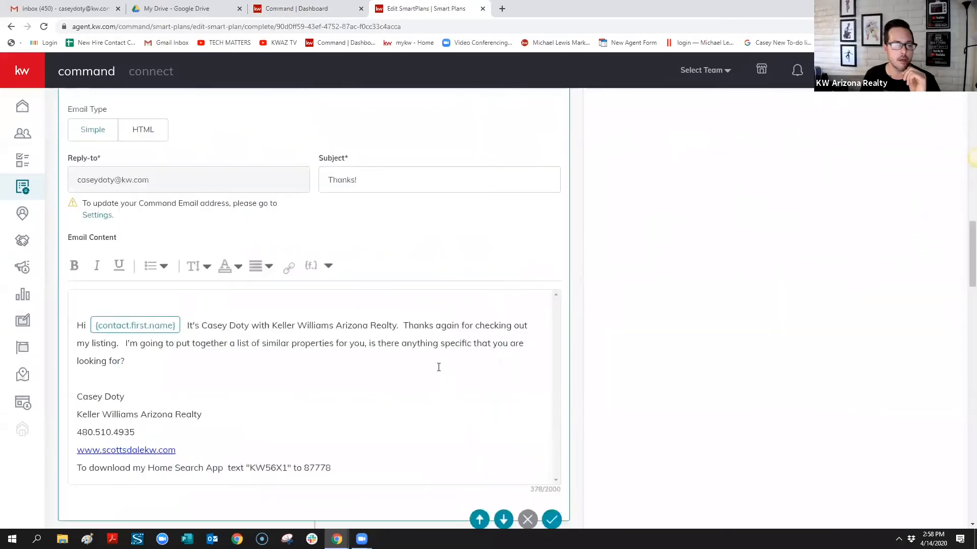
{"action": "scroll", "coordinate": [436, 366], "scroll_direction": "down", "scroll_amount": 3}
{"action": "scroll", "coordinate": [588, 384], "scroll_direction": "down", "scroll_amount": 20}
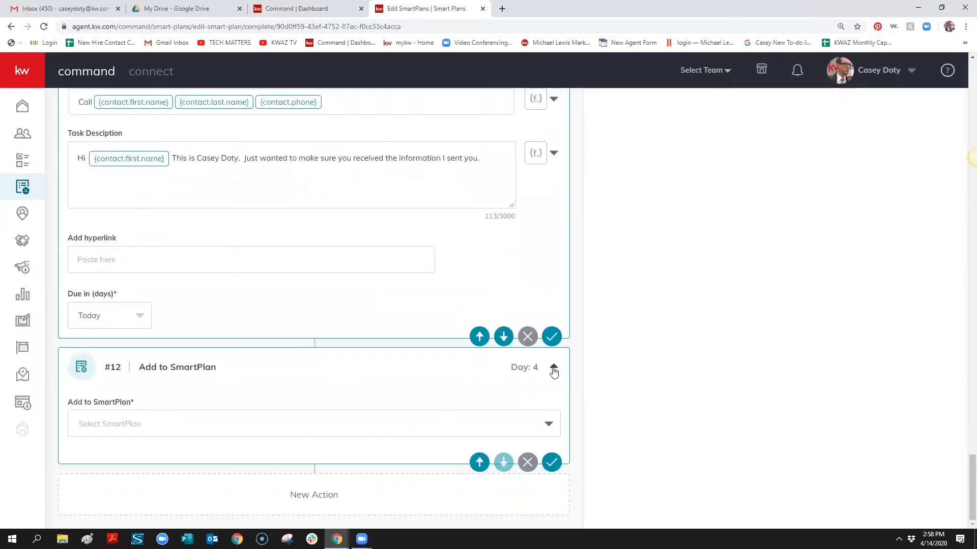
{"action": "scroll", "coordinate": [585, 371], "scroll_direction": "up", "scroll_amount": 20}
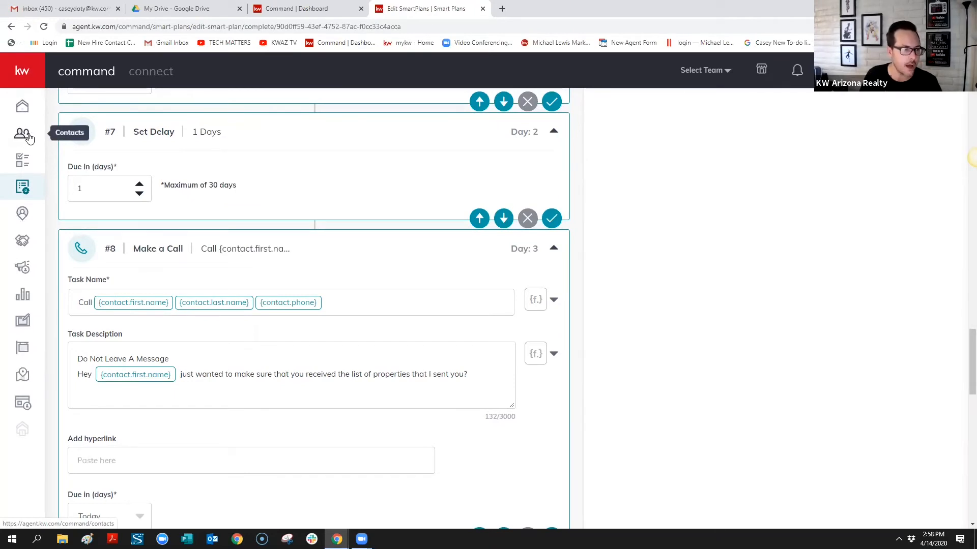
Discard the unsaved plan edits and delete the original FB Lead Follow Up SmartPlan
{"action": "left_click", "coordinate": [23, 188]}
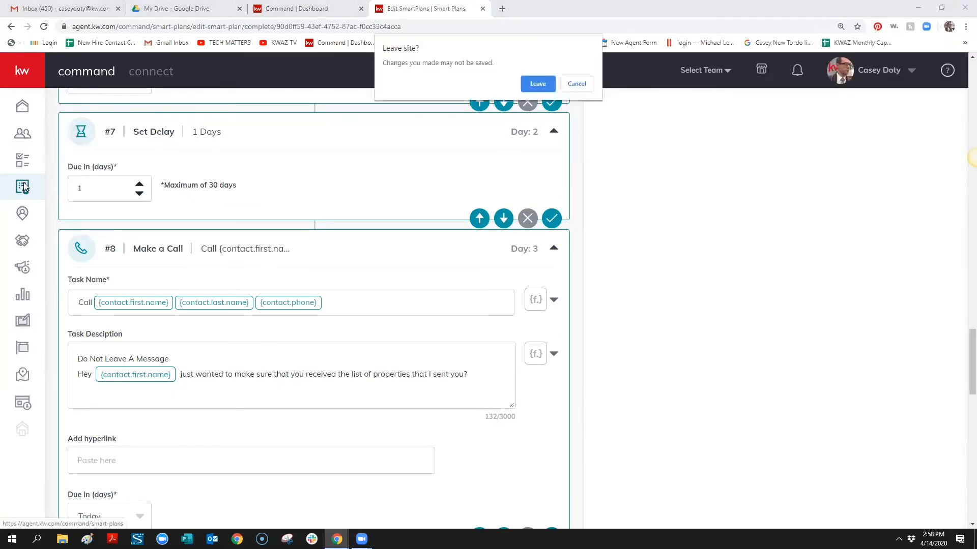
{"action": "left_click", "coordinate": [545, 86]}
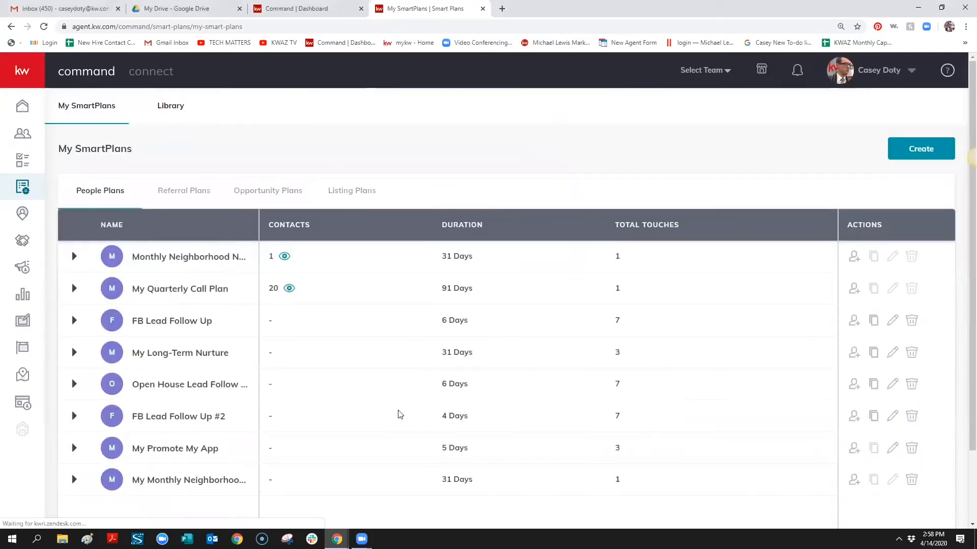
{"action": "scroll", "coordinate": [700, 458], "scroll_direction": "down", "scroll_amount": 1}
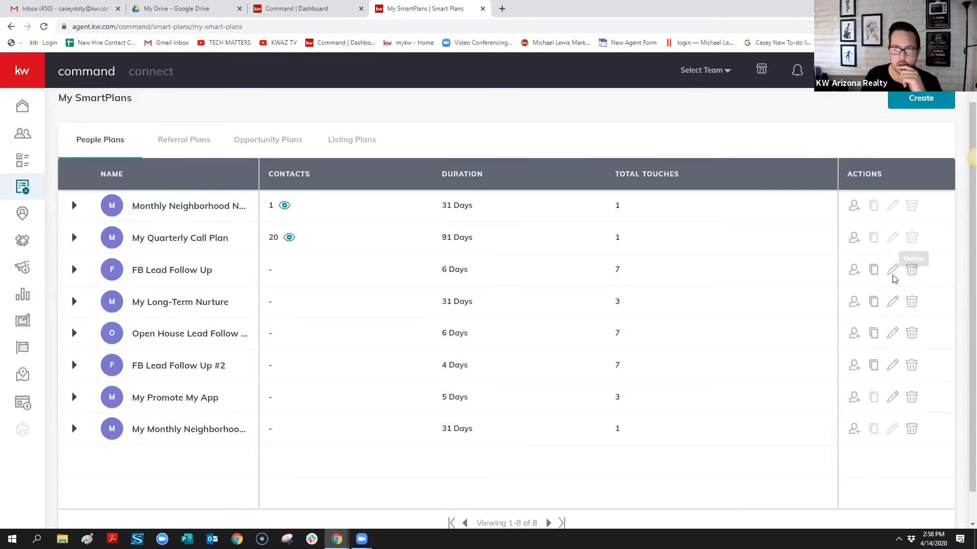
{"action": "left_click", "coordinate": [911, 269]}
{"action": "left_click", "coordinate": [517, 357]}
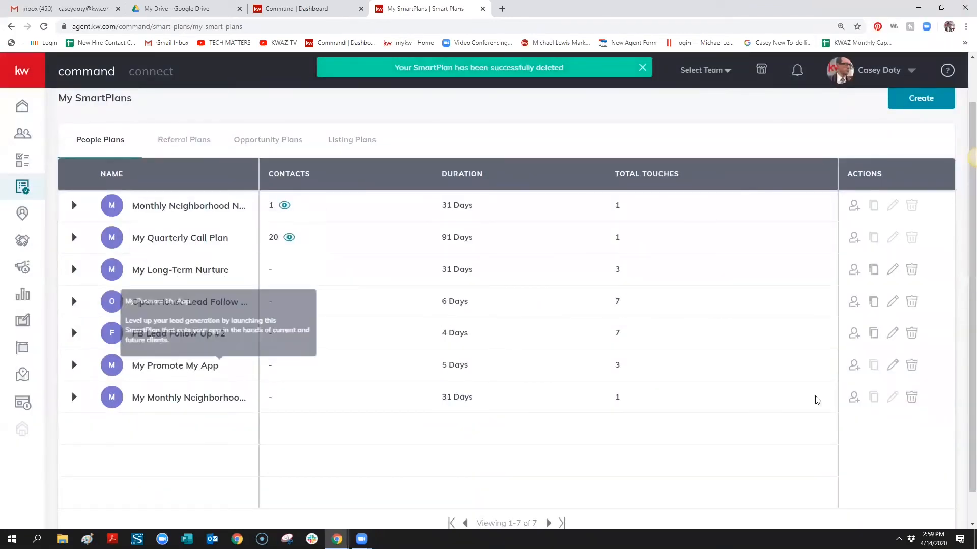
Try to delete the leading 'My ' from My Promote My App's name, then save and return
{"action": "left_click", "coordinate": [891, 363]}
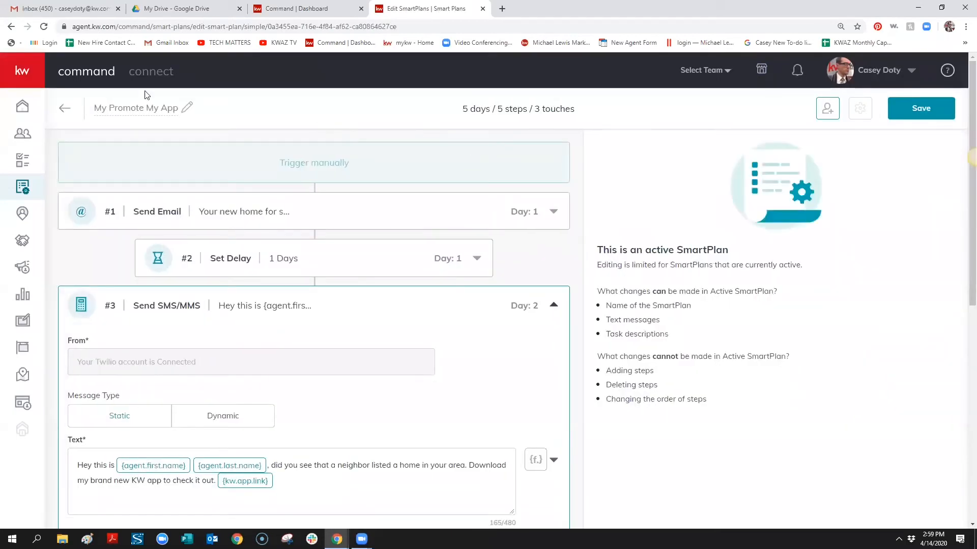
{"action": "left_click_drag", "start_coordinate": [107, 110], "coordinate": [79, 113]}
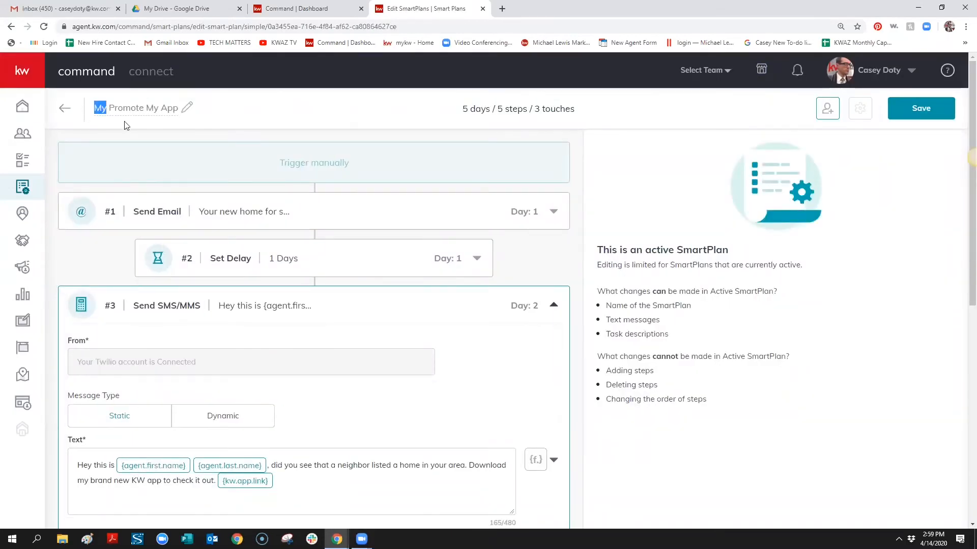
{"action": "left_click", "coordinate": [187, 107]}
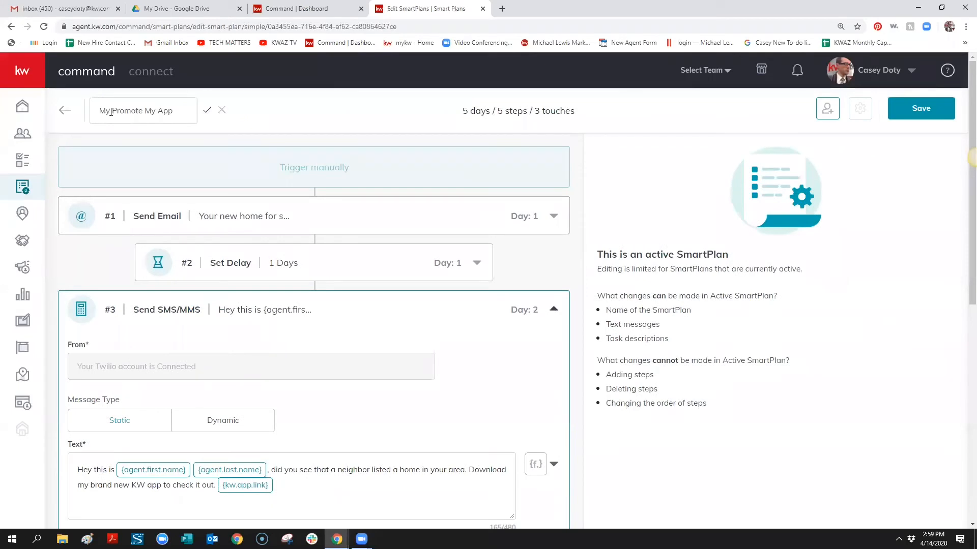
{"action": "left_click_drag", "start_coordinate": [109, 110], "coordinate": [65, 112]}
{"action": "key", "text": "BackSpace"}
{"action": "key", "text": "Delete"}
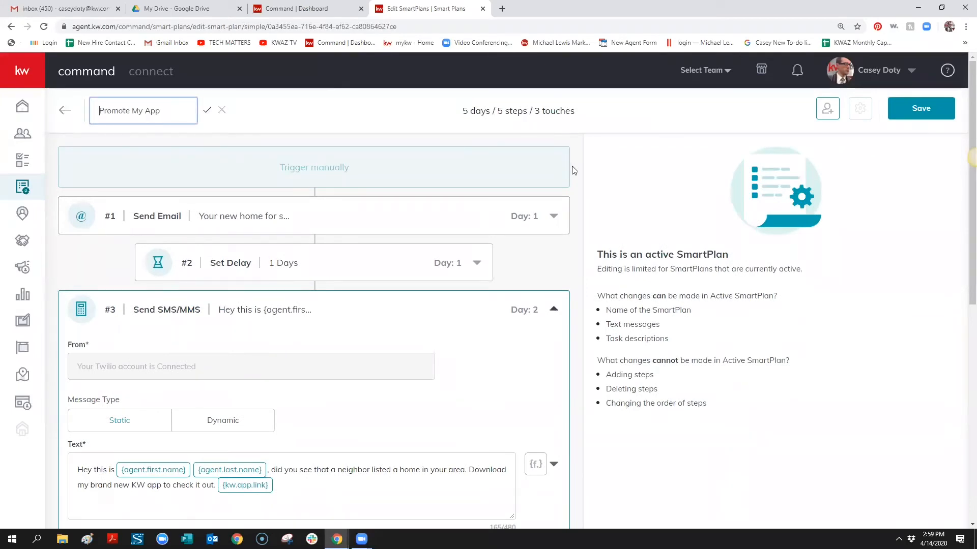
{"action": "left_click", "coordinate": [929, 111]}
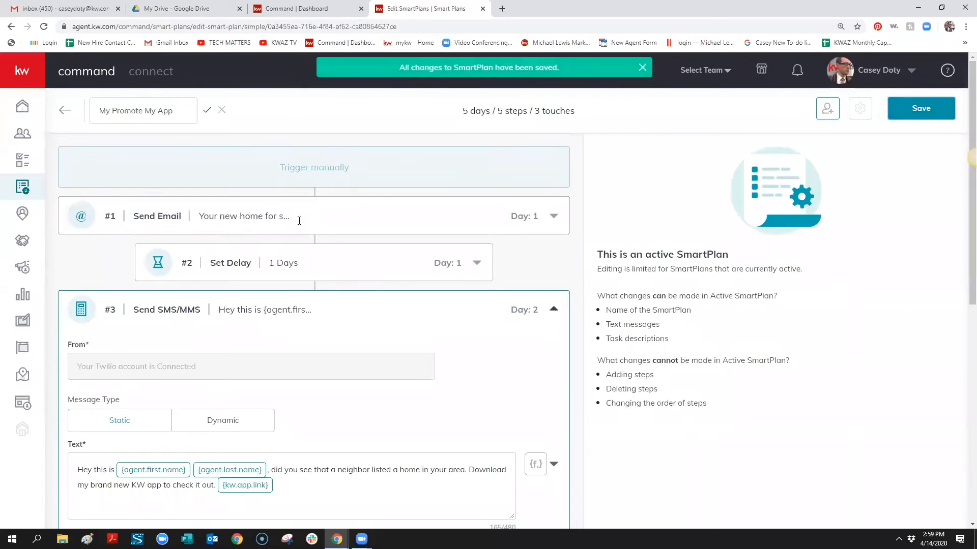
{"action": "left_click", "coordinate": [25, 187]}
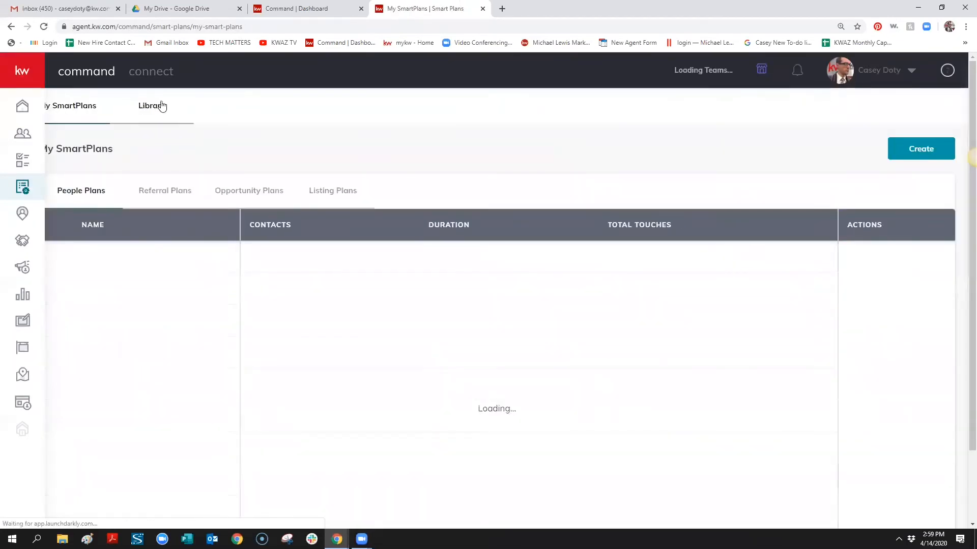
Close the Command Dashboard tab, refresh My SmartPlans, and reopen FB Lead Follow Up #2
{"action": "left_click", "coordinate": [360, 9]}
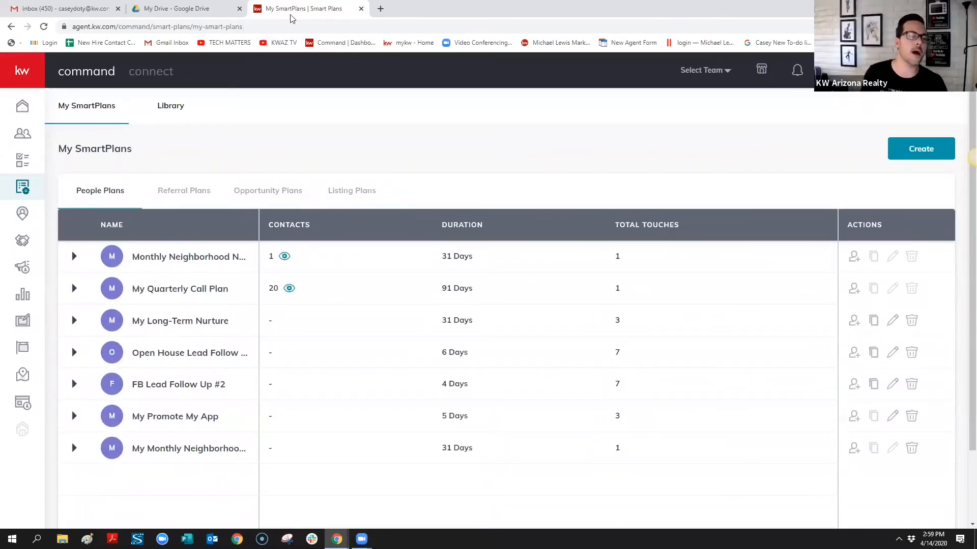
{"action": "left_click", "coordinate": [343, 515]}
{"action": "mouse_move", "coordinate": [337, 539]}
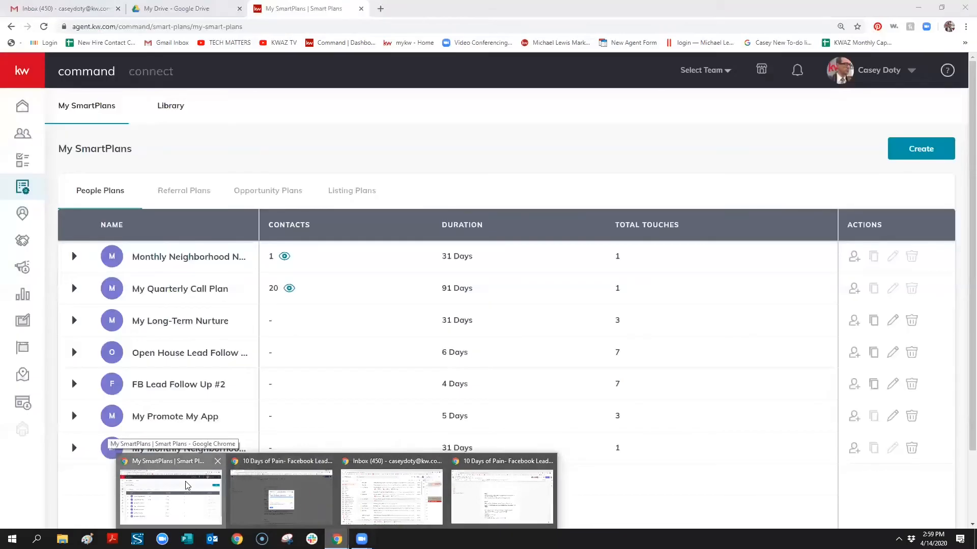
{"action": "left_click", "coordinate": [187, 486]}
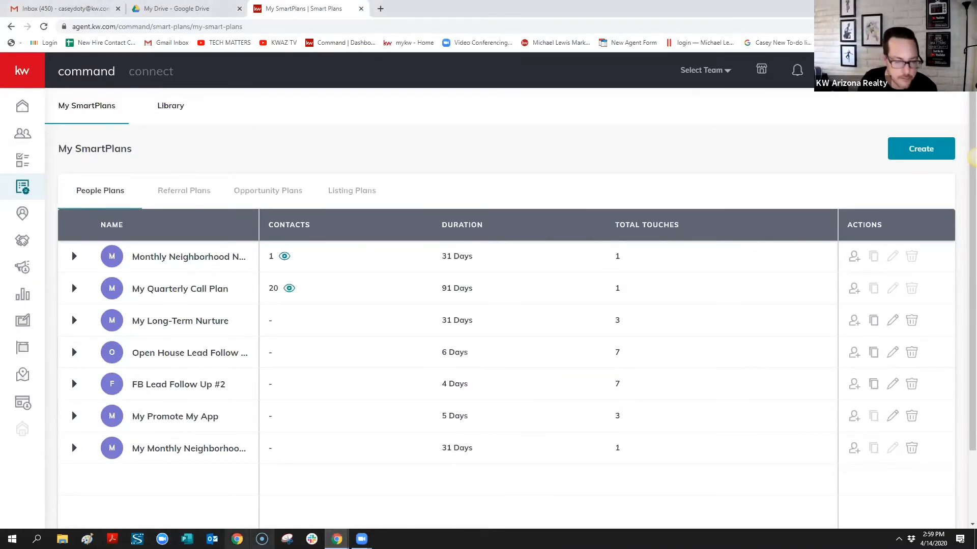
{"action": "mouse_move", "coordinate": [337, 538]}
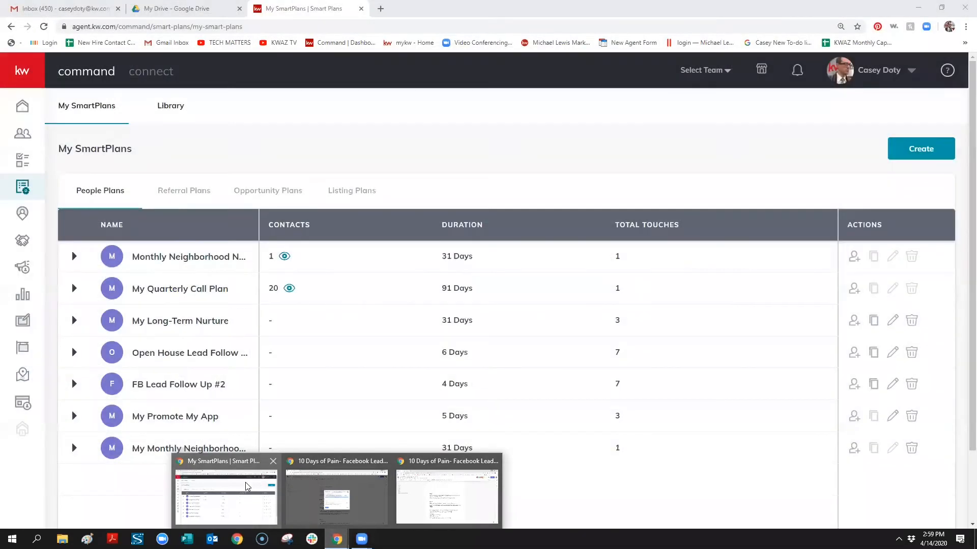
{"action": "left_click", "coordinate": [247, 486]}
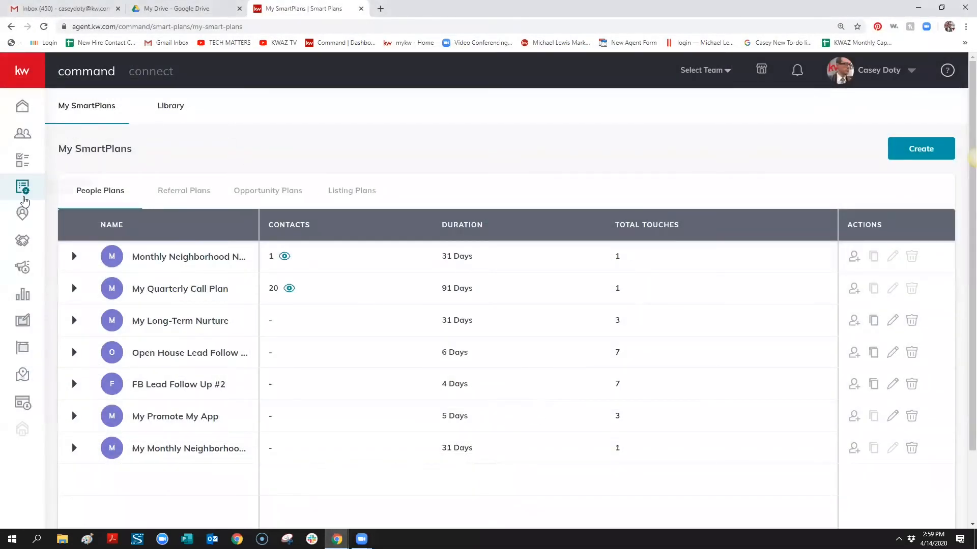
{"action": "left_click", "coordinate": [26, 191]}
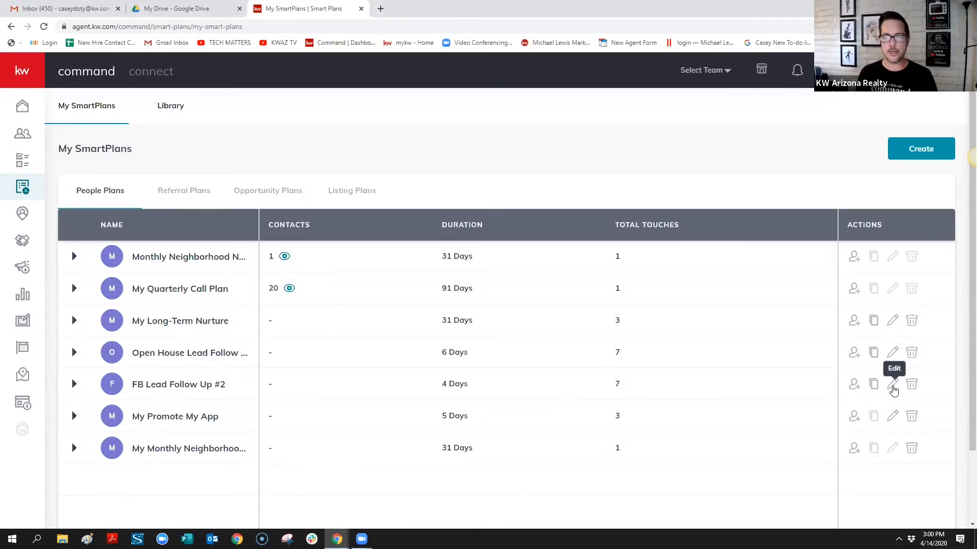
{"action": "left_click", "coordinate": [893, 388]}
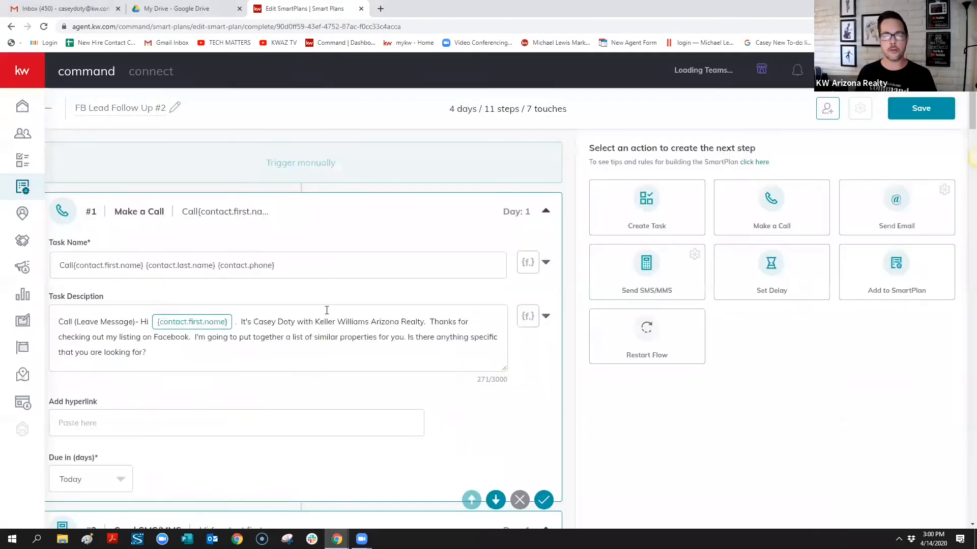
{"action": "scroll", "coordinate": [328, 311], "scroll_direction": "down", "scroll_amount": 5}
{"action": "scroll", "coordinate": [335, 311], "scroll_direction": "down", "scroll_amount": 8}
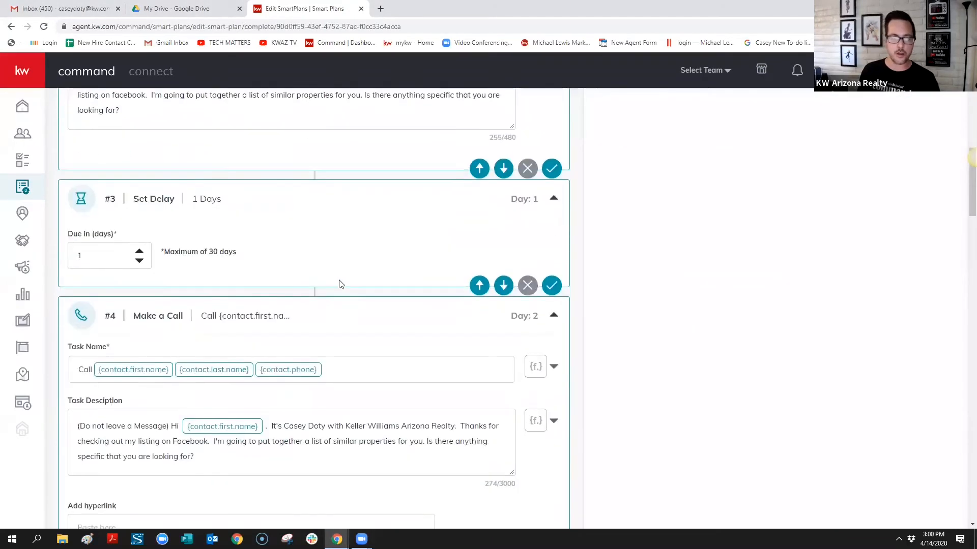
{"action": "scroll", "coordinate": [406, 295], "scroll_direction": "down", "scroll_amount": 7}
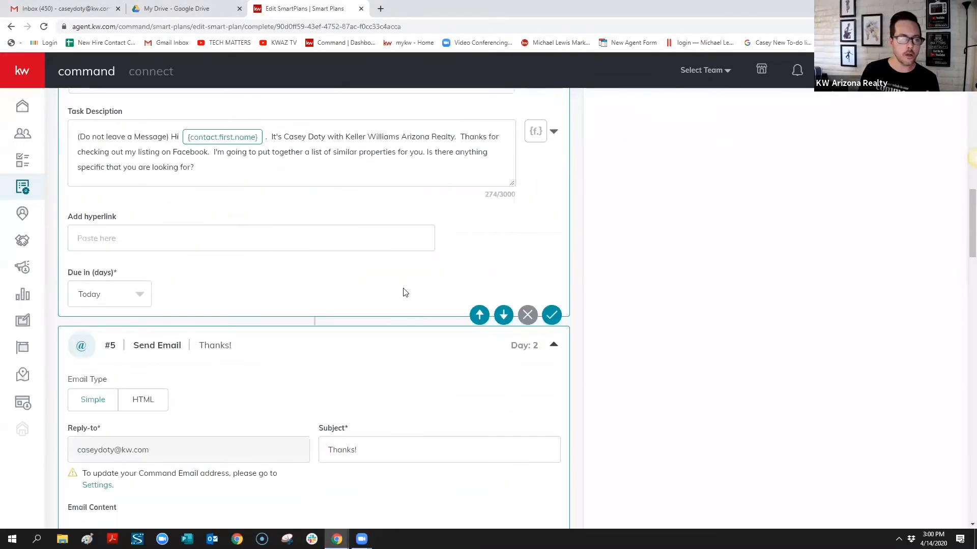
{"action": "scroll", "coordinate": [405, 294], "scroll_direction": "down", "scroll_amount": 1}
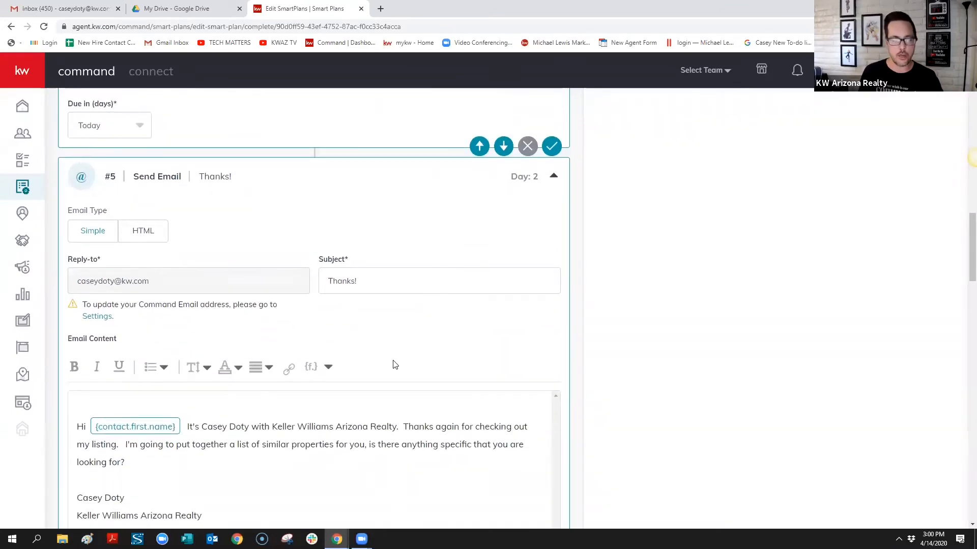
{"action": "scroll", "coordinate": [394, 366], "scroll_direction": "down", "scroll_amount": 8}
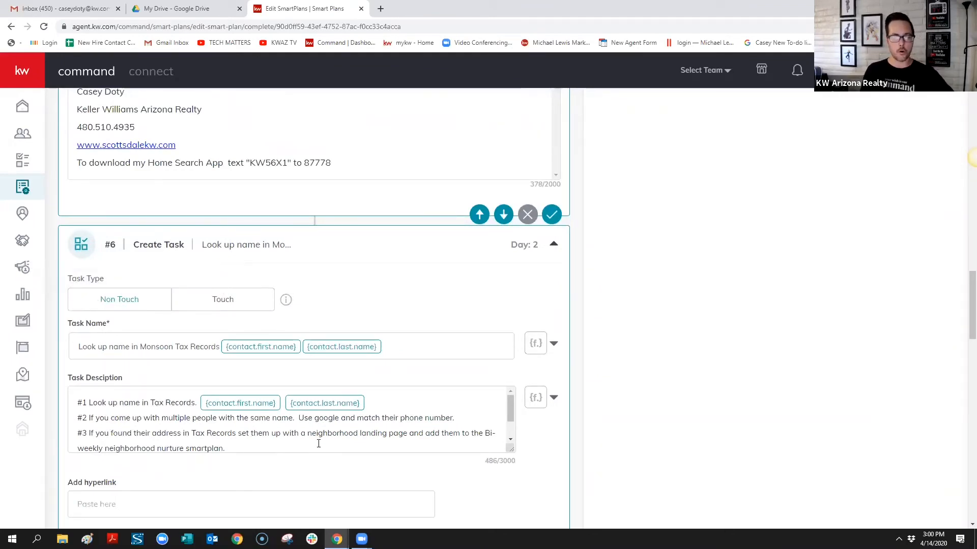
{"action": "scroll", "coordinate": [187, 391], "scroll_direction": "down", "scroll_amount": 5}
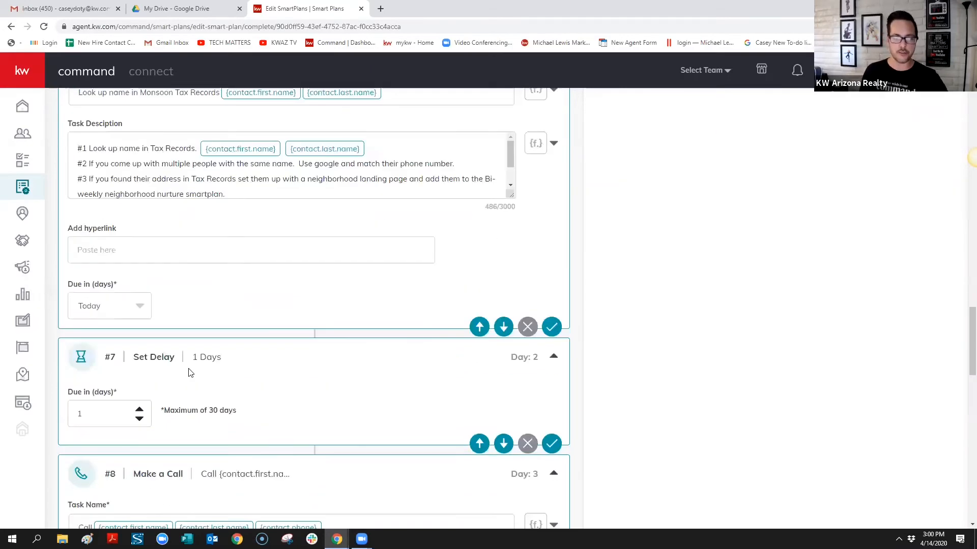
{"action": "scroll", "coordinate": [257, 379], "scroll_direction": "up", "scroll_amount": 1}
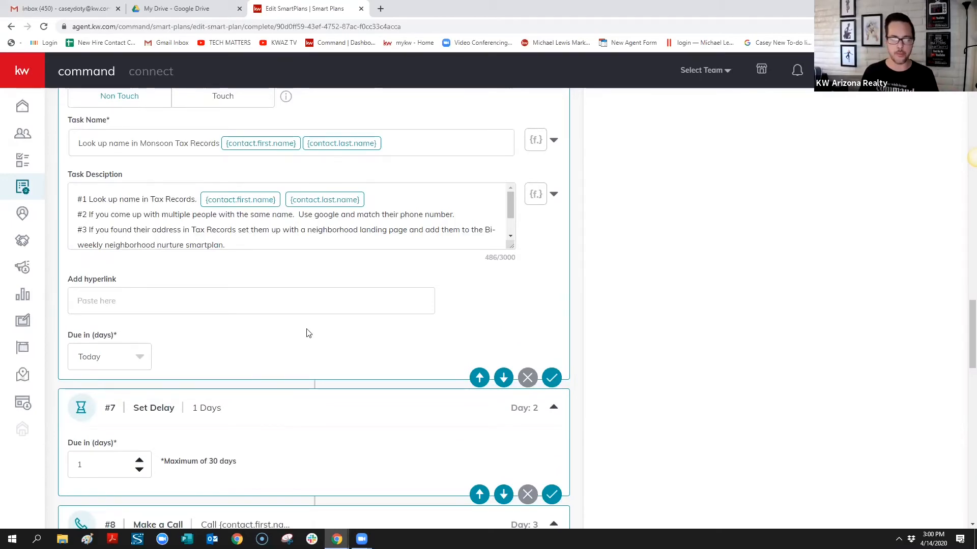
{"action": "scroll", "coordinate": [310, 333], "scroll_direction": "down", "scroll_amount": 4}
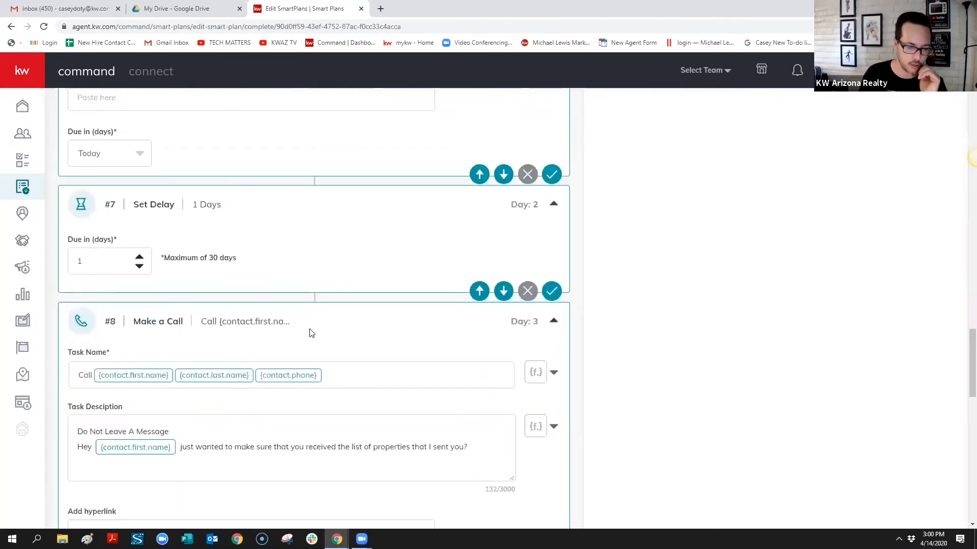
{"action": "scroll", "coordinate": [218, 303], "scroll_direction": "down", "scroll_amount": 12}
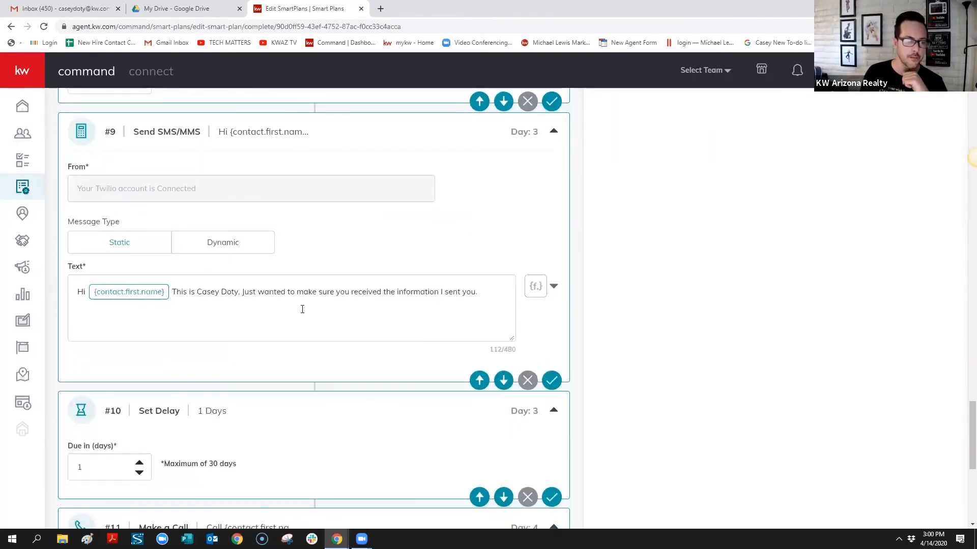
{"action": "scroll", "coordinate": [304, 318], "scroll_direction": "down", "scroll_amount": 5}
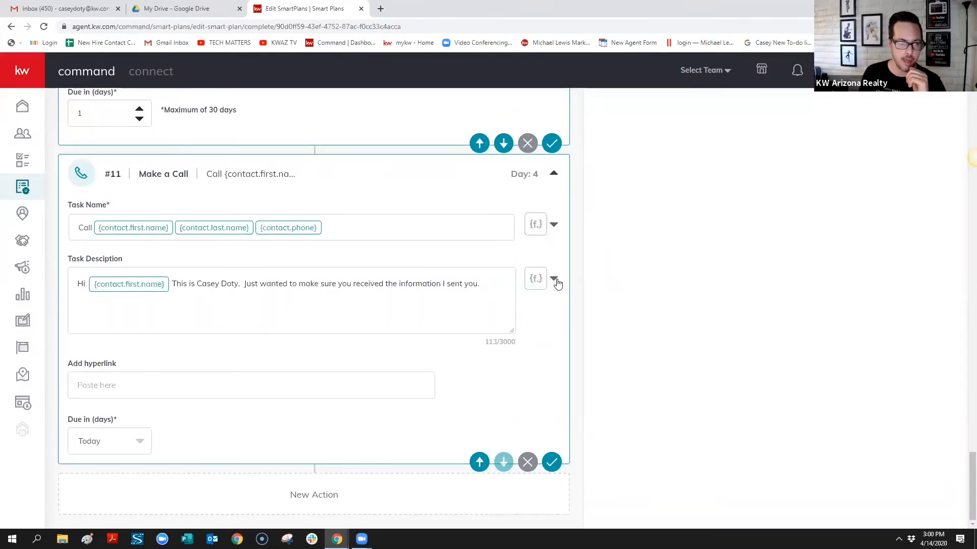
{"action": "scroll", "coordinate": [936, 290], "scroll_direction": "up", "scroll_amount": 1}
{"action": "scroll", "coordinate": [965, 457], "scroll_direction": "up", "scroll_amount": 2}
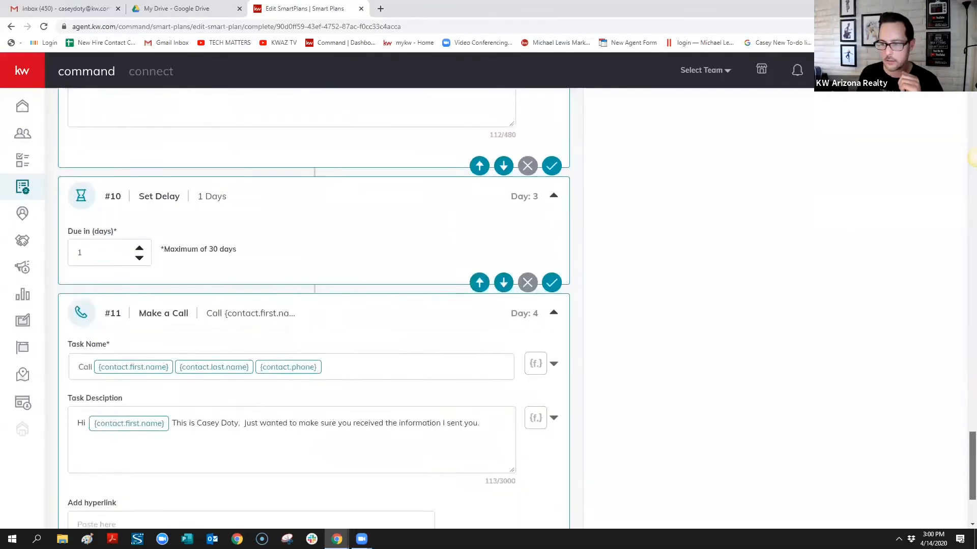
{"action": "left_click_drag", "start_coordinate": [972, 488], "coordinate": [972, 158]}
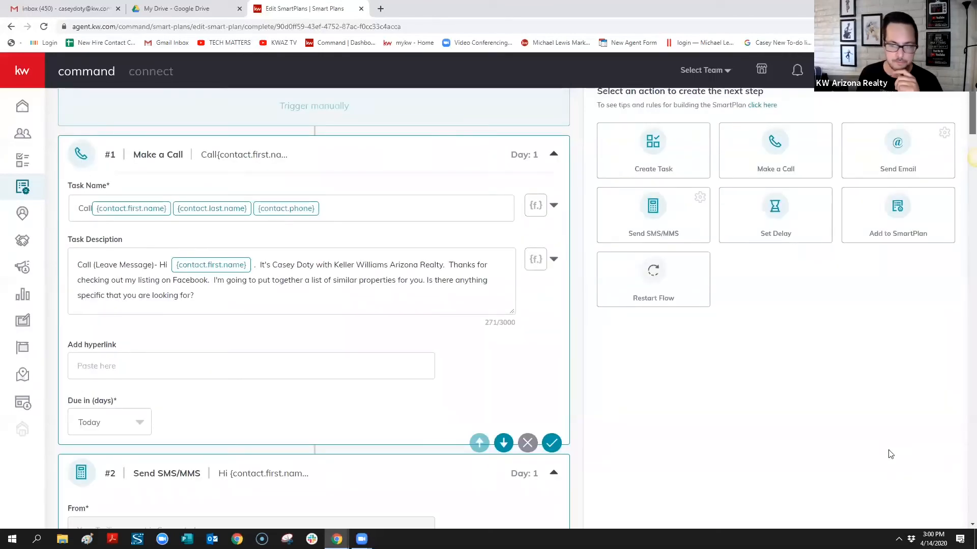
{"action": "scroll", "coordinate": [890, 454], "scroll_direction": "down", "scroll_amount": 20}
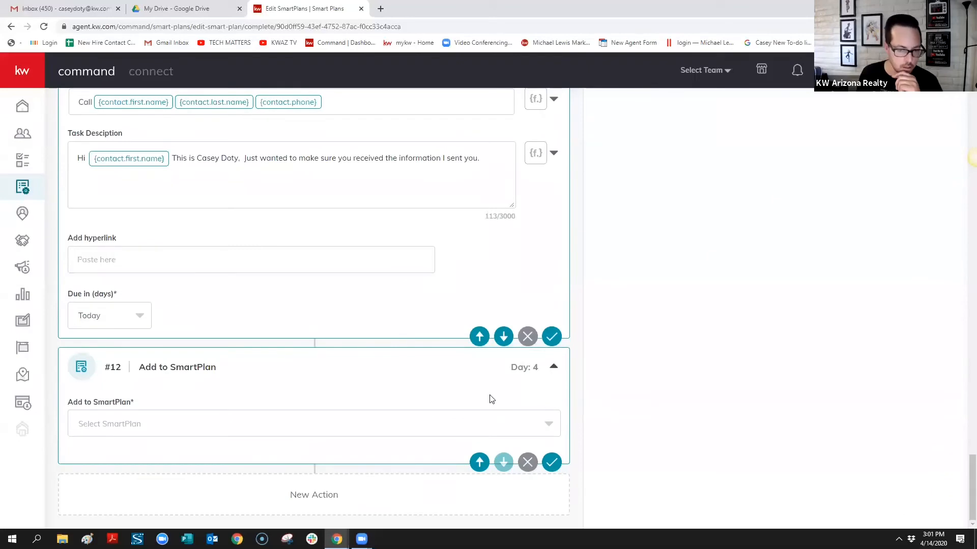
Set step #12's Add to SmartPlan target to My Promote My App
{"action": "left_click", "coordinate": [546, 426]}
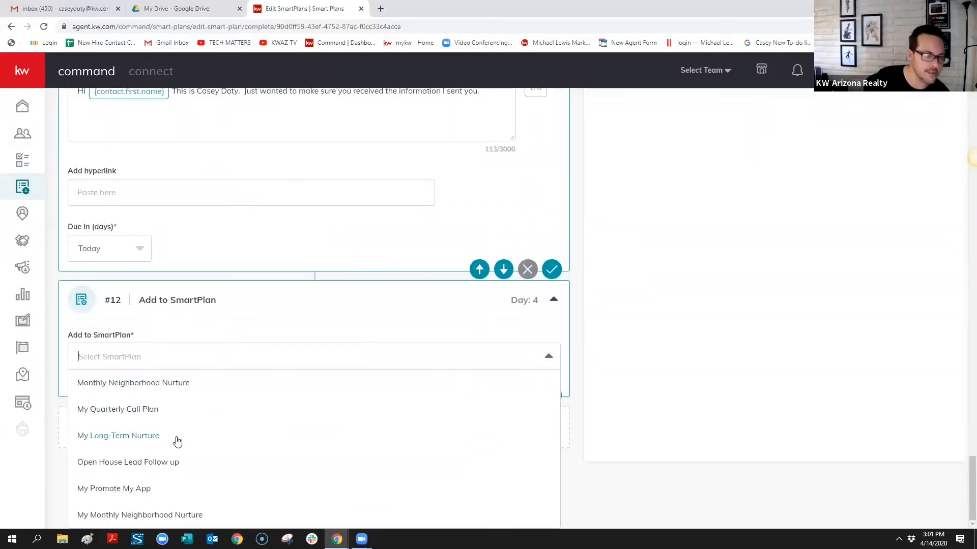
{"action": "left_click", "coordinate": [134, 490]}
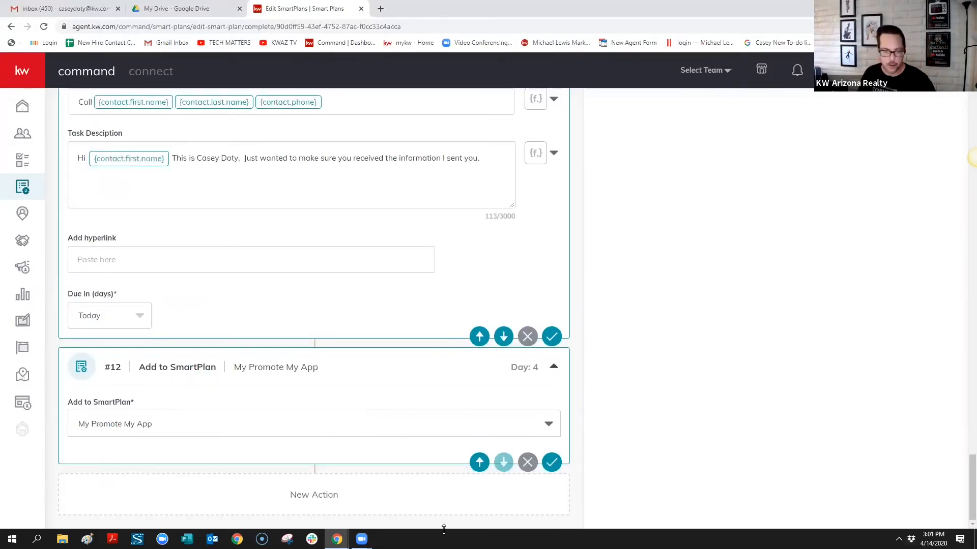
{"action": "left_click", "coordinate": [337, 540]}
{"action": "left_click", "coordinate": [427, 490]}
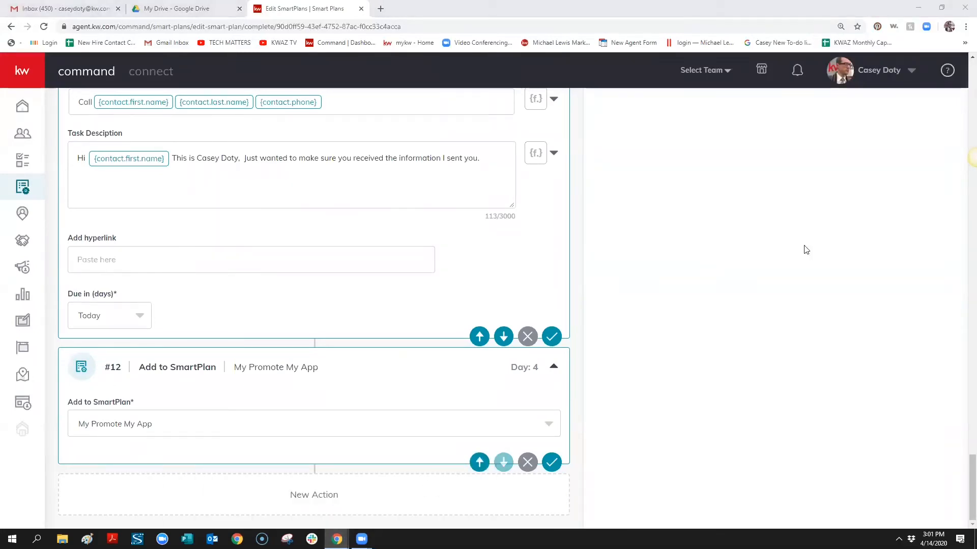
{"action": "scroll", "coordinate": [883, 222], "scroll_direction": "up", "scroll_amount": 15}
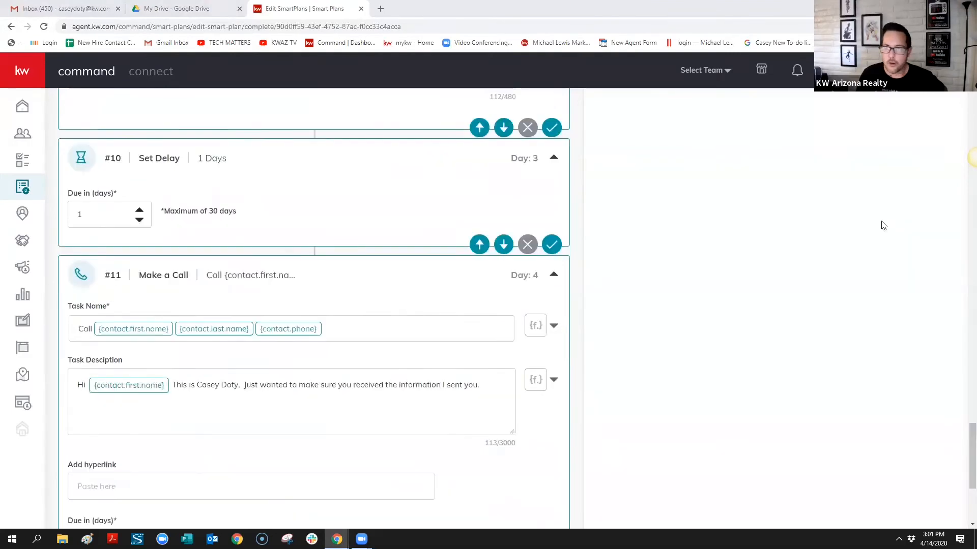
{"action": "scroll", "coordinate": [916, 255], "scroll_direction": "up", "scroll_amount": 15}
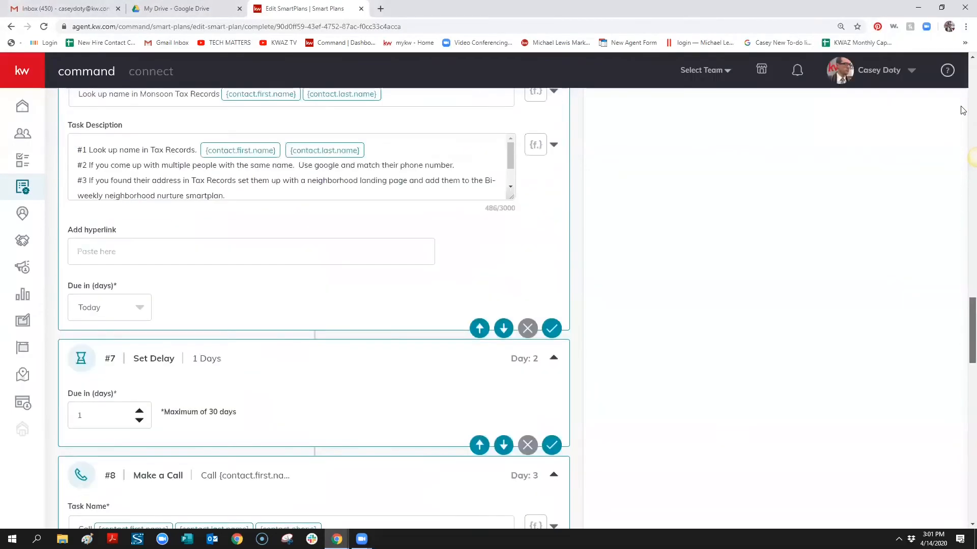
Add a one-day delay and a step #14 enrolling the contact in My Quarterly Call Plan
{"action": "left_click", "coordinate": [799, 270]}
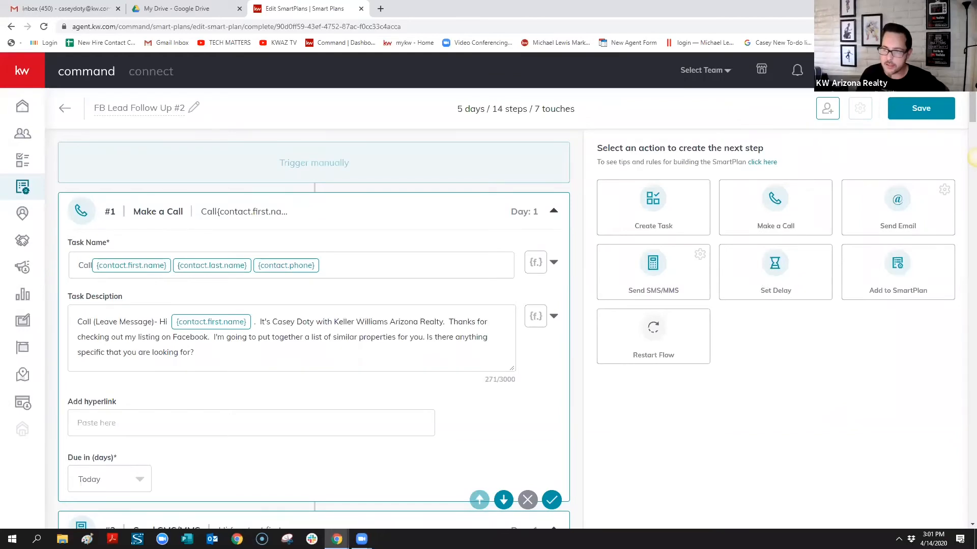
{"action": "scroll", "coordinate": [933, 467], "scroll_direction": "down", "scroll_amount": 20}
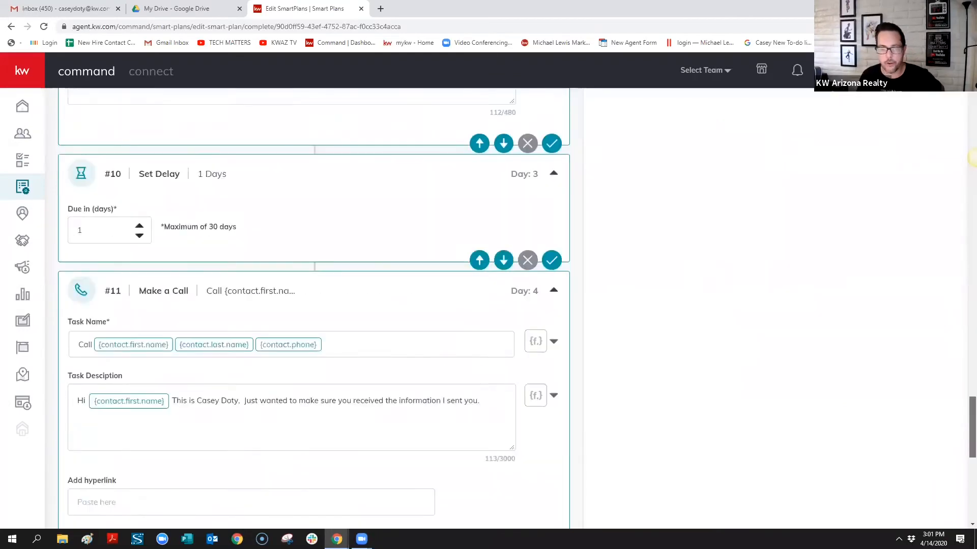
{"action": "left_click", "coordinate": [549, 425]}
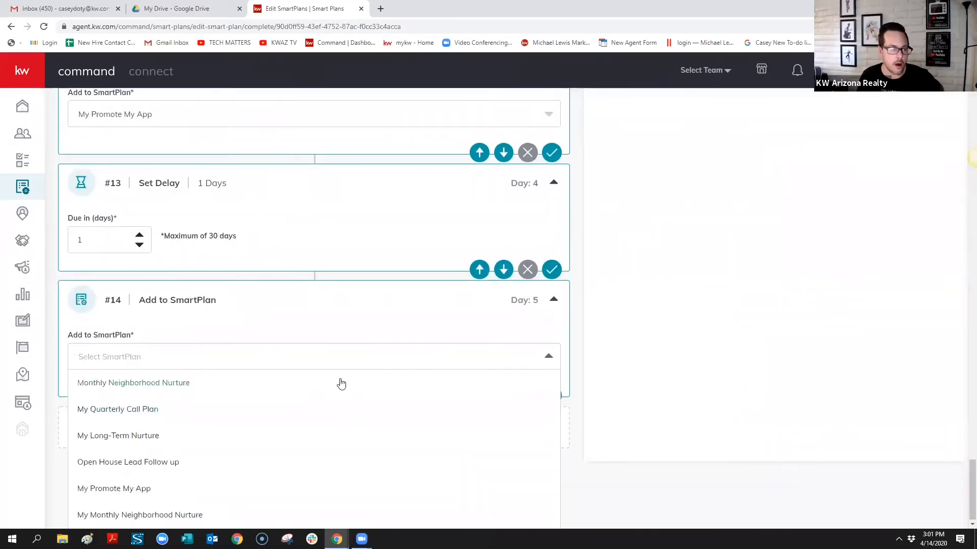
{"action": "left_click", "coordinate": [204, 417]}
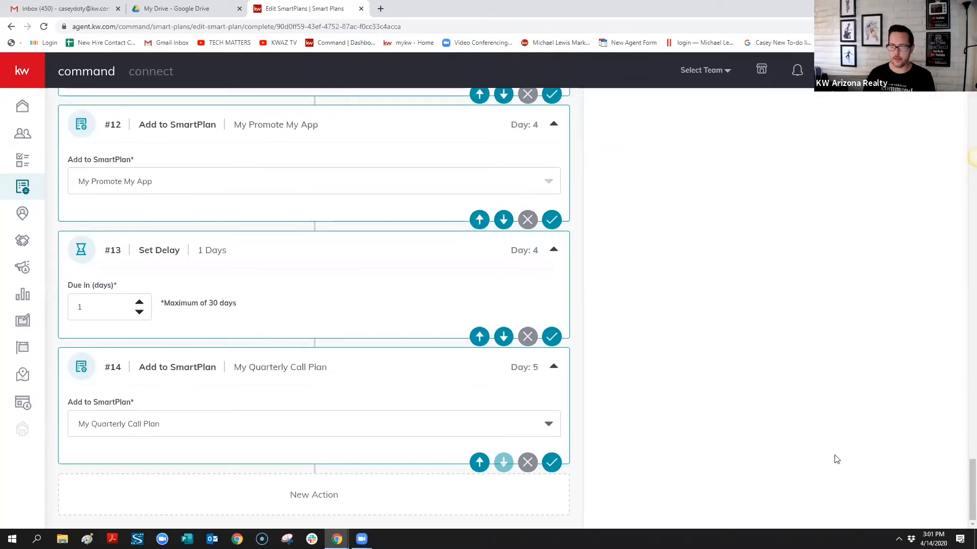
Save the FB Lead Follow Up #2 SmartPlan
{"action": "left_click", "coordinate": [971, 158]}
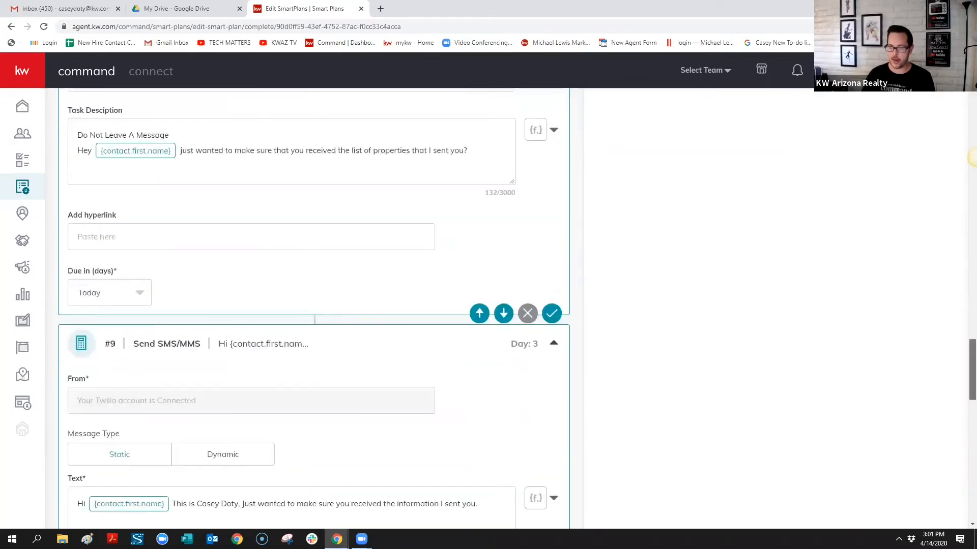
{"action": "left_click_drag", "start_coordinate": [972, 158], "coordinate": [972, 77]}
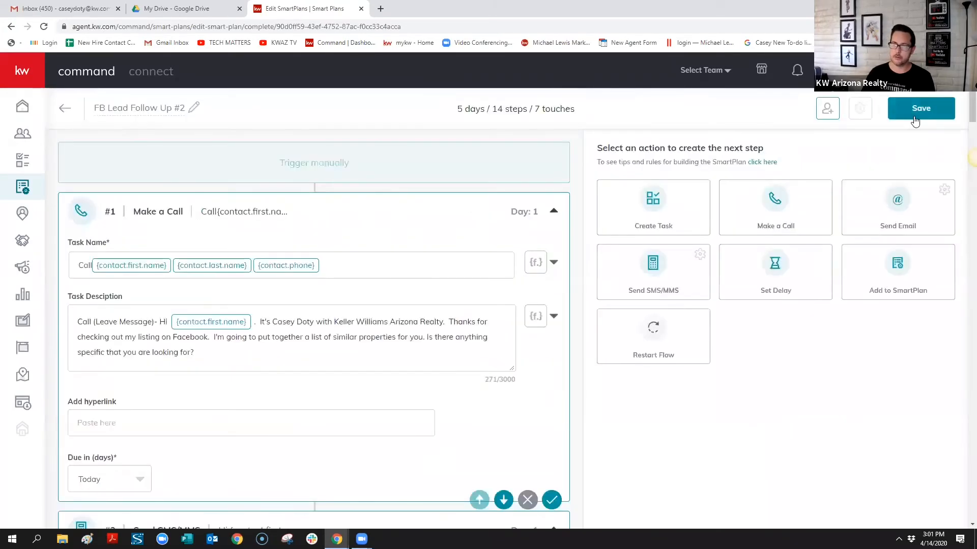
{"action": "left_click", "coordinate": [914, 117]}
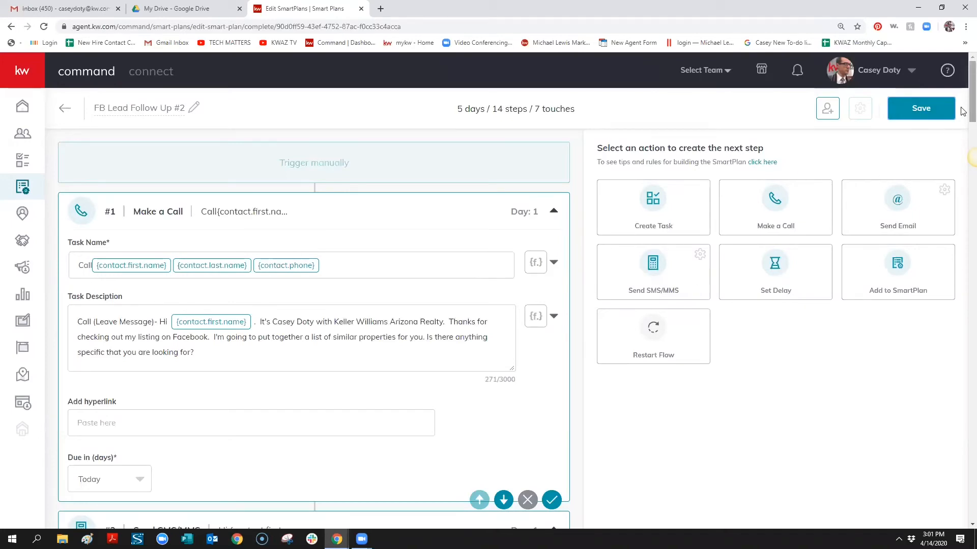
Add a Set Delay step #15 with Due in set to 3 days
{"action": "left_click_drag", "start_coordinate": [972, 112], "coordinate": [932, 526]}
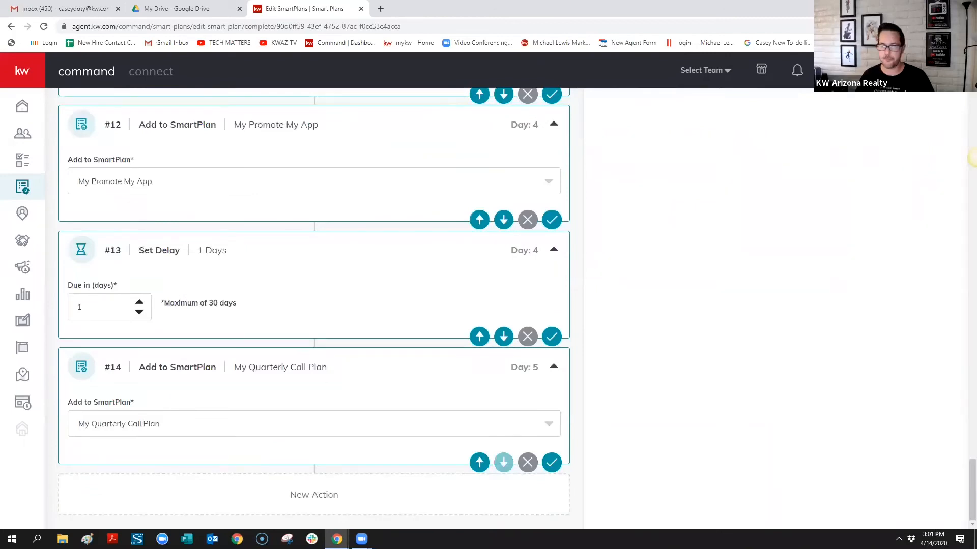
{"action": "left_click_drag", "start_coordinate": [972, 488], "coordinate": [971, 221]}
{"action": "scroll", "coordinate": [905, 153], "scroll_direction": "up", "scroll_amount": 15}
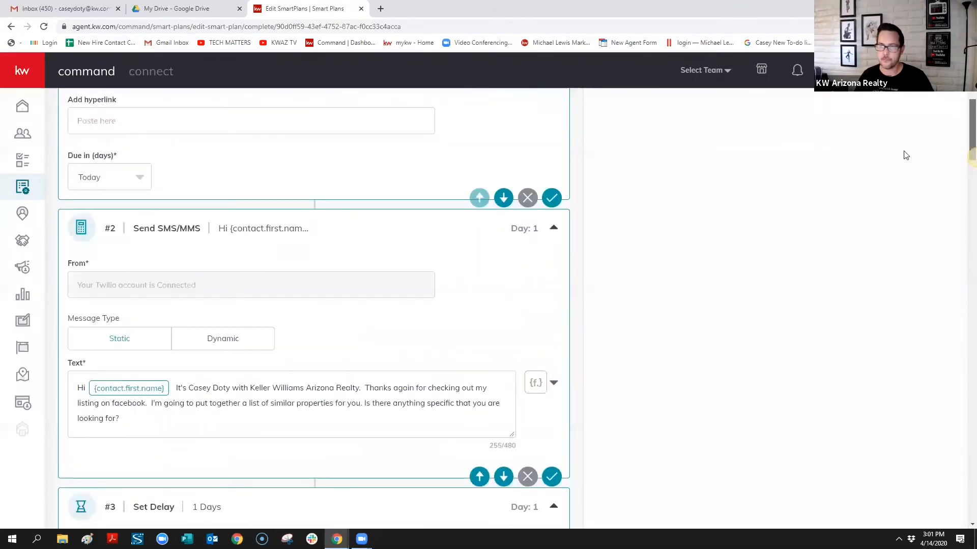
{"action": "left_click", "coordinate": [775, 278]}
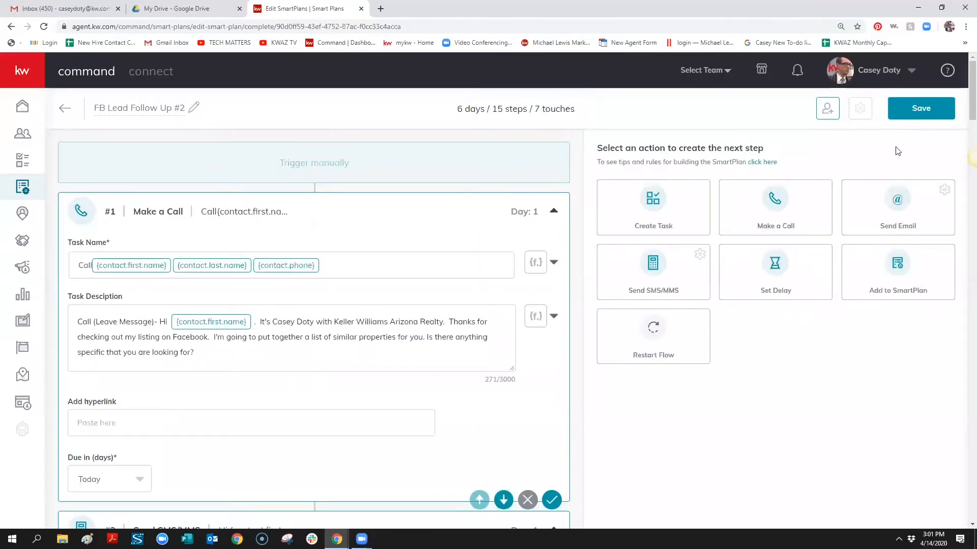
{"action": "left_click_drag", "start_coordinate": [972, 113], "coordinate": [972, 514]}
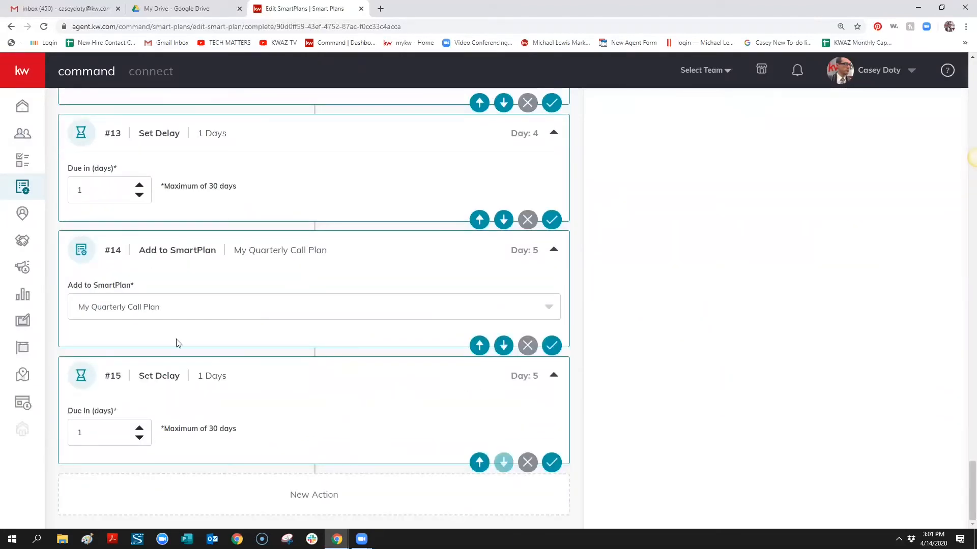
{"action": "left_click", "coordinate": [139, 429]}
{"action": "left_click", "coordinate": [139, 429]}
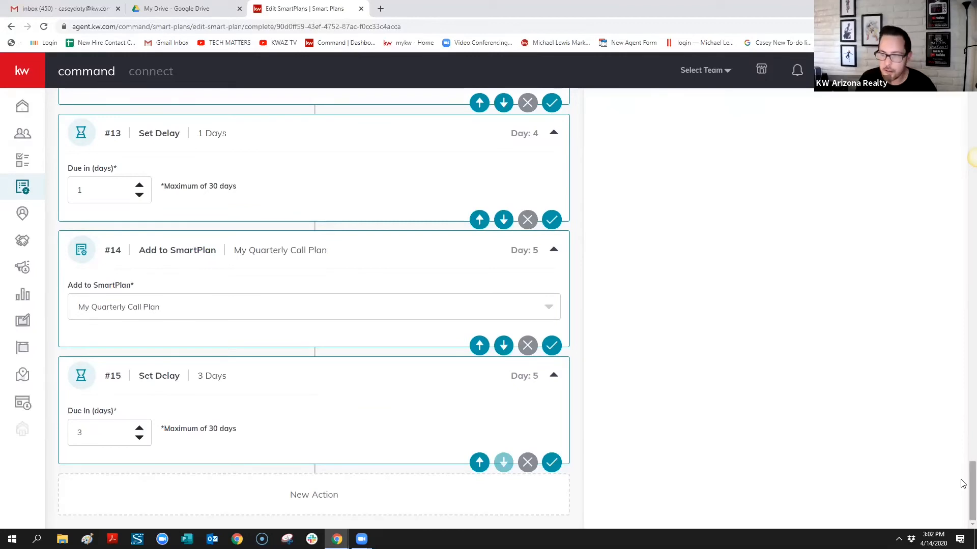
{"action": "left_click_drag", "start_coordinate": [969, 471], "coordinate": [961, 74]}
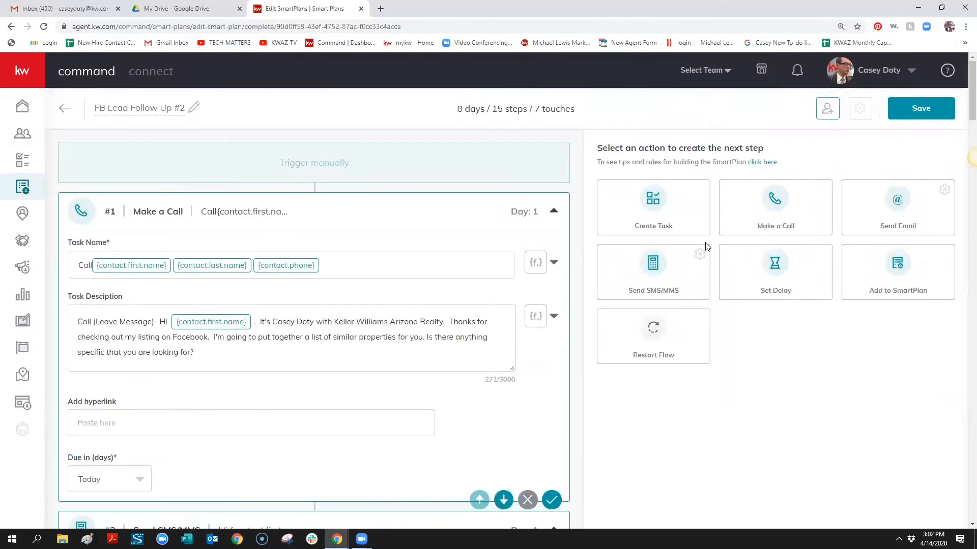
Increase step #15's Due in delay to 5 days
{"action": "left_click_drag", "start_coordinate": [970, 84], "coordinate": [965, 504]}
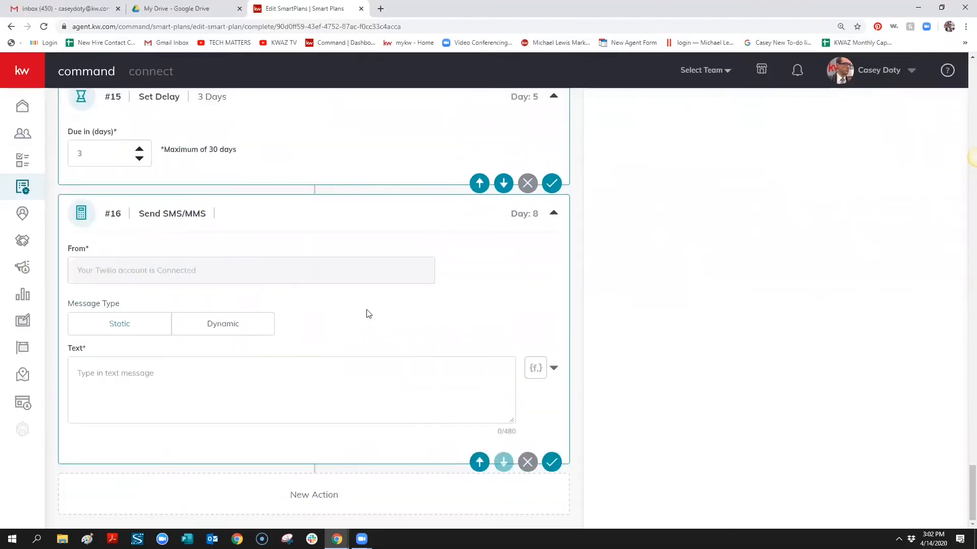
{"action": "left_click", "coordinate": [139, 151]}
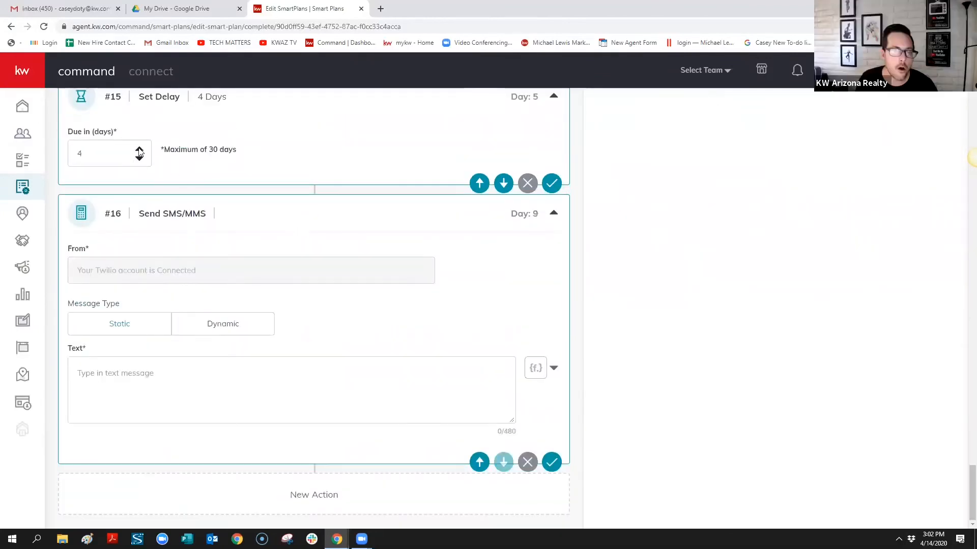
{"action": "left_click", "coordinate": [140, 150]}
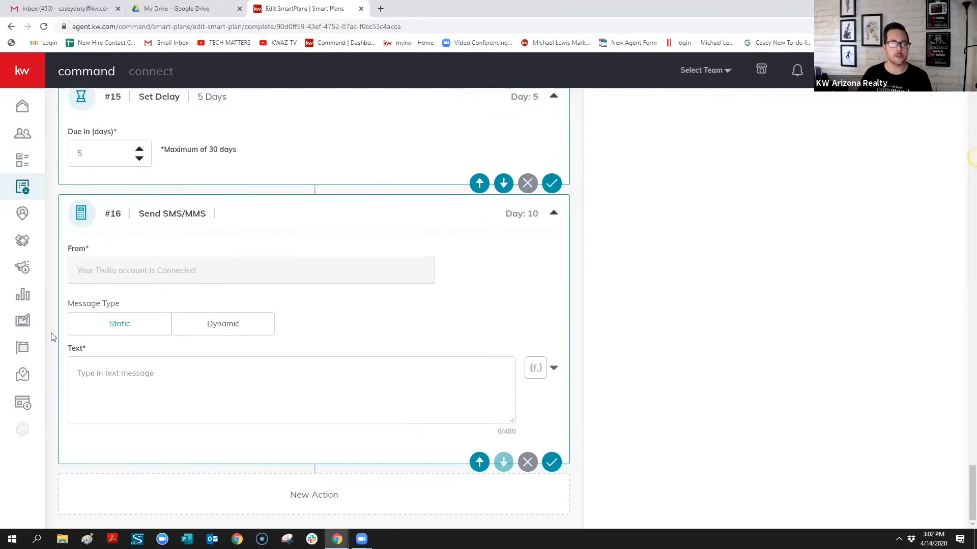
Start a Send SMS step whose text reads {contact.first.name} followed by '?'
{"action": "left_click", "coordinate": [149, 380]}
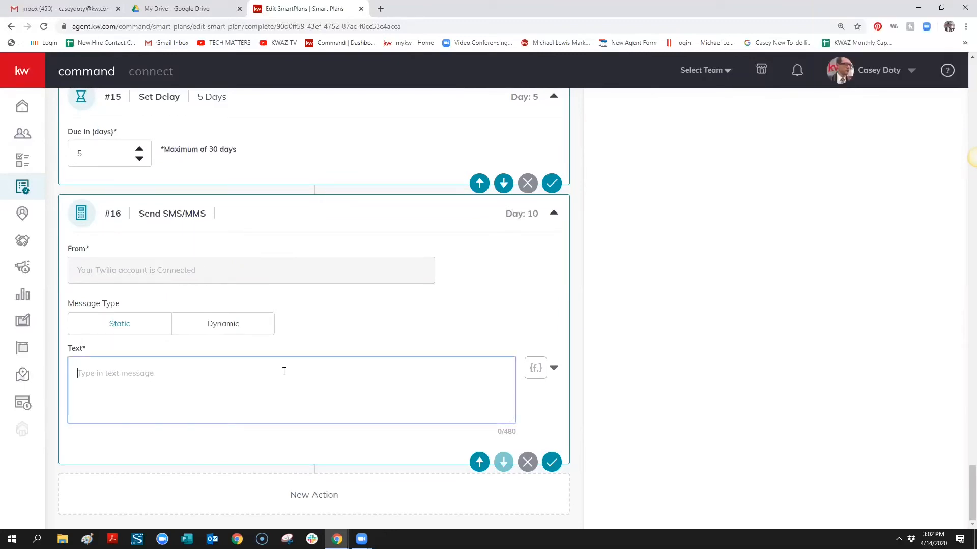
{"action": "left_click", "coordinate": [554, 368]}
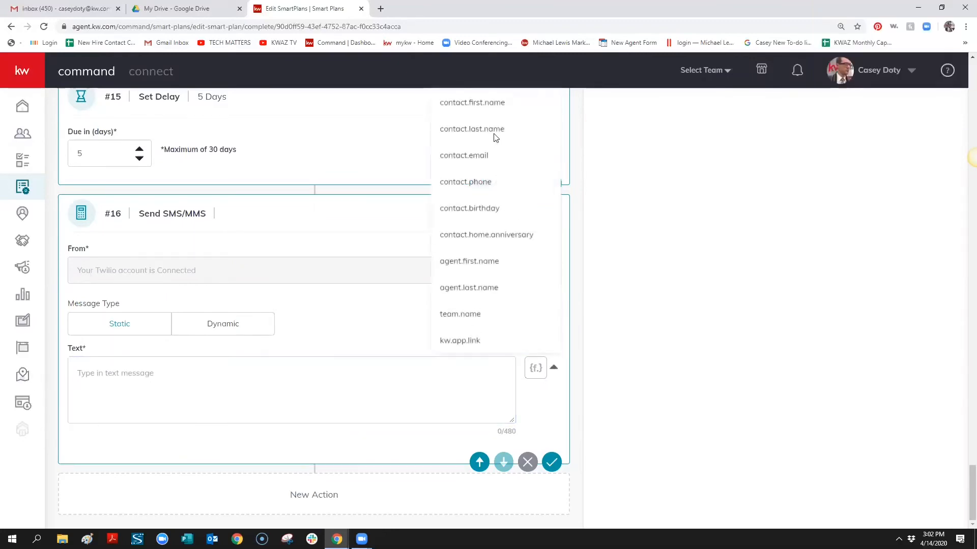
{"action": "left_click", "coordinate": [493, 101]}
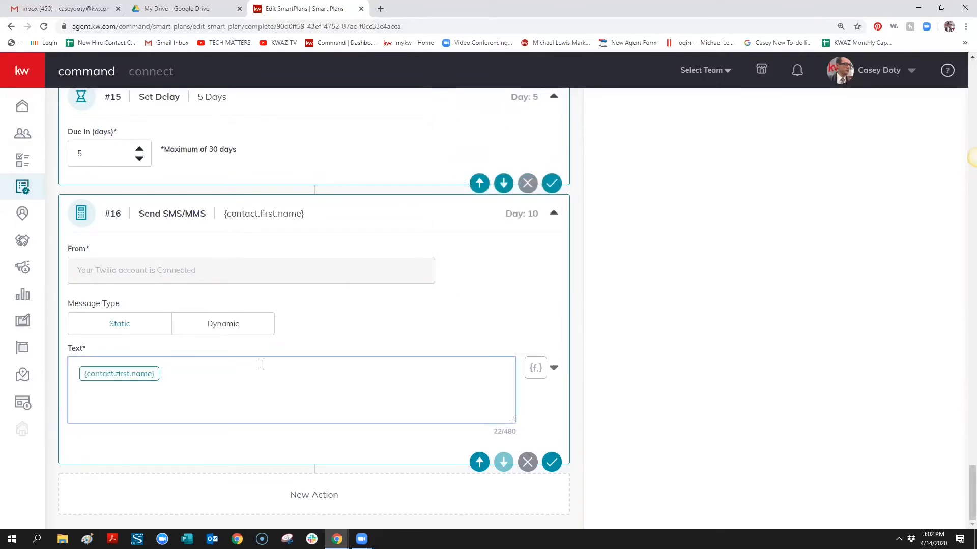
{"action": "type", "text": "?"}
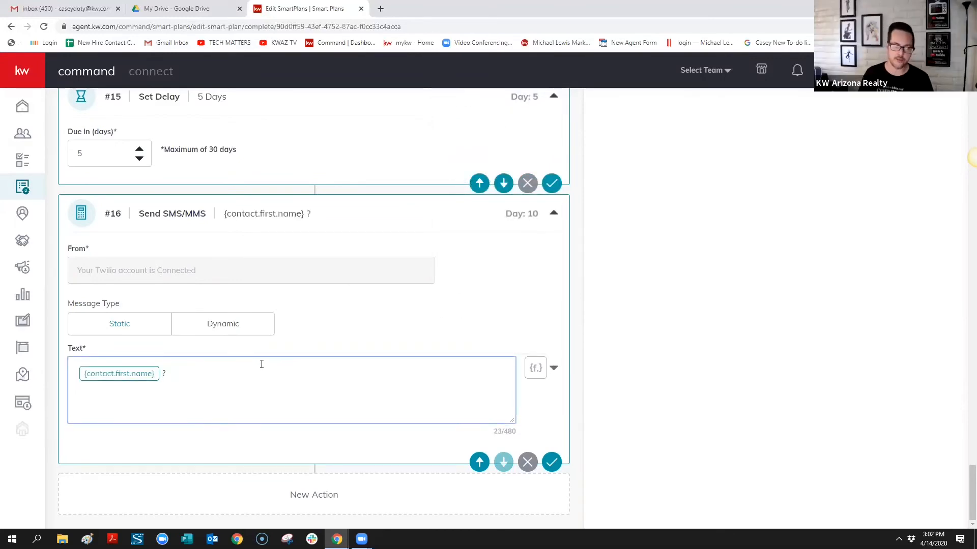
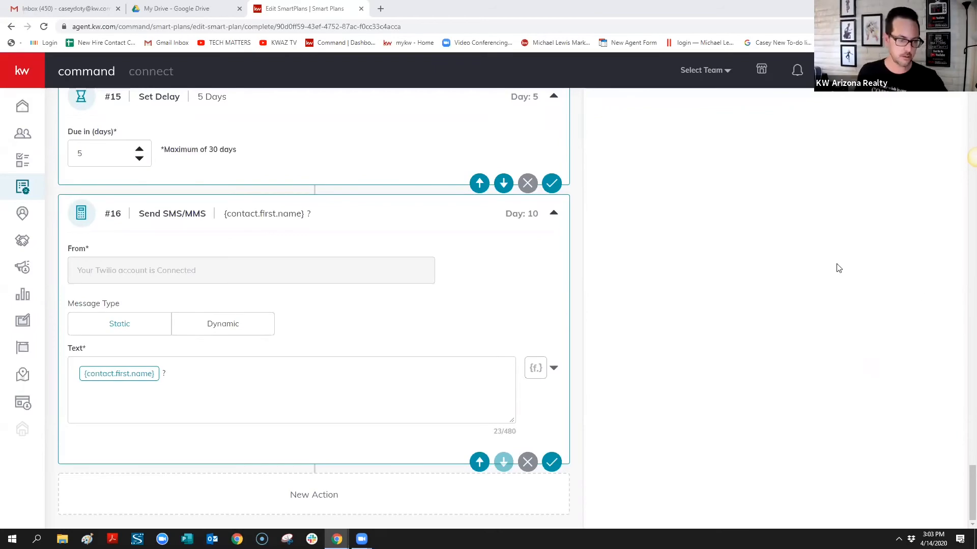
Keep editing when the Leave site warning appears, save the FB Lead Follow Up #2 SmartPlan, then go Home
{"action": "scroll", "coordinate": [837, 269], "scroll_direction": "up", "scroll_amount": 5}
{"action": "scroll", "coordinate": [838, 269], "scroll_direction": "up", "scroll_amount": 20}
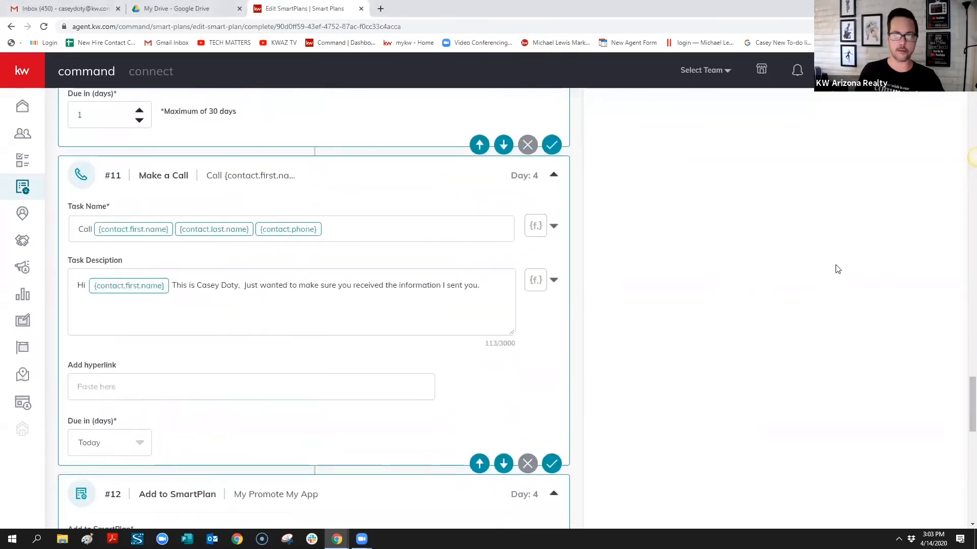
{"action": "scroll", "coordinate": [838, 269], "scroll_direction": "up", "scroll_amount": 20}
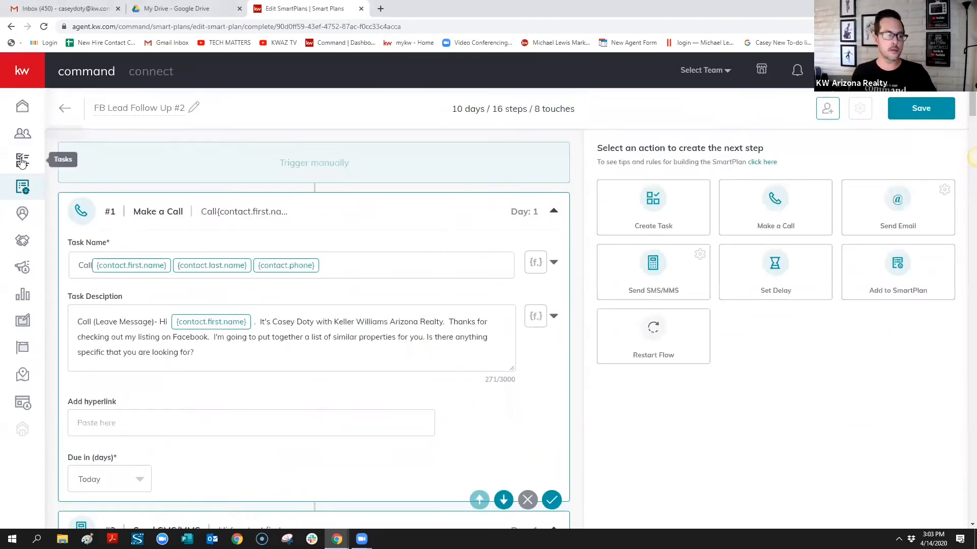
{"action": "left_click", "coordinate": [22, 107]}
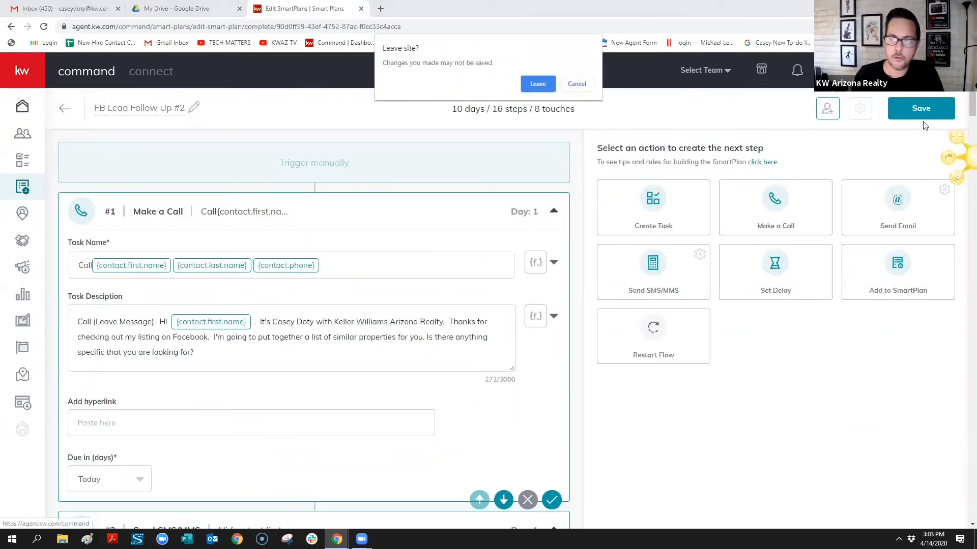
{"action": "left_click", "coordinate": [580, 84]}
{"action": "left_click", "coordinate": [923, 108]}
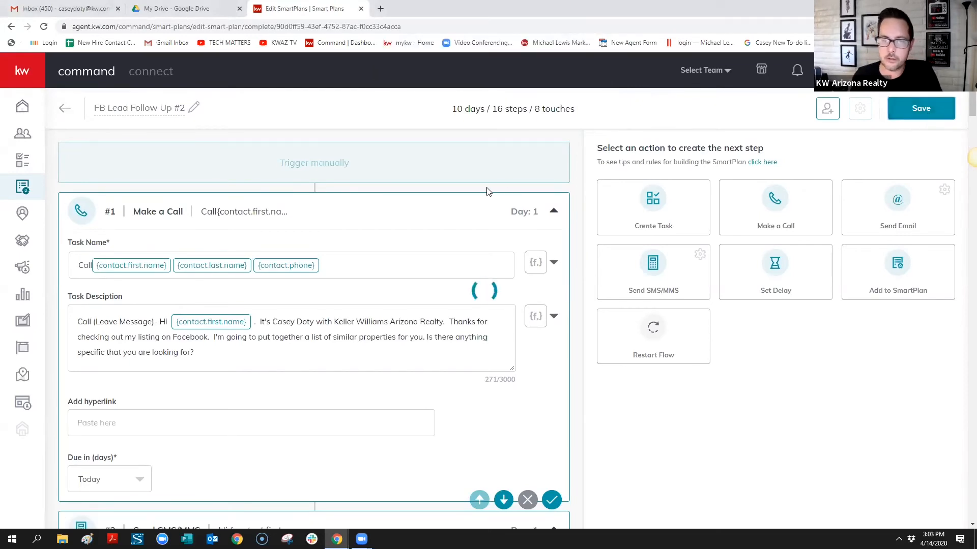
{"action": "left_click", "coordinate": [23, 107]}
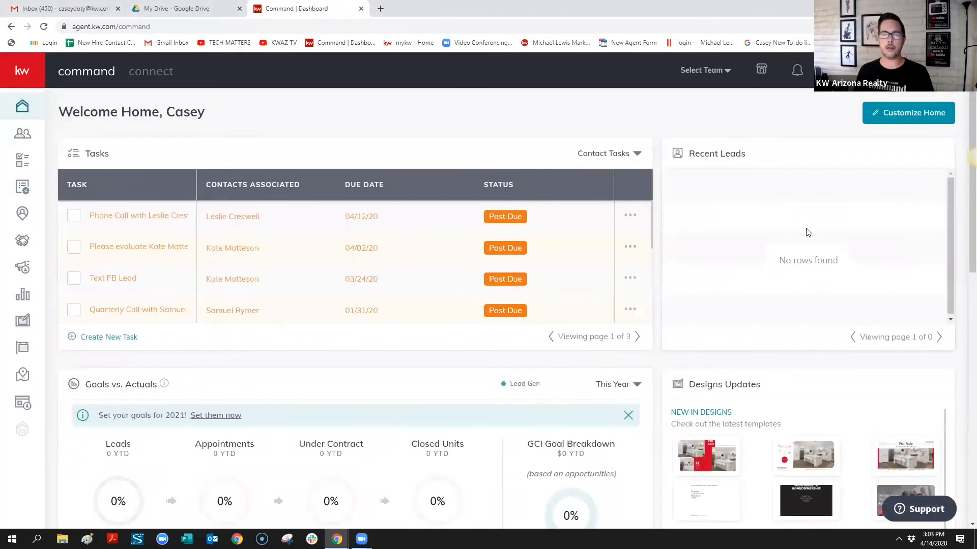
Search the contacts list for 'Kate' and open the first matching contact's record
{"action": "left_click", "coordinate": [22, 136]}
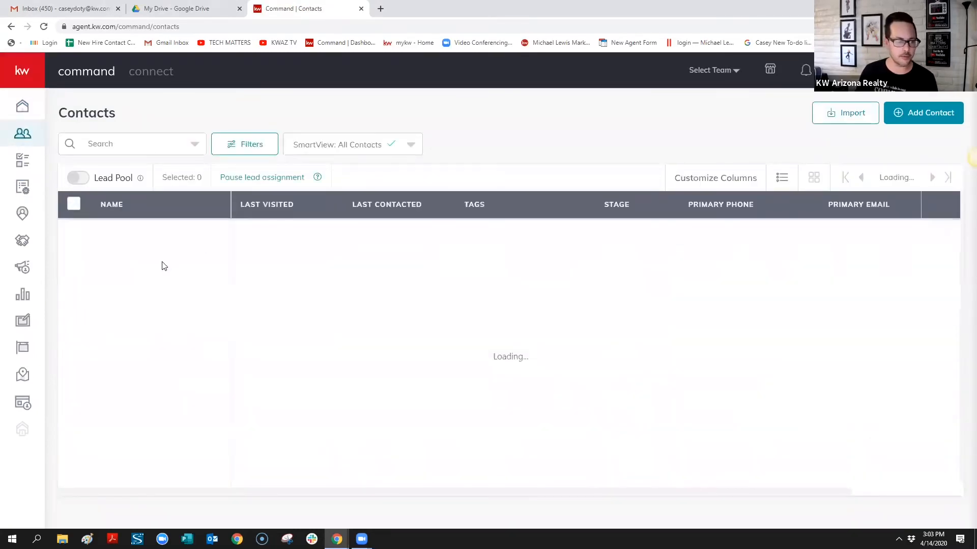
{"action": "left_click", "coordinate": [116, 145]}
{"action": "type", "text": "Kate"}
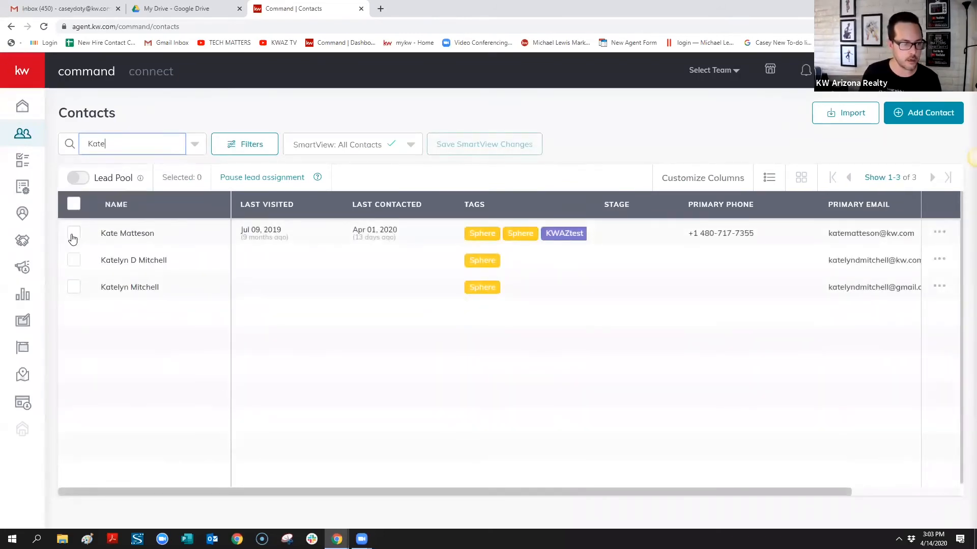
{"action": "left_click", "coordinate": [74, 235]}
{"action": "left_click", "coordinate": [144, 237]}
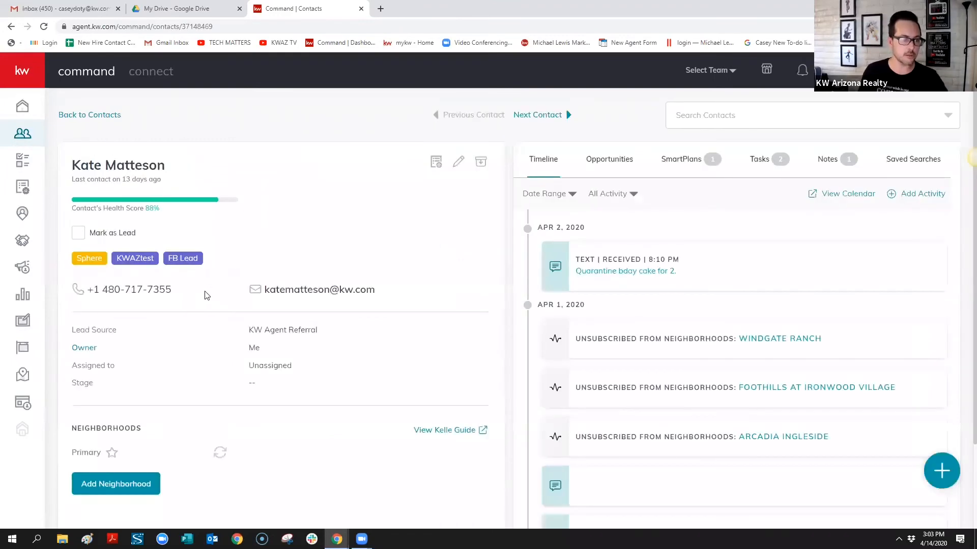
Mark the contact as a lead and return to the home dashboard via Contacts
{"action": "left_click", "coordinate": [22, 135]}
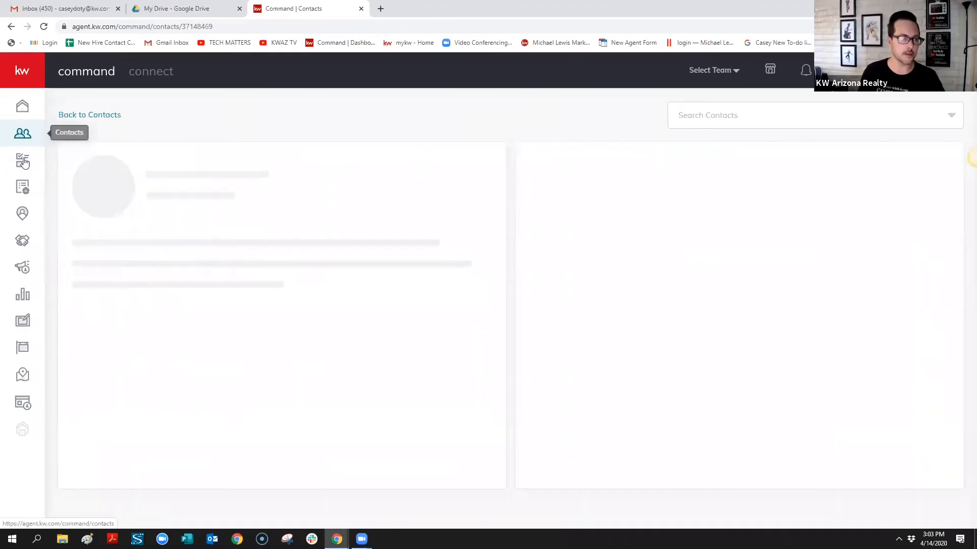
{"action": "left_click", "coordinate": [27, 135]}
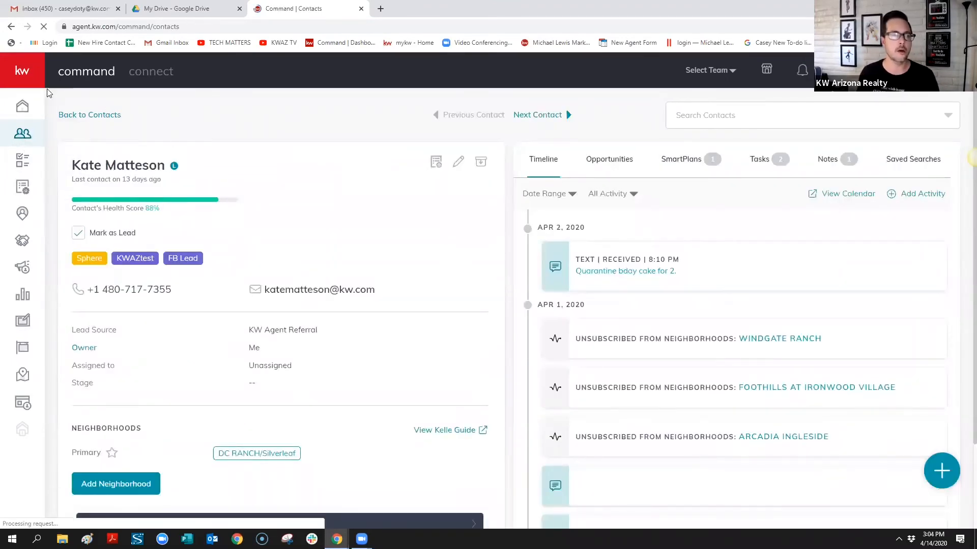
{"action": "left_click", "coordinate": [22, 106]}
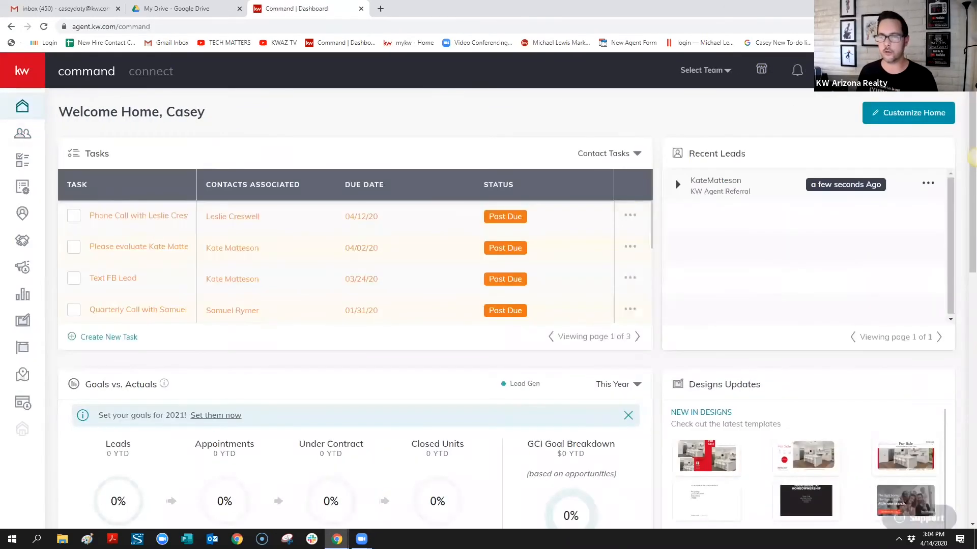
{"action": "left_click", "coordinate": [914, 115]}
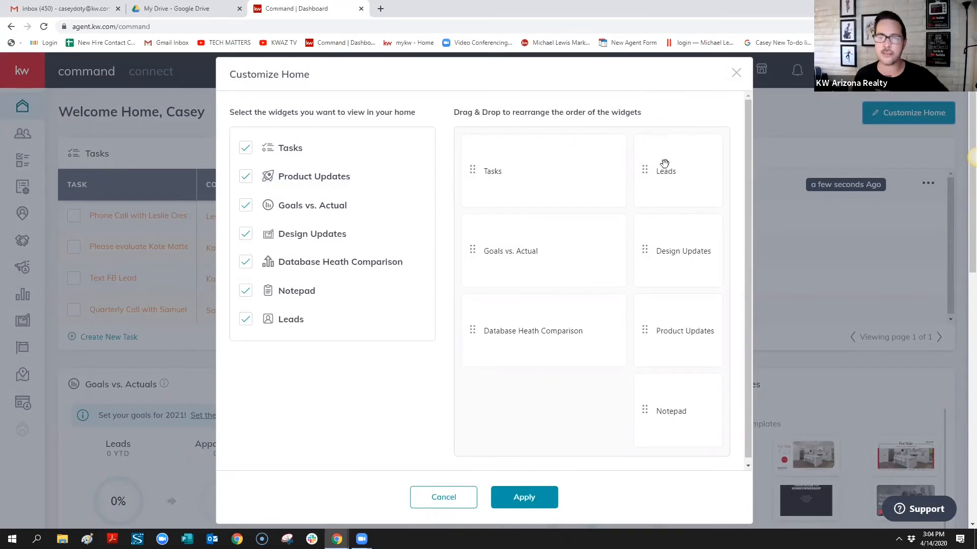
{"action": "left_click_drag", "start_coordinate": [514, 174], "coordinate": [534, 166]}
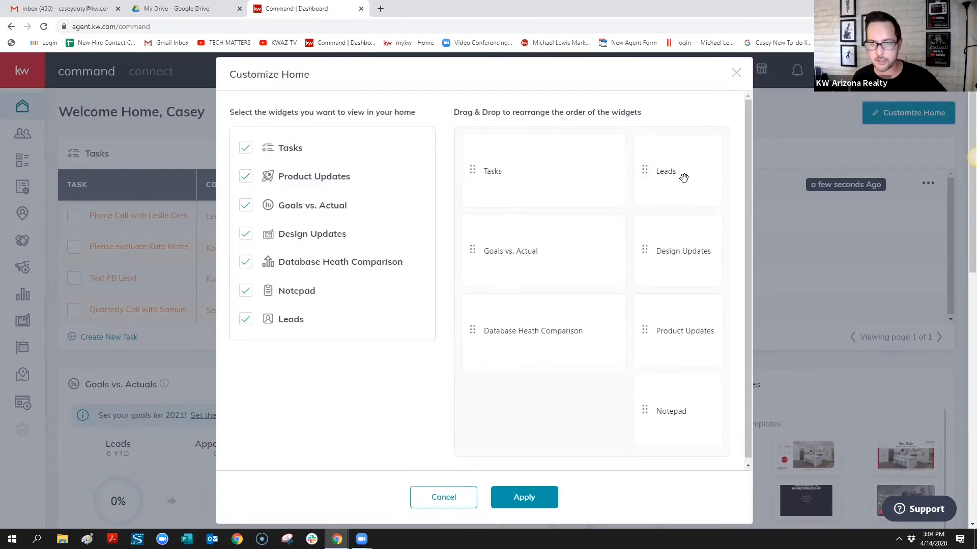
{"action": "mouse_move", "coordinate": [684, 178]}
{"action": "left_mouse_down"}
{"action": "mouse_move", "coordinate": [682, 344]}
{"action": "mouse_move", "coordinate": [682, 177]}
{"action": "left_mouse_up"}
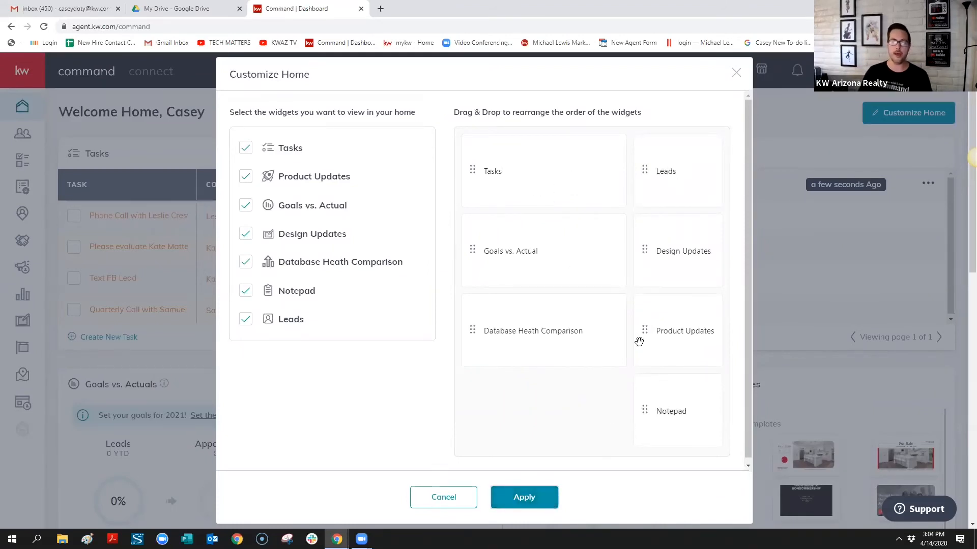
{"action": "left_click", "coordinate": [535, 506]}
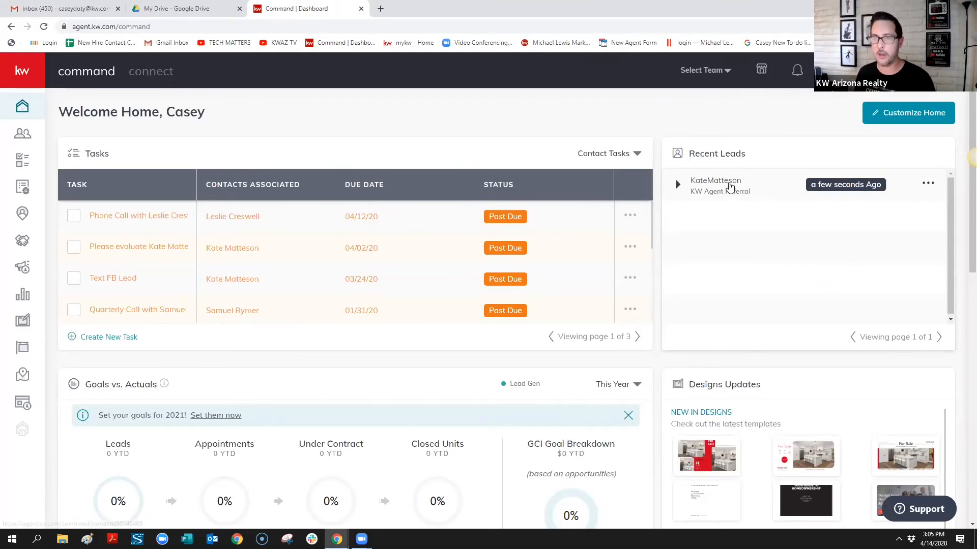
Open the lead from Recent Leads, untick Mark as Lead, and start adding a SmartPlan
{"action": "left_click", "coordinate": [729, 183]}
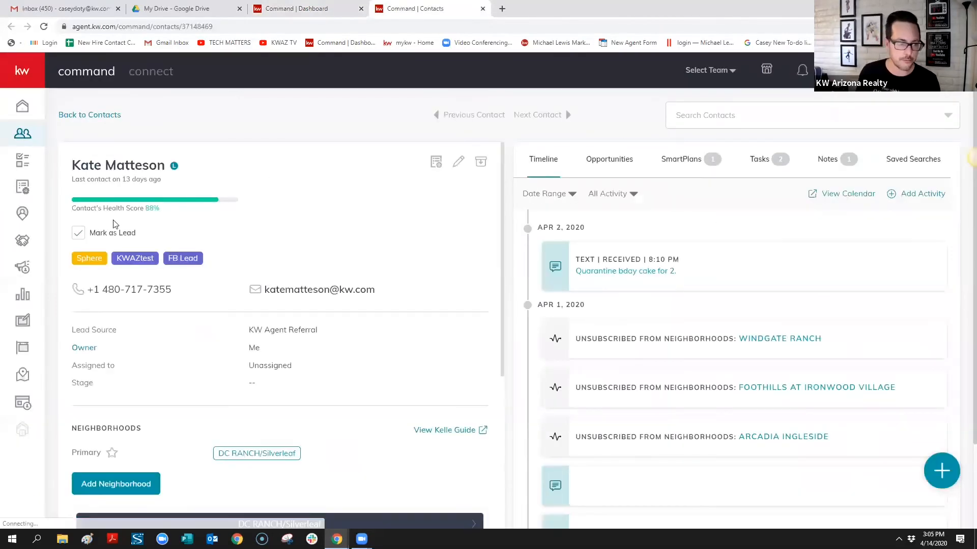
{"action": "left_click", "coordinate": [79, 235]}
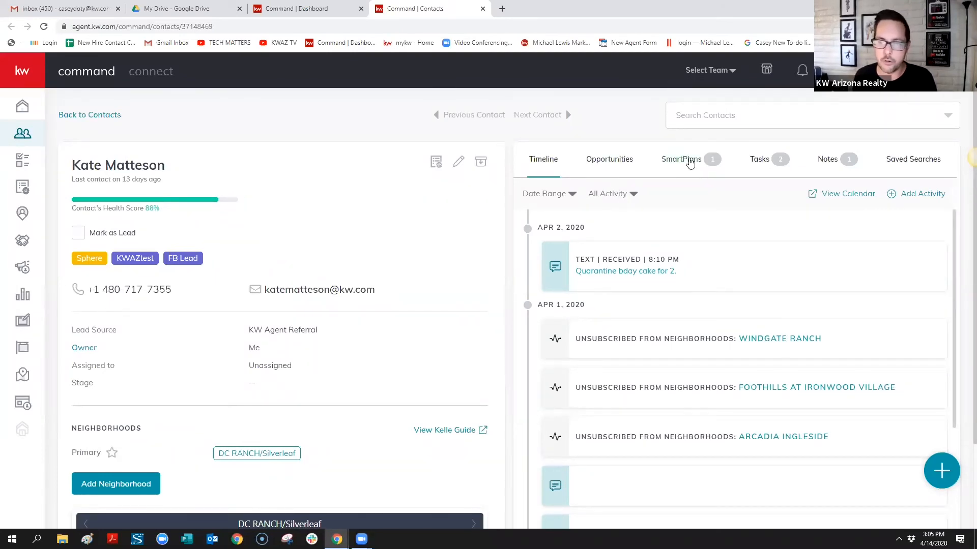
{"action": "left_click", "coordinate": [690, 163]}
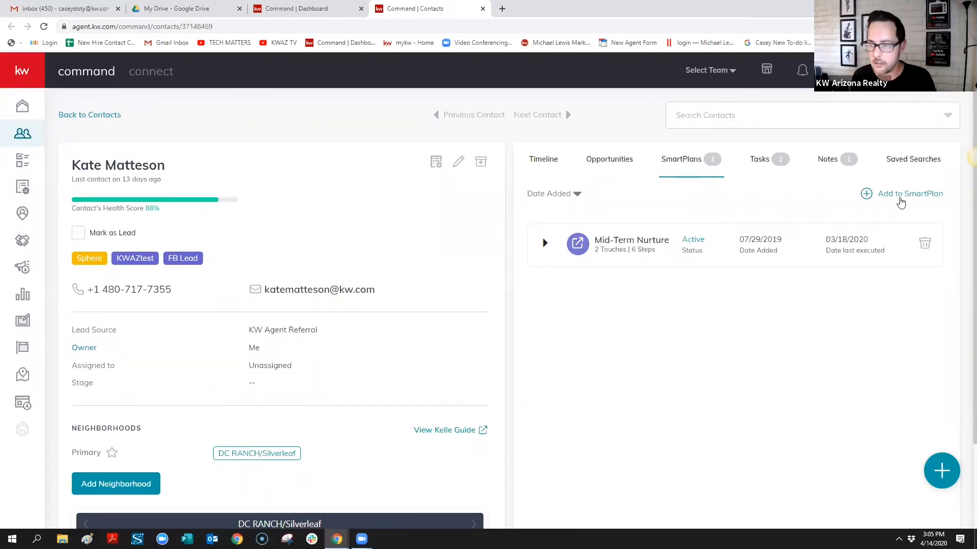
{"action": "left_click", "coordinate": [902, 197]}
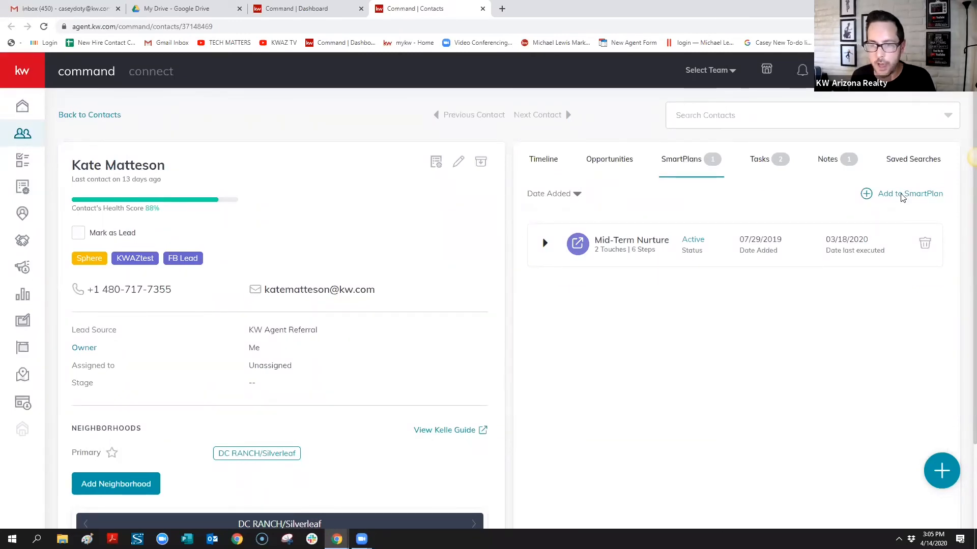
Subscribe the contact to FB Lead Follow Up #2 starting now, and verify it in SmartPlans
{"action": "scroll", "coordinate": [847, 309], "scroll_direction": "down", "scroll_amount": 2}
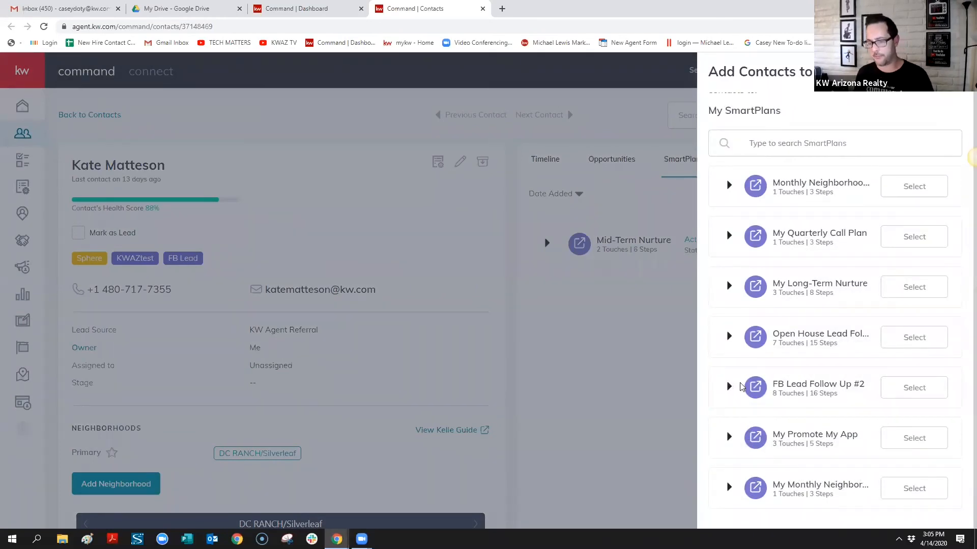
{"action": "left_click", "coordinate": [917, 390]}
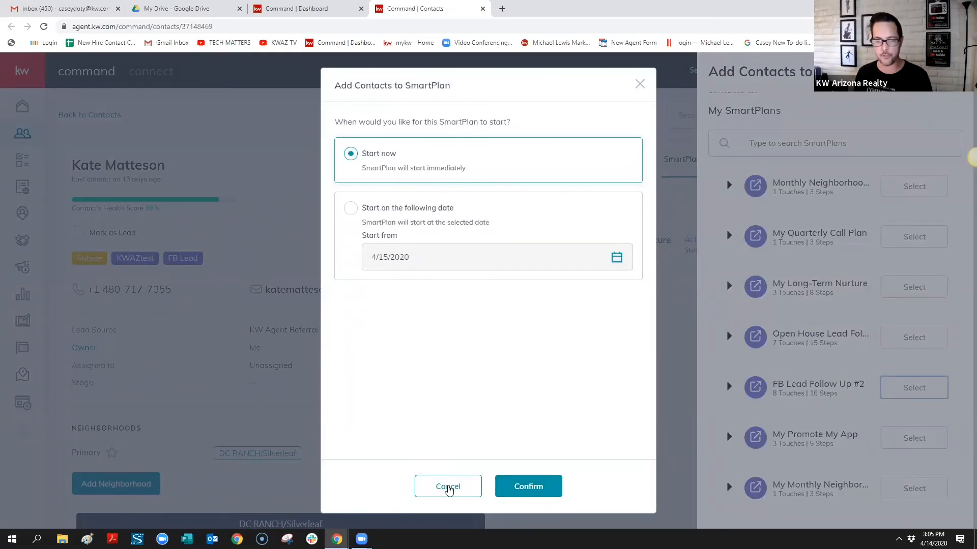
{"action": "left_click", "coordinate": [517, 487]}
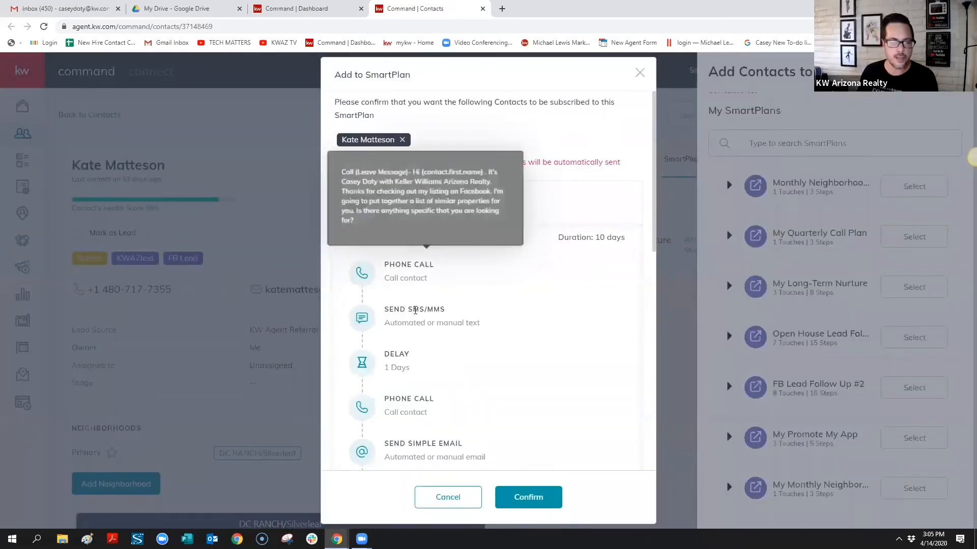
{"action": "scroll", "coordinate": [433, 265], "scroll_direction": "down", "scroll_amount": 3}
{"action": "scroll", "coordinate": [434, 264], "scroll_direction": "down", "scroll_amount": 6}
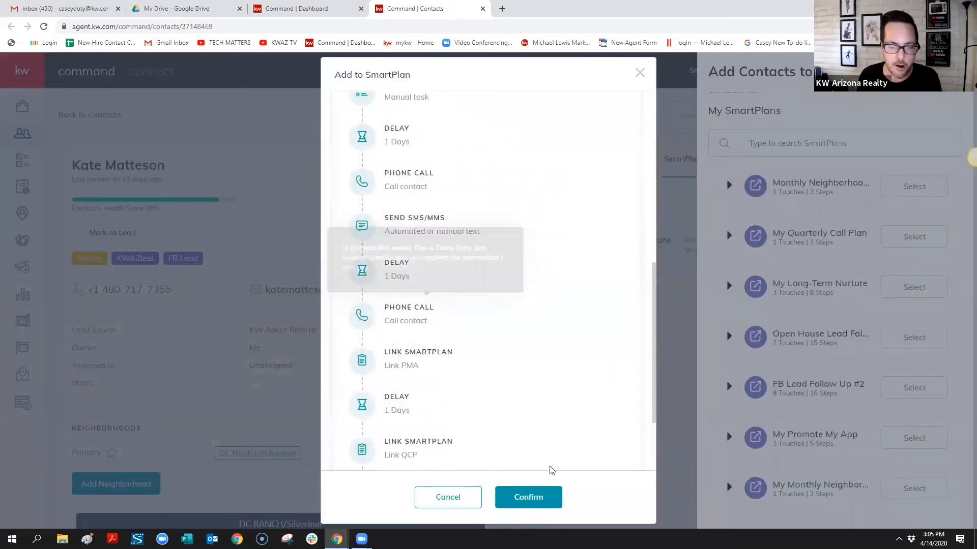
{"action": "left_click", "coordinate": [546, 501]}
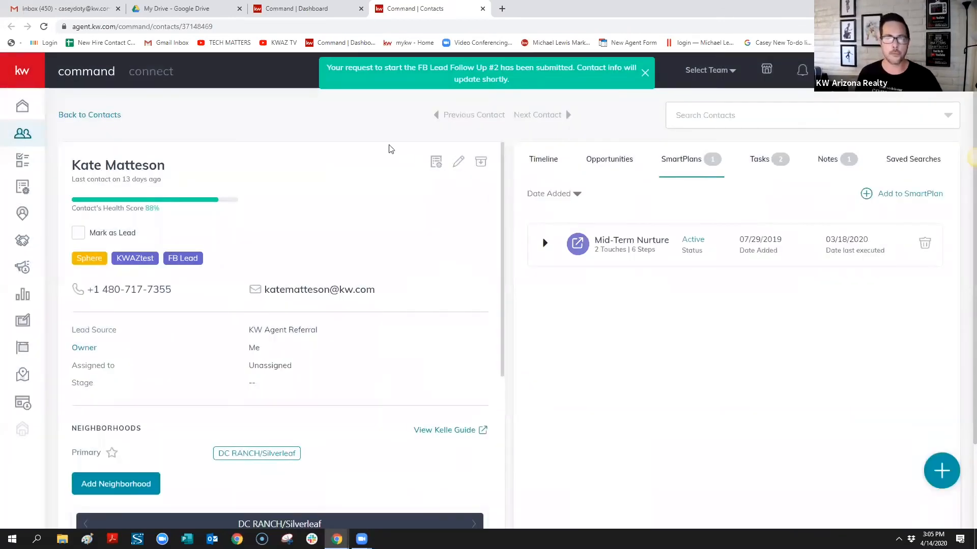
{"action": "left_click", "coordinate": [44, 27]}
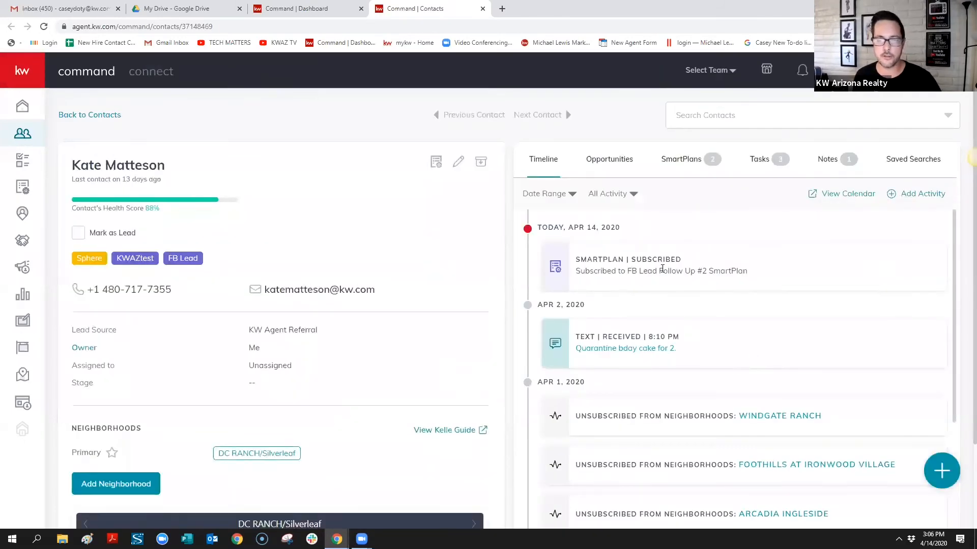
{"action": "left_click", "coordinate": [701, 160]}
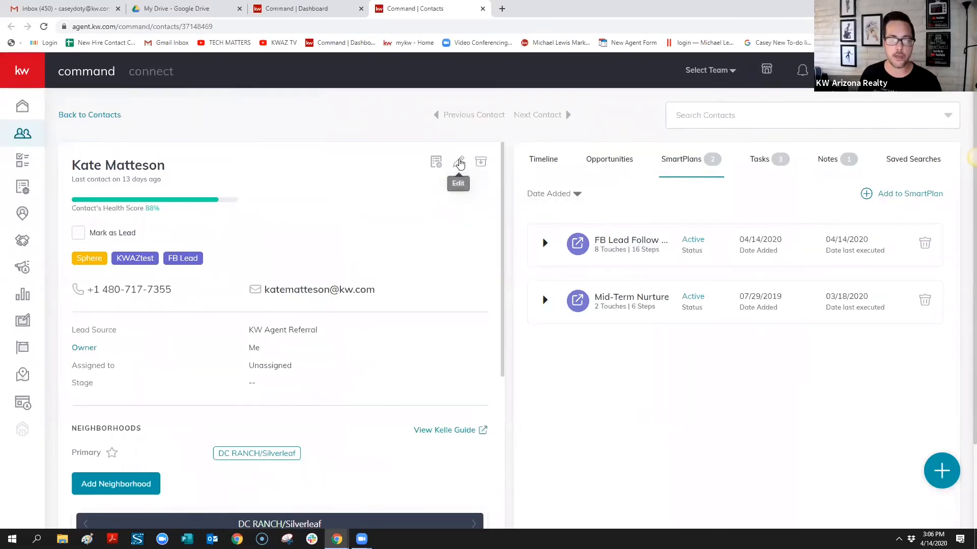
In Edit Contact, remove the FB Lead tag, re-add the existing FB Lead tag, and save
{"action": "left_click", "coordinate": [459, 162]}
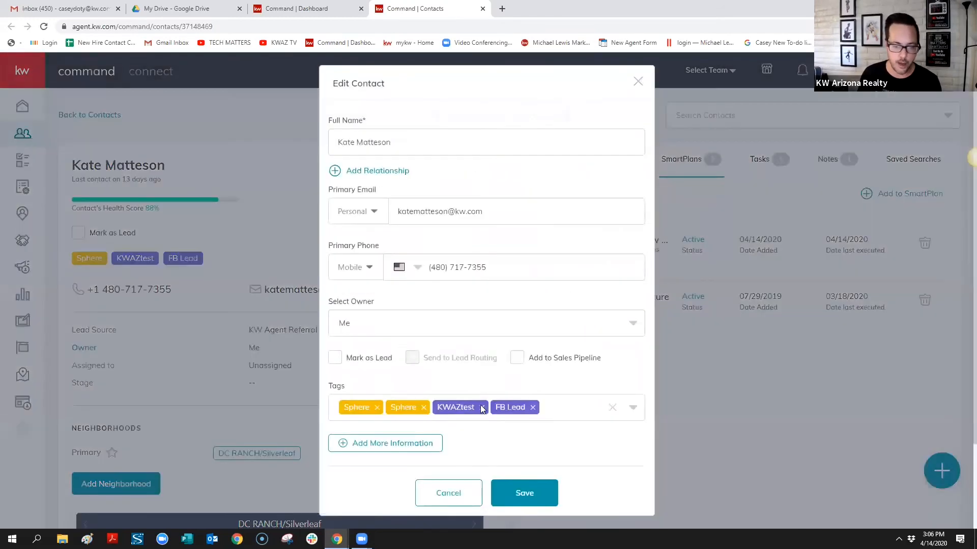
{"action": "left_click", "coordinate": [530, 407]}
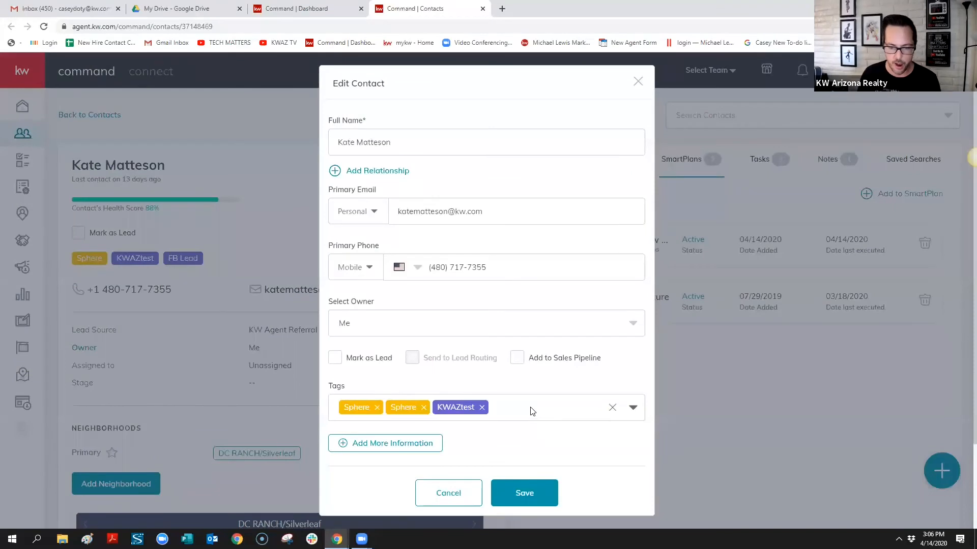
{"action": "type", "text": "FB"}
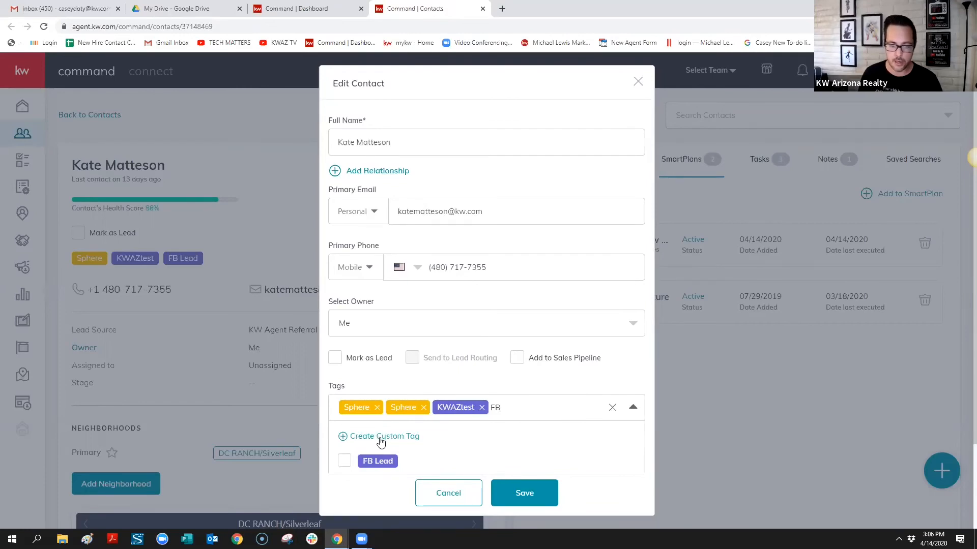
{"action": "type", "text": "LEAD"}
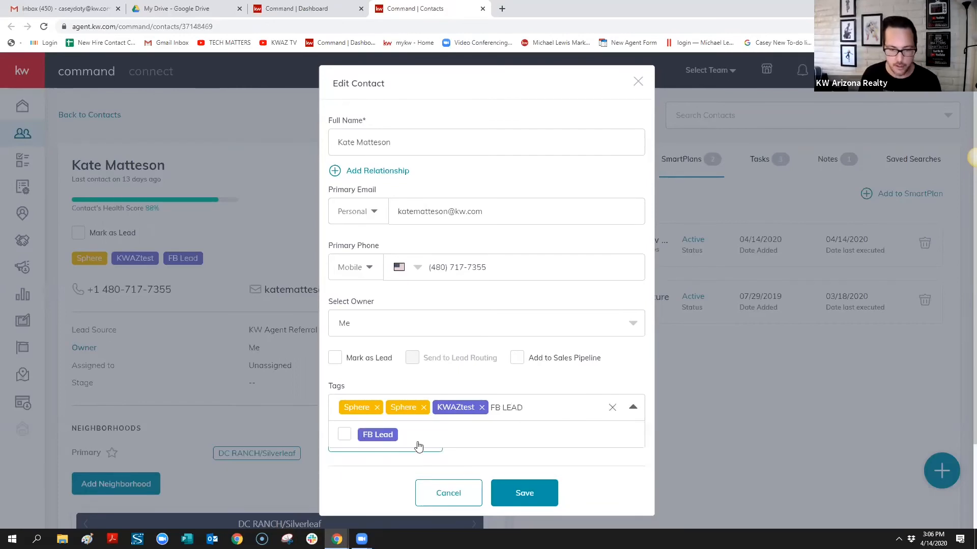
{"action": "key", "text": "BackSpace"}
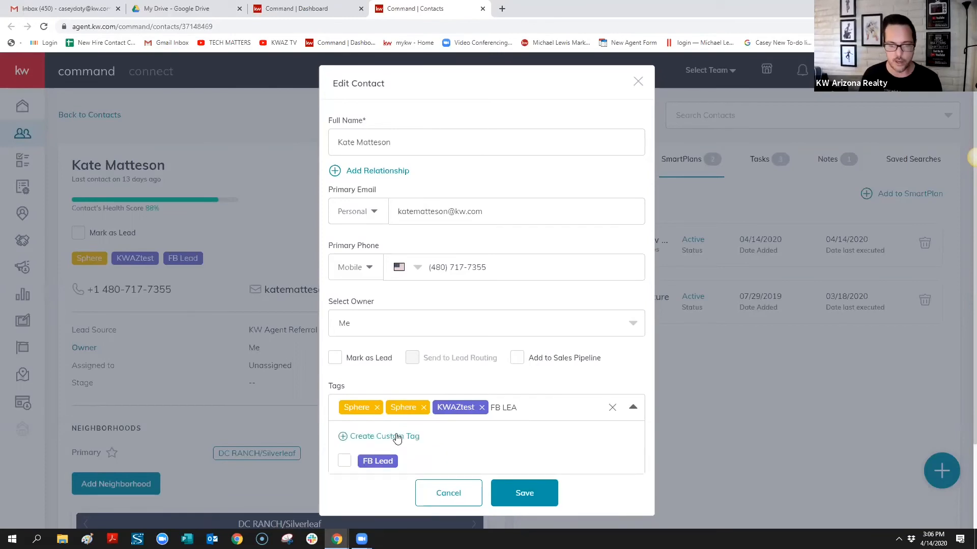
{"action": "type", "text": "D"}
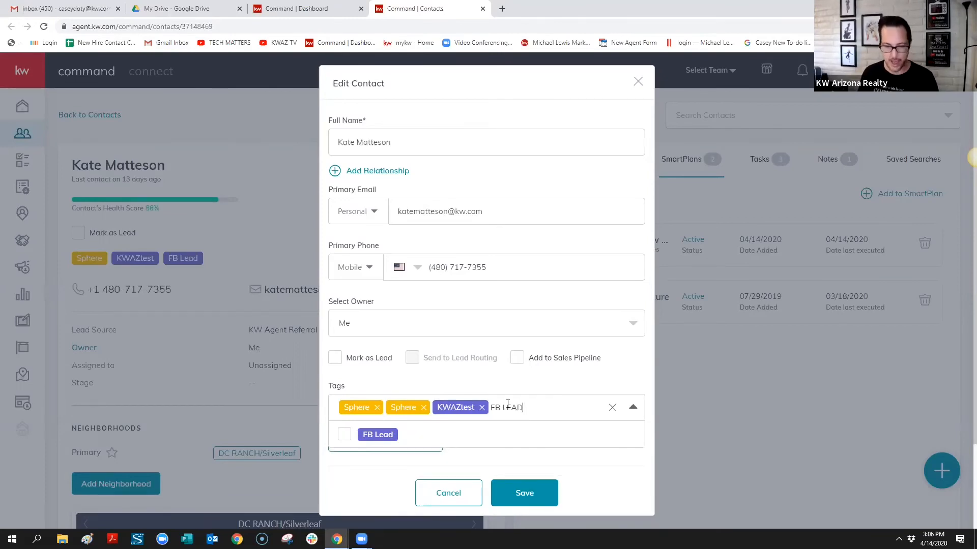
{"action": "left_click", "coordinate": [378, 435]}
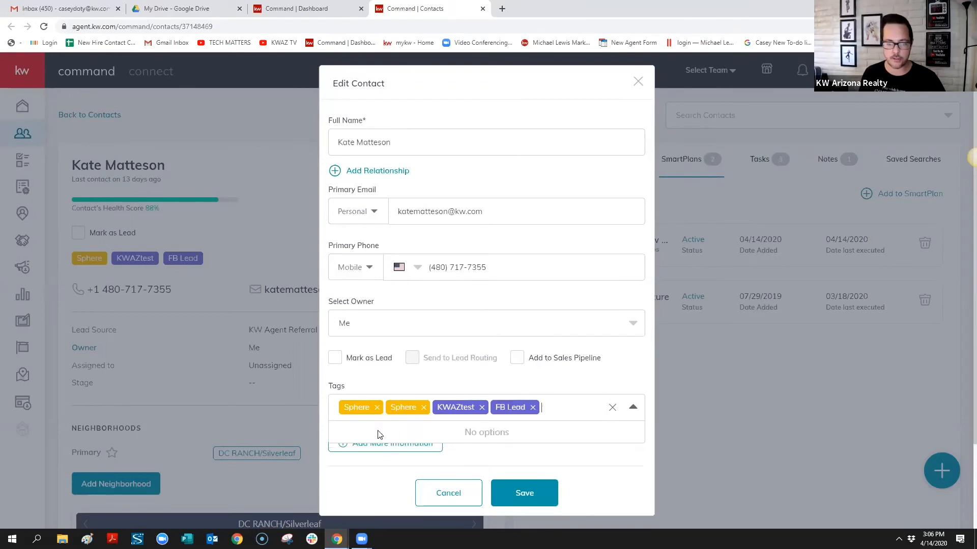
{"action": "scroll", "coordinate": [635, 422], "scroll_direction": "down", "scroll_amount": 3}
{"action": "scroll", "coordinate": [600, 417], "scroll_direction": "down", "scroll_amount": 2}
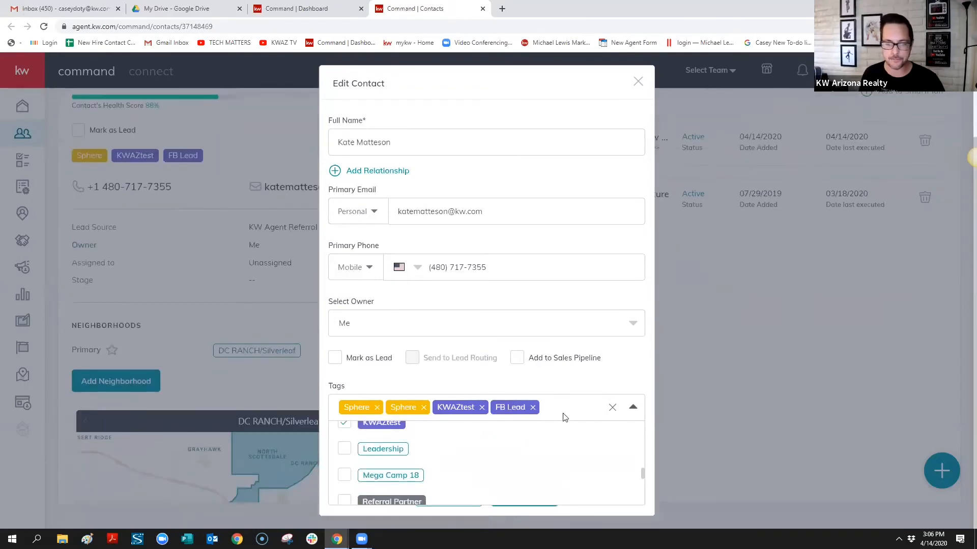
{"action": "key", "text": "ctrl+minus"}
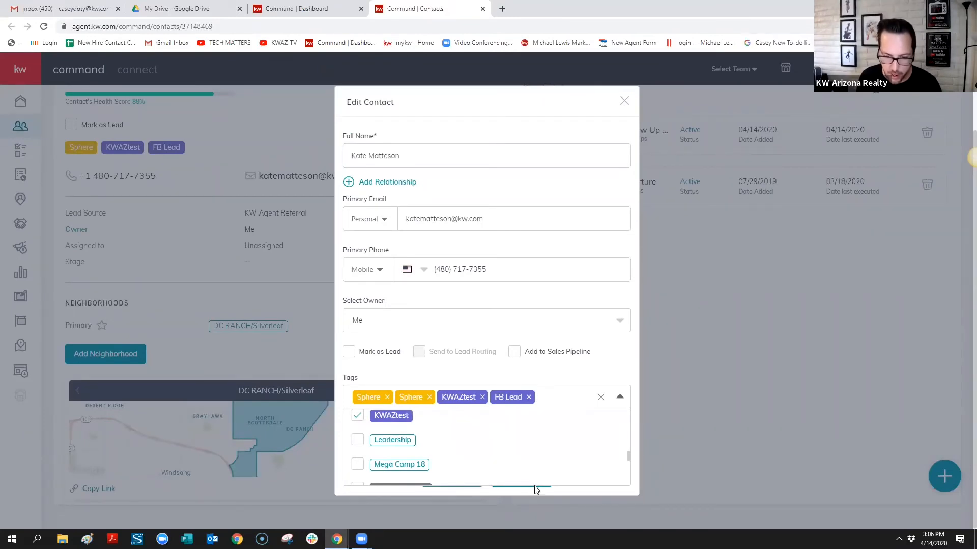
{"action": "left_click", "coordinate": [535, 491]}
{"action": "left_click", "coordinate": [534, 483]}
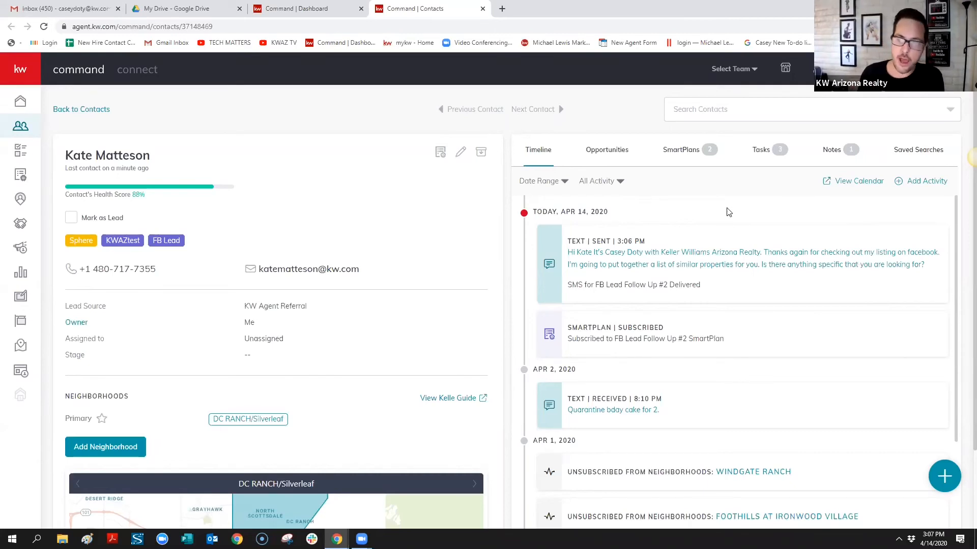
Complete the call task on the Tasks tab, answering No (client not reached) and adding a note
{"action": "left_click", "coordinate": [761, 150]}
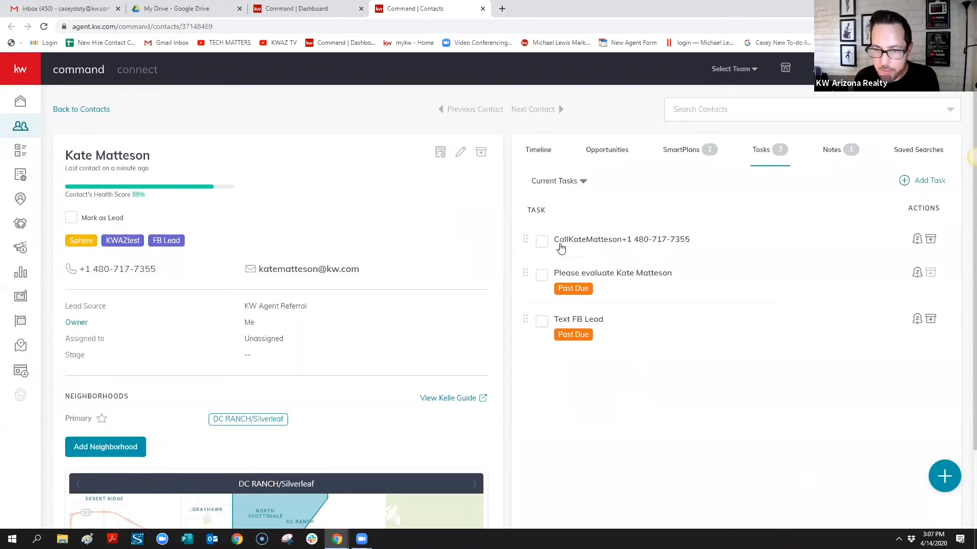
{"action": "left_click", "coordinate": [604, 239]}
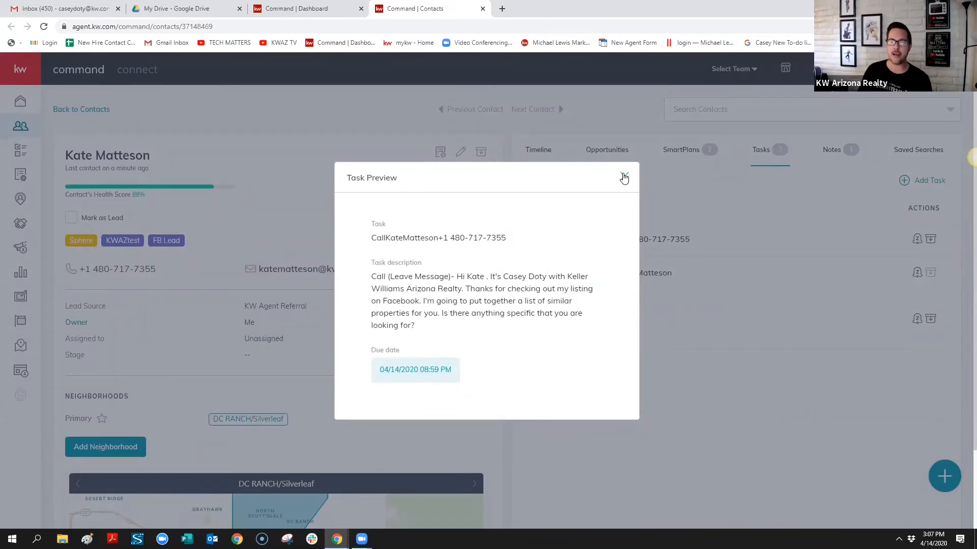
{"action": "left_click", "coordinate": [624, 177]}
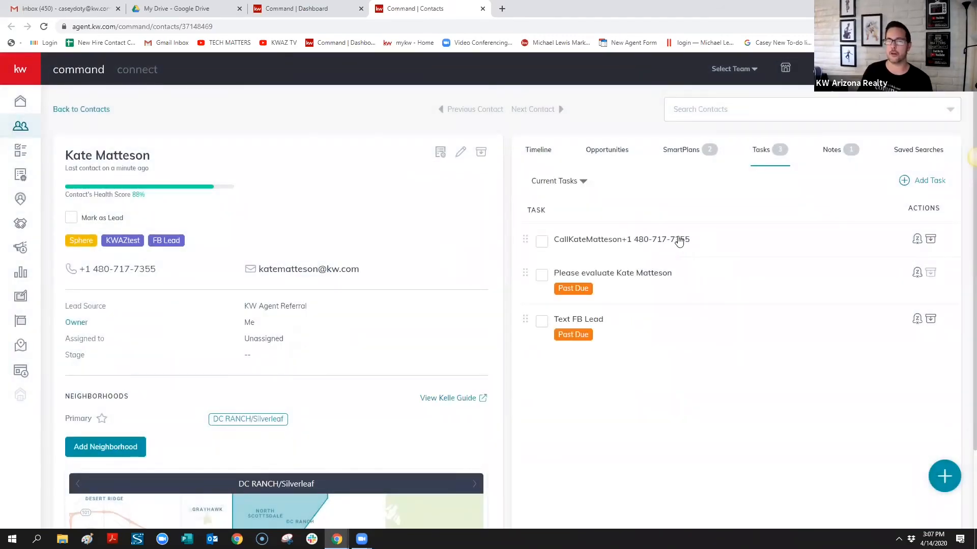
{"action": "left_click", "coordinate": [679, 241]}
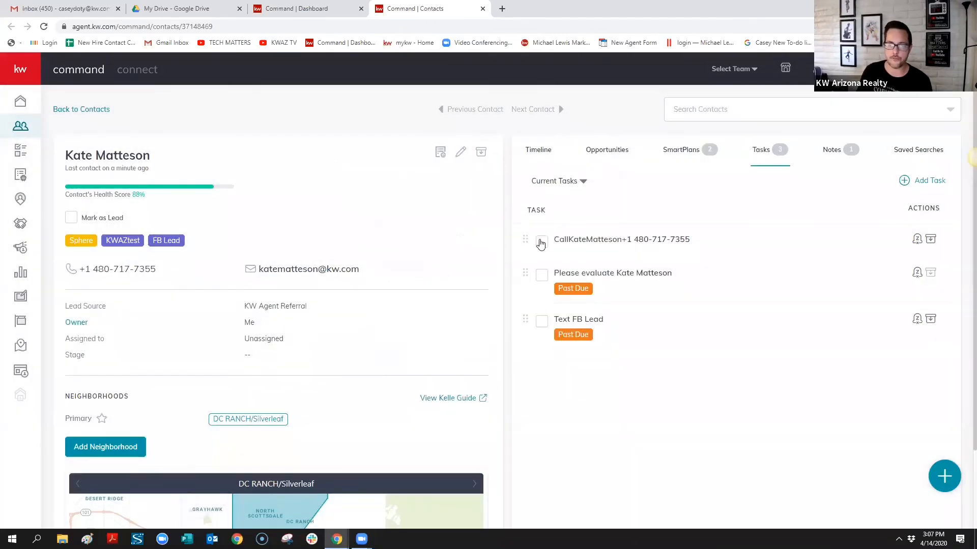
{"action": "left_click", "coordinate": [542, 242]}
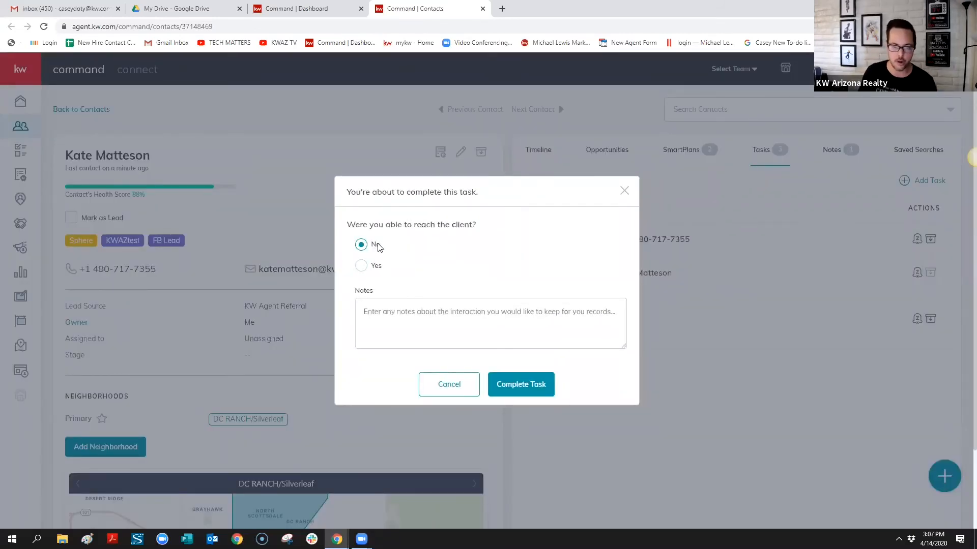
{"action": "left_click", "coordinate": [424, 315]}
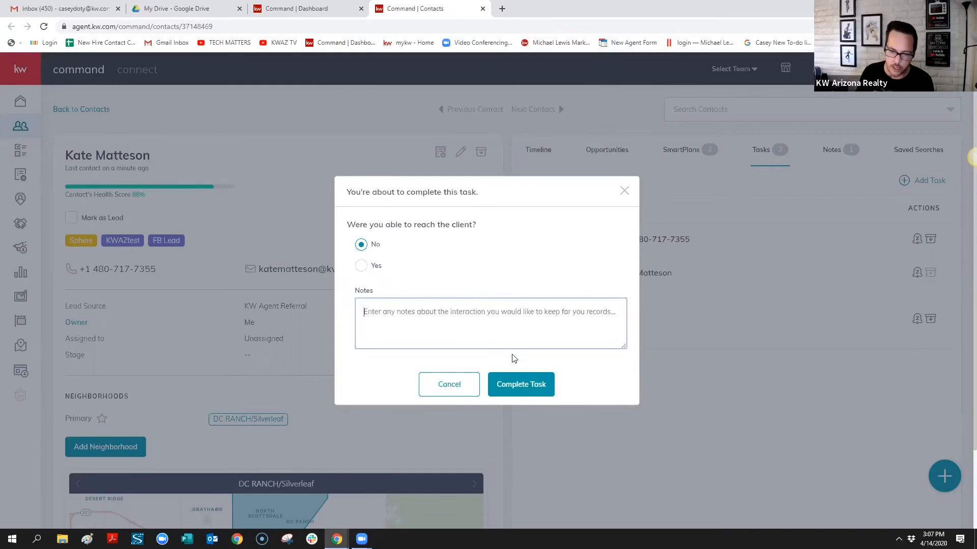
{"action": "left_click", "coordinate": [524, 386]}
{"action": "left_click", "coordinate": [465, 314]}
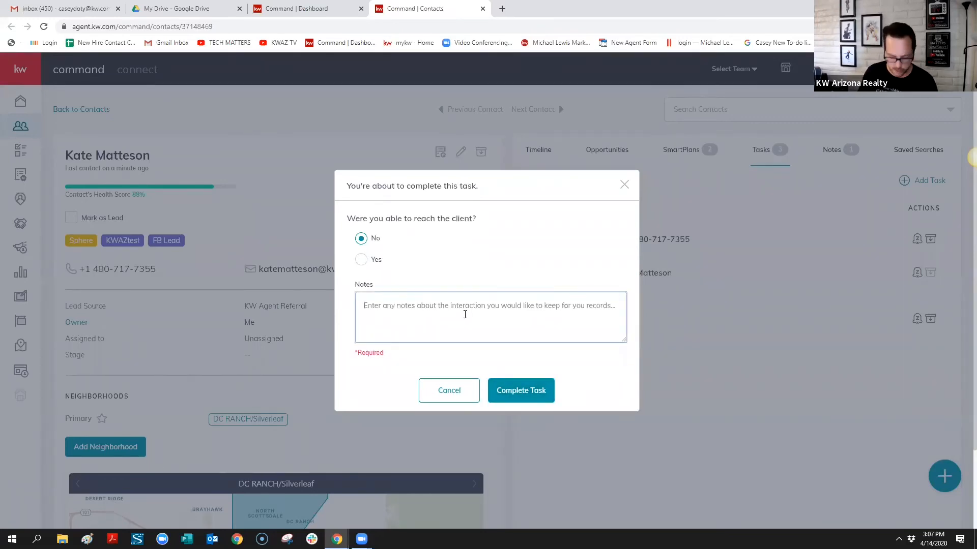
{"action": "type", "text": "lhjkhkjhk"}
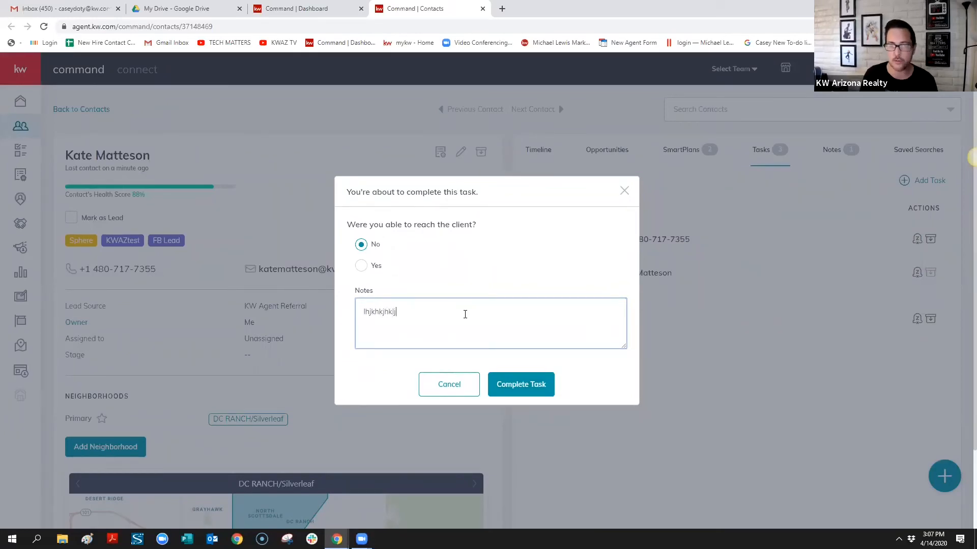
{"action": "type", "text": "lj"}
{"action": "left_click", "coordinate": [523, 386]}
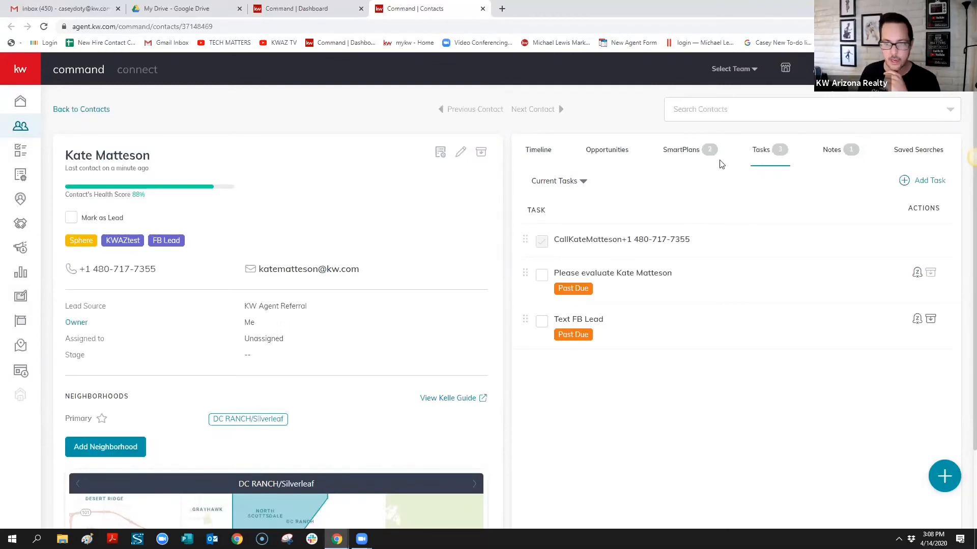
Show the contact's SmartPlans tab, listing FB Lead Follow Up and Mid-Term Nurture as active
{"action": "left_click", "coordinate": [683, 154]}
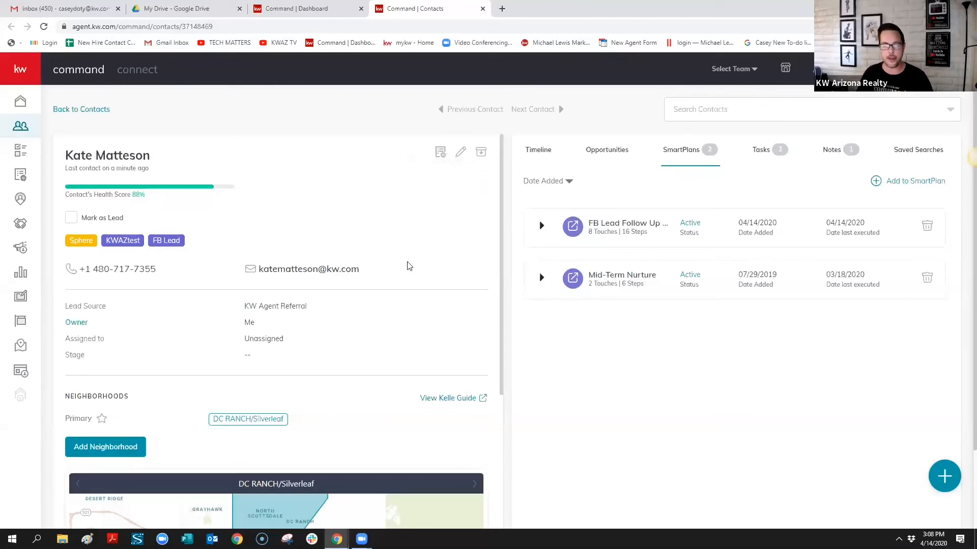
{"action": "scroll", "coordinate": [358, 322], "scroll_direction": "down", "scroll_amount": 1}
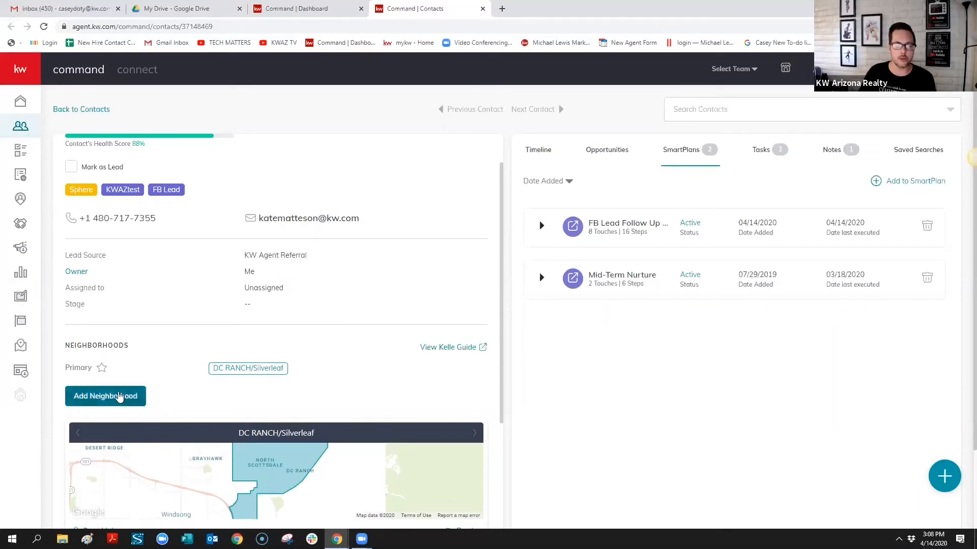
Add DC RANCH/Silverleaf as the contact's neighborhood from the map, then preview its snapshot page
{"action": "left_click", "coordinate": [119, 397]}
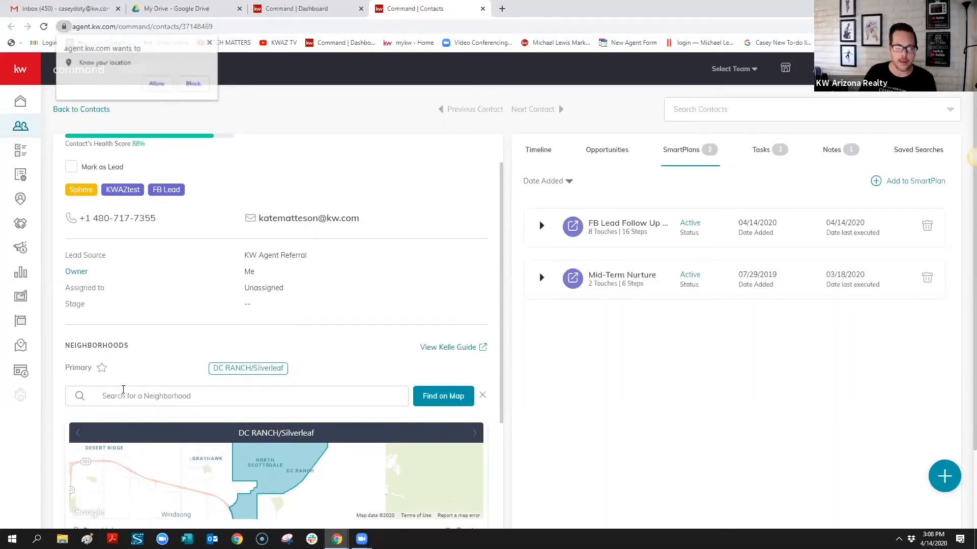
{"action": "left_click", "coordinate": [162, 85]}
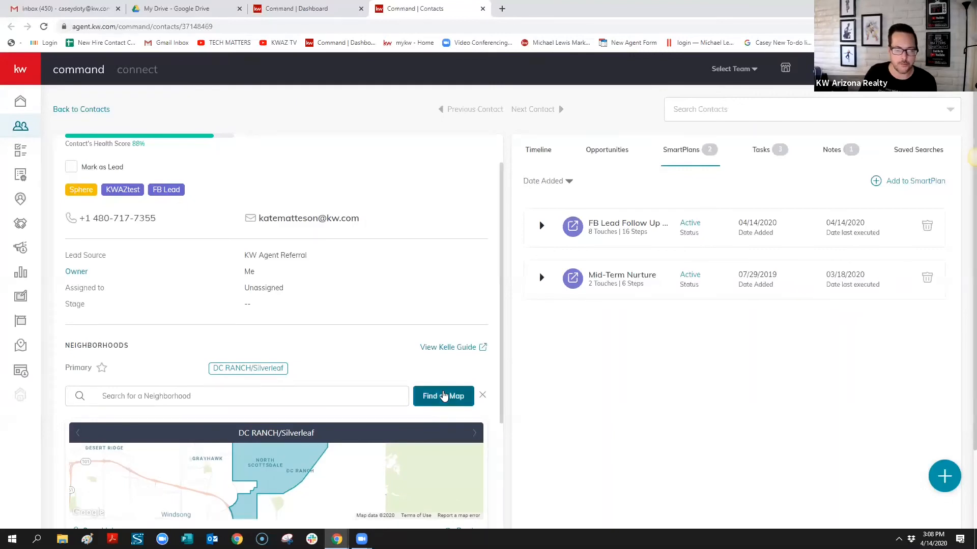
{"action": "left_click", "coordinate": [444, 397]}
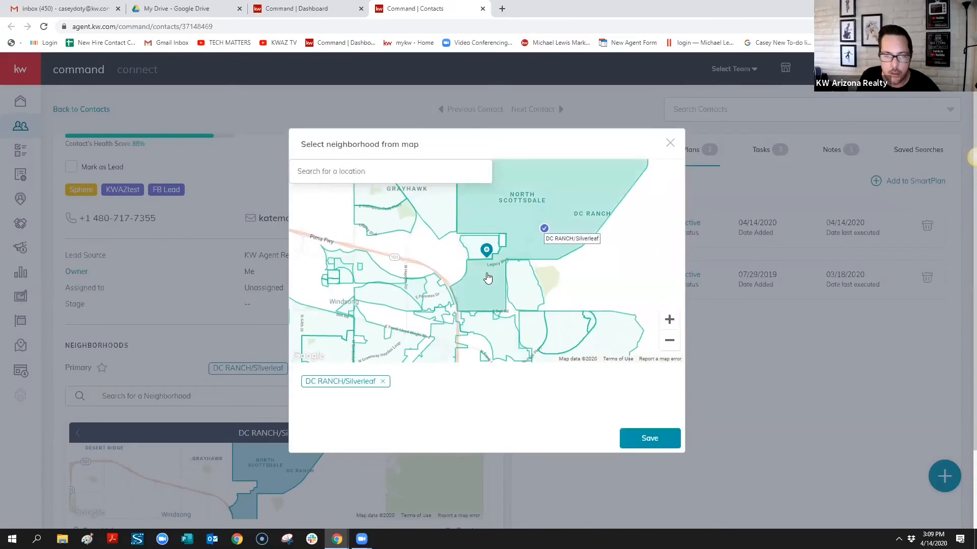
{"action": "scroll", "coordinate": [486, 256], "scroll_direction": "down", "scroll_amount": 2}
{"action": "scroll", "coordinate": [490, 245], "scroll_direction": "down", "scroll_amount": 1}
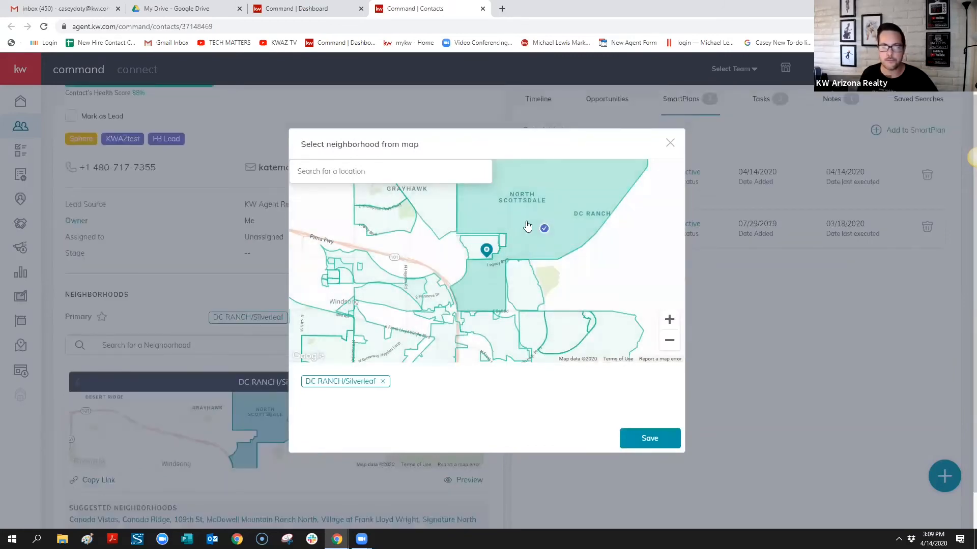
{"action": "left_click", "coordinate": [664, 442]}
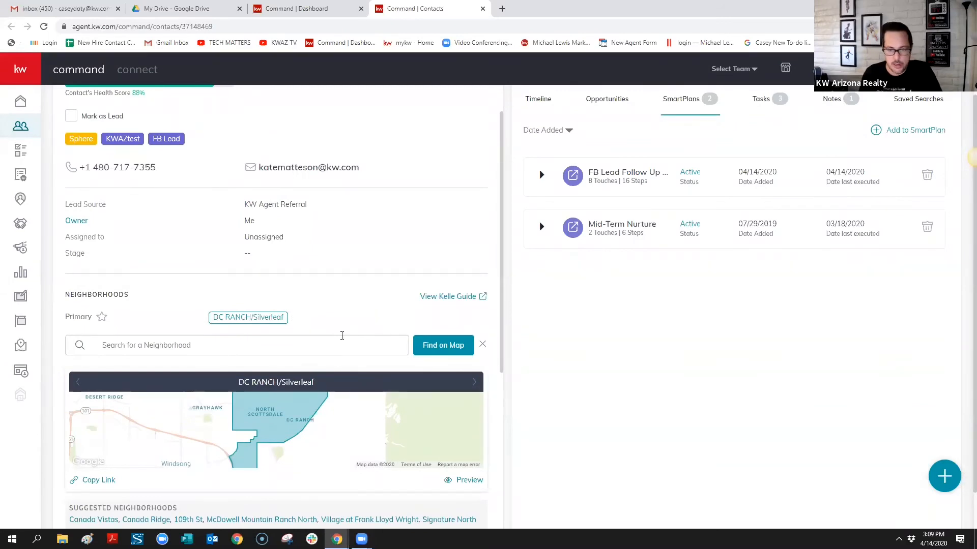
{"action": "left_click", "coordinate": [476, 482]}
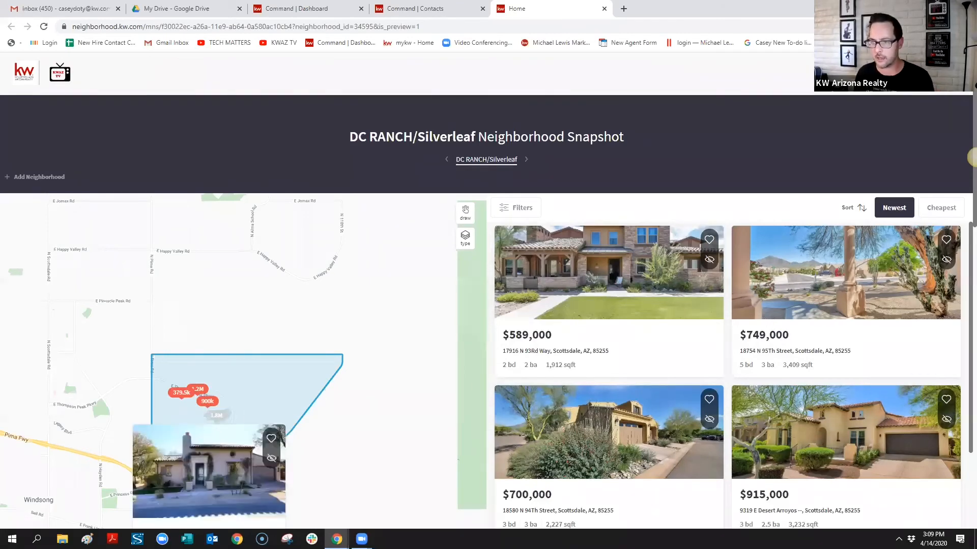
Scroll through the DC RANCH/Silverleaf snapshot stats, then open its homes-for-sale listings map
{"action": "left_click", "coordinate": [216, 416]}
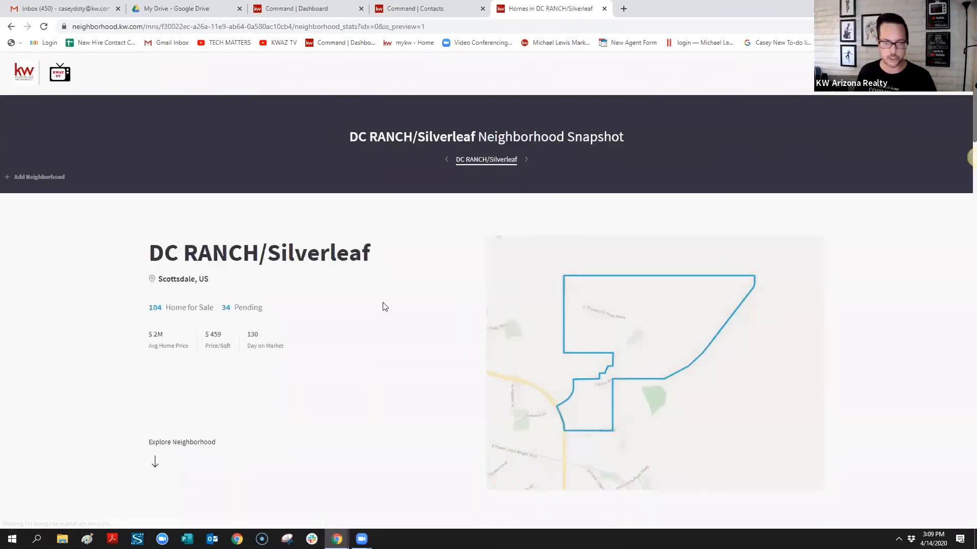
{"action": "scroll", "coordinate": [386, 305], "scroll_direction": "down", "scroll_amount": 2}
{"action": "scroll", "coordinate": [386, 307], "scroll_direction": "down", "scroll_amount": 8}
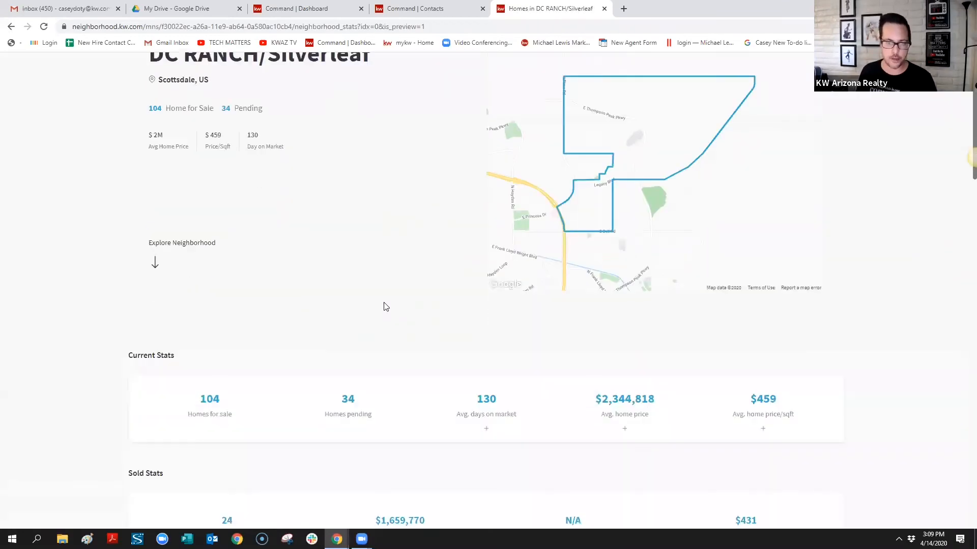
{"action": "scroll", "coordinate": [524, 256], "scroll_direction": "up", "scroll_amount": 2}
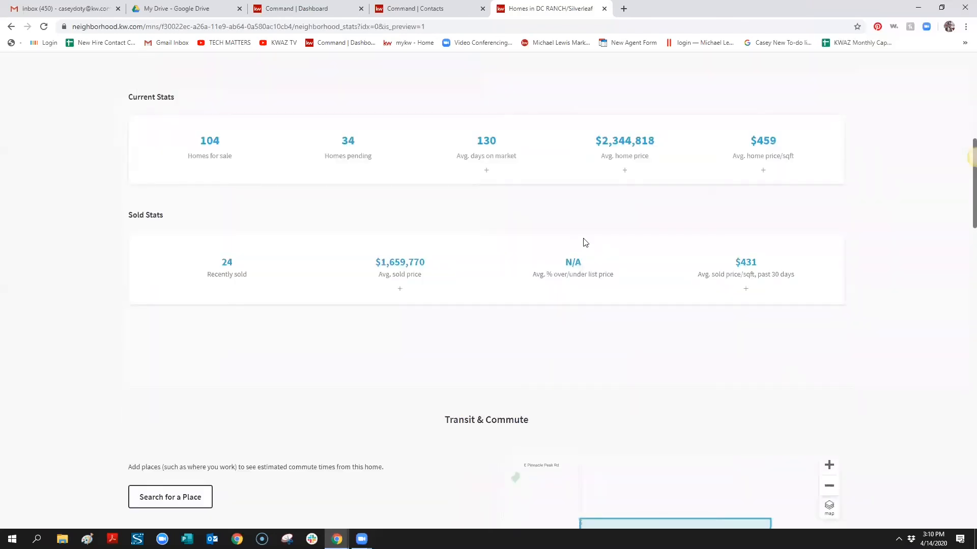
{"action": "scroll", "coordinate": [585, 243], "scroll_direction": "down", "scroll_amount": 5}
{"action": "scroll", "coordinate": [473, 336], "scroll_direction": "down", "scroll_amount": 7}
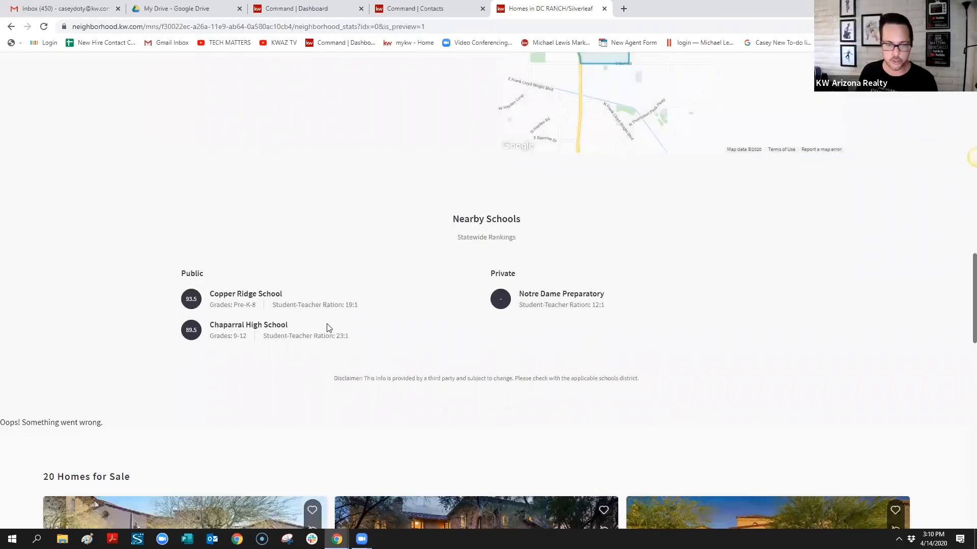
{"action": "scroll", "coordinate": [339, 332], "scroll_direction": "down", "scroll_amount": 1}
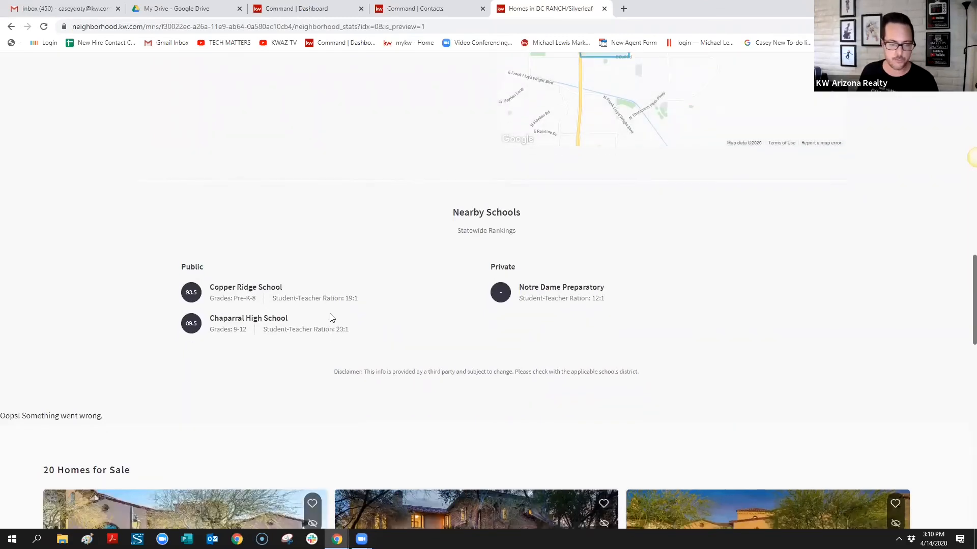
{"action": "scroll", "coordinate": [333, 310], "scroll_direction": "down", "scroll_amount": 1}
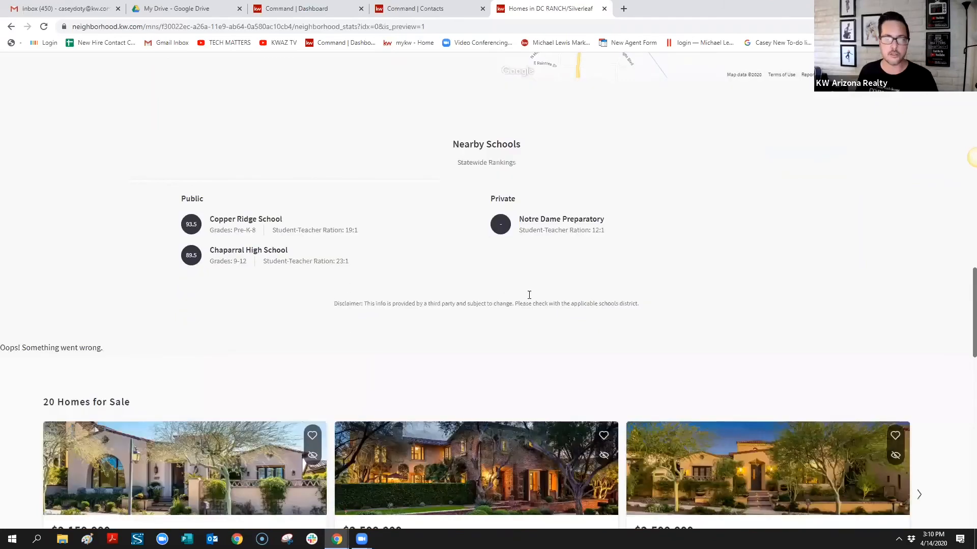
{"action": "scroll", "coordinate": [529, 295], "scroll_direction": "down", "scroll_amount": 5}
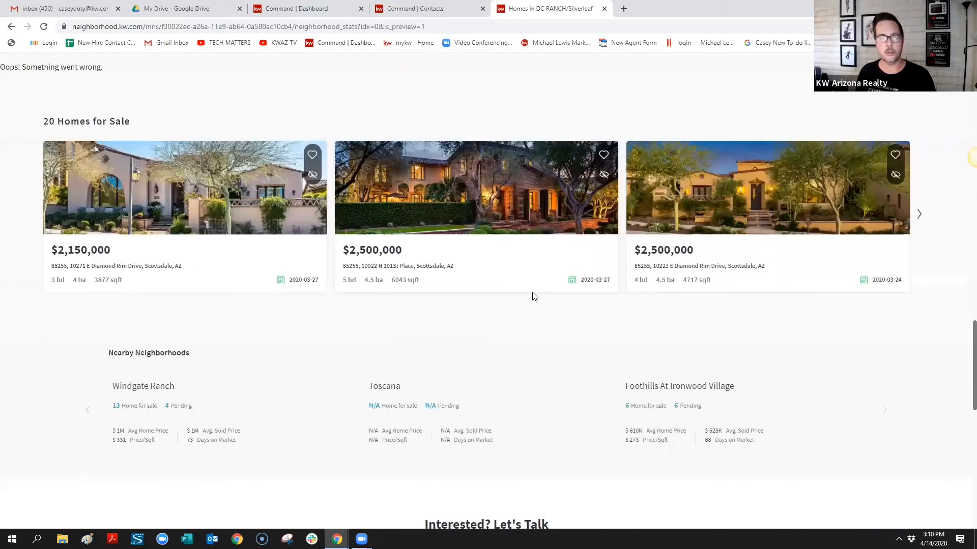
{"action": "scroll", "coordinate": [533, 295], "scroll_direction": "down", "scroll_amount": 10}
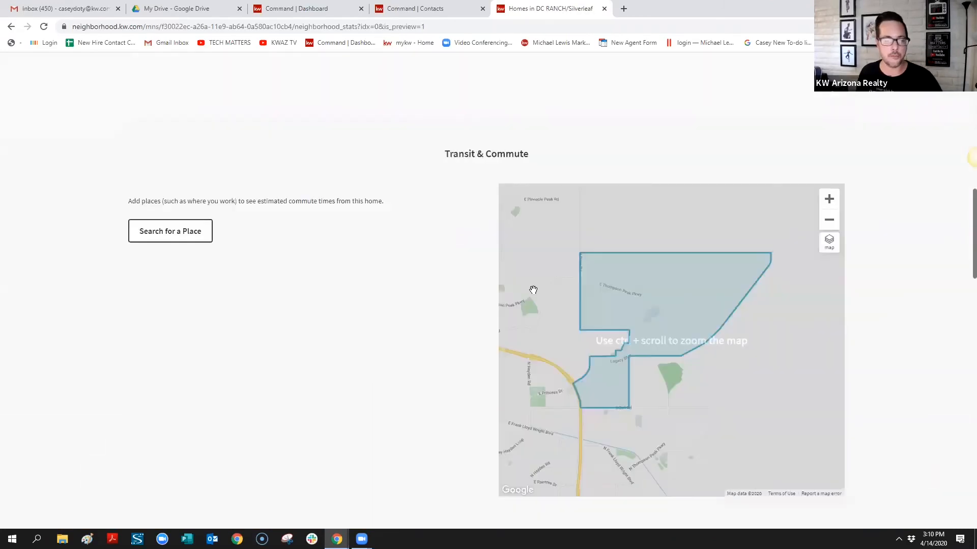
{"action": "scroll", "coordinate": [533, 290], "scroll_direction": "up", "scroll_amount": 15}
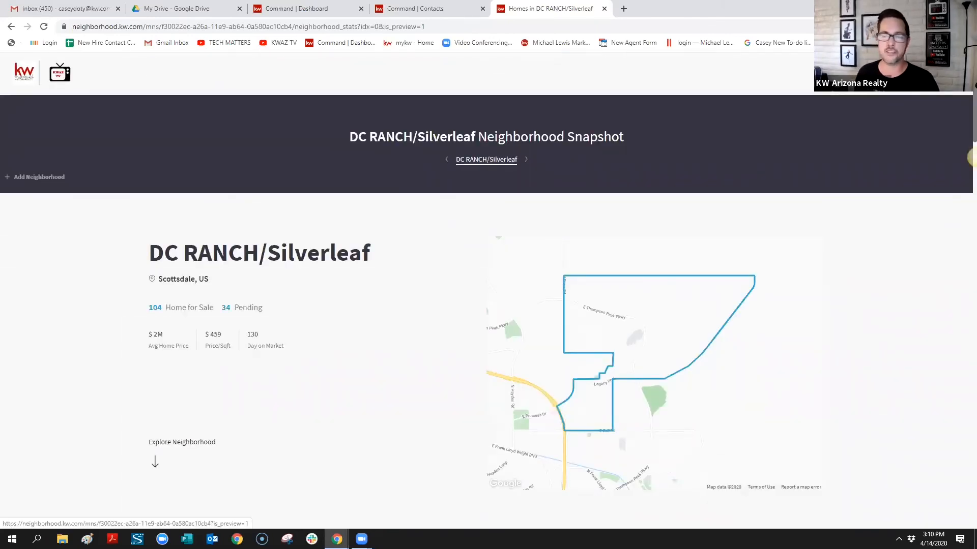
{"action": "left_click", "coordinate": [973, 158]}
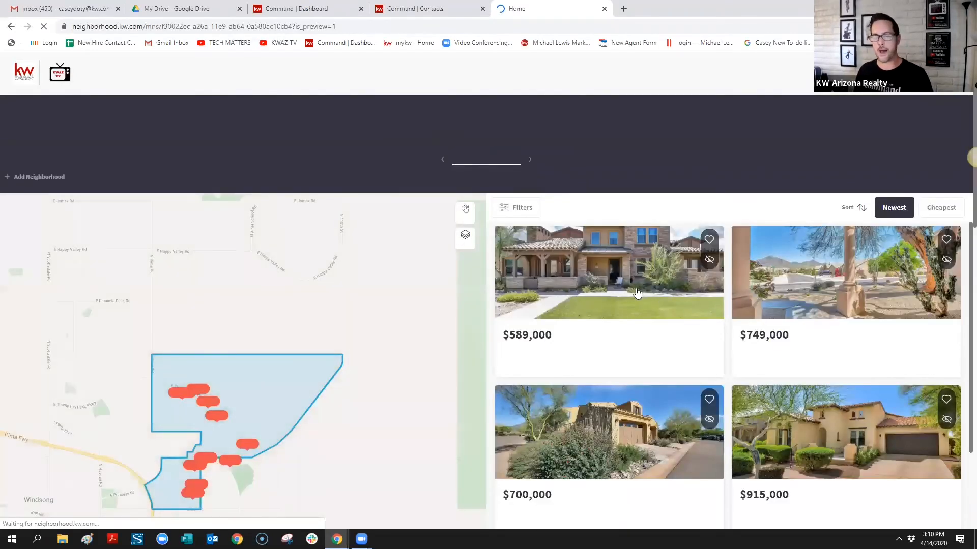
{"action": "left_click", "coordinate": [648, 290]}
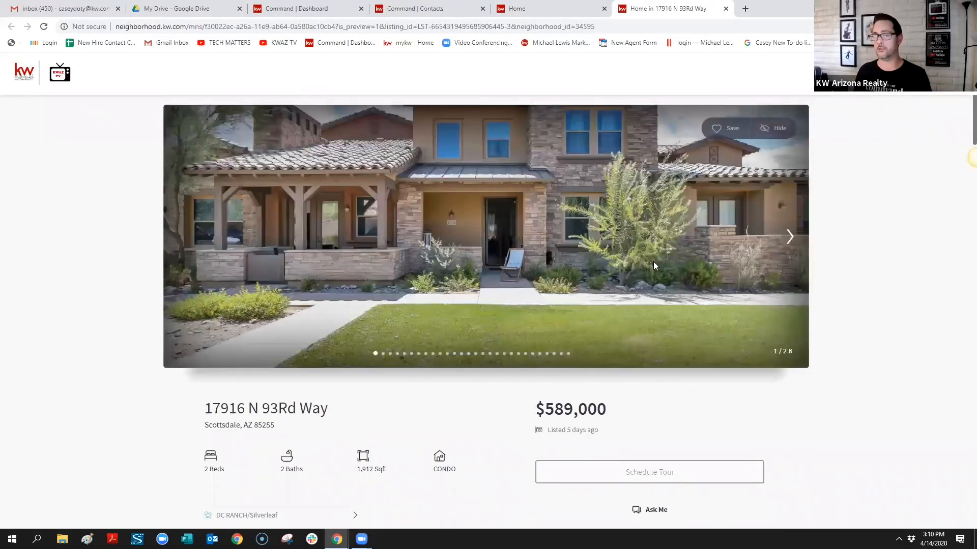
{"action": "scroll", "coordinate": [665, 336], "scroll_direction": "down", "scroll_amount": 1}
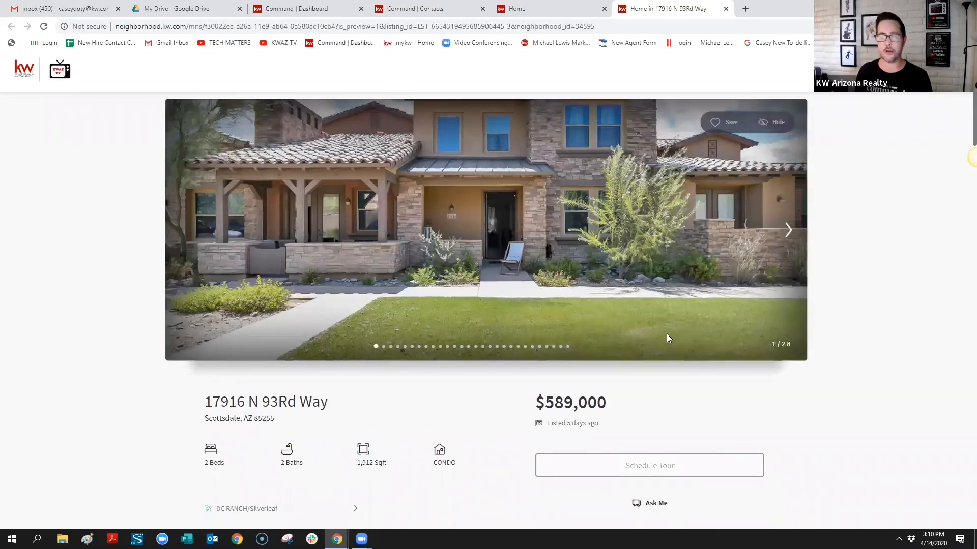
{"action": "scroll", "coordinate": [667, 337], "scroll_direction": "down", "scroll_amount": 10}
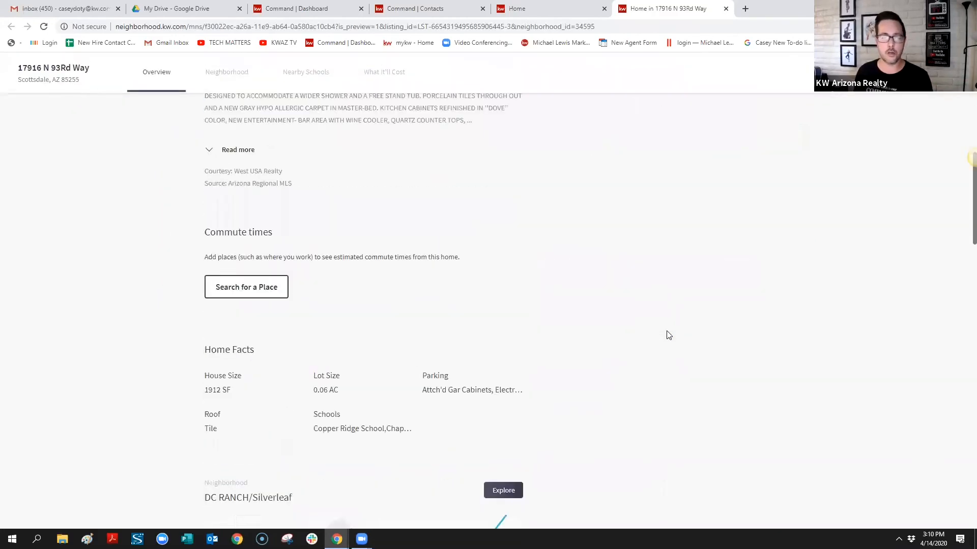
{"action": "scroll", "coordinate": [668, 334], "scroll_direction": "down", "scroll_amount": 15}
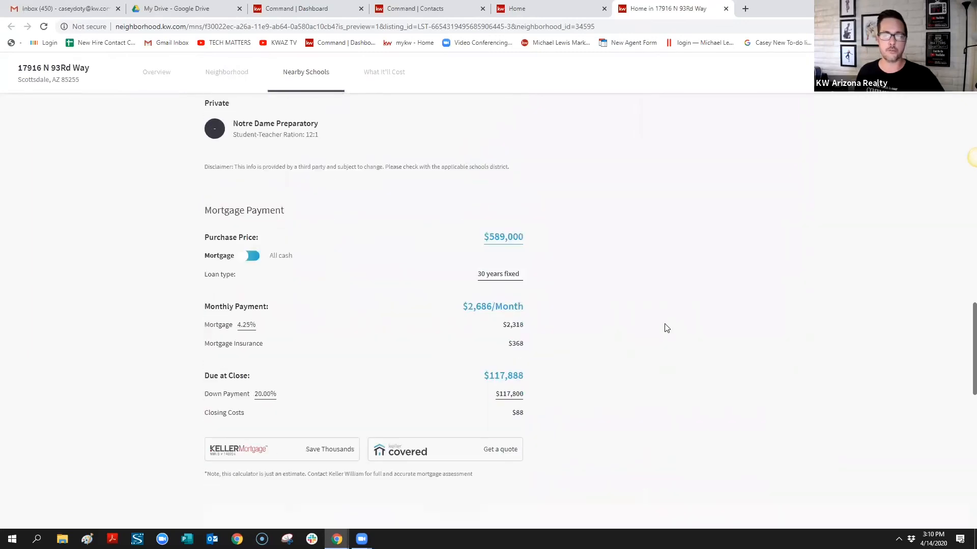
{"action": "scroll", "coordinate": [664, 329], "scroll_direction": "up", "scroll_amount": 1}
{"action": "scroll", "coordinate": [662, 329], "scroll_direction": "up", "scroll_amount": 20}
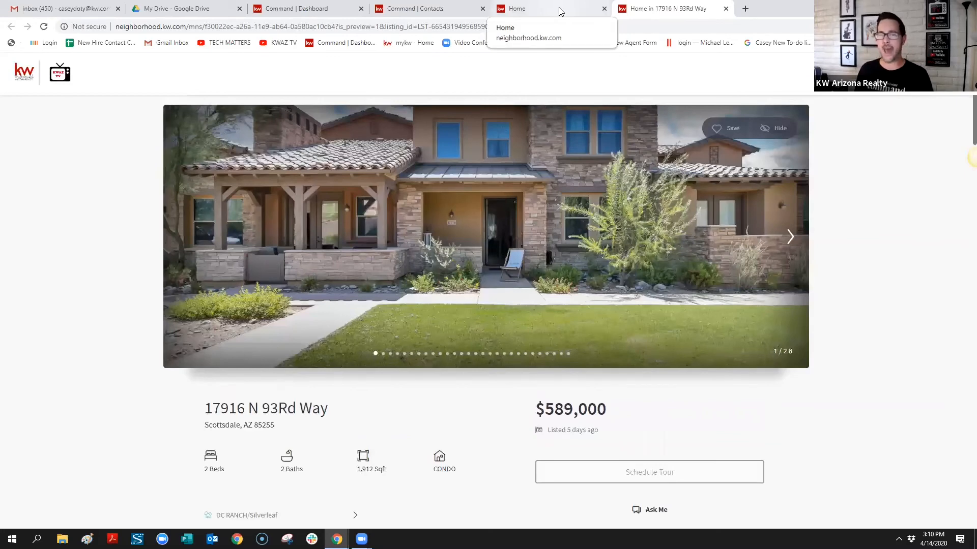
{"action": "left_click", "coordinate": [540, 9]}
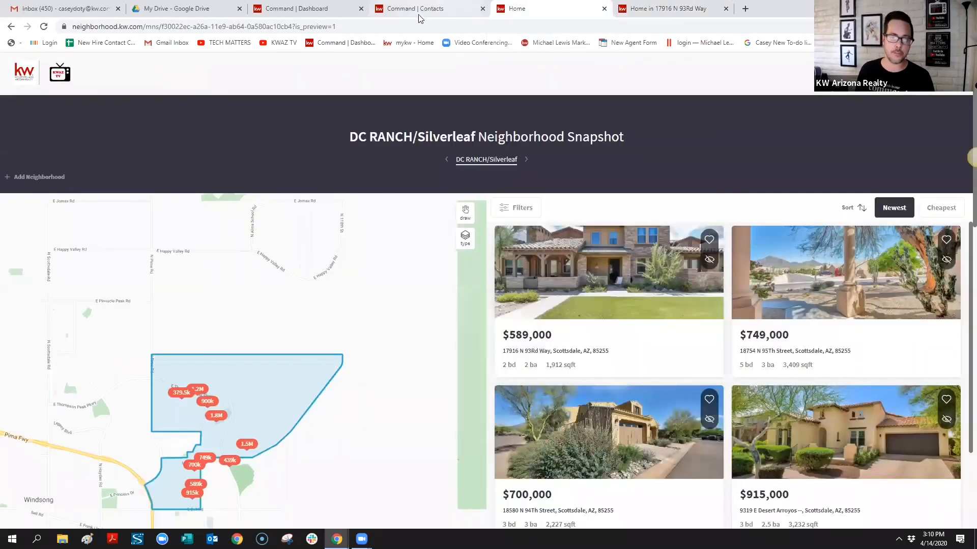
{"action": "left_click", "coordinate": [392, 9]}
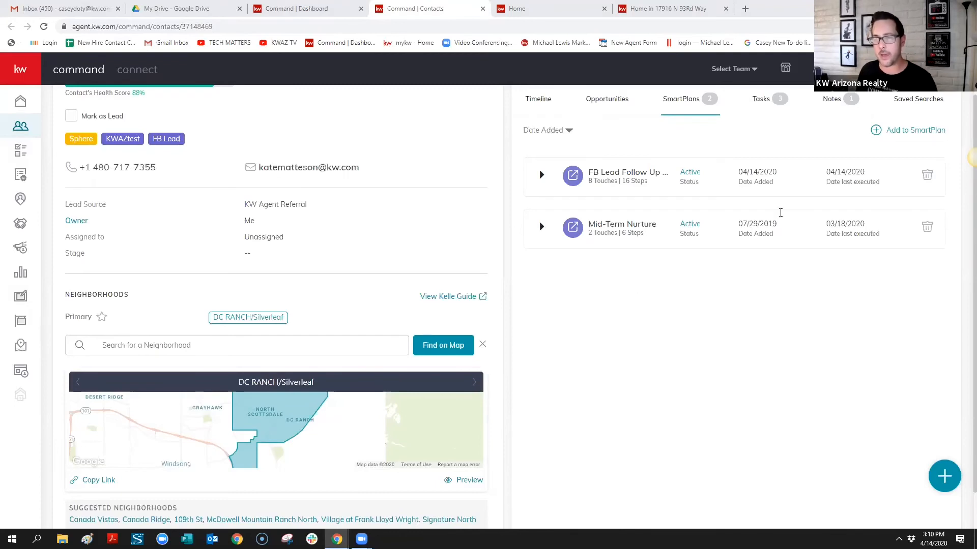
{"action": "left_click", "coordinate": [897, 130]}
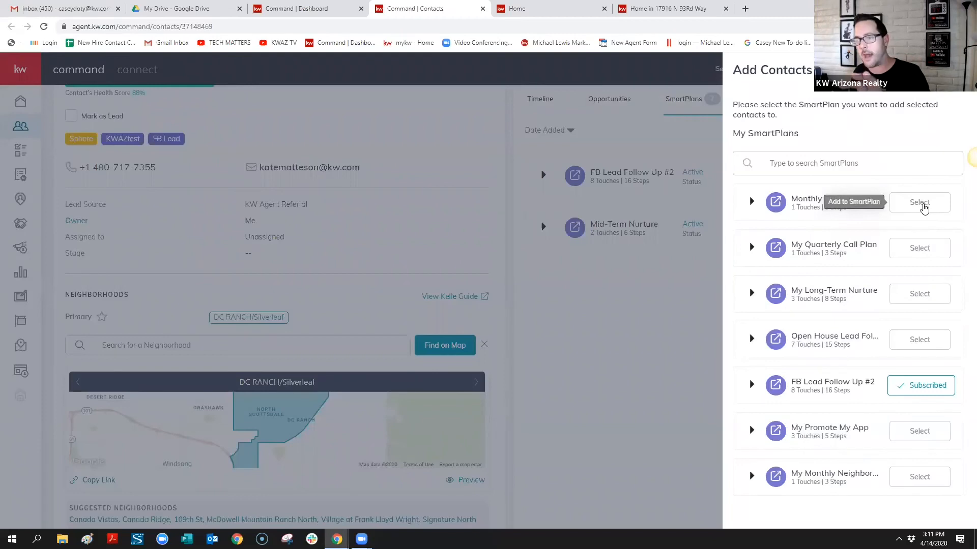
{"action": "left_click", "coordinate": [924, 205]}
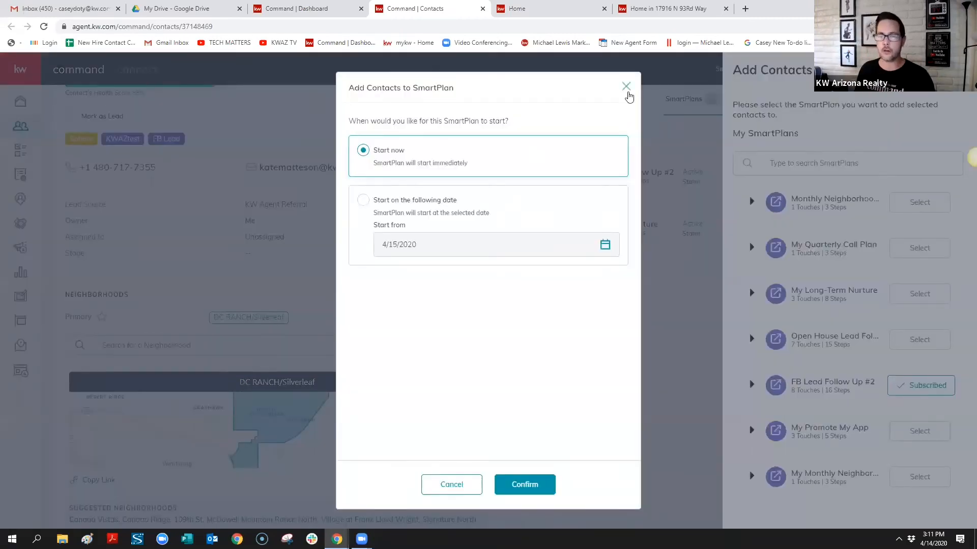
{"action": "left_click", "coordinate": [626, 87]}
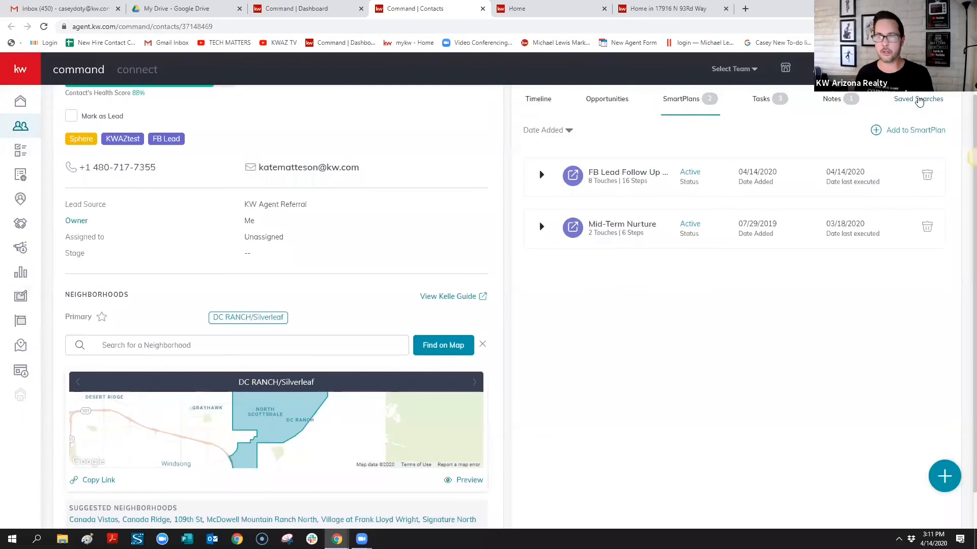
On the Saved Searches tab, create a saved search and add zip 85260 as its location
{"action": "left_click", "coordinate": [919, 100]}
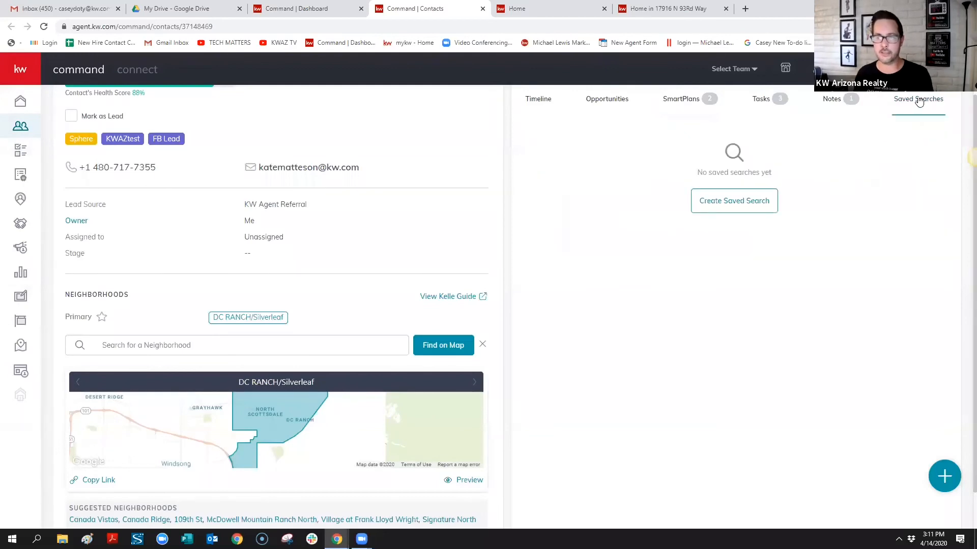
{"action": "left_click", "coordinate": [731, 210]}
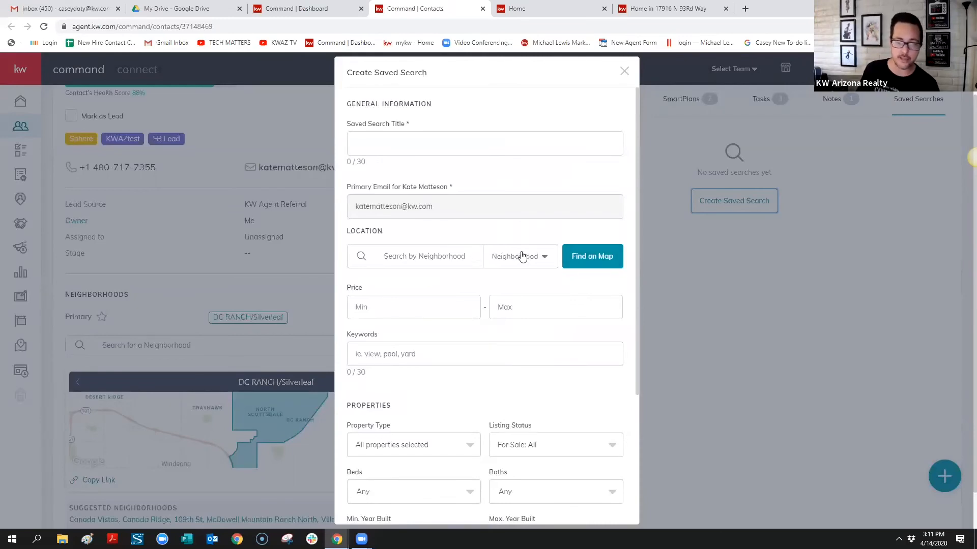
{"action": "left_click", "coordinate": [507, 260]}
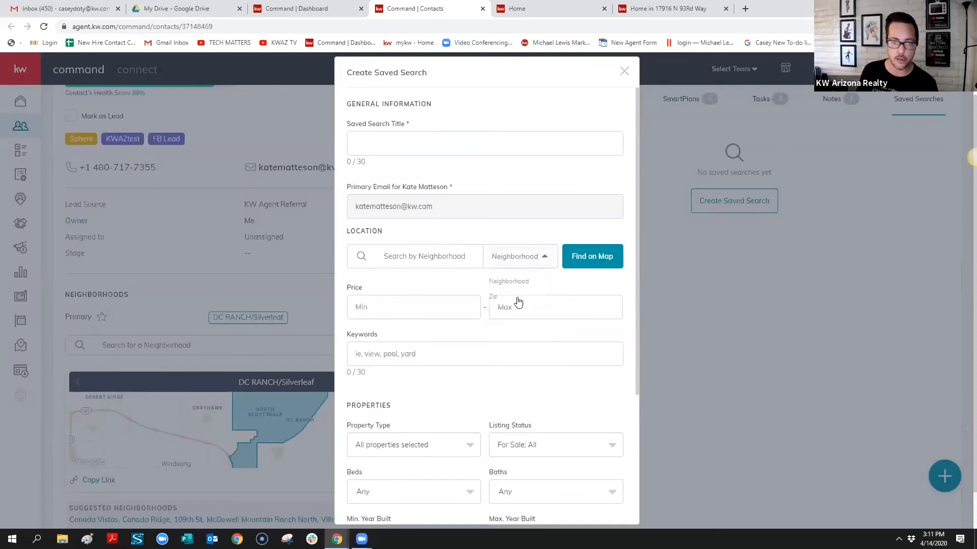
{"action": "left_click", "coordinate": [493, 298]}
{"action": "left_click", "coordinate": [458, 257]}
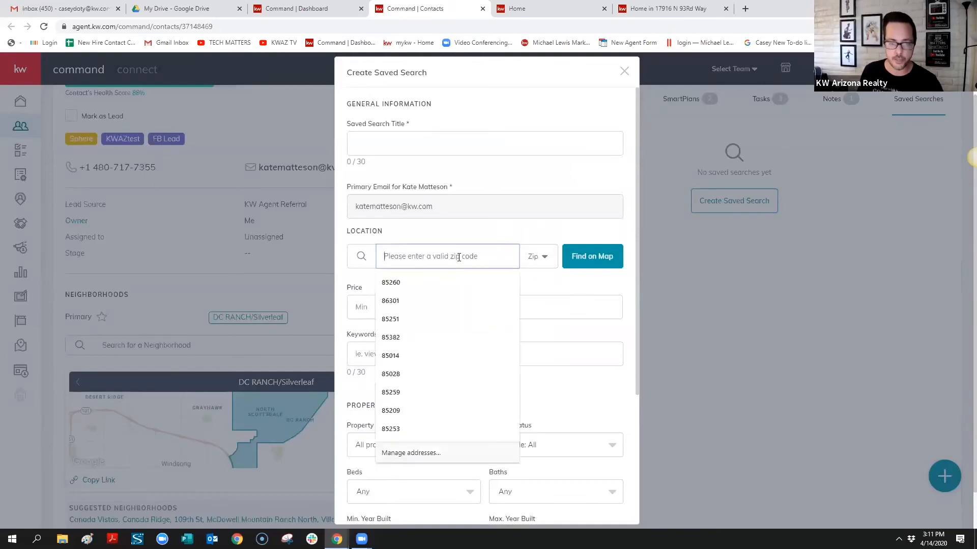
{"action": "type", "text": "85"}
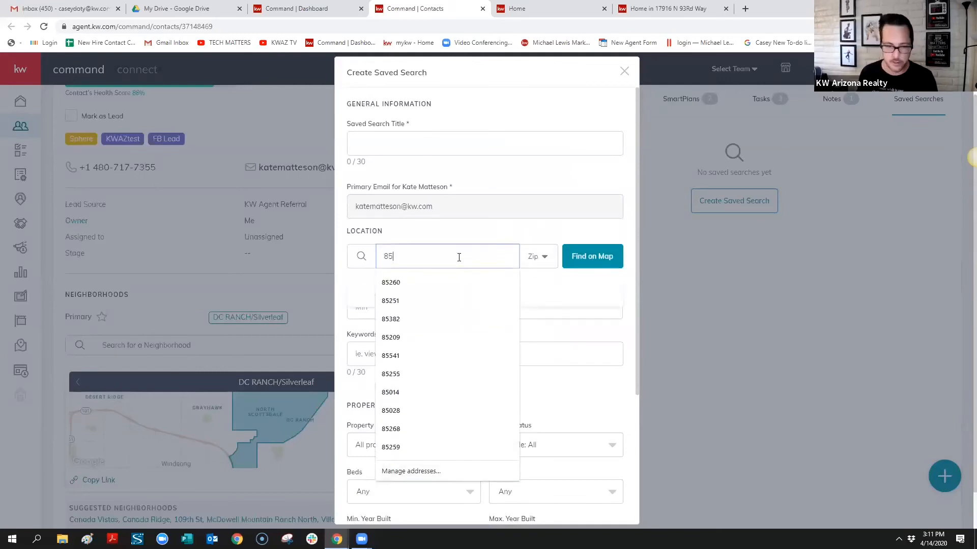
{"action": "type", "text": "260"}
{"action": "key", "text": "Tab"}
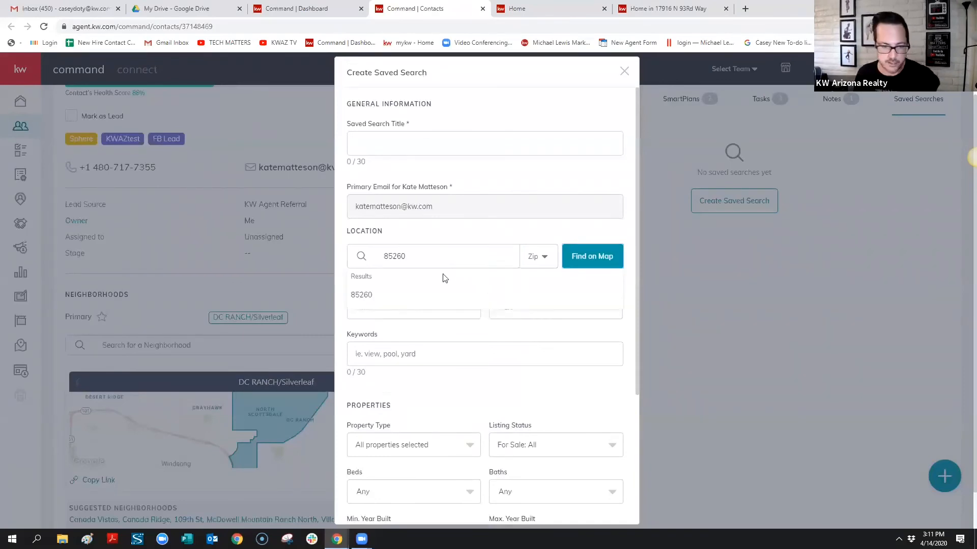
{"action": "left_click", "coordinate": [372, 295]}
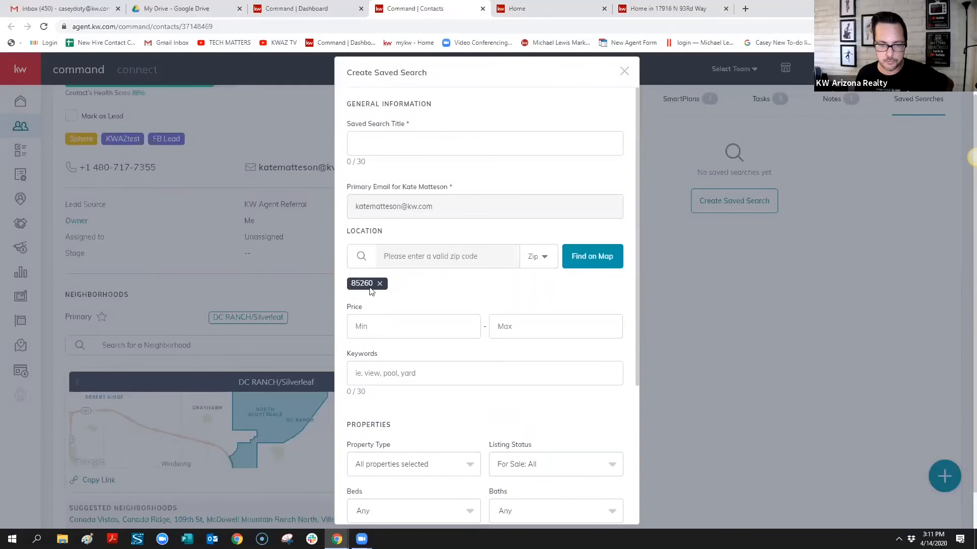
Enter 600,000 as the minimum price and 750,000 as the maximum in the saved search
{"action": "left_click", "coordinate": [395, 326]}
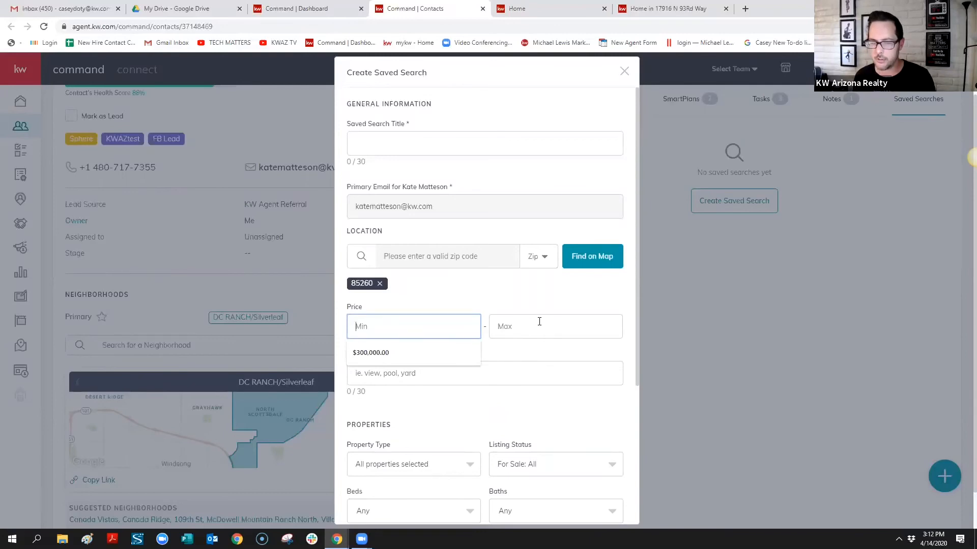
{"action": "left_click", "coordinate": [407, 326]}
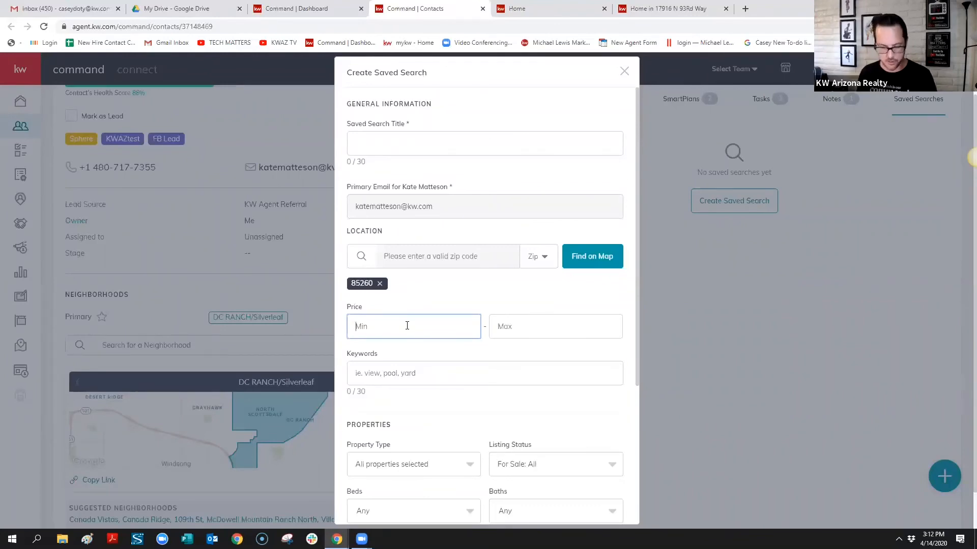
{"action": "type", "text": "600,000"}
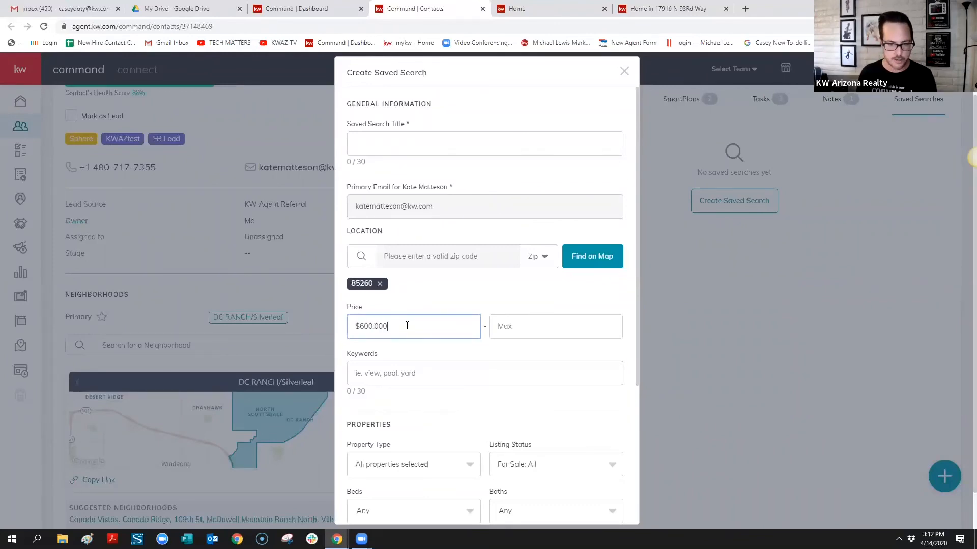
{"action": "key", "text": "Tab"}
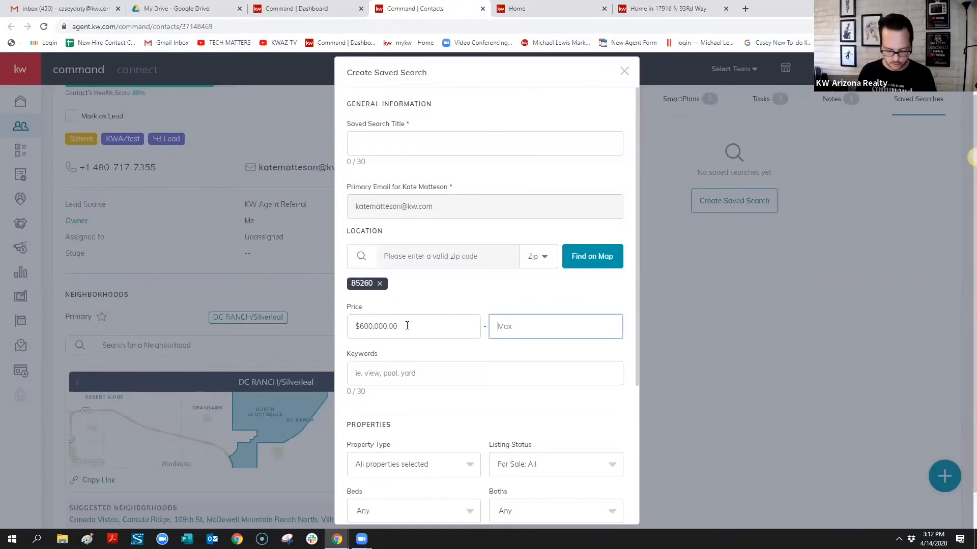
{"action": "type", "text": "750"}
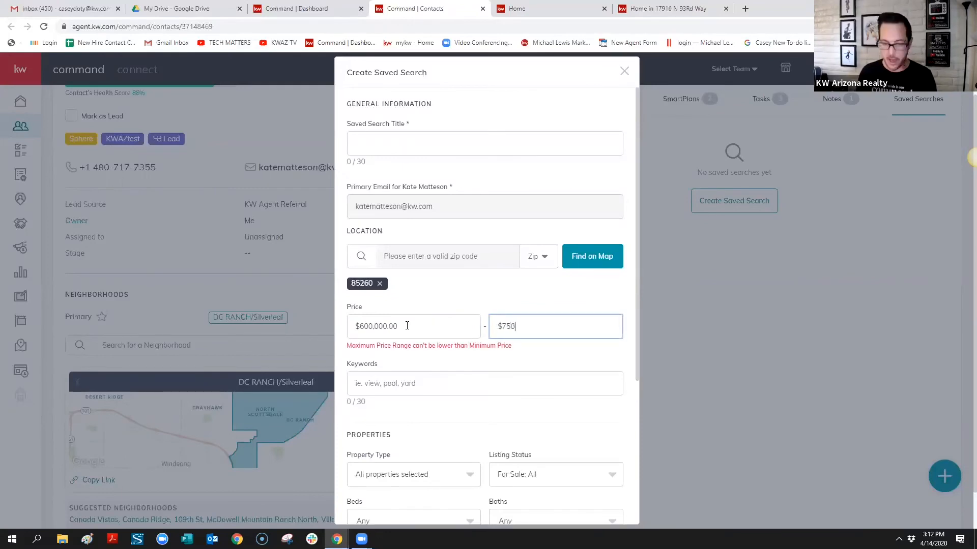
{"action": "type", "text": ",000"}
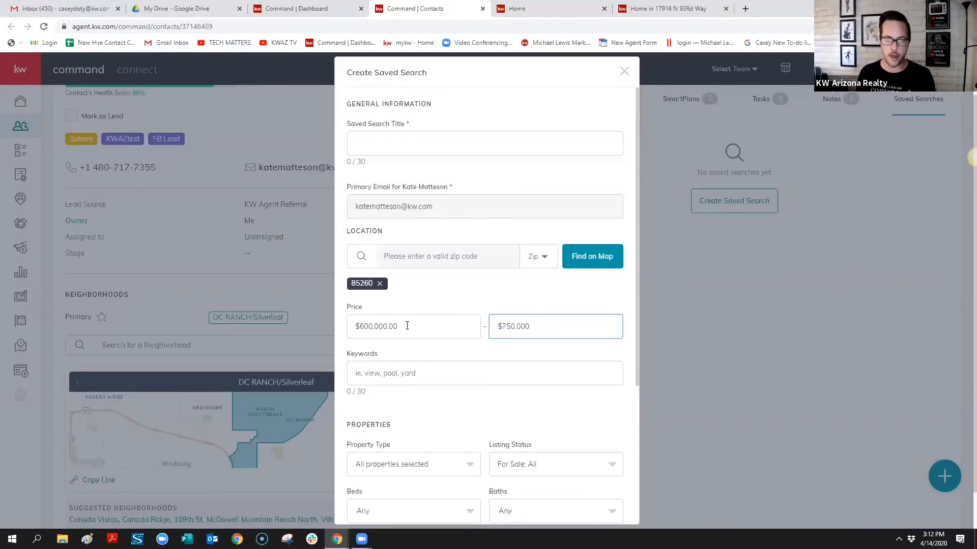
{"action": "scroll", "coordinate": [395, 367], "scroll_direction": "down", "scroll_amount": 3}
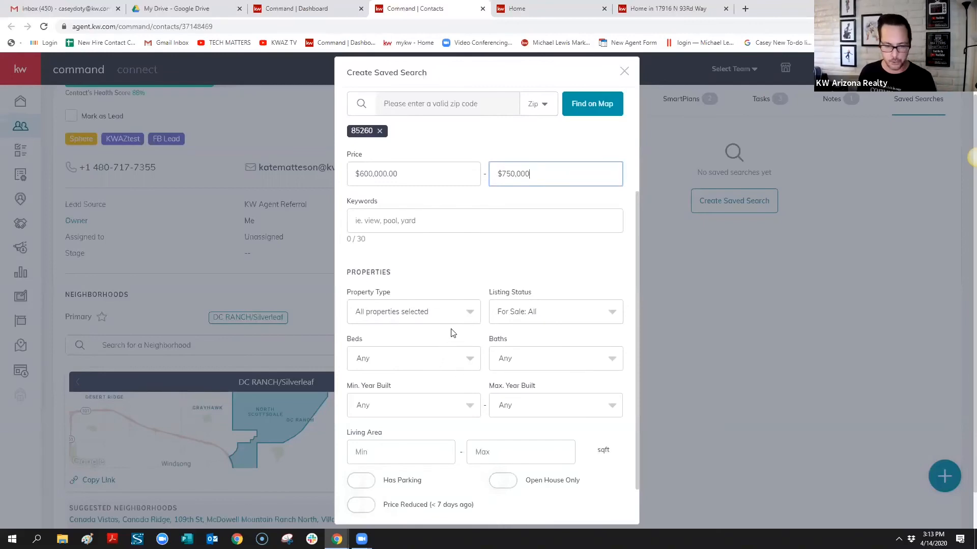
Attempt to create the saved search, revealing that a title is required
{"action": "scroll", "coordinate": [456, 344], "scroll_direction": "down", "scroll_amount": 1}
{"action": "scroll", "coordinate": [456, 345], "scroll_direction": "down", "scroll_amount": 1}
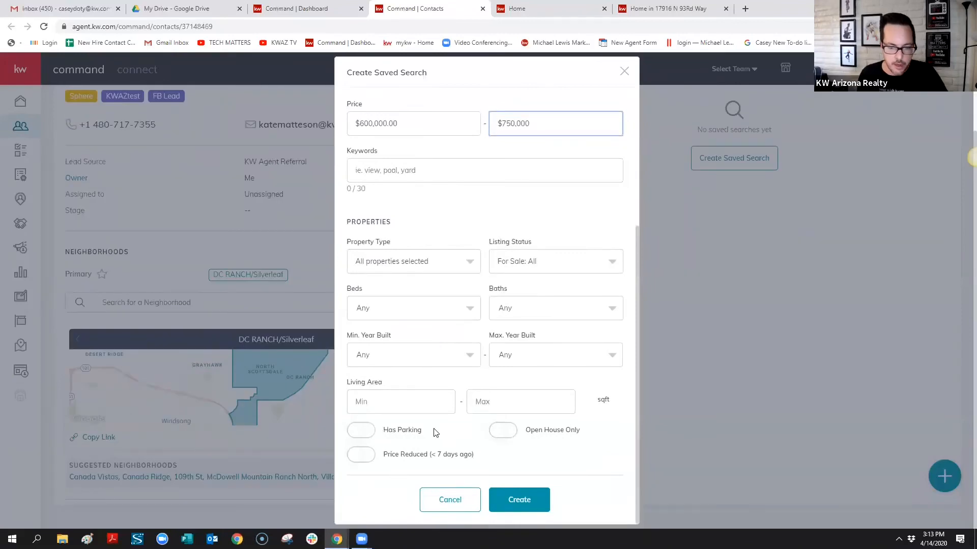
{"action": "left_click", "coordinate": [524, 499]}
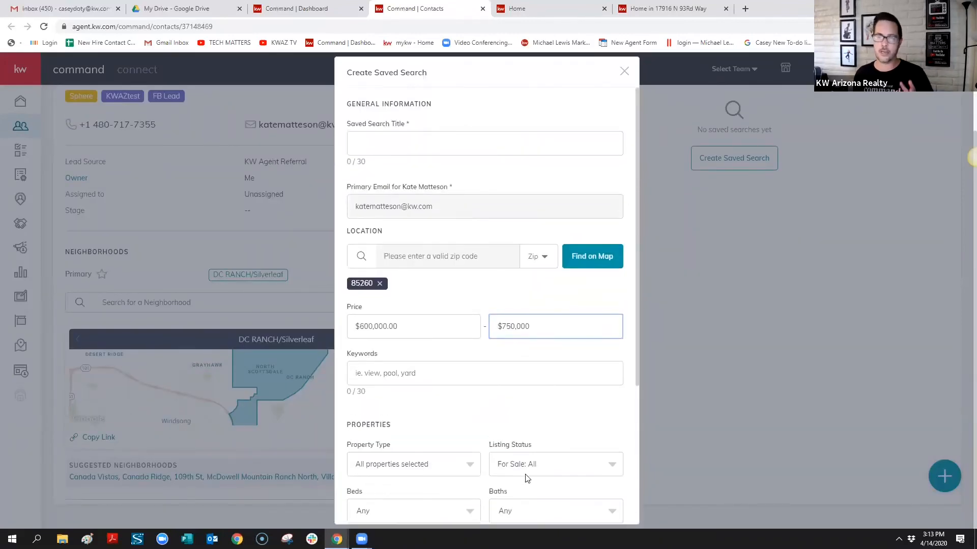
Title the saved search with the contact's full name plus 'Search', correcting typos and capitalisation
{"action": "left_click", "coordinate": [433, 141]}
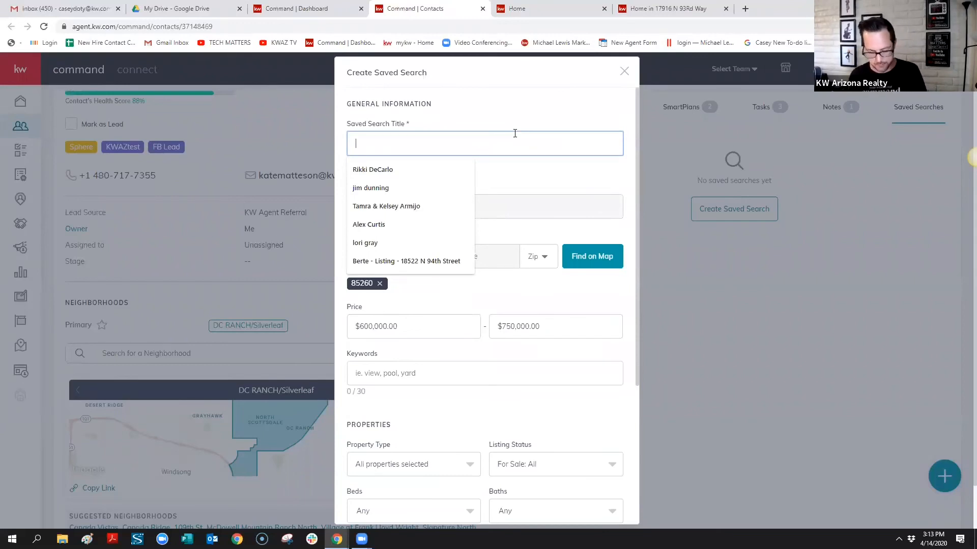
{"action": "key", "text": "Escape"}
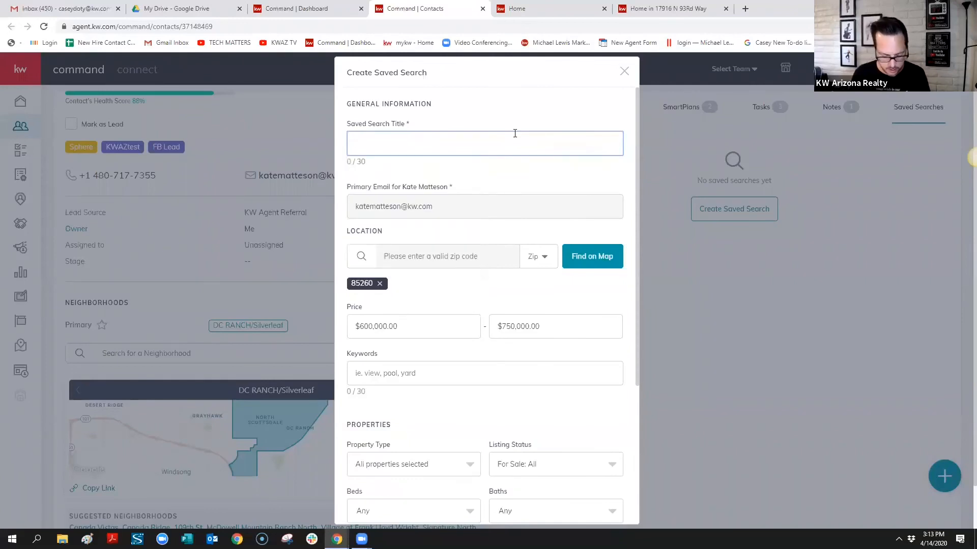
{"action": "type", "text": "$00"}
{"action": "key", "text": "BackSpace"}
{"action": "key", "text": "BackSpace"}
{"action": "key", "text": "BackSpace"}
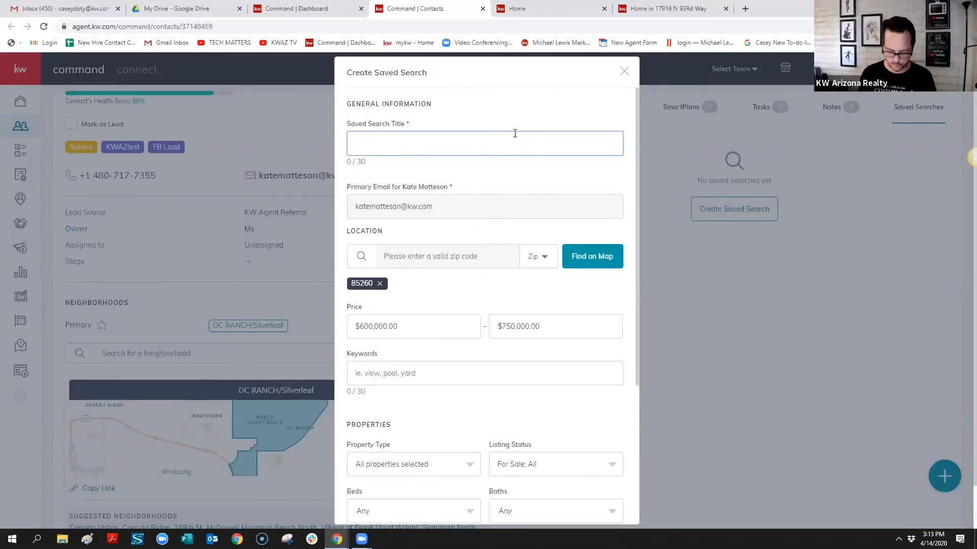
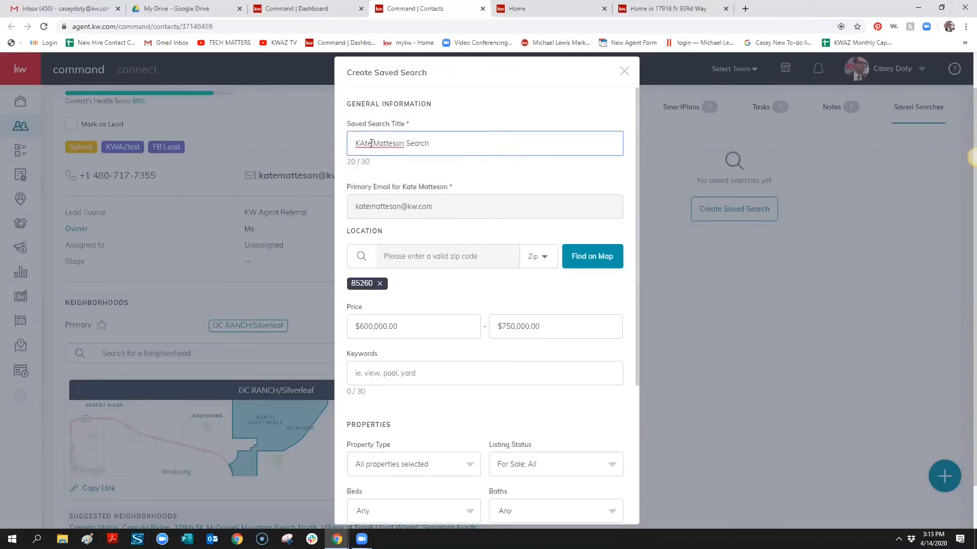
{"action": "left_click", "coordinate": [365, 144]}
{"action": "key", "text": "BackSpace"}
{"action": "type", "text": "a"}
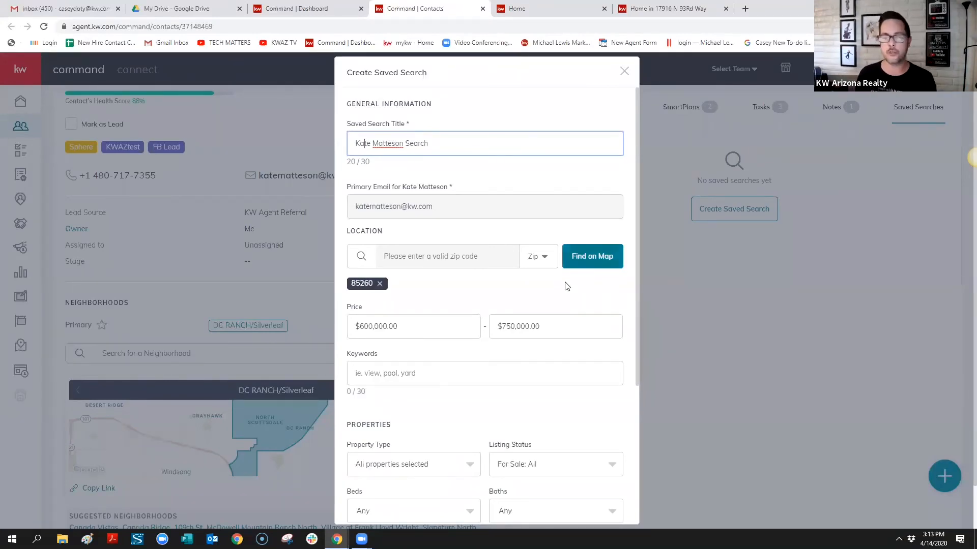
{"action": "scroll", "coordinate": [569, 349], "scroll_direction": "down", "scroll_amount": 4}
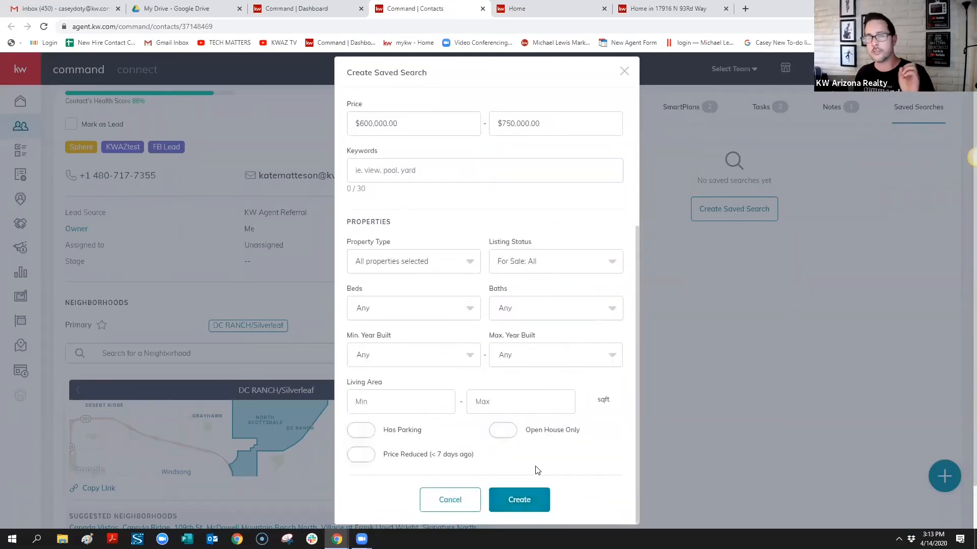
Close the Create Saved Search dialog without saving it
{"action": "left_click", "coordinate": [624, 72]}
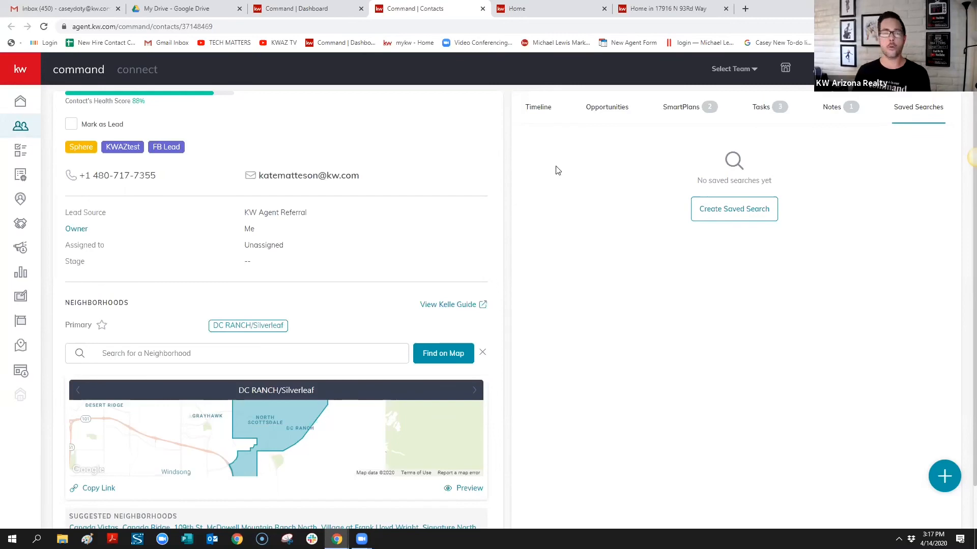
Return to the home dashboard and view the notification of the contact's new text reply
{"action": "left_click", "coordinate": [20, 101]}
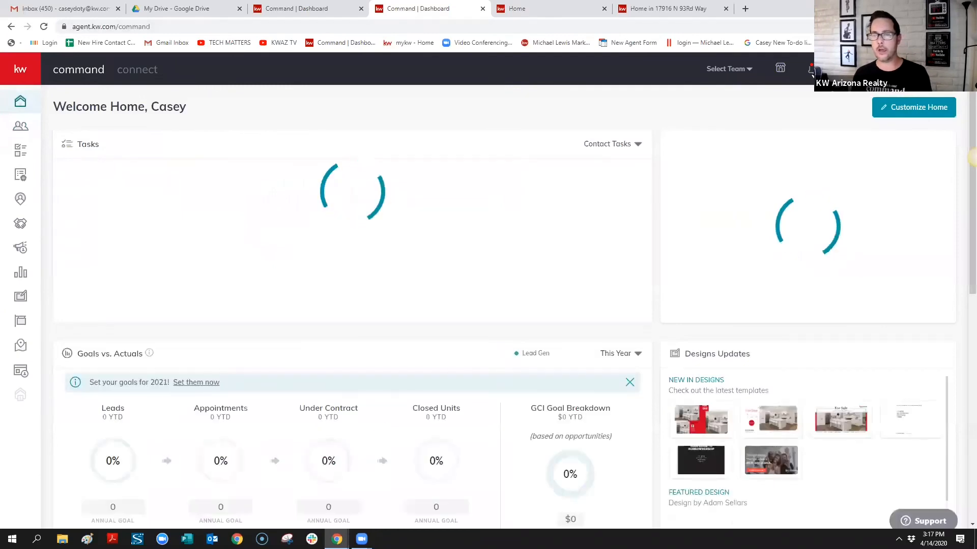
{"action": "left_click", "coordinate": [811, 70]}
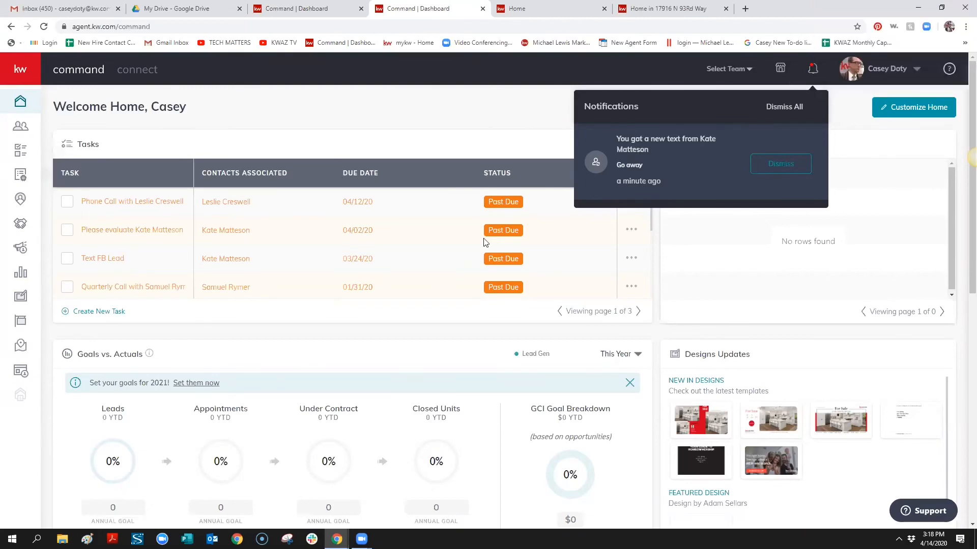
Search Contacts for the texting contact's name, open her record, then return to the dashboard
{"action": "left_click", "coordinate": [26, 120]}
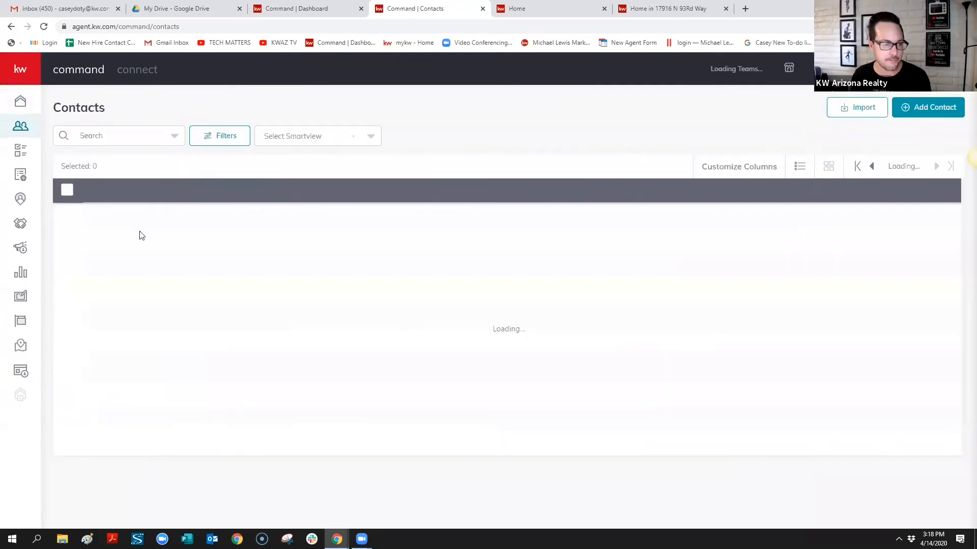
{"action": "left_click", "coordinate": [133, 135]}
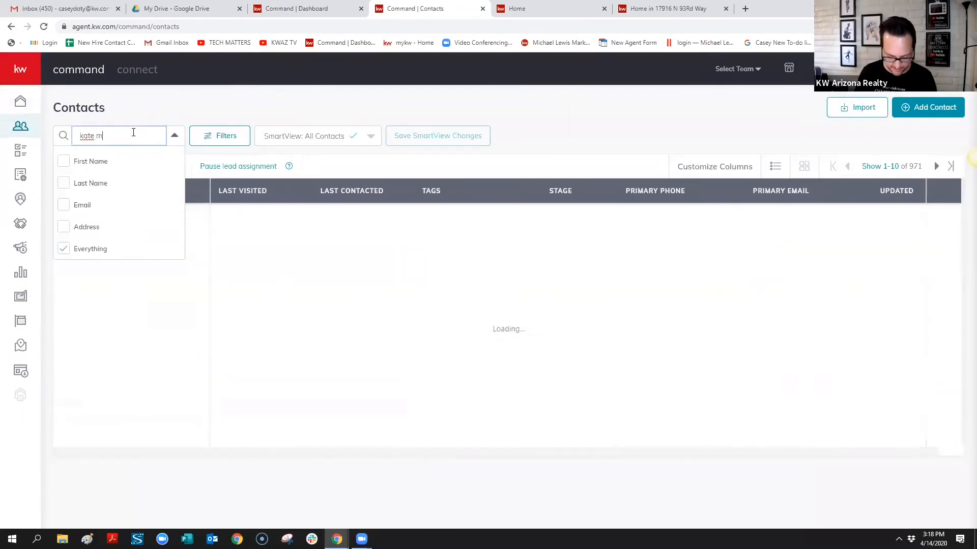
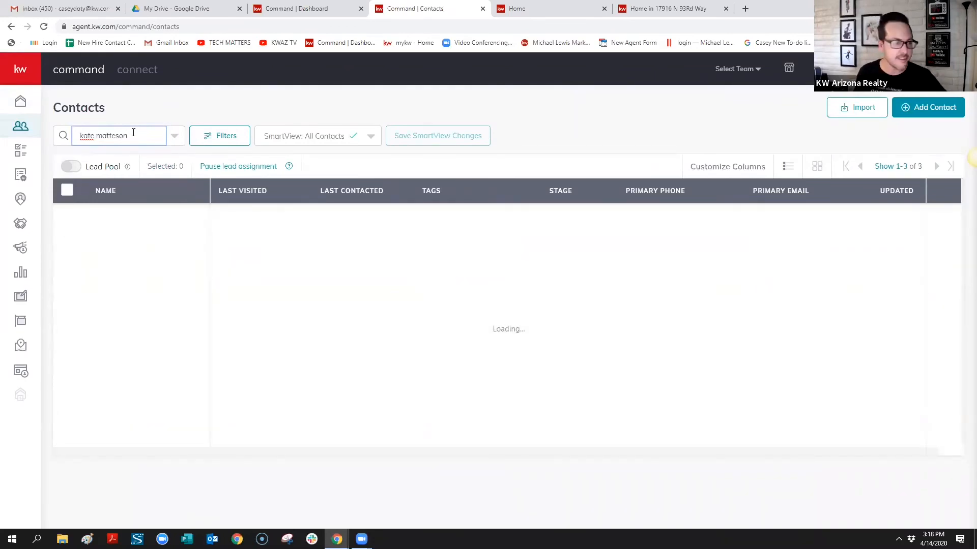
{"action": "left_click", "coordinate": [131, 220]}
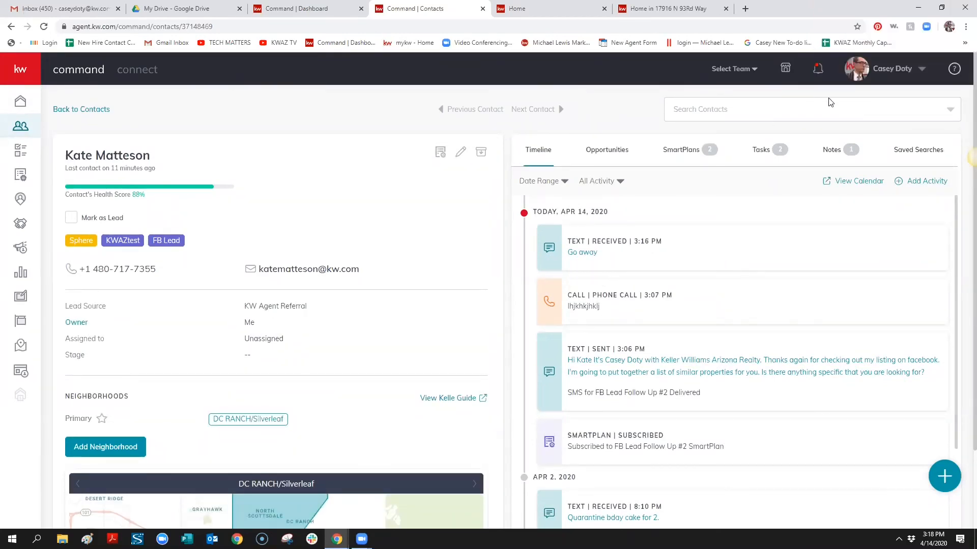
{"action": "left_click", "coordinate": [20, 101]}
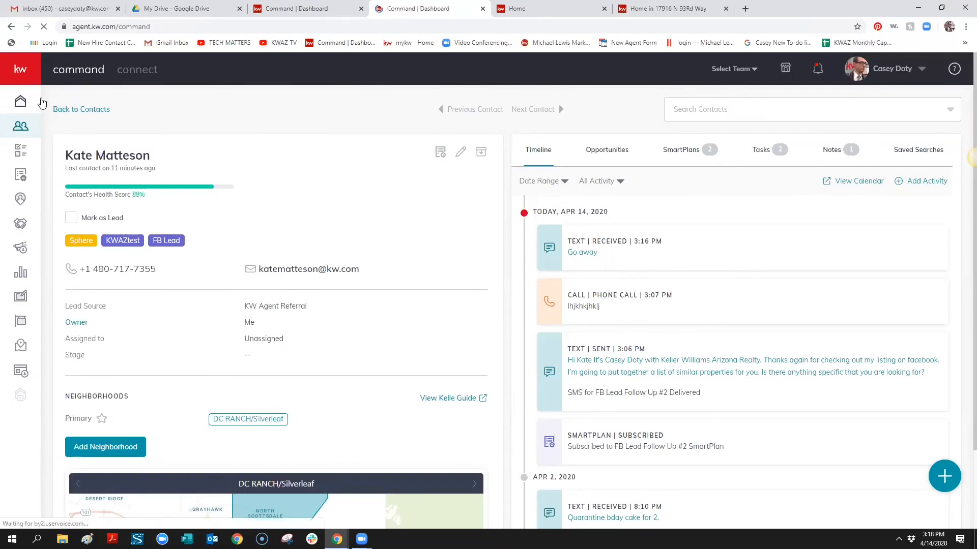